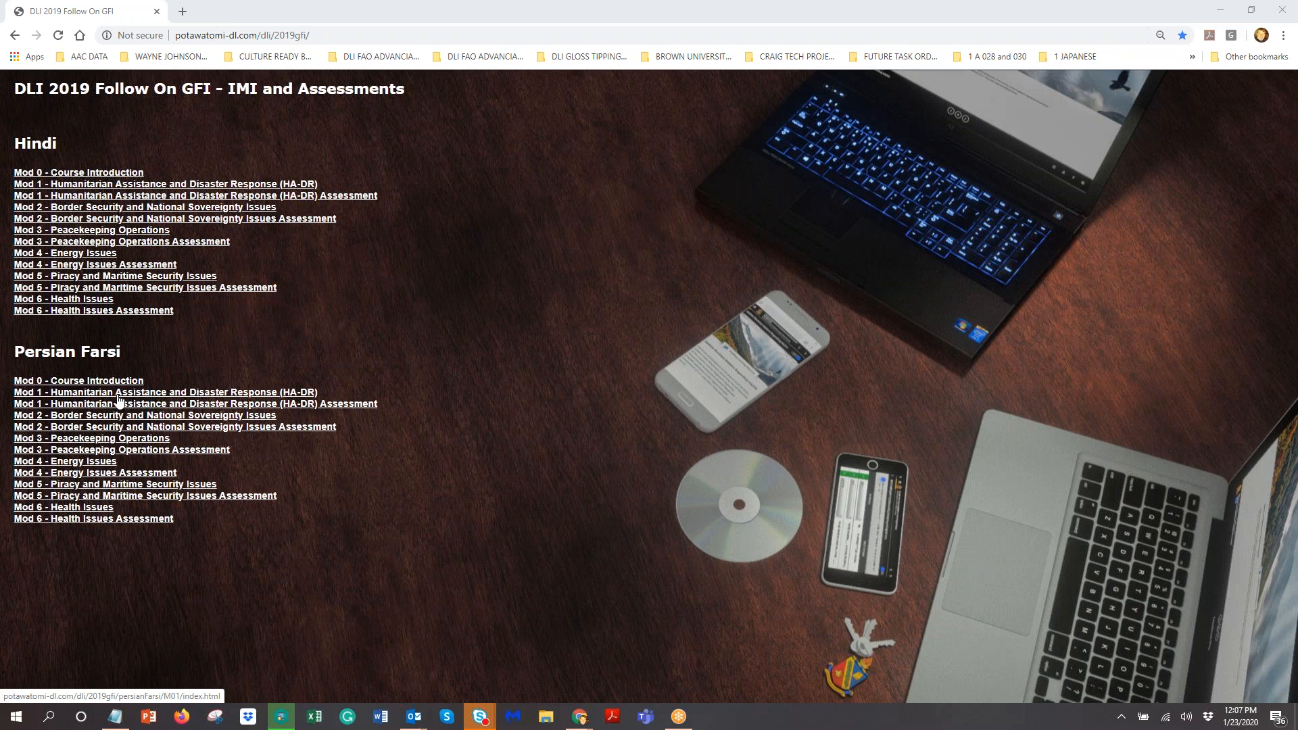
# Step: Open the Hindi Mod 1 Humanitarian Assistance and Disaster Response course and expand its Update Decision-Makers Regarding (HA/DR) in India section
pyautogui.click(146, 189)
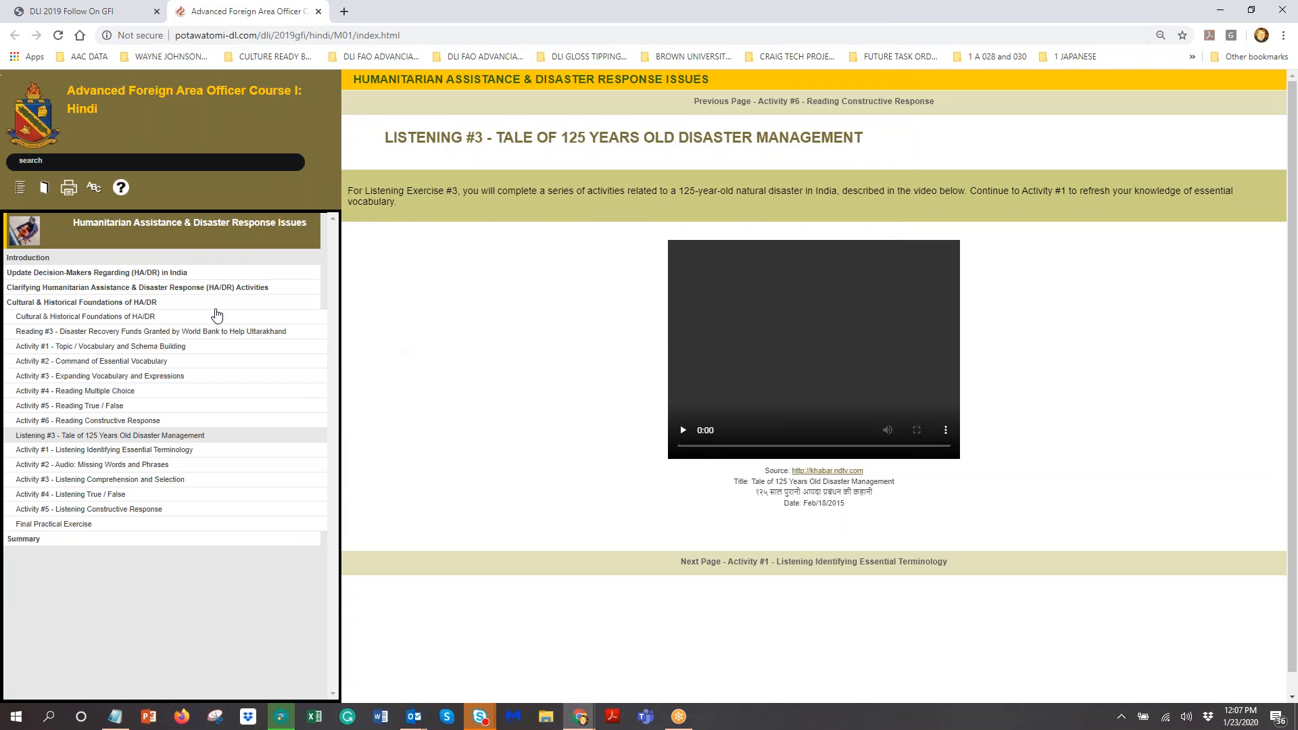
pyautogui.click(121, 274)
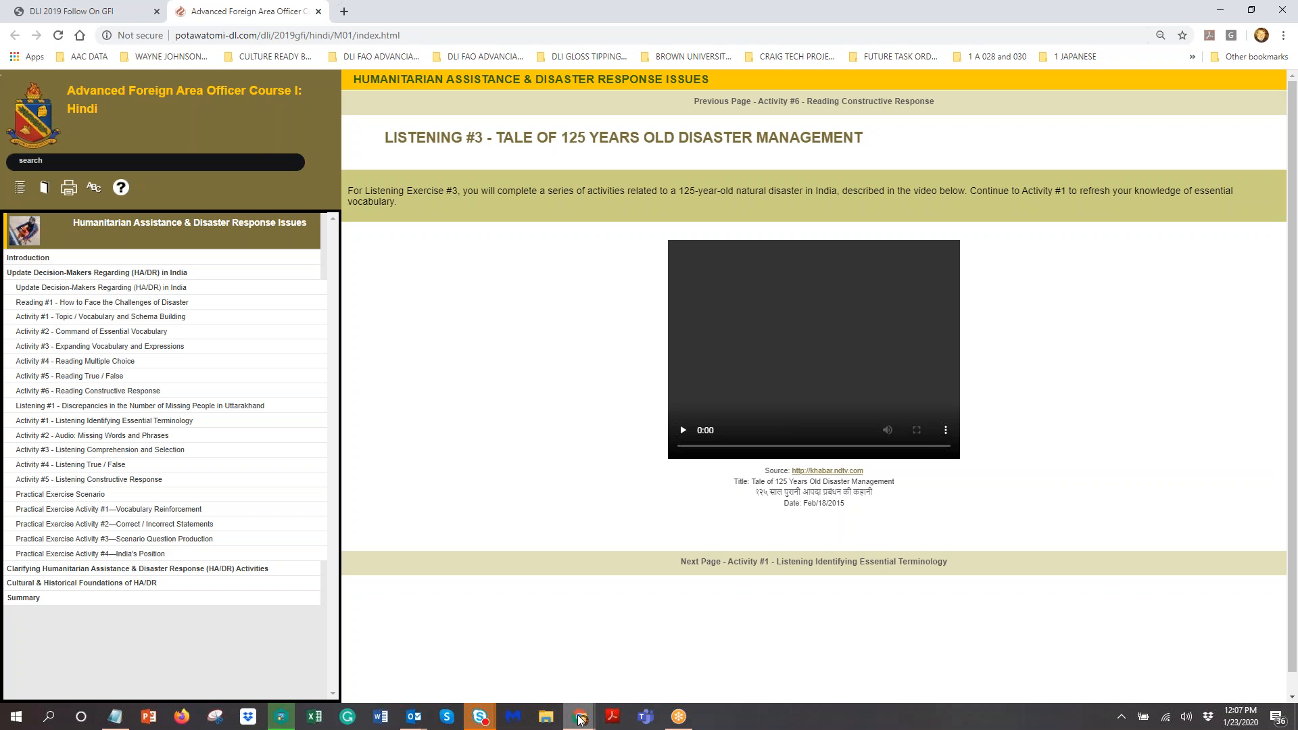
# Step: Switch to the Storyboard window and load Module 1 of the Hindi language in the DLIFLC project
pyautogui.moveTo(579, 721)
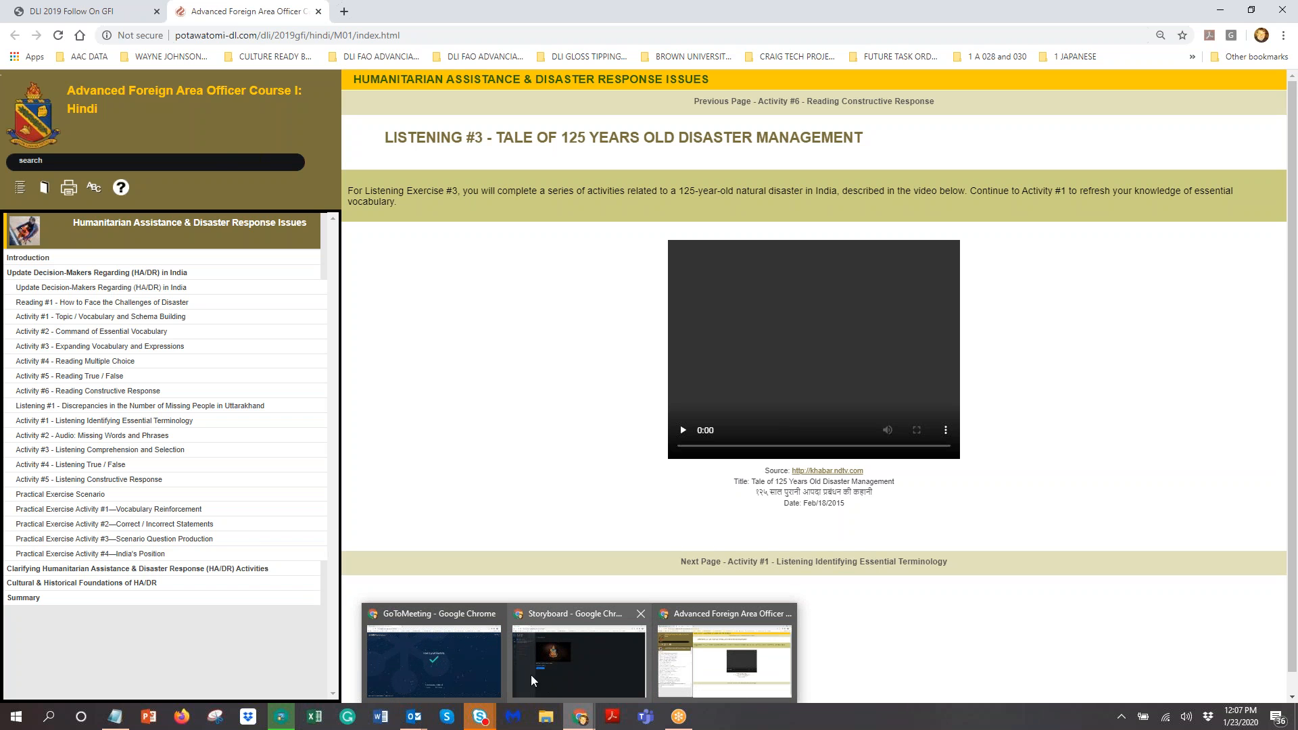
pyautogui.click(566, 676)
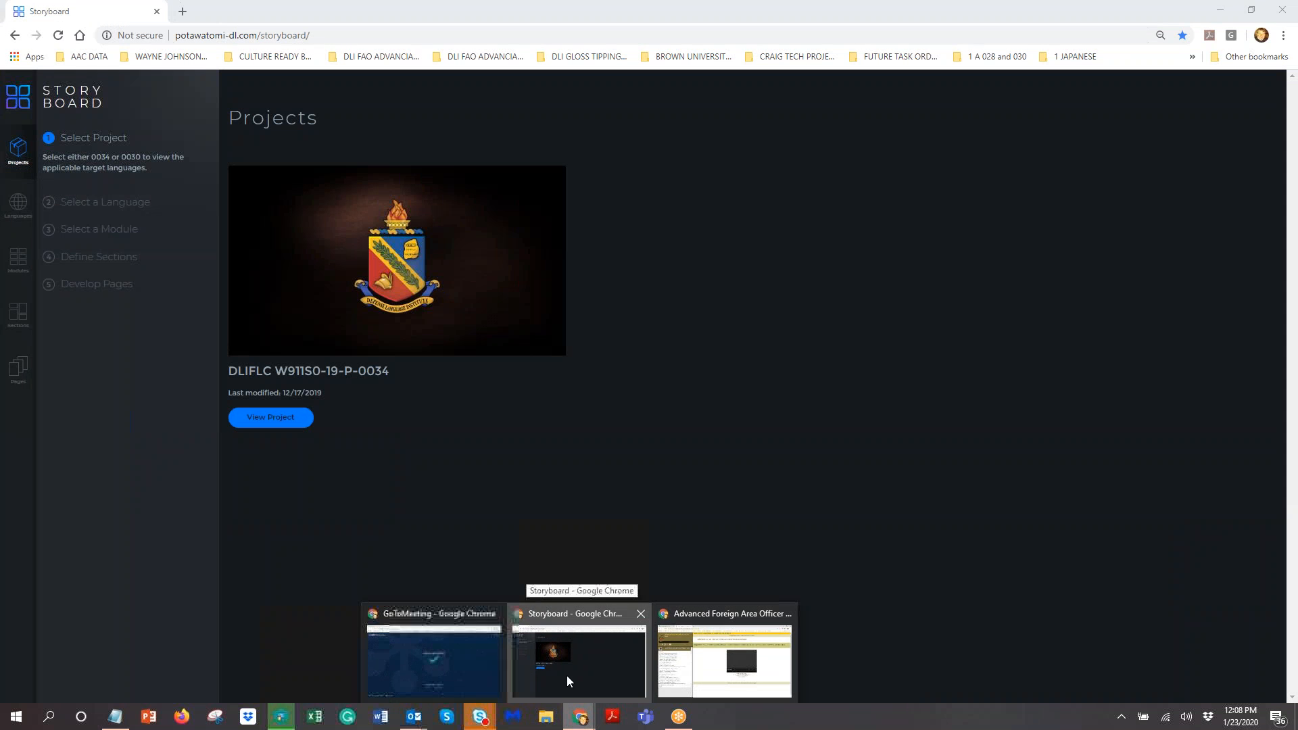
pyautogui.click(270, 424)
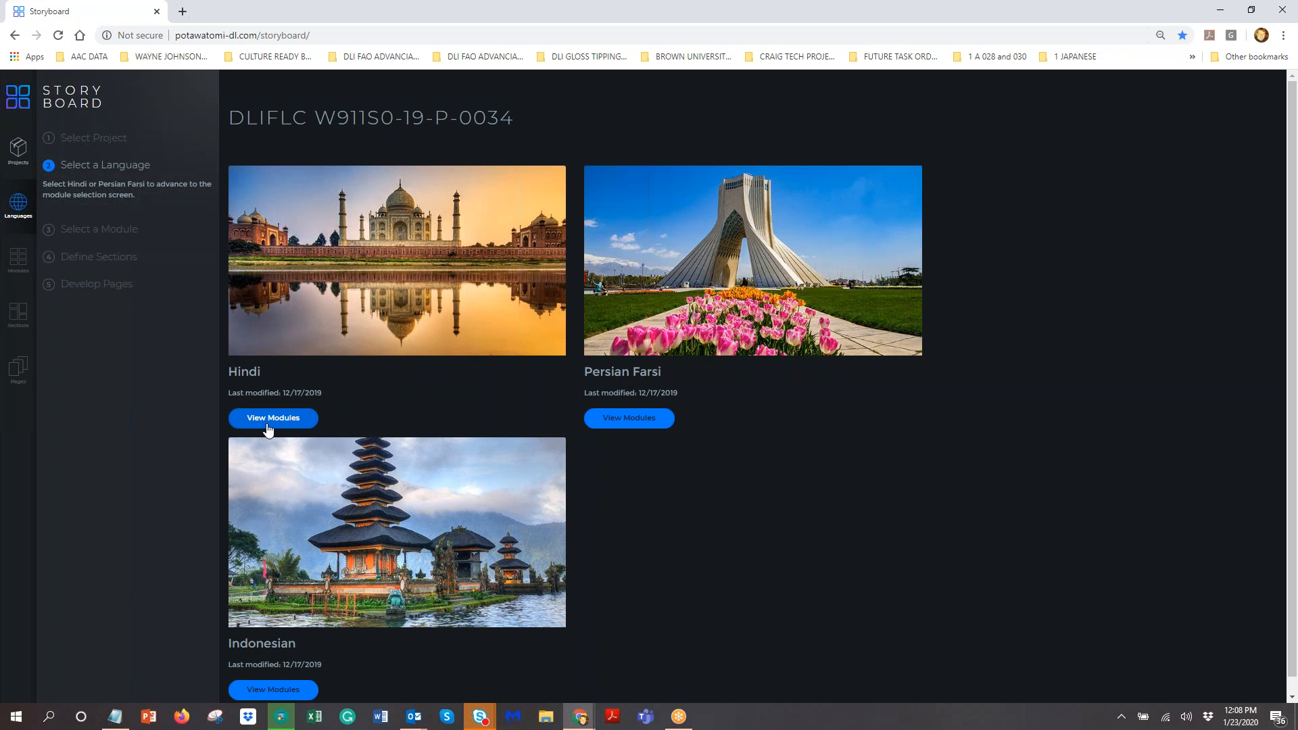
pyautogui.click(271, 420)
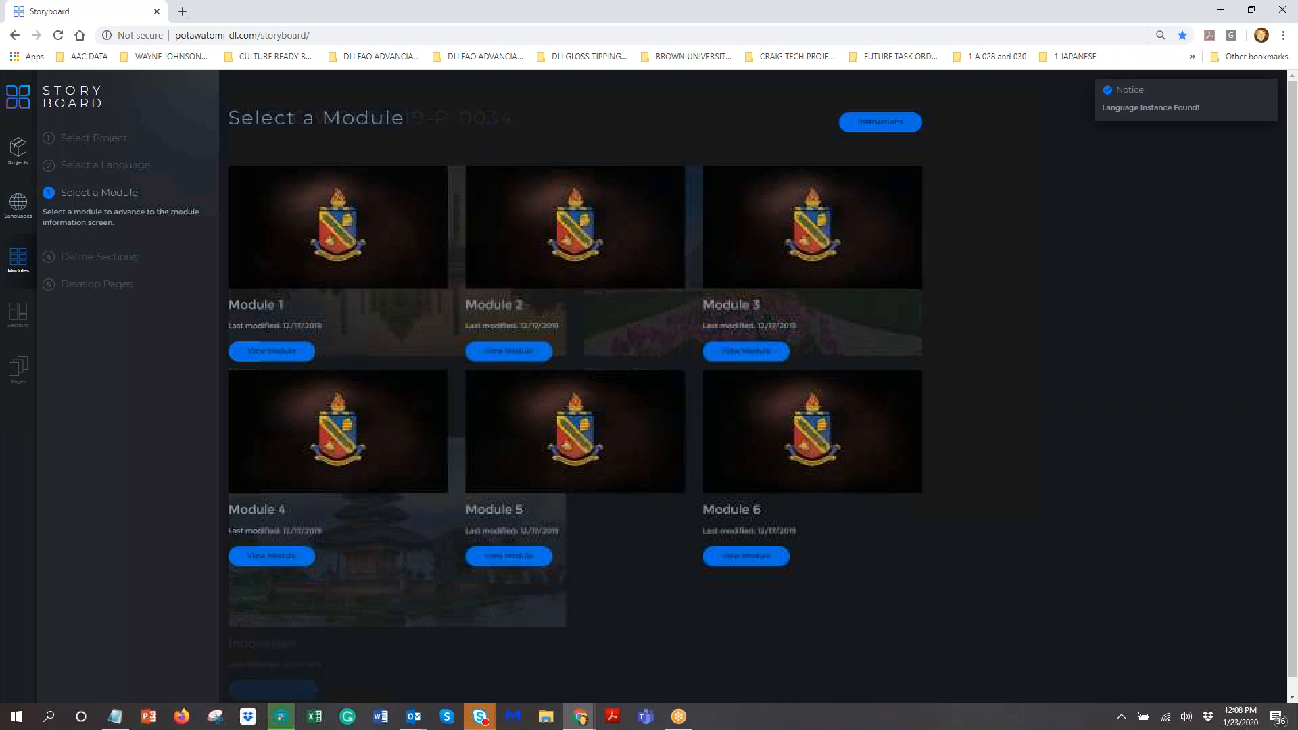
pyautogui.click(285, 356)
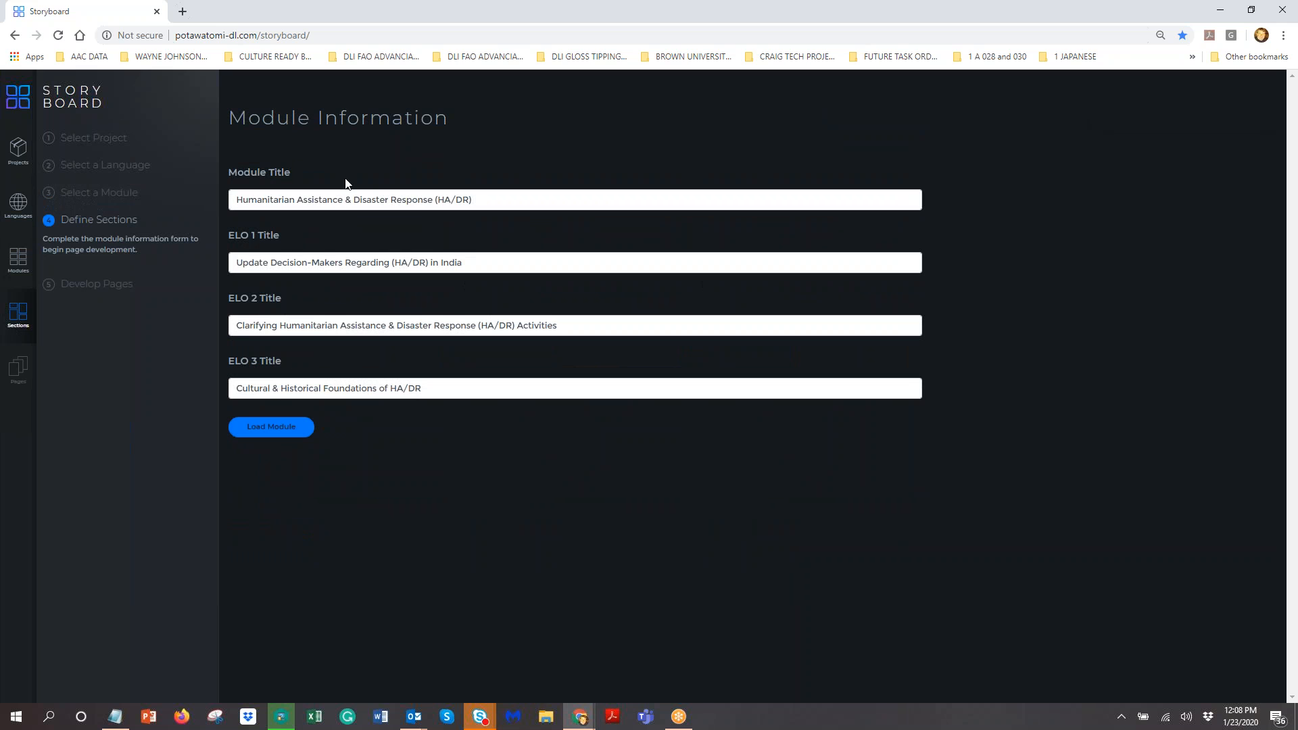
pyautogui.click(271, 428)
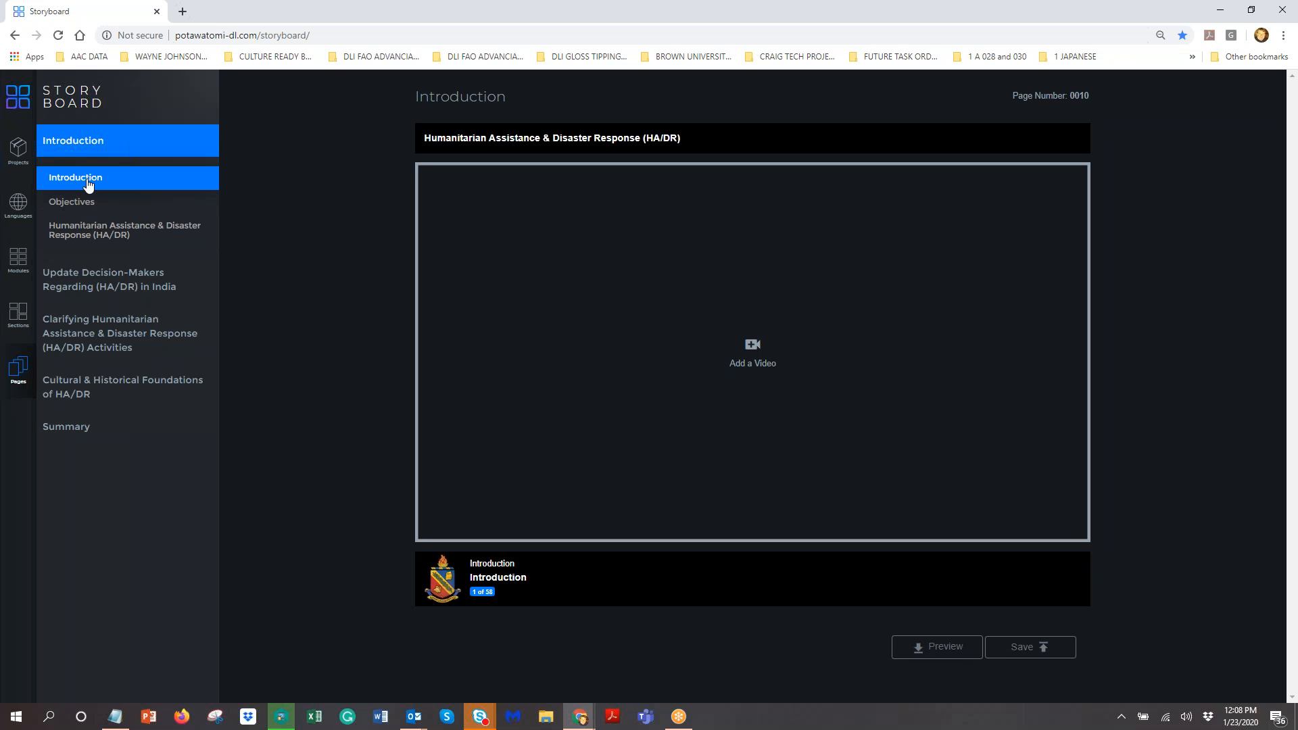
# Step: View the Introduction section's Objectives page and its Humanitarian Assistance & Disaster Response (HA/DR) page
pyautogui.click(84, 207)
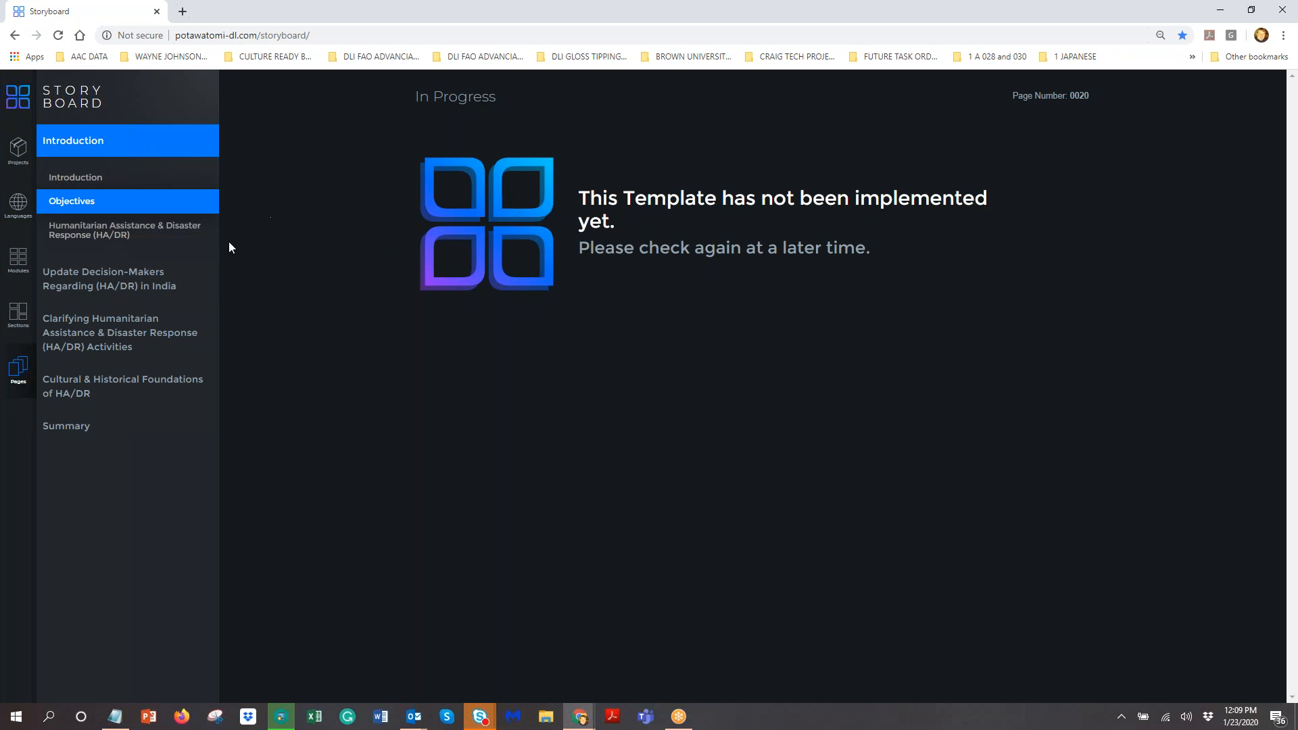
pyautogui.click(150, 232)
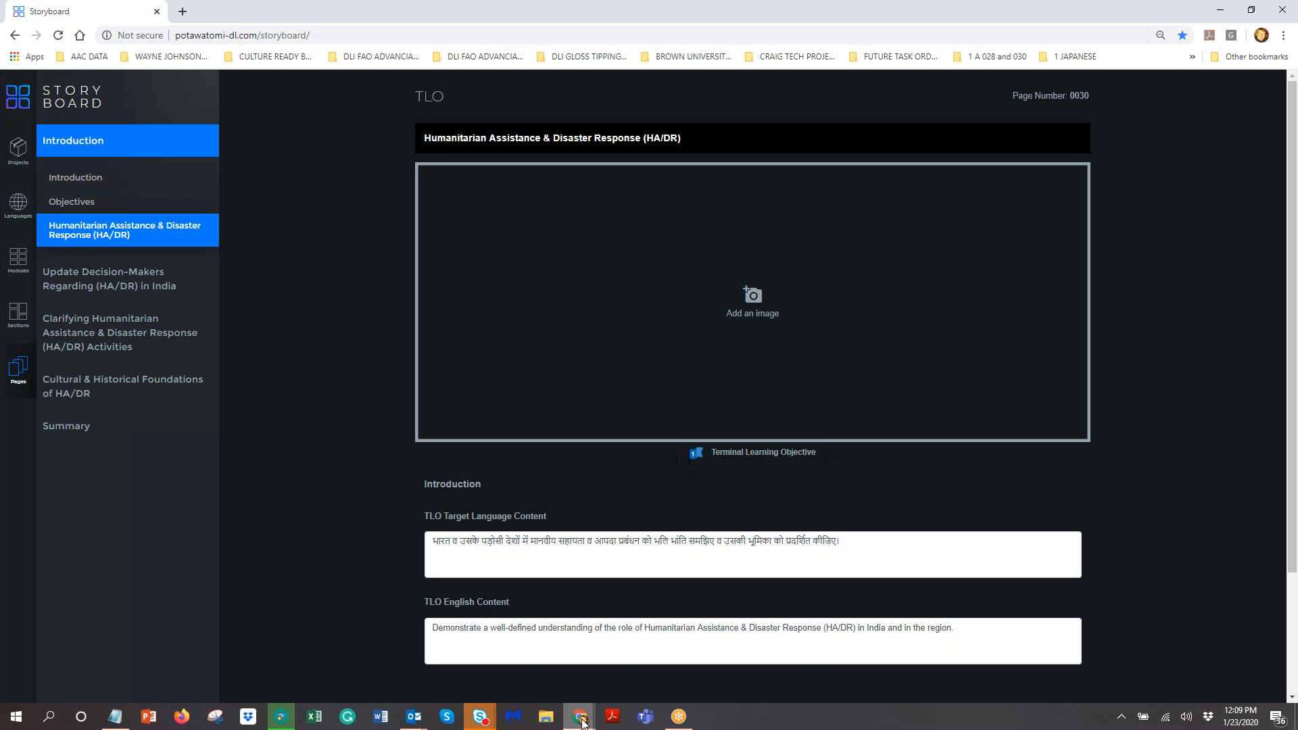
# Step: Switch to the Hindi course window and show the Update Decision-Makers Regarding (HA/DR) in India page's learning objective in English
pyautogui.moveTo(583, 722)
pyautogui.click(683, 669)
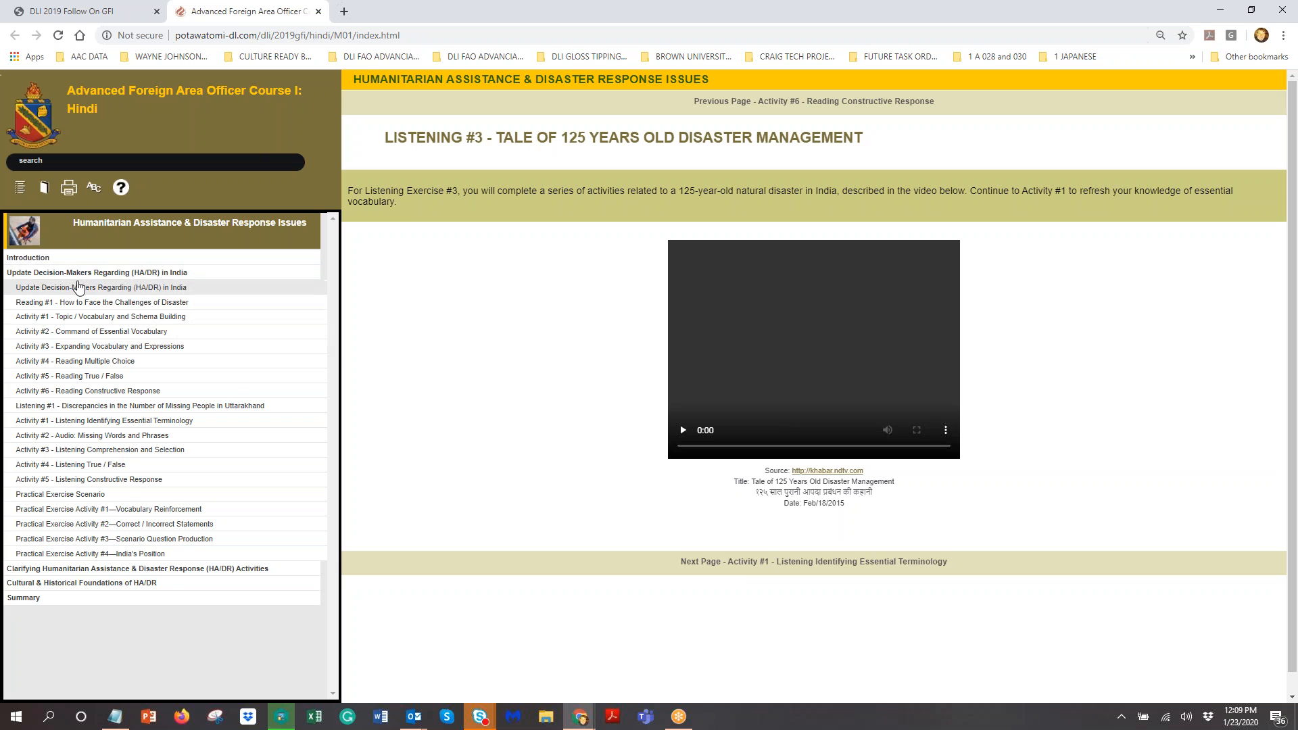
pyautogui.click(77, 288)
pyautogui.click(1202, 188)
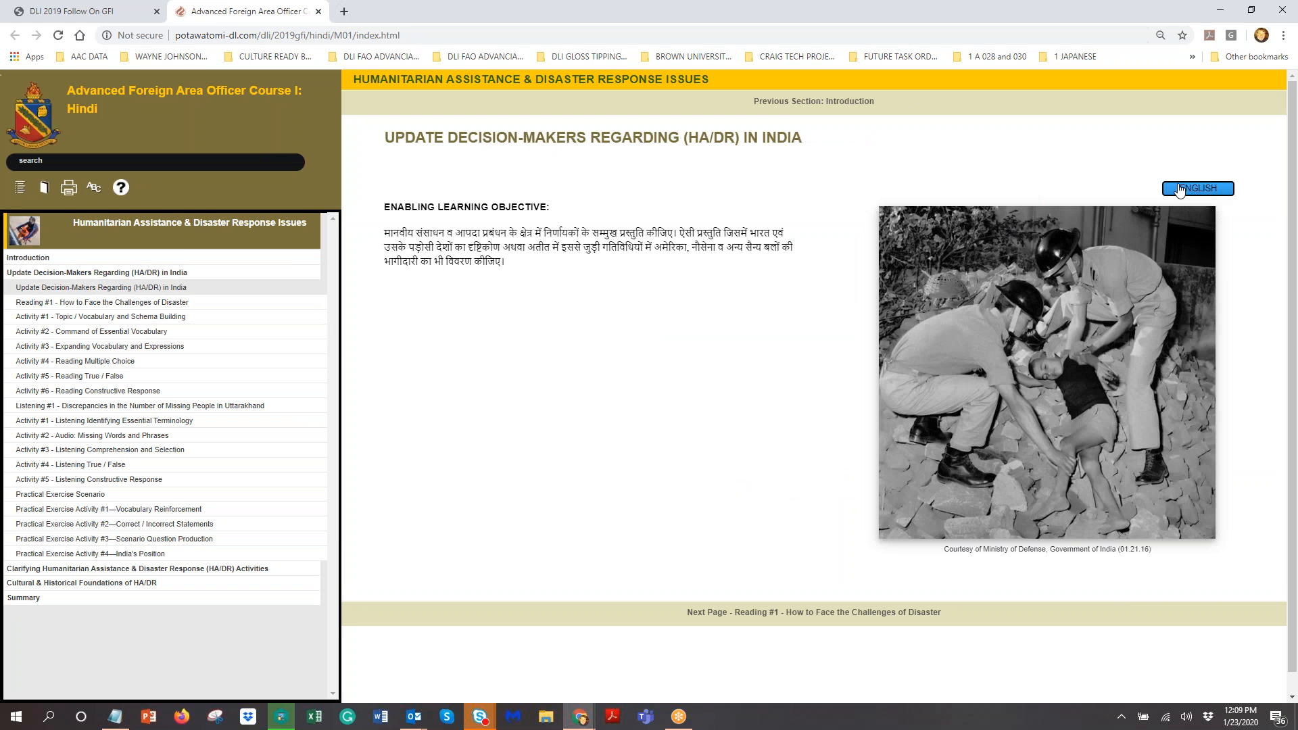
pyautogui.click(1176, 192)
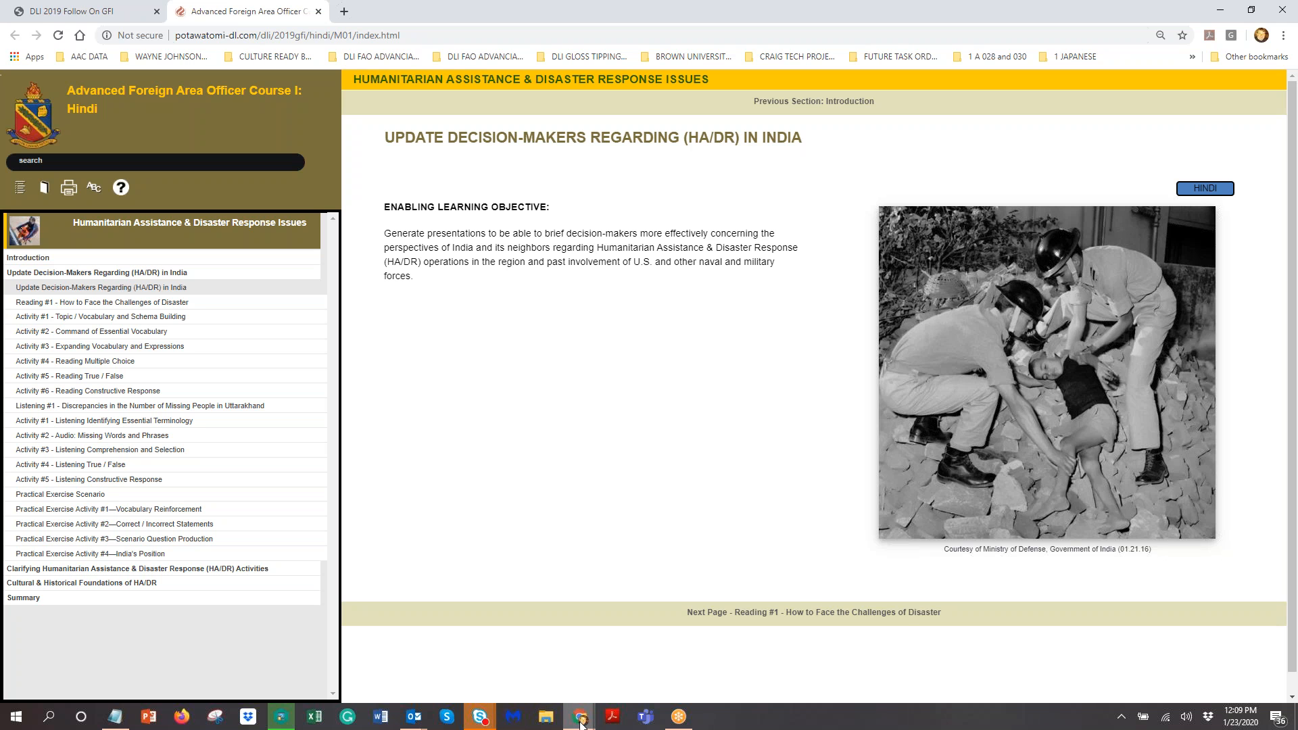
# Step: Return to the Storyboard window and examine the TLO English Content text of the Humanitarian Assistance page
pyautogui.moveTo(585, 722)
pyautogui.click(590, 700)
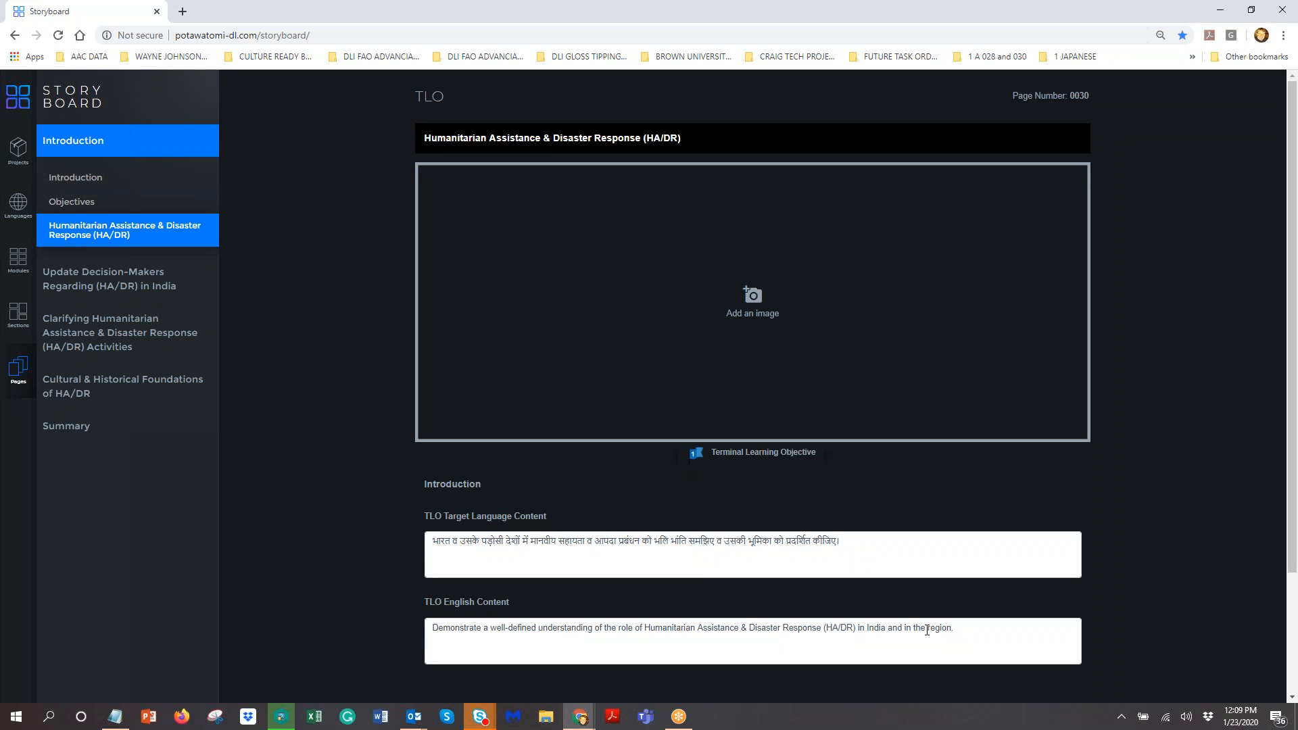
pyautogui.moveTo(954, 628); pyautogui.dragTo(823, 626)
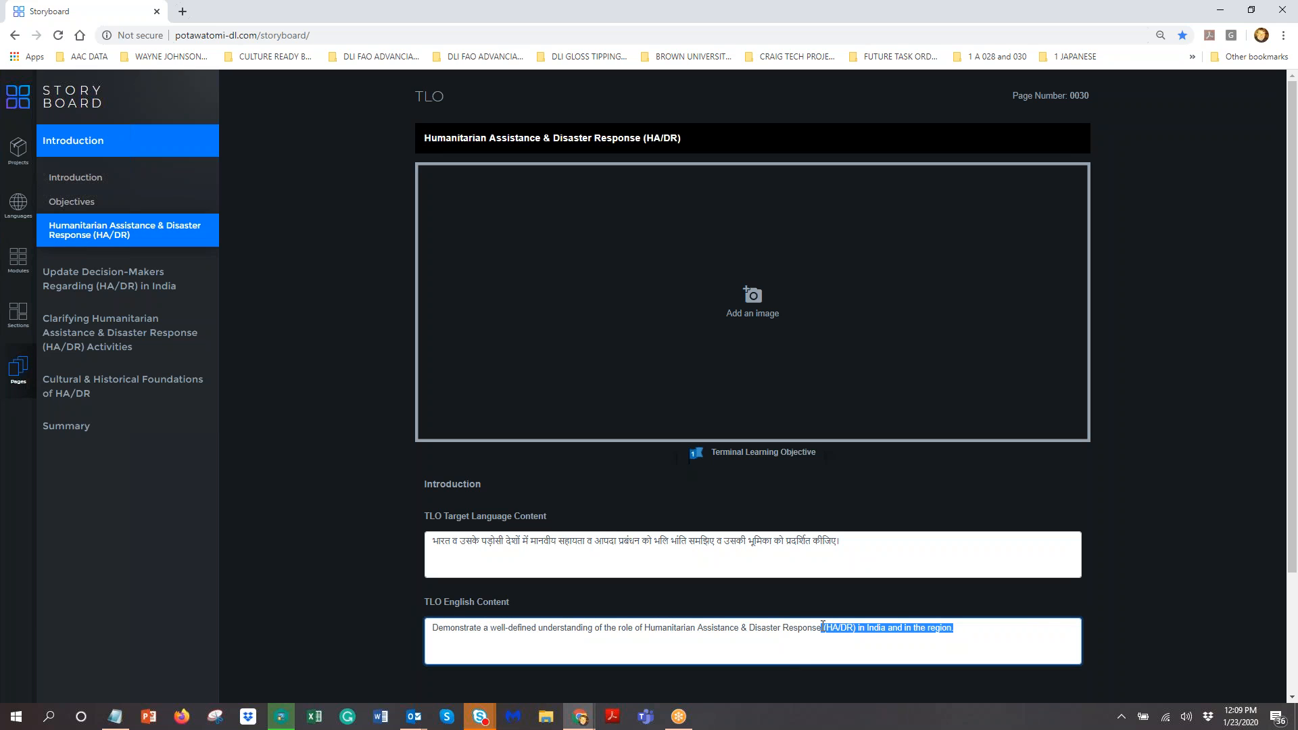
pyautogui.click(681, 636)
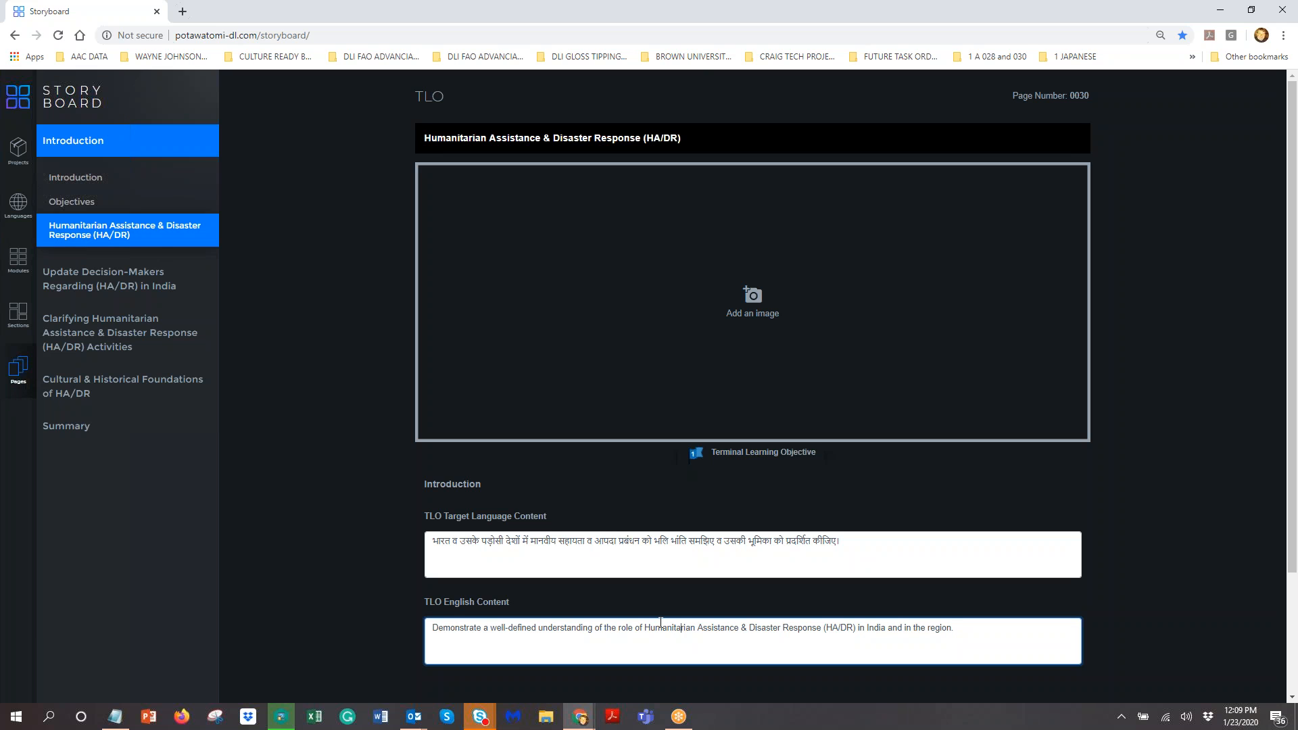
# Step: Open the storyboard's Update Decision-Makers Regarding (HA/DR) in India page and compare it with the course page's objective shown in Hindi
pyautogui.click(108, 292)
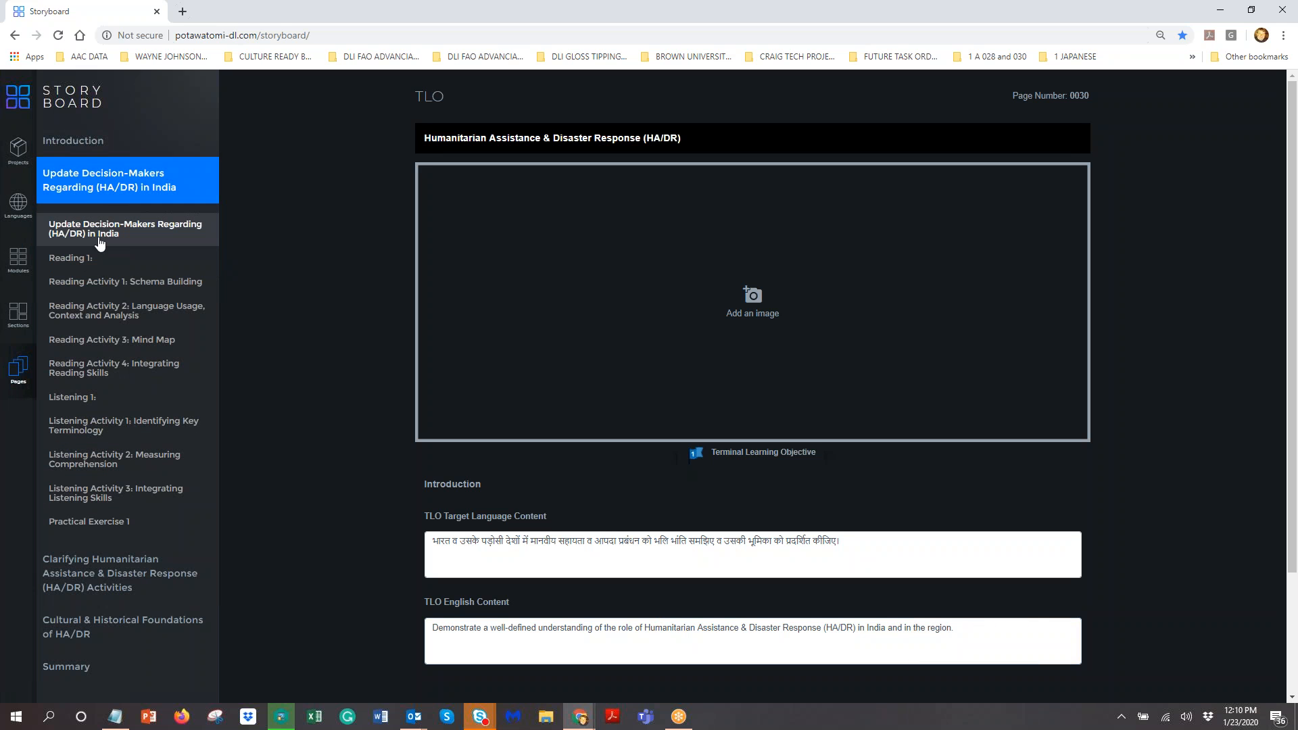
pyautogui.click(101, 242)
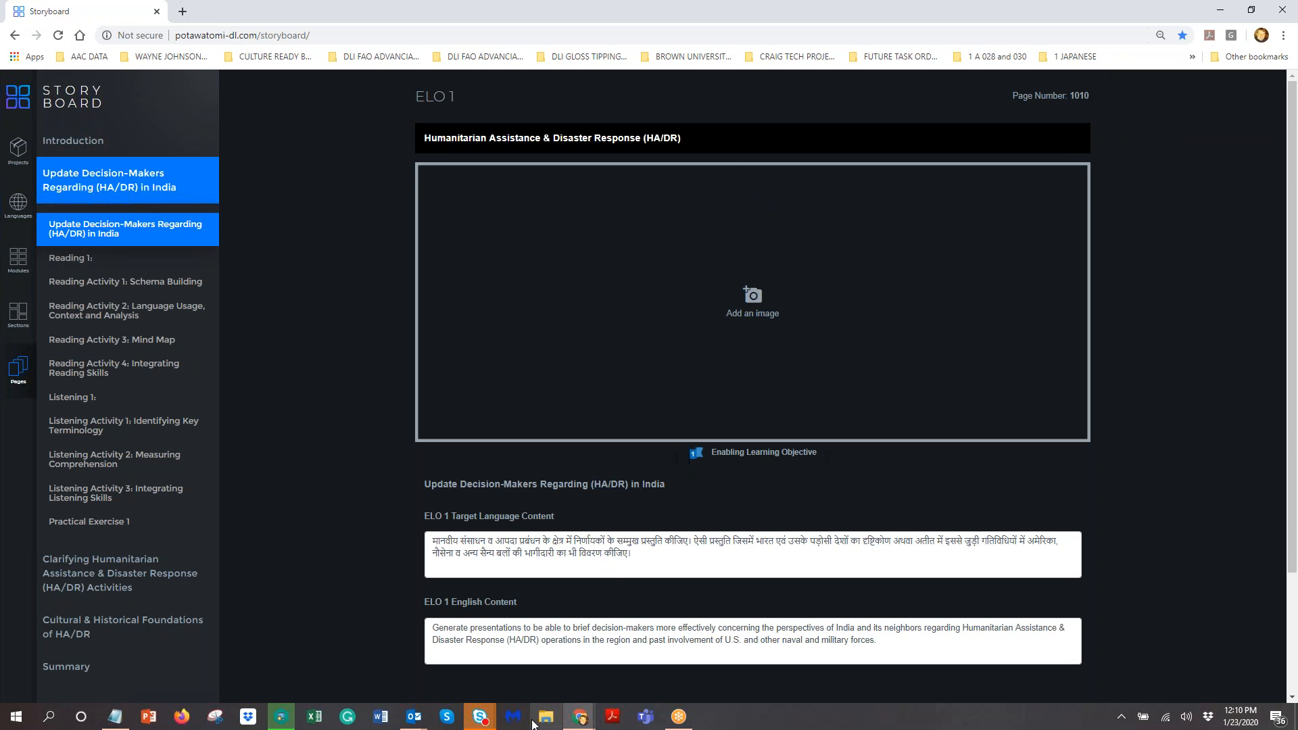
pyautogui.click(581, 719)
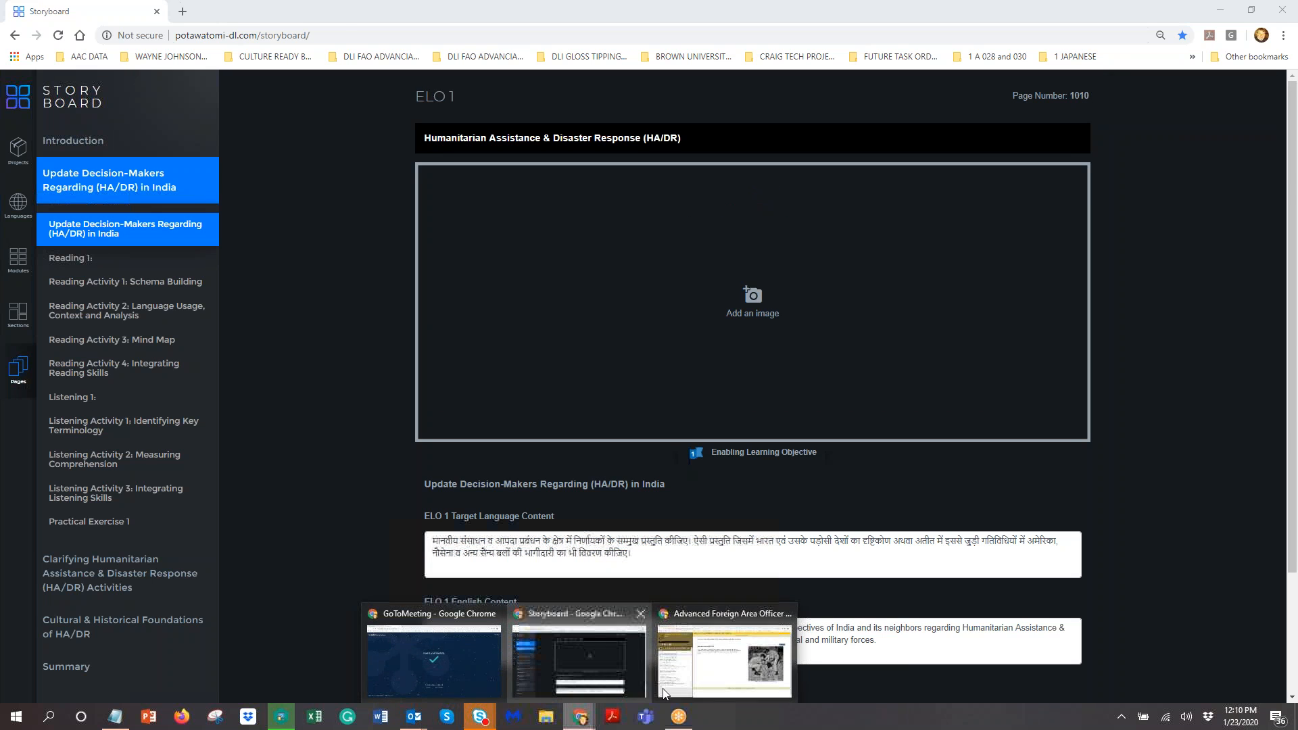
pyautogui.click(724, 660)
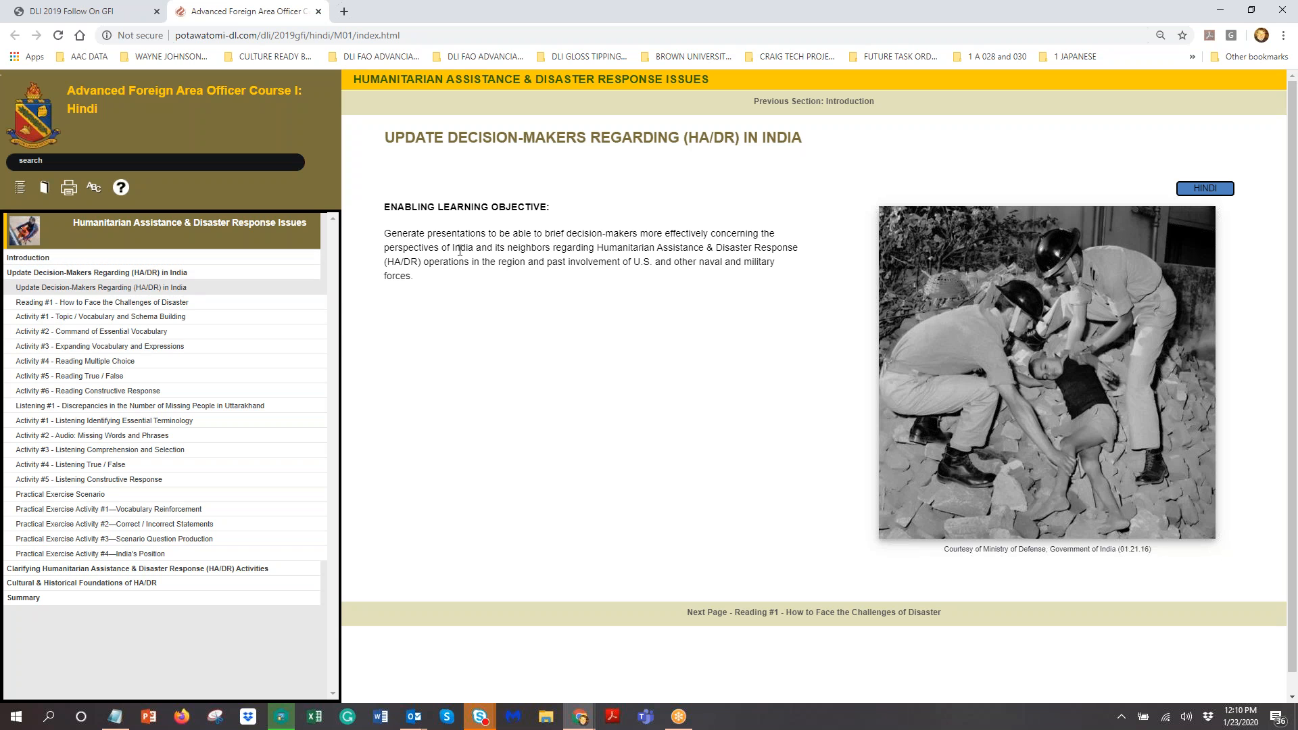
pyautogui.click(1218, 190)
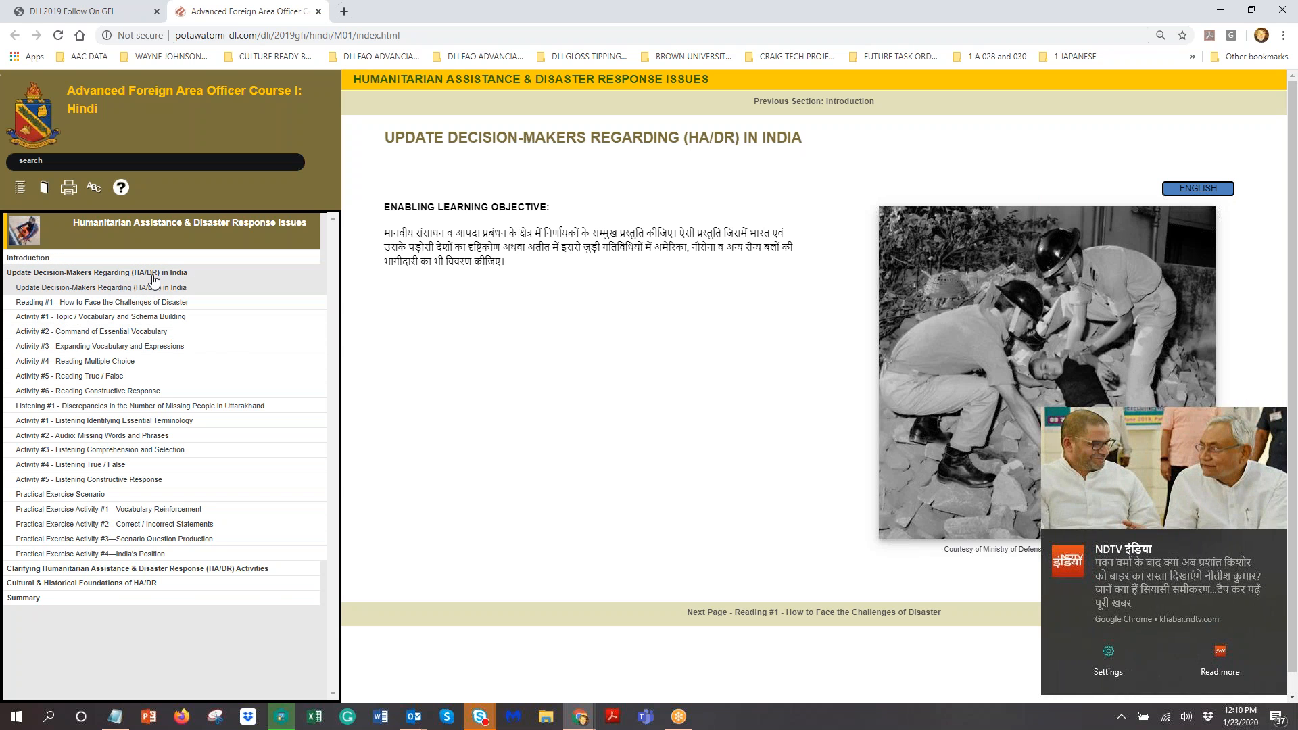
pyautogui.click(1276, 542)
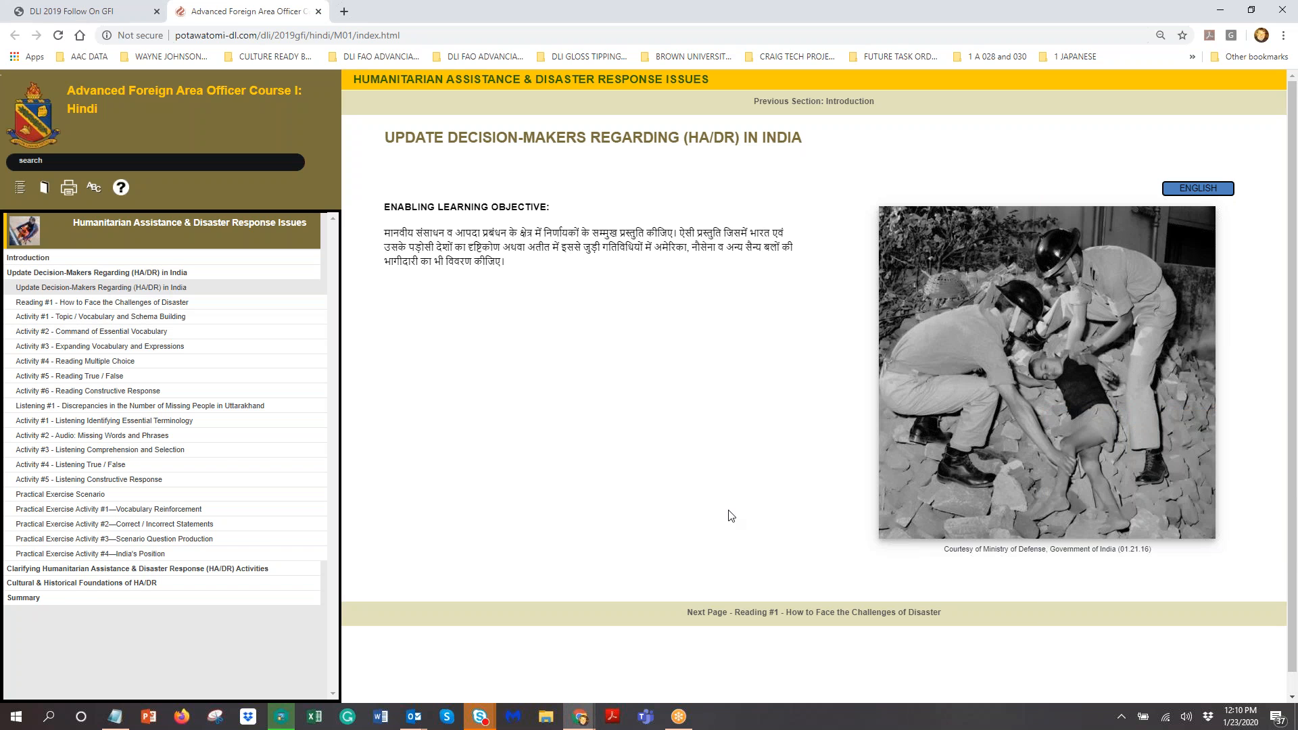
# Step: Look through the course's Reading #1 - How to Face the Challenges of Disaster article down to its source details
pyautogui.click(98, 303)
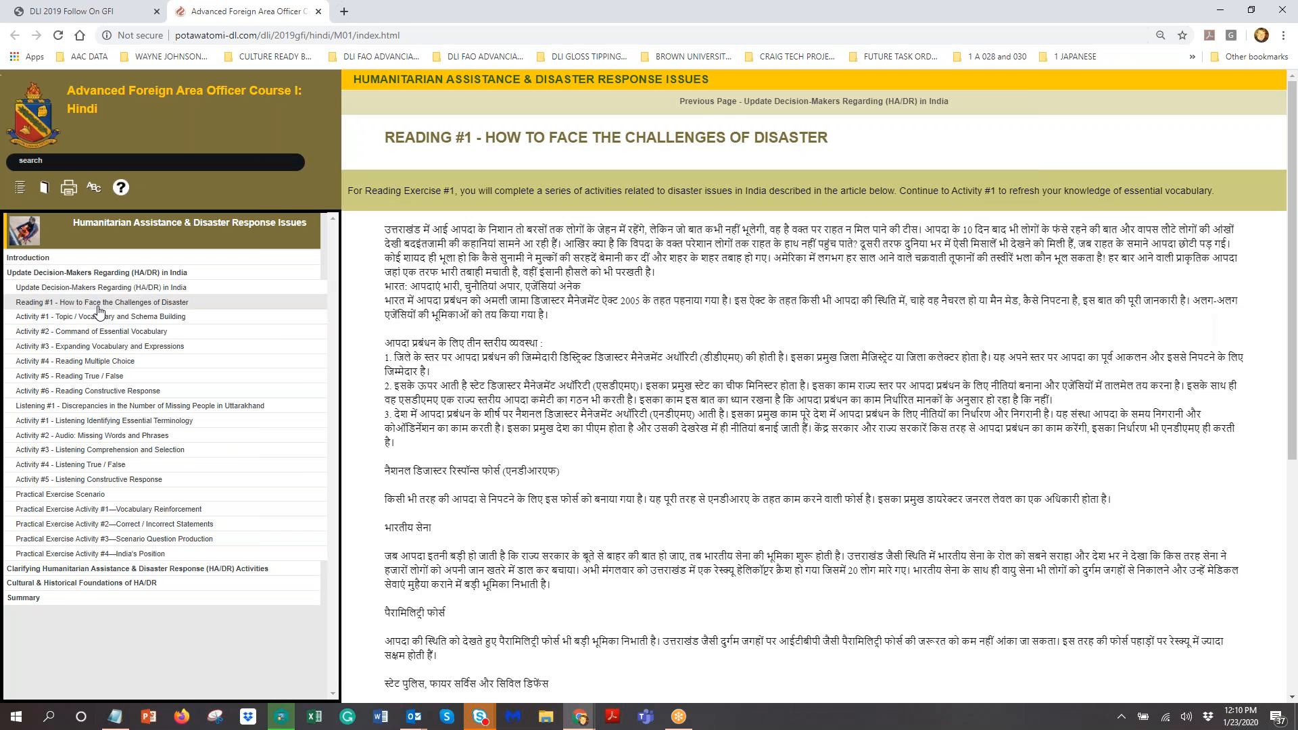
pyautogui.scroll(-6, 691, 307)
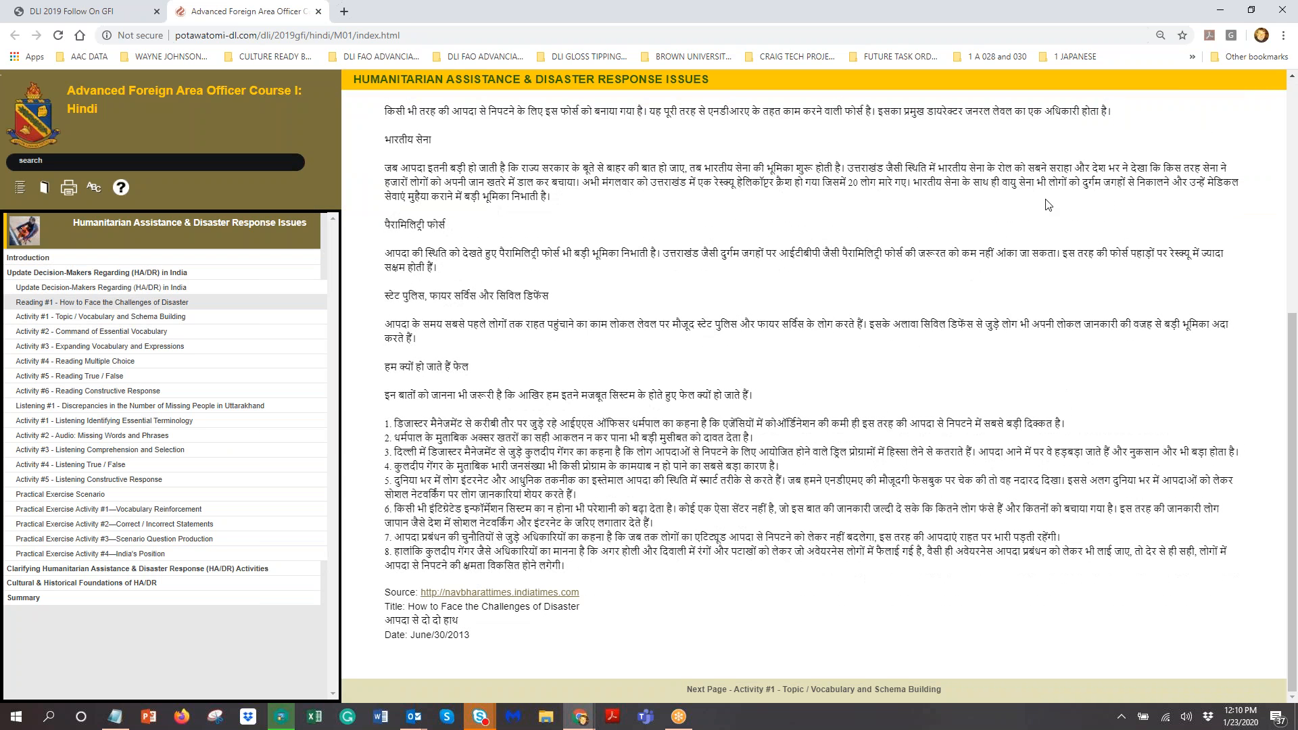
# Step: Return to the Storyboard window, review the Reading 1 page of the Update Decision-Makers section, and save it
pyautogui.click(1226, 11)
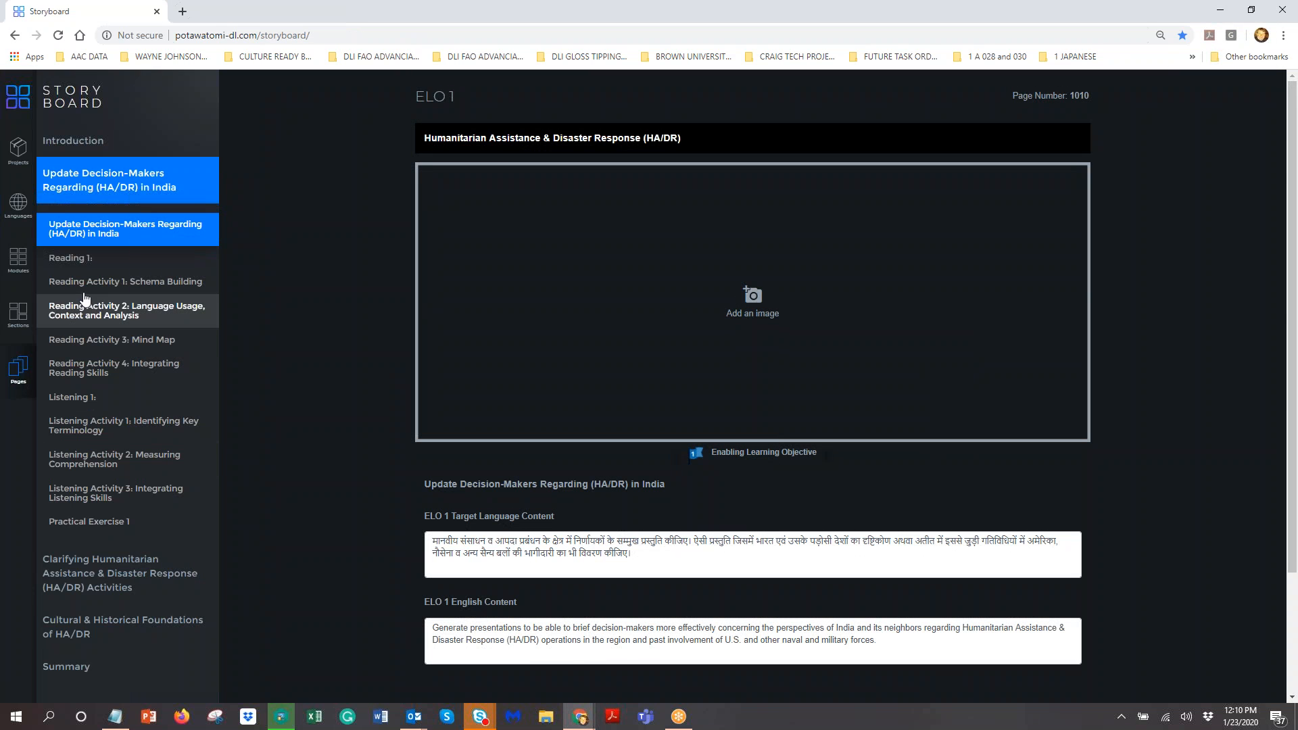
pyautogui.click(79, 264)
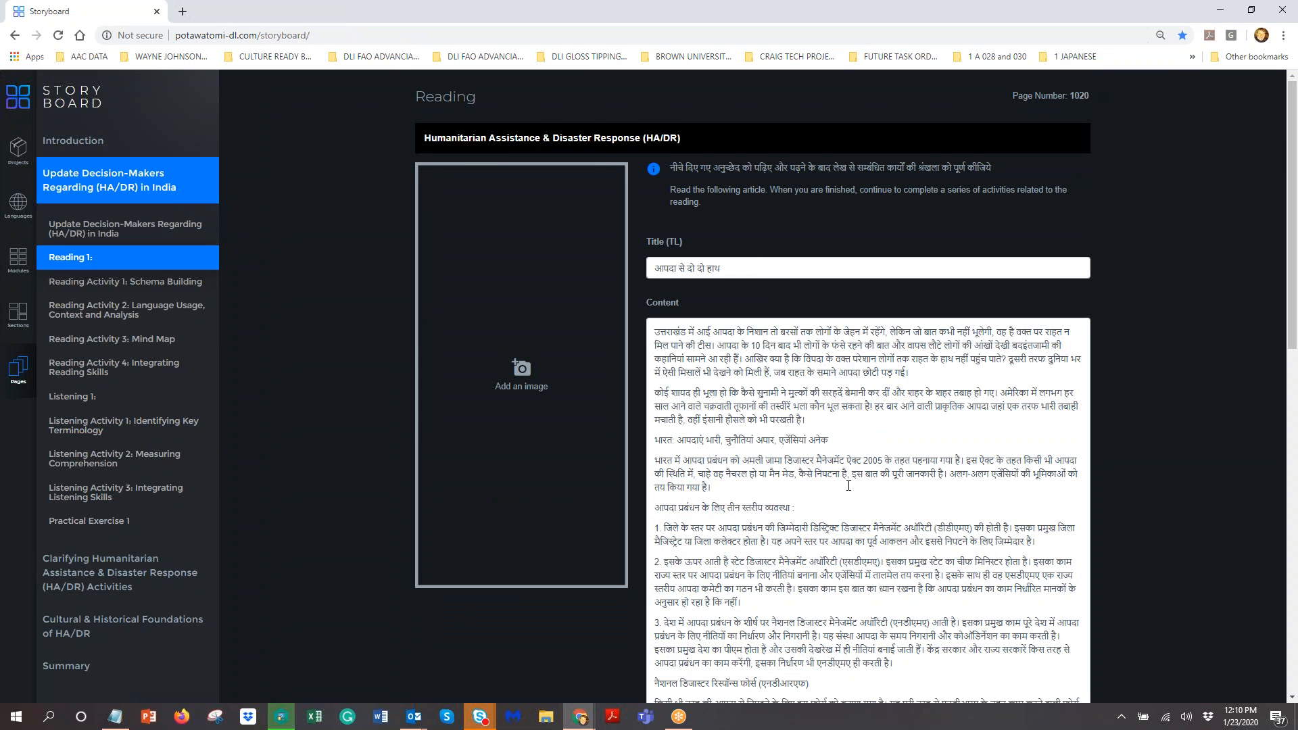
pyautogui.scroll(-15, 849, 485)
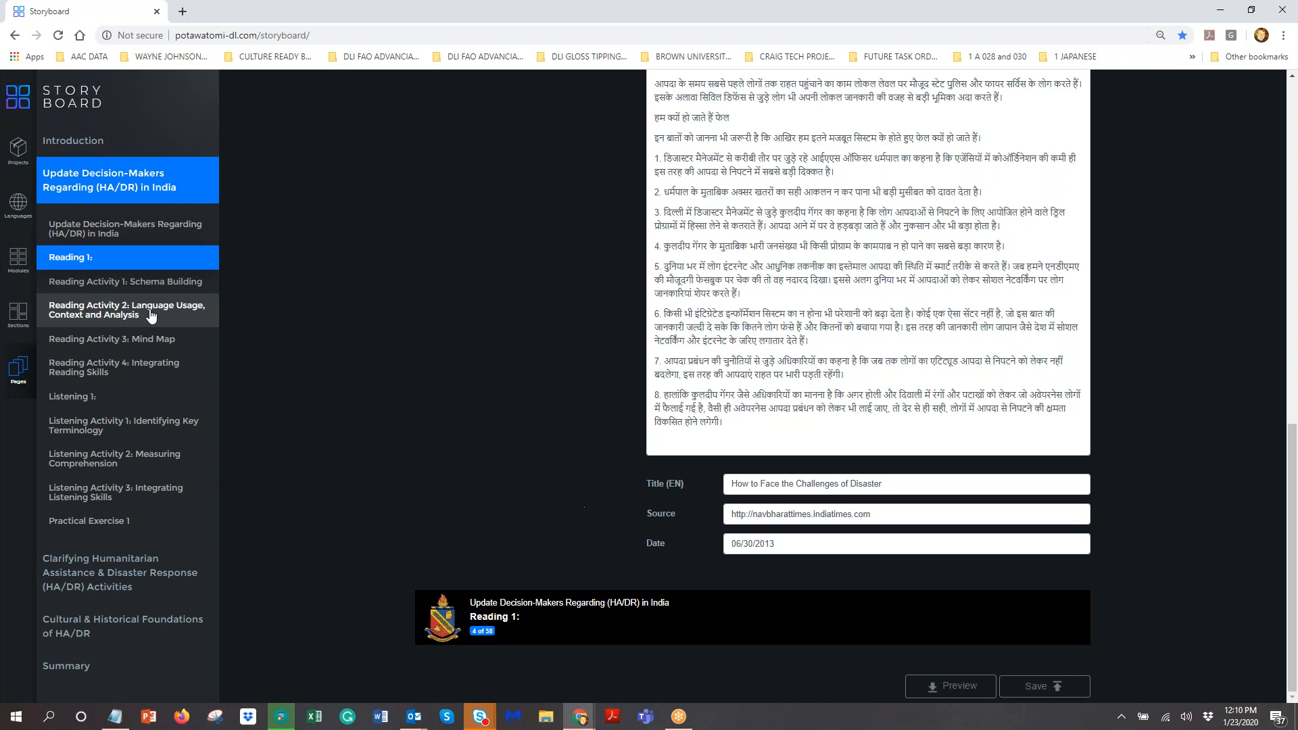
pyautogui.click(1041, 692)
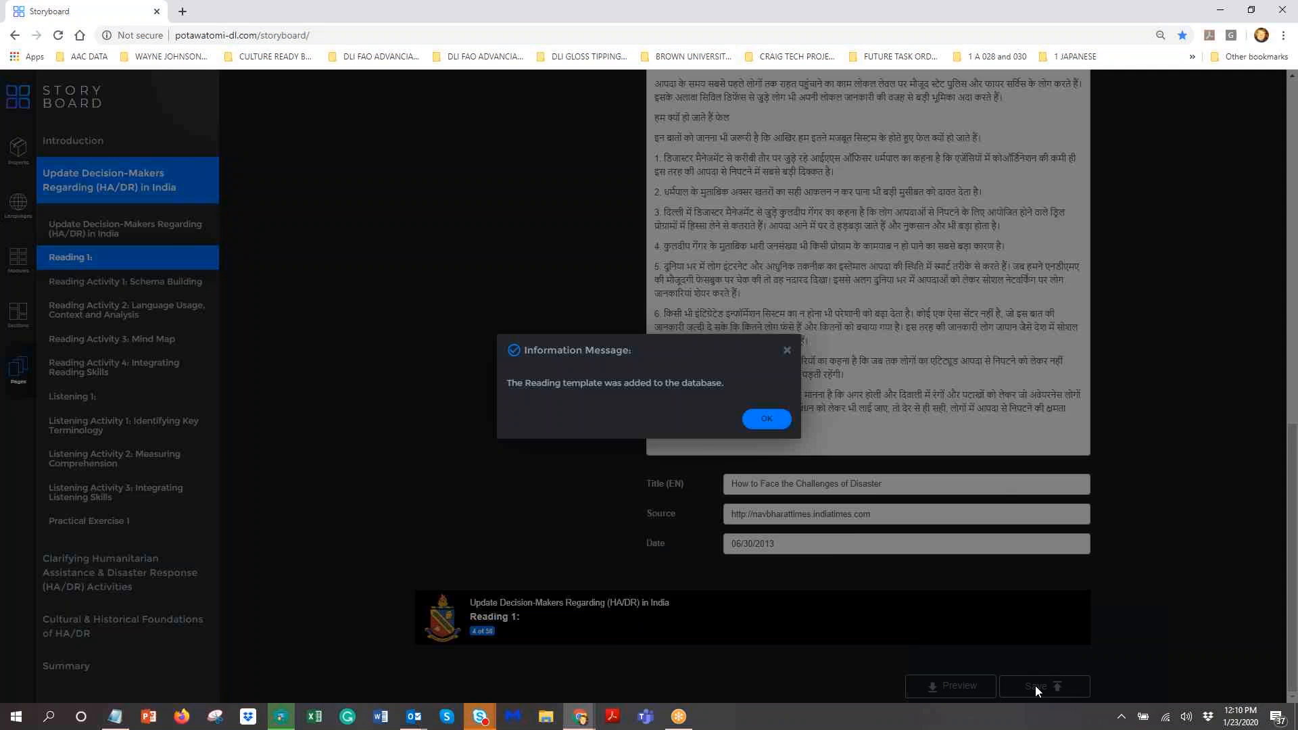
pyautogui.click(757, 420)
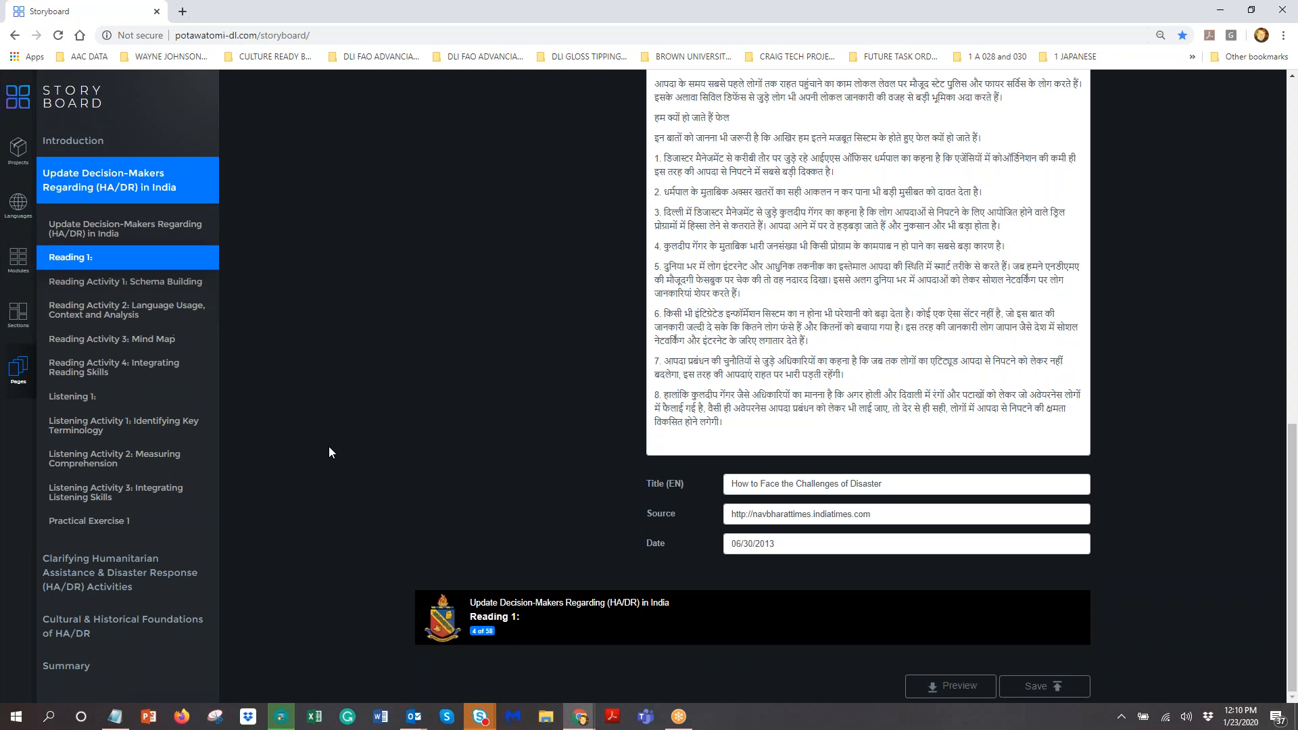
# Step: Switch to the Hindi course window and view Activity #1 - Topic / Vocabulary and Schema Building
pyautogui.moveTo(580, 724)
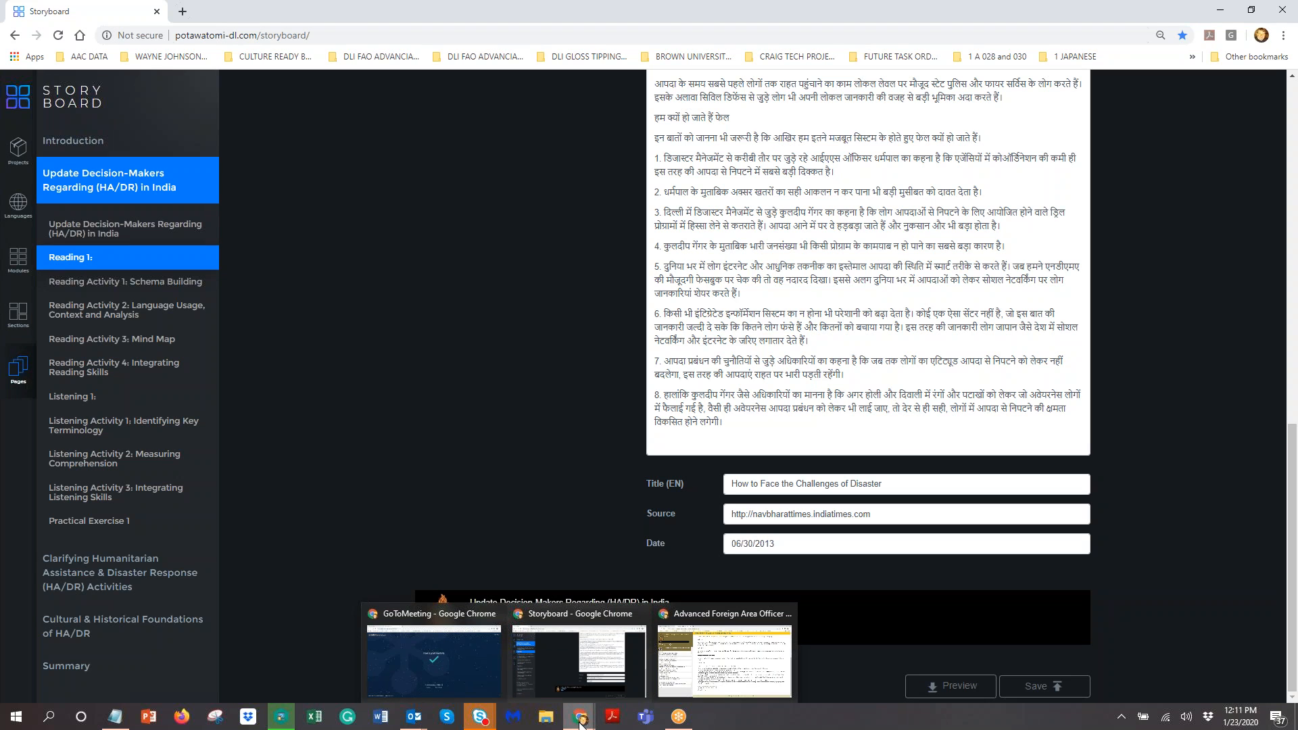
pyautogui.click(713, 666)
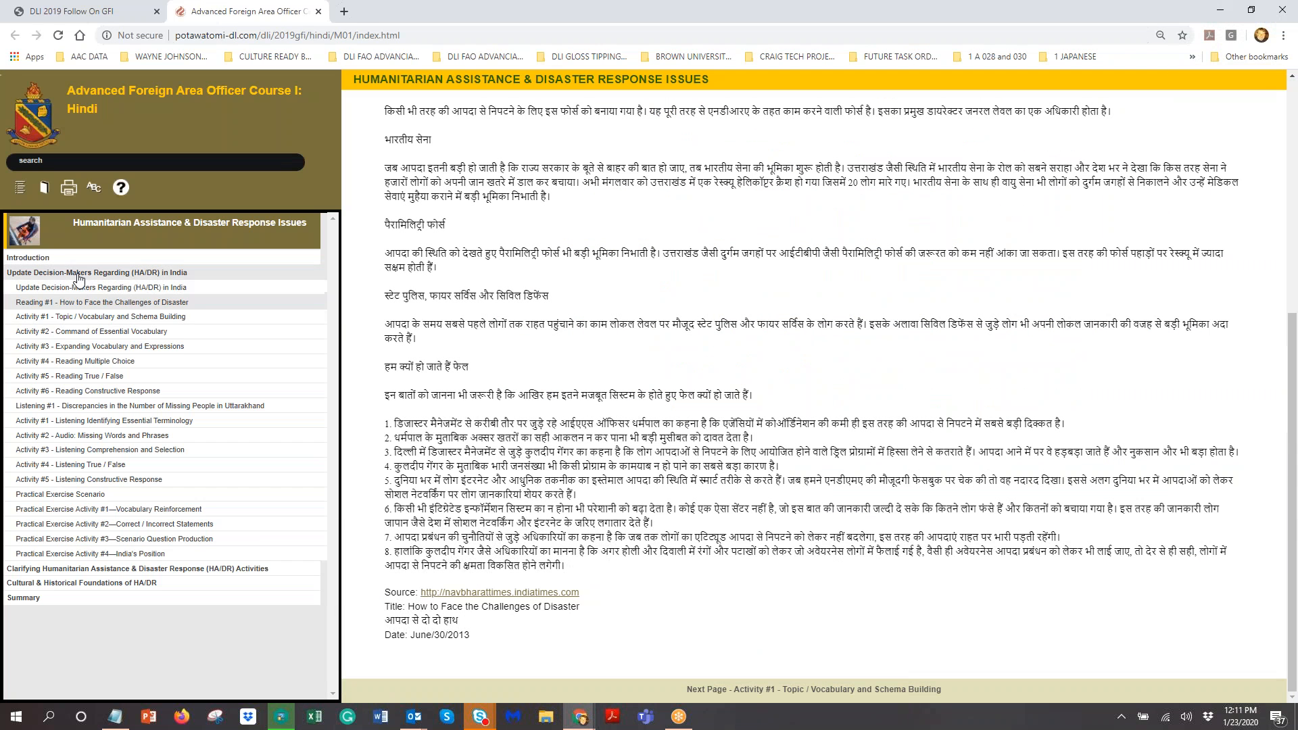
pyautogui.click(58, 317)
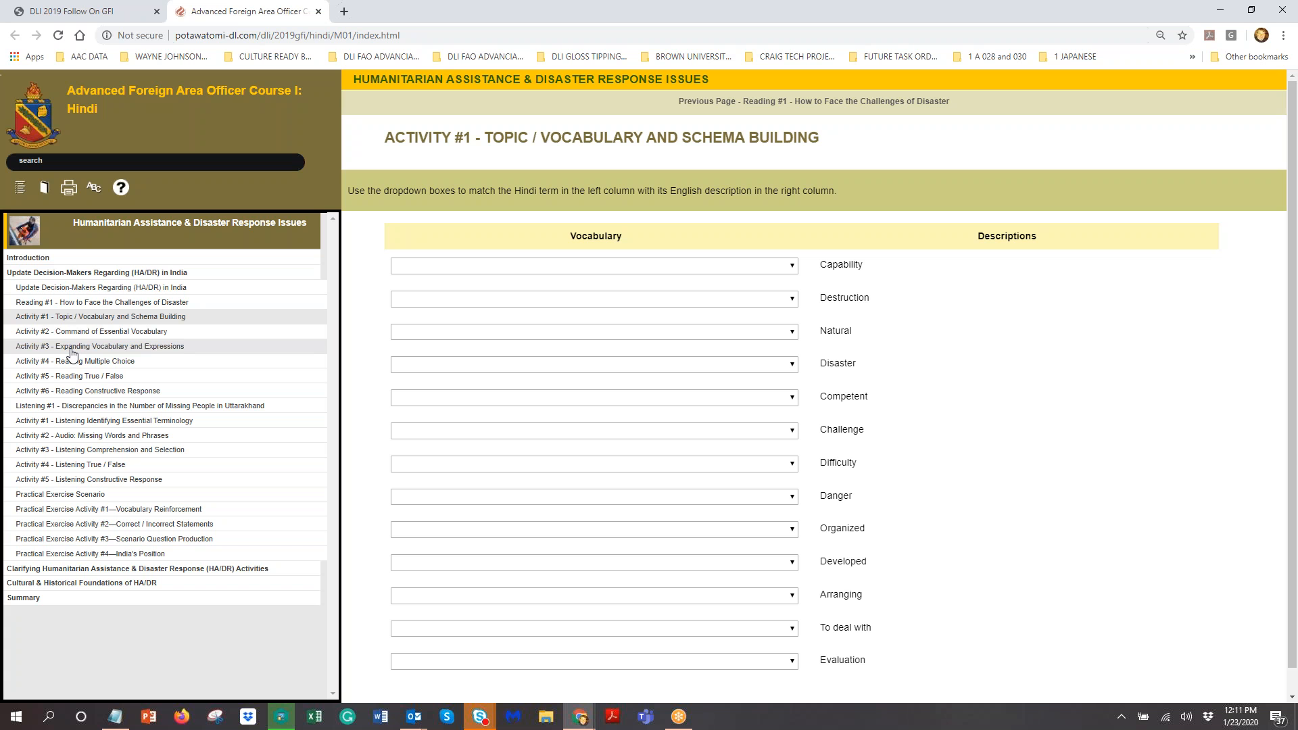
# Step: Try अमली जामा as the match for Co-ordination in Activity #3 - Expanding Vocabulary and Expressions, and go back to Activity #1
pyautogui.click(73, 348)
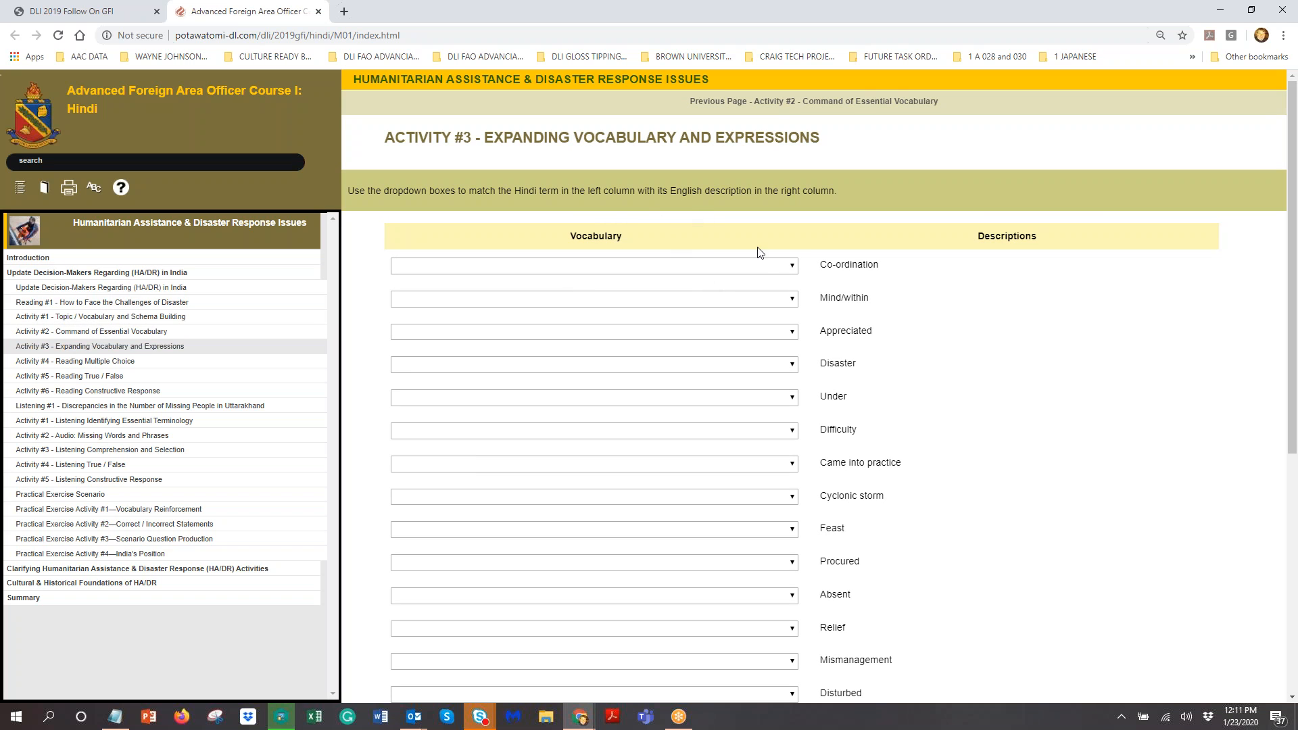
pyautogui.click(791, 266)
pyautogui.click(741, 309)
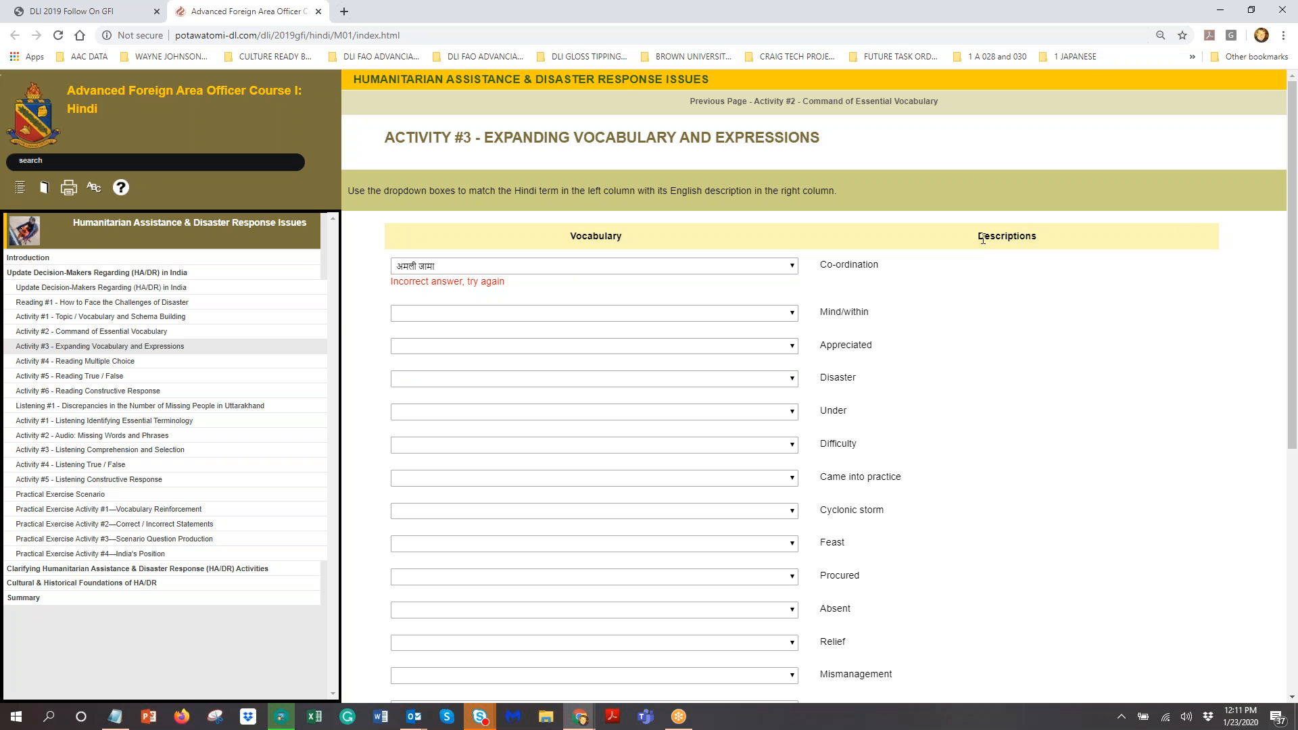
pyautogui.click(84, 318)
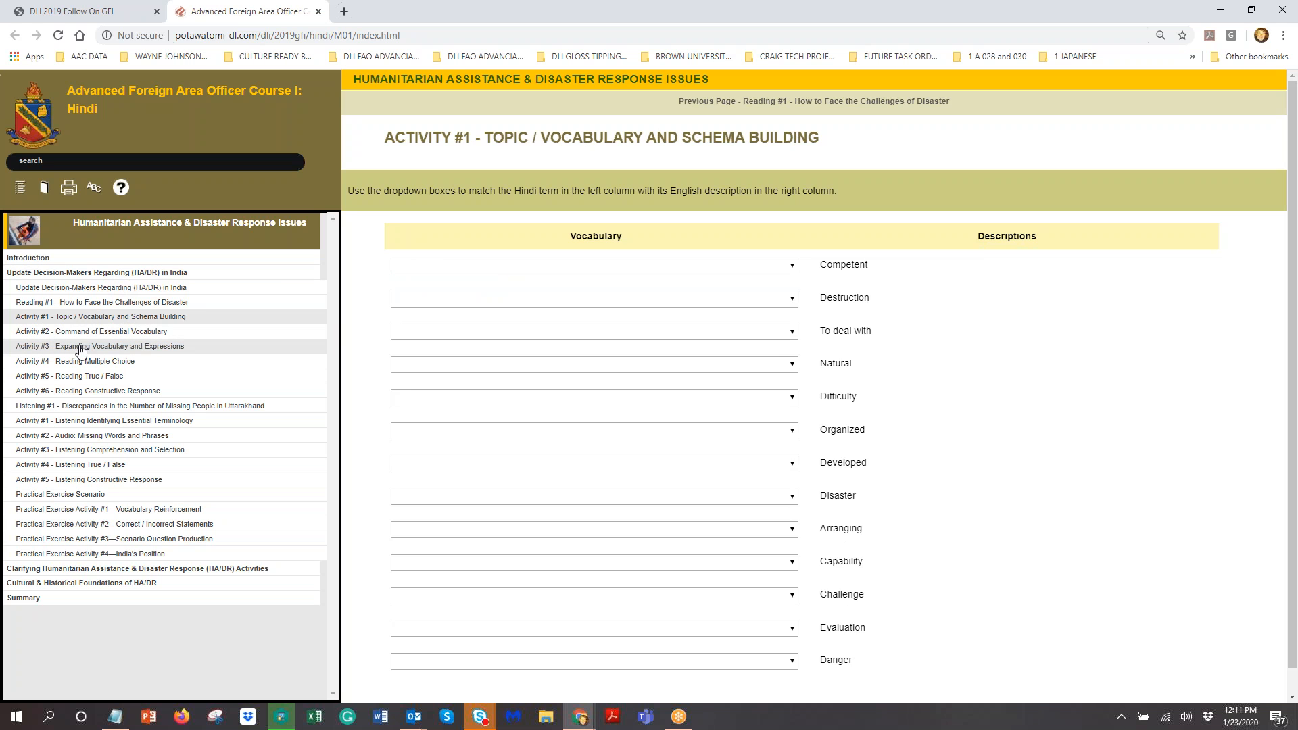
# Step: View Activity #3 - Expanding Vocabulary and Expressions, and open Reading Activity 1: Schema Building in the Storyboard window
pyautogui.click(80, 347)
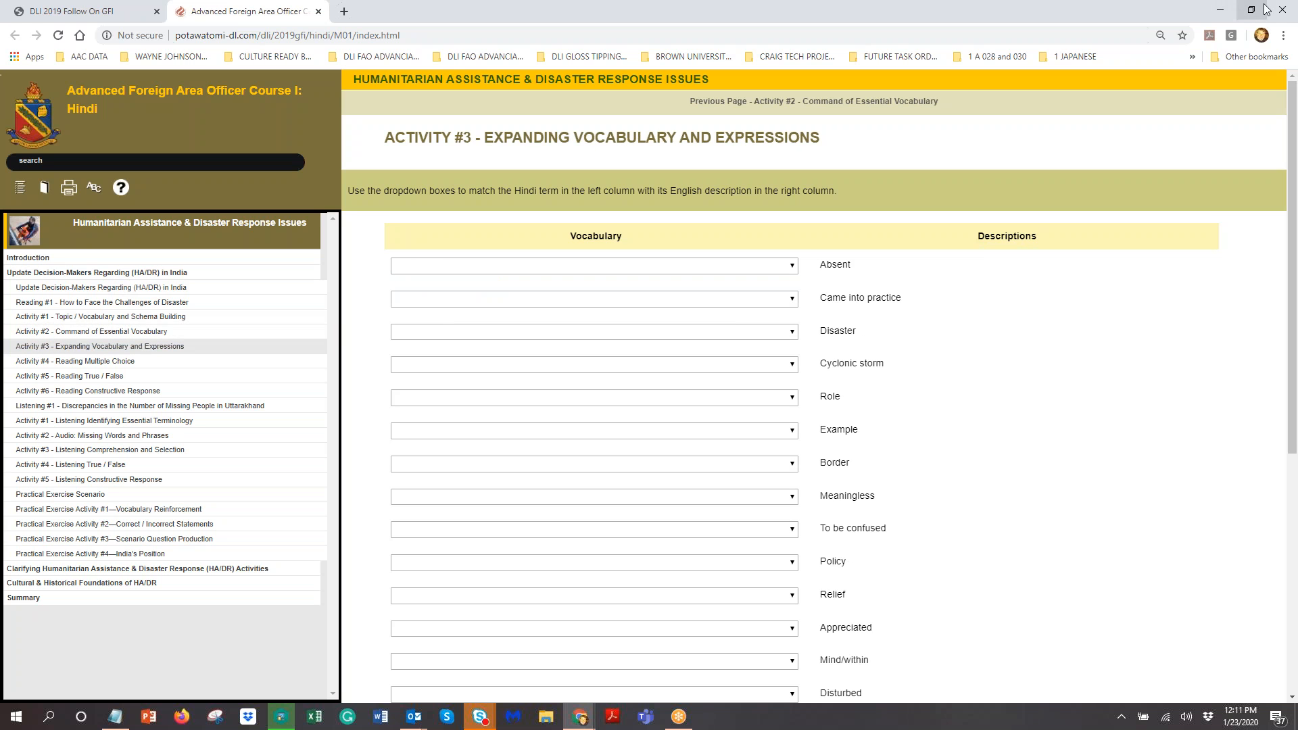
pyautogui.click(1222, 15)
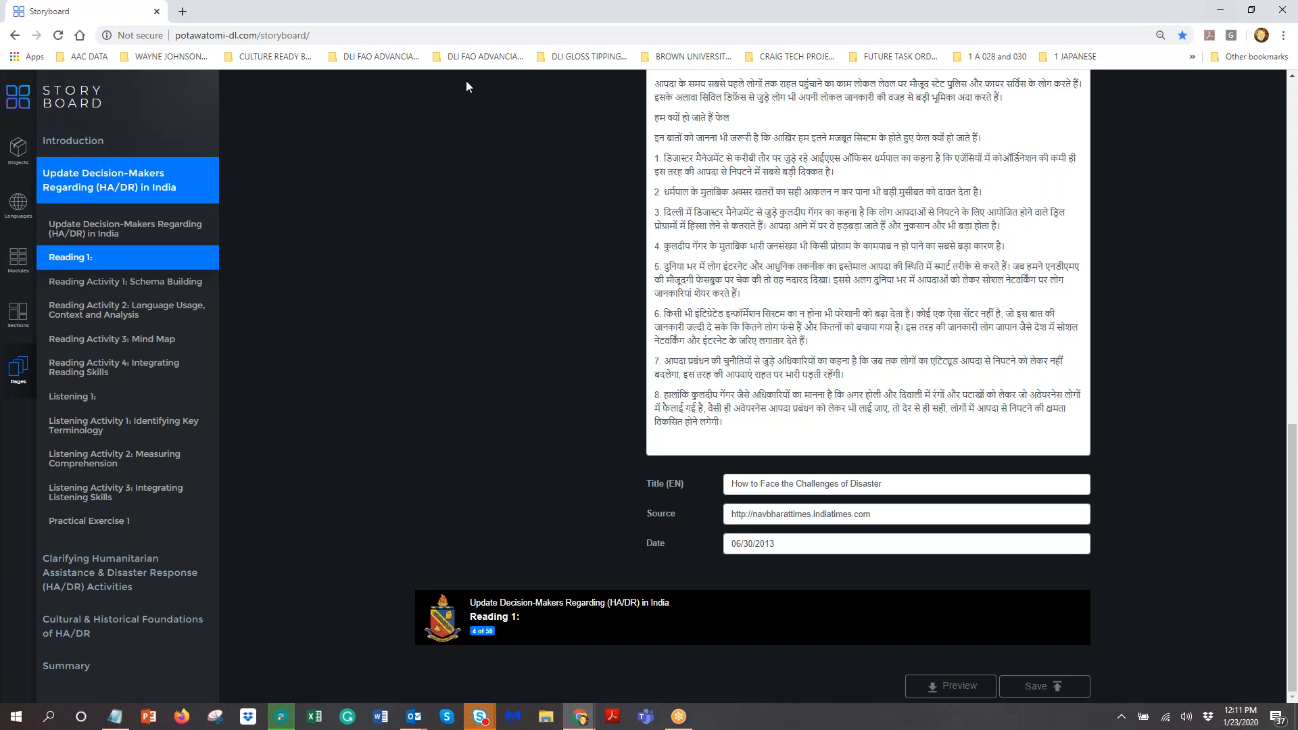
pyautogui.click(150, 284)
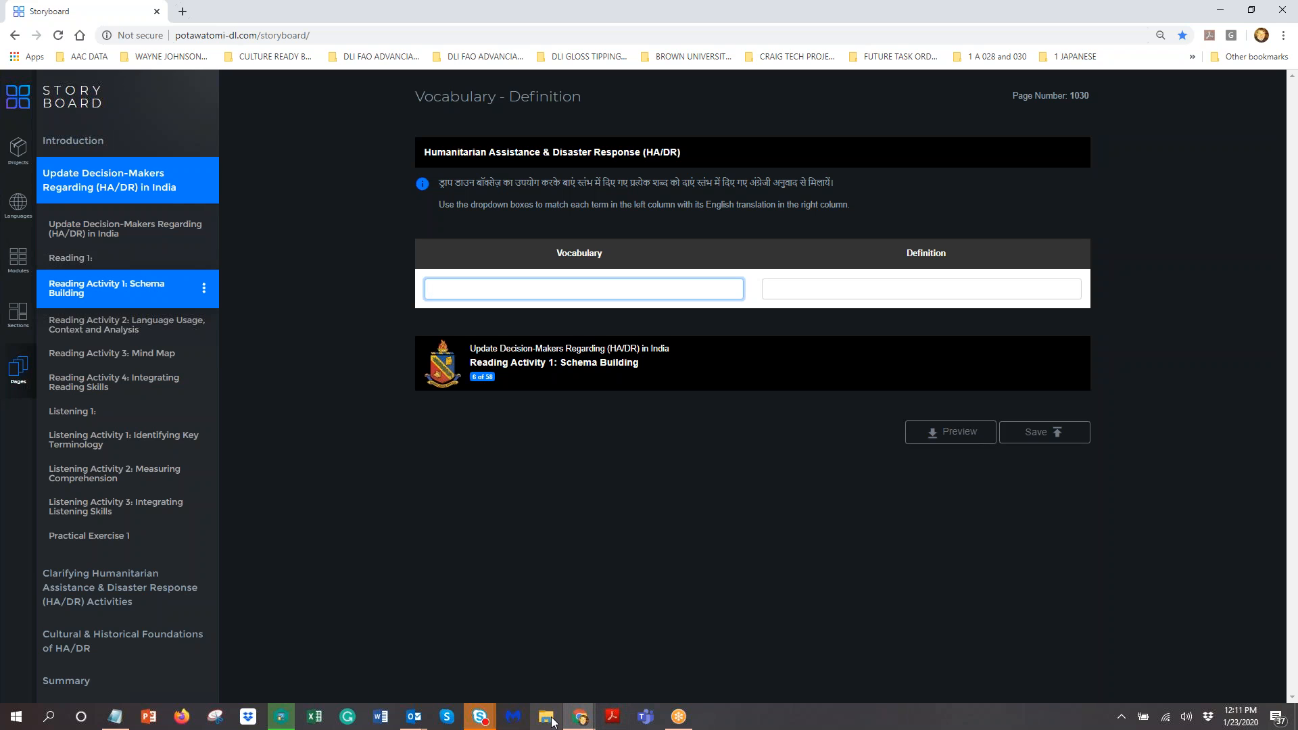
# Step: Return to the Hindi course window and compare the Activity #3 vocabulary matching page with Activity #1 - Topic / Vocabulary and Schema Building
pyautogui.moveTo(578, 722)
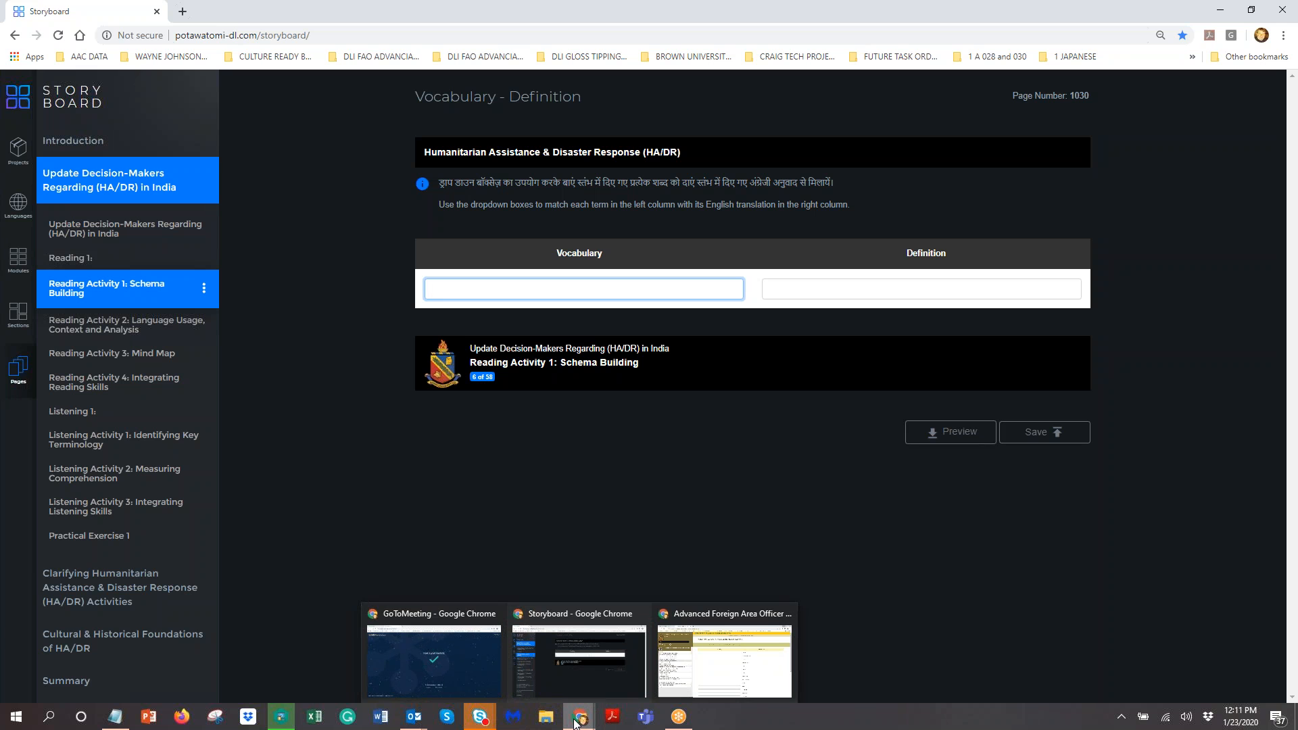
pyautogui.click(735, 684)
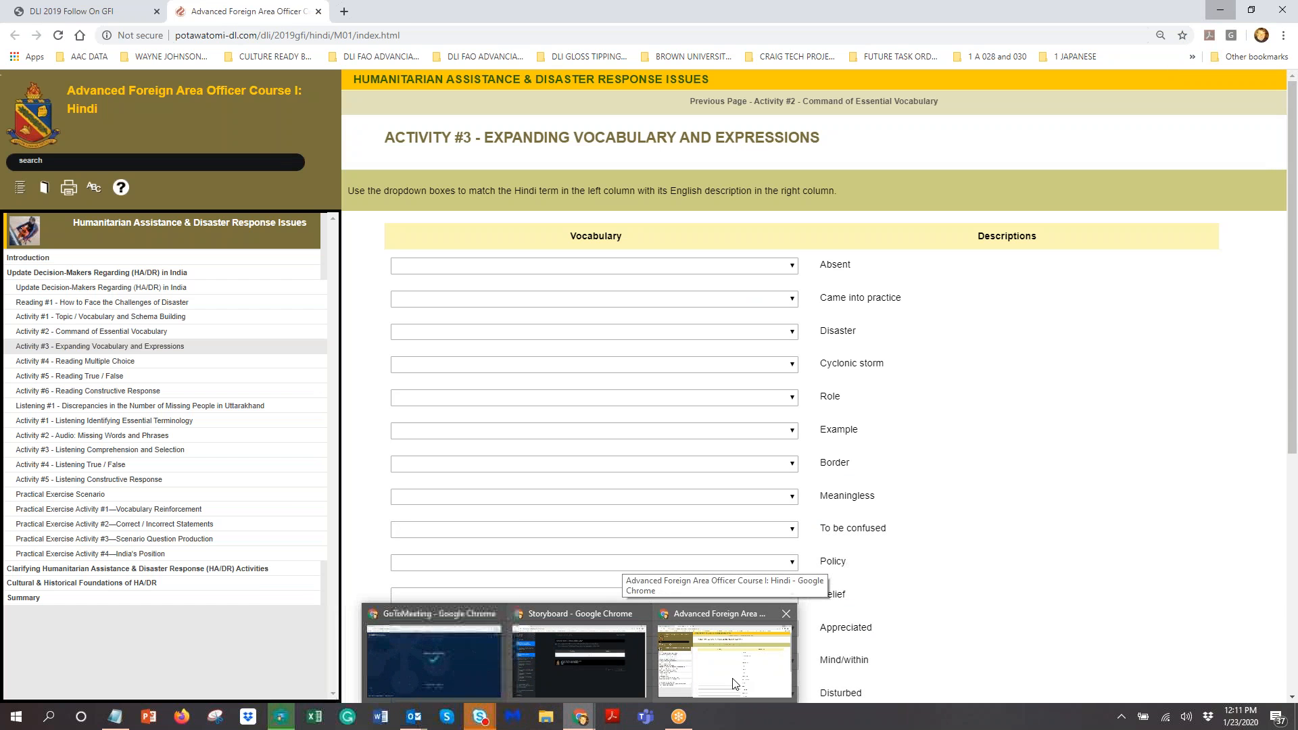
pyautogui.click(735, 684)
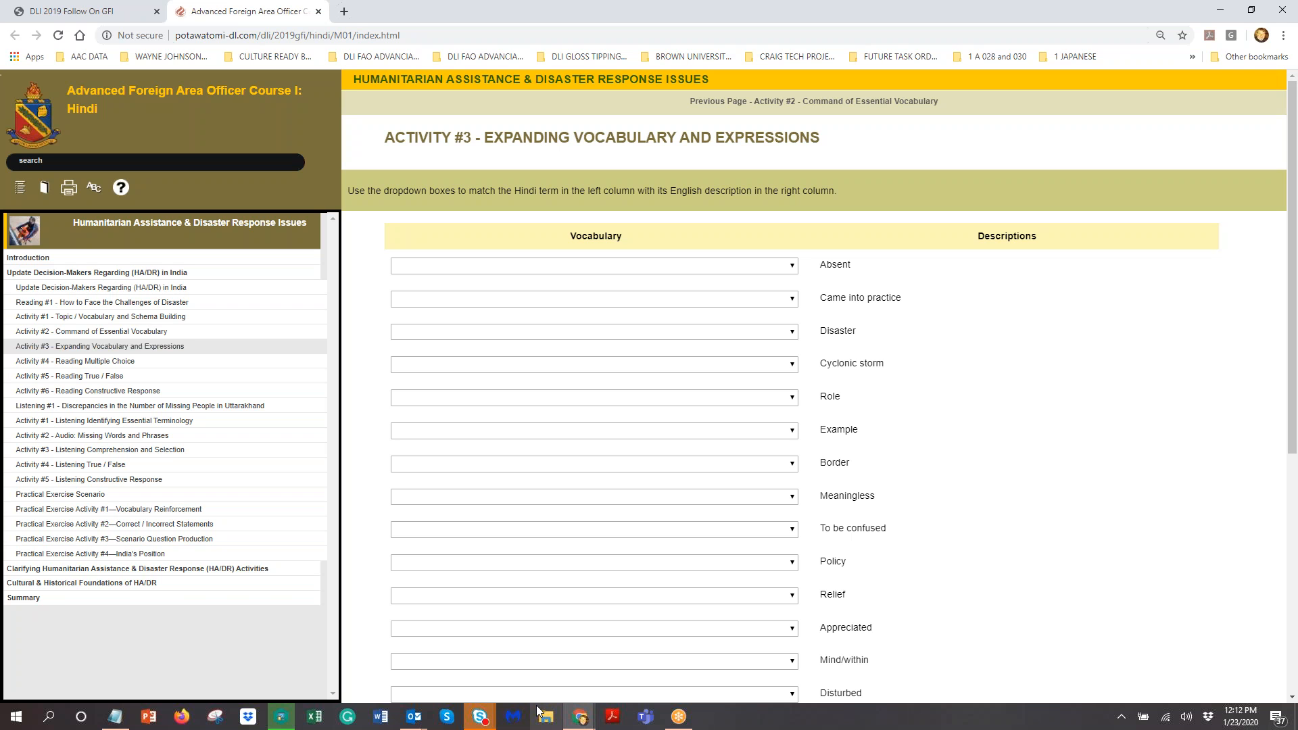
pyautogui.click(52, 319)
pyautogui.click(61, 348)
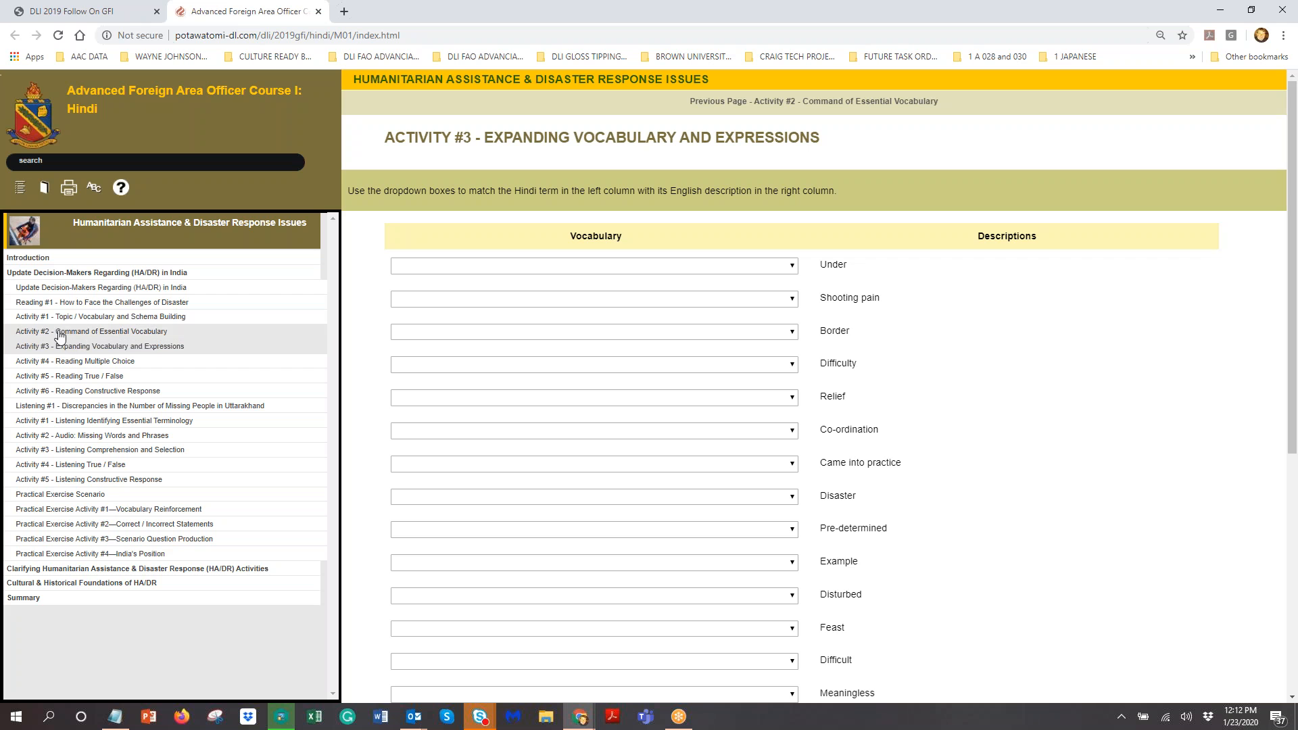
pyautogui.click(61, 318)
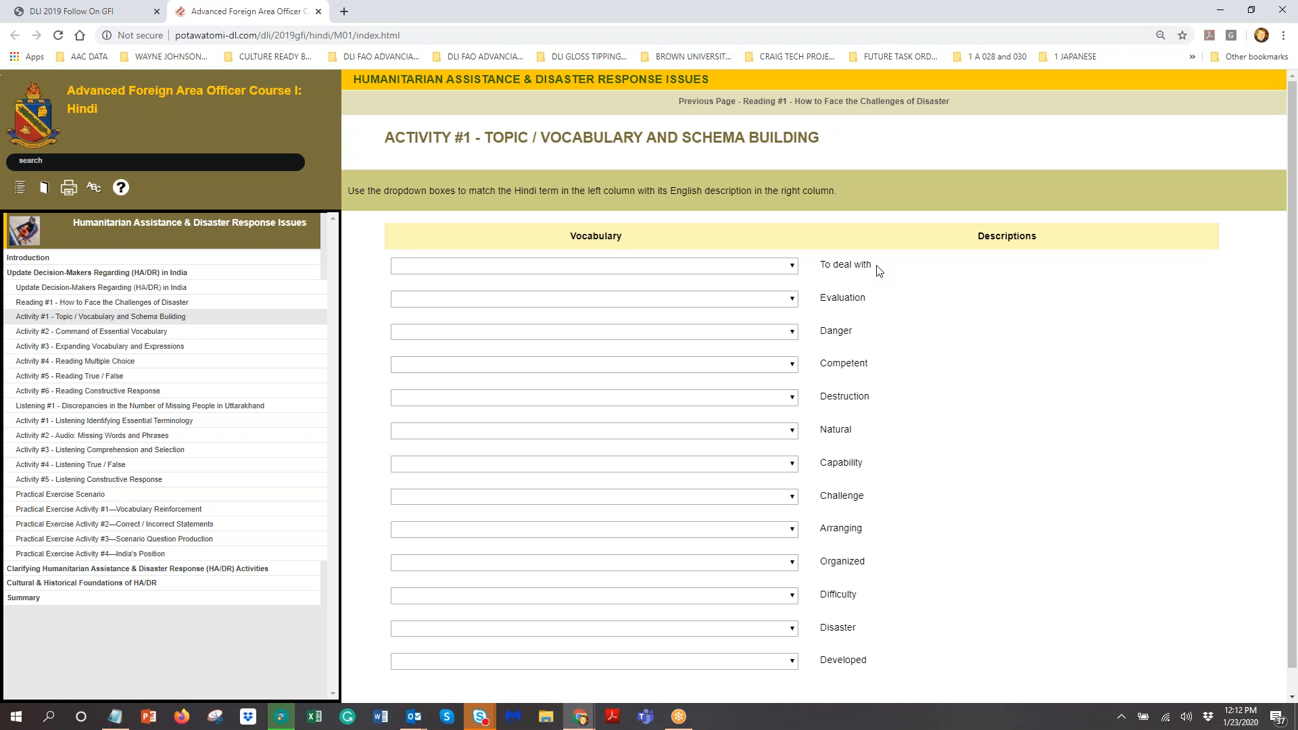
# Step: Copy the description To deal with from Activity #1 and switch back to the Storyboard window
pyautogui.moveTo(873, 265); pyautogui.dragTo(821, 264)
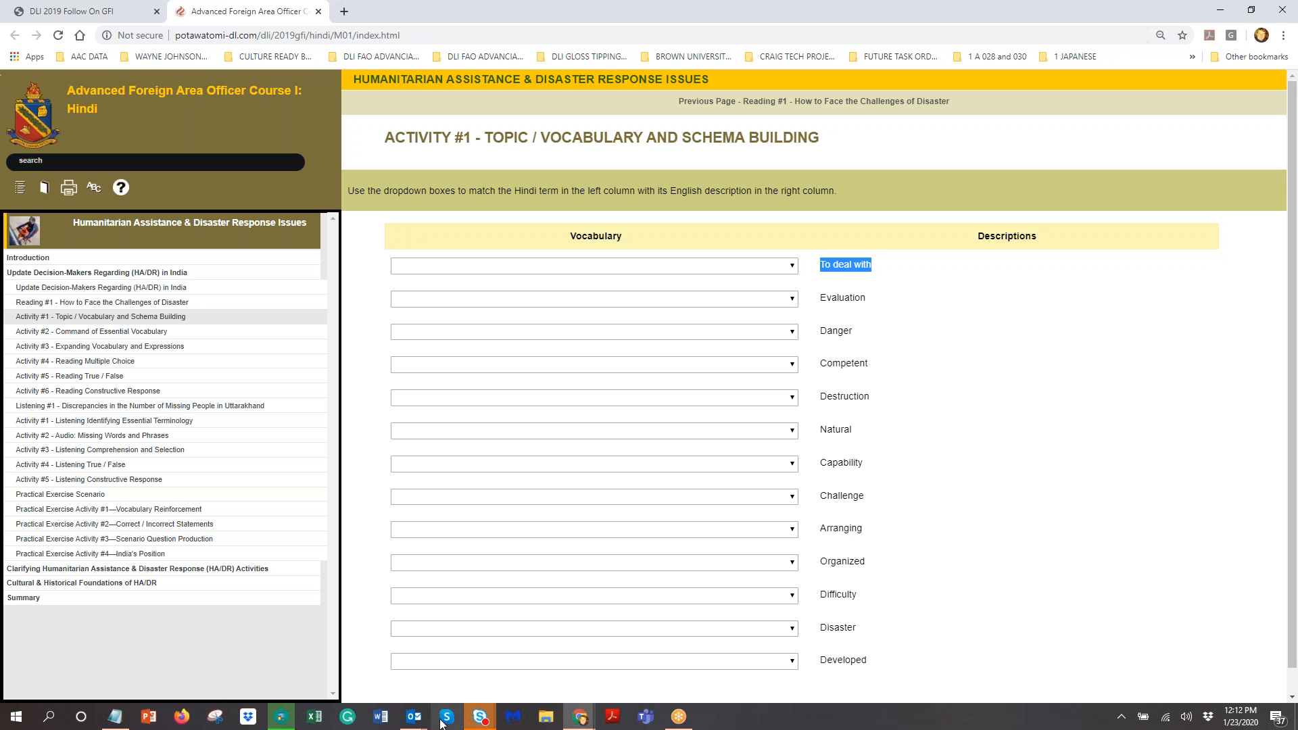
pyautogui.click(575, 720)
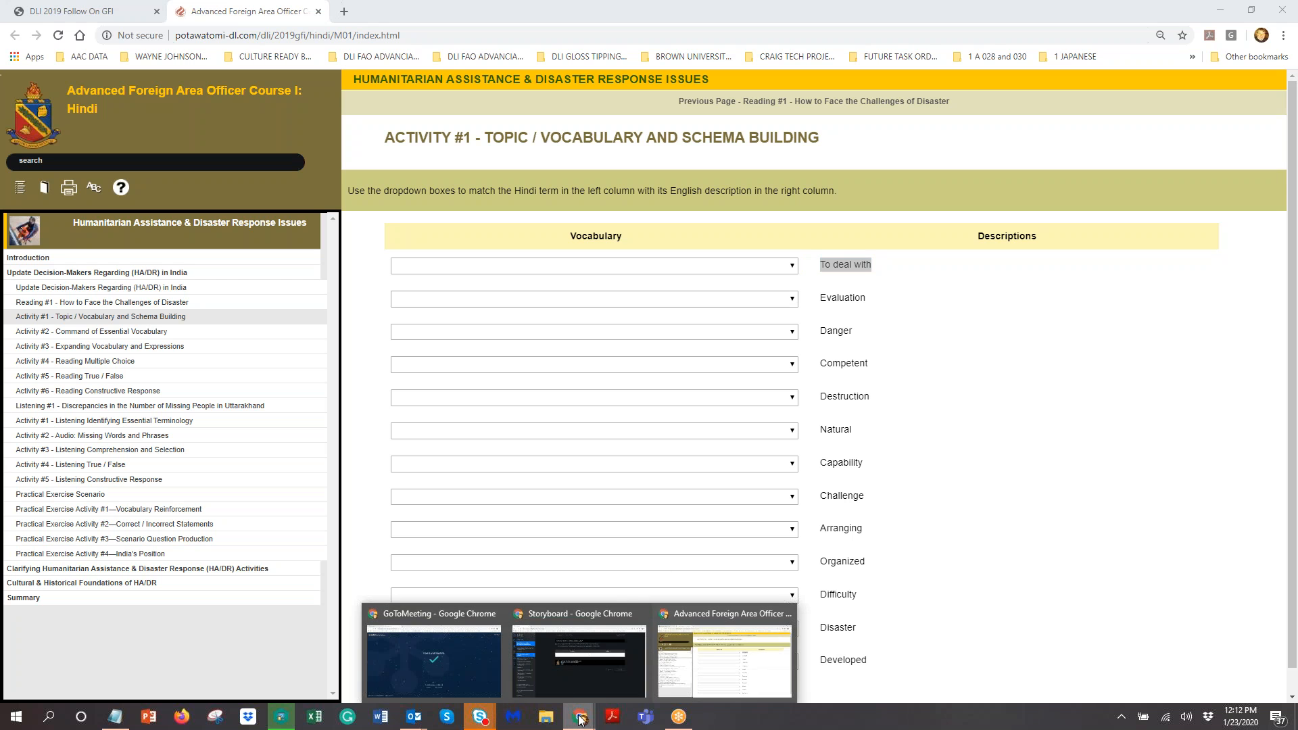
pyautogui.click(561, 667)
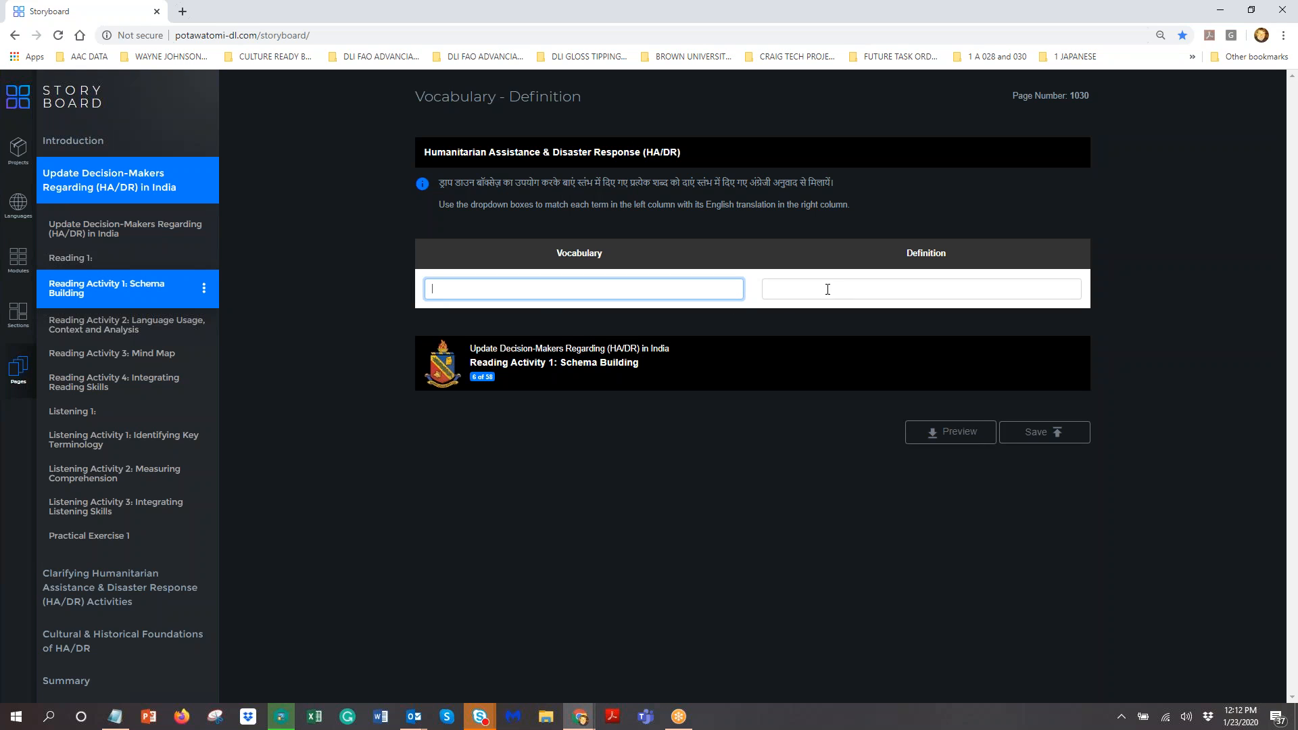
# Step: Change the template of the Reading Activity 1: Schema Building page to Translation
pyautogui.click(93, 296)
pyautogui.click(203, 288)
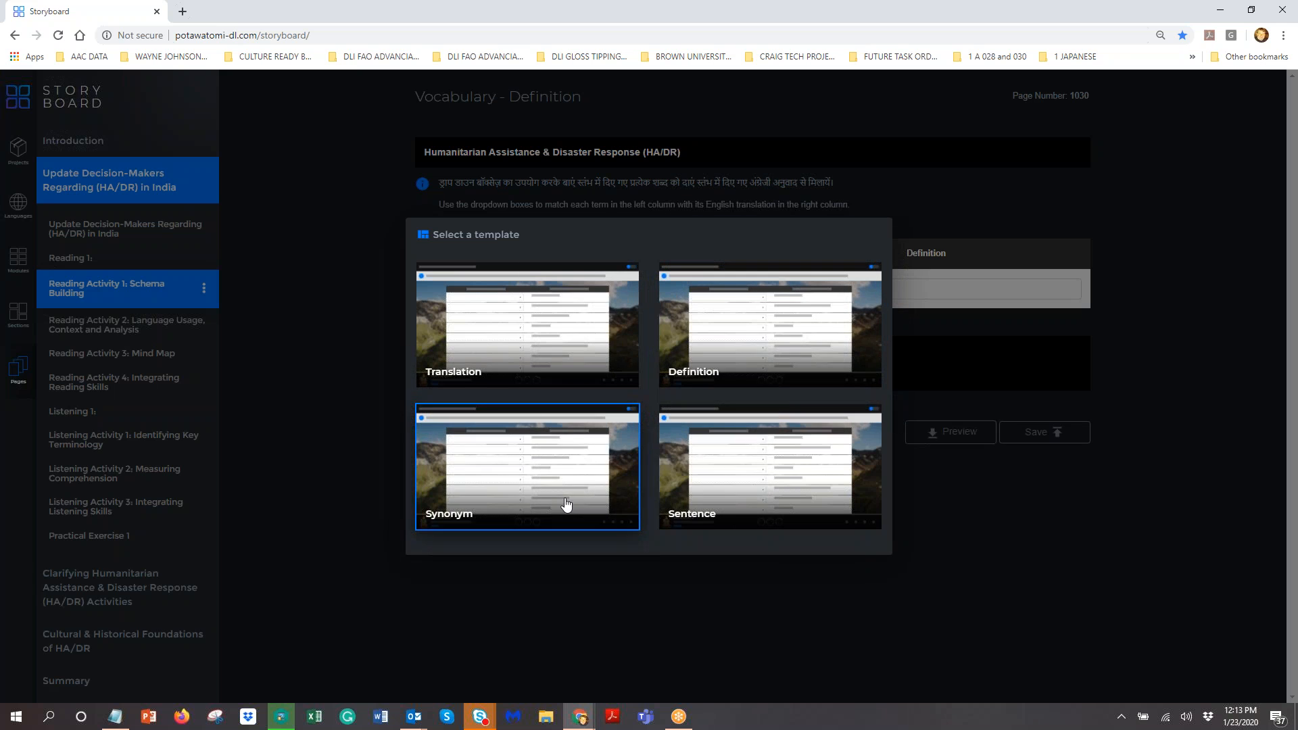
pyautogui.click(462, 314)
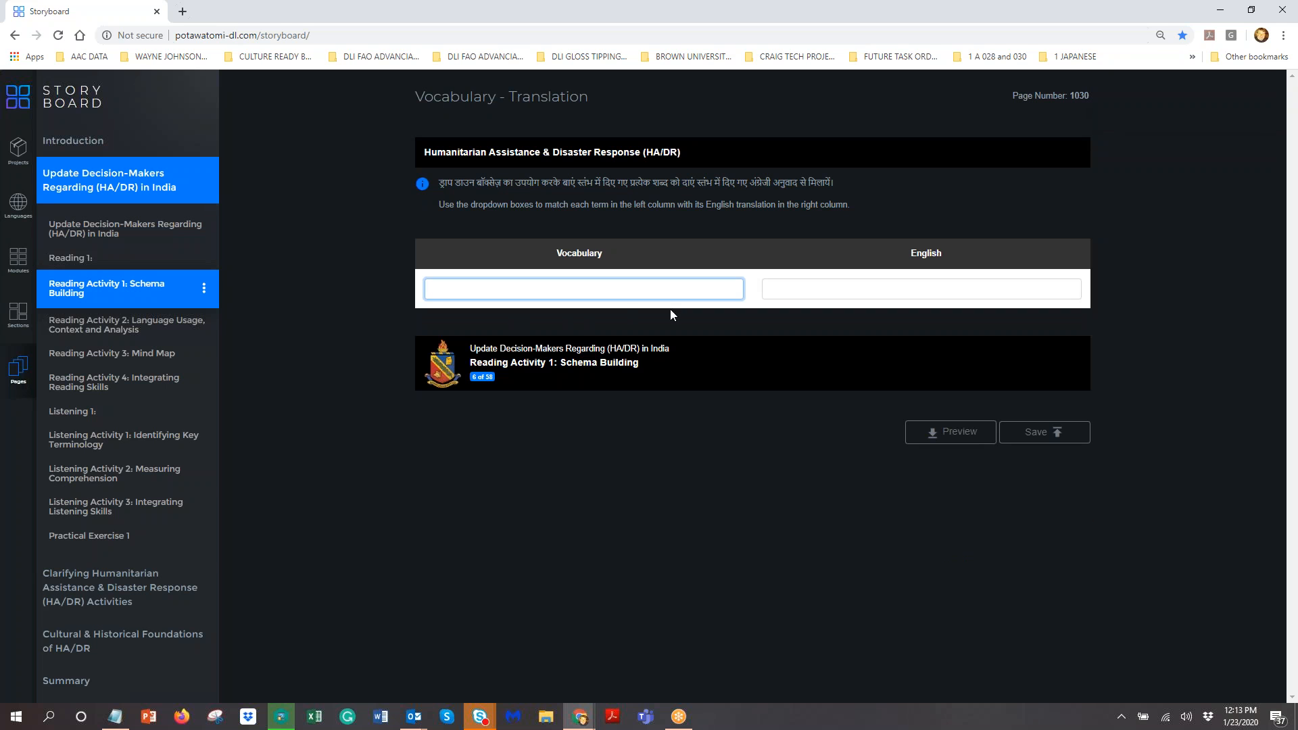
# Step: Fill the first row with the placeholder vocabulary jlksjflksdjfl;kasjfkasdjf and the English translation To deal with
pyautogui.write('jlksjflksdjfl;kasjfkasdjf')
pyautogui.click(873, 288)
pyautogui.hotkey('ctrl', 'v')
pyautogui.hotkey('ctrl', 'v')
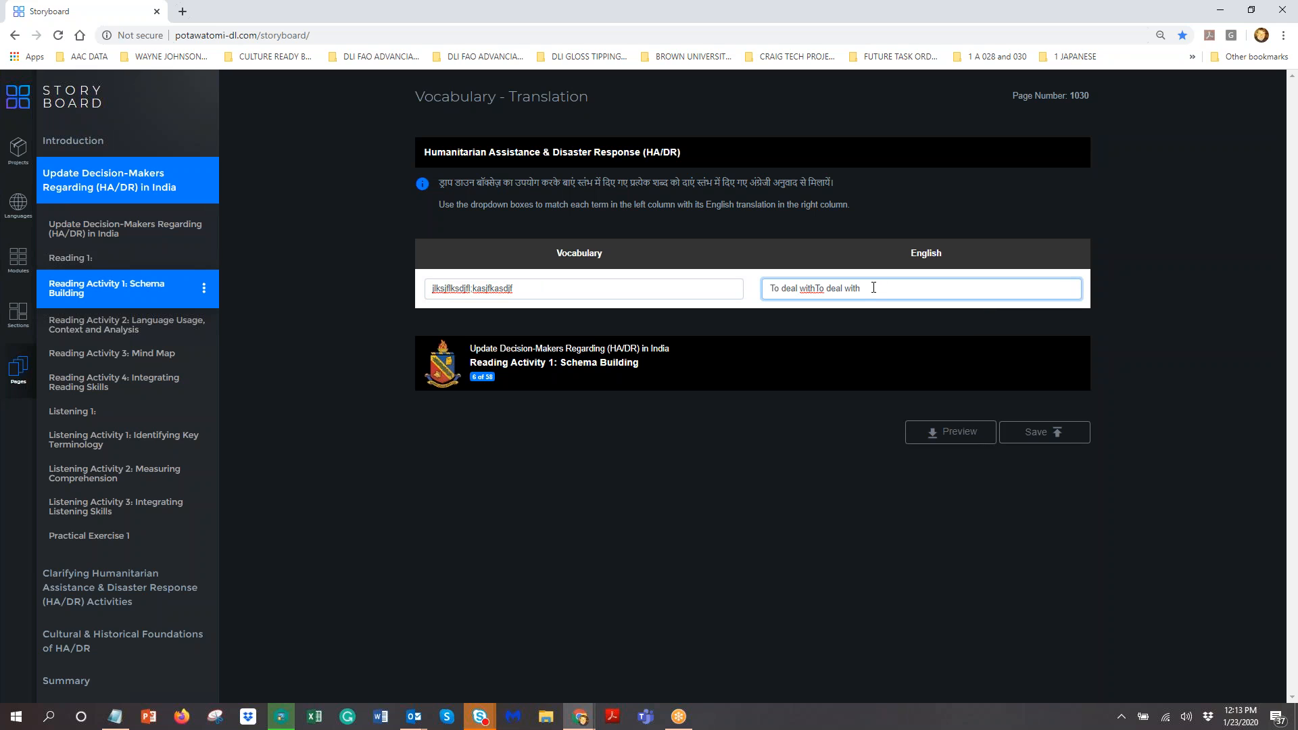
pyautogui.press('BackSpace')
pyautogui.press('BackSpace')
pyautogui.press('BackSpace')
pyautogui.press('BackSpace')
pyautogui.press('BackSpace')
pyautogui.press('BackSpace')
pyautogui.press('BackSpace')
pyautogui.press('BackSpace')
pyautogui.press('BackSpace')
# Step: Add five empty rows below the first entry of the vocabulary translation table
pyautogui.press('Tab')
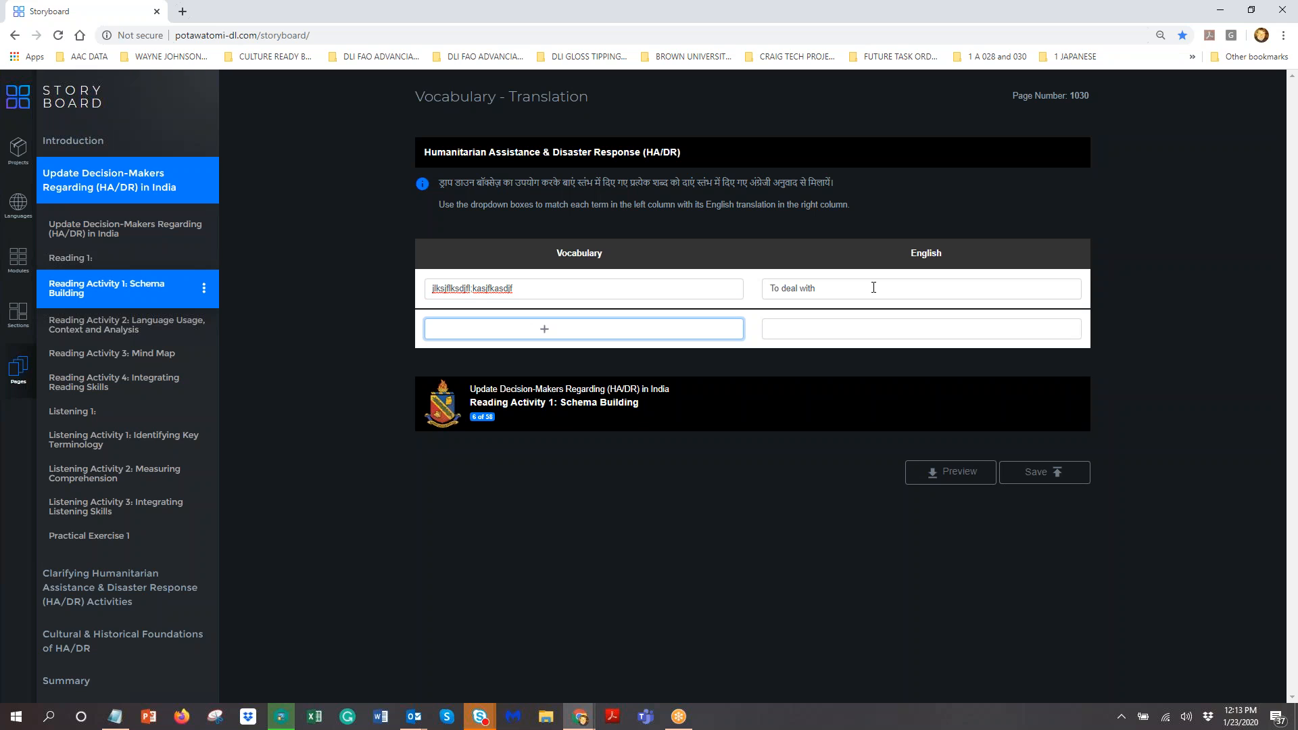
pyautogui.press('Tab')
pyautogui.press('Tab')
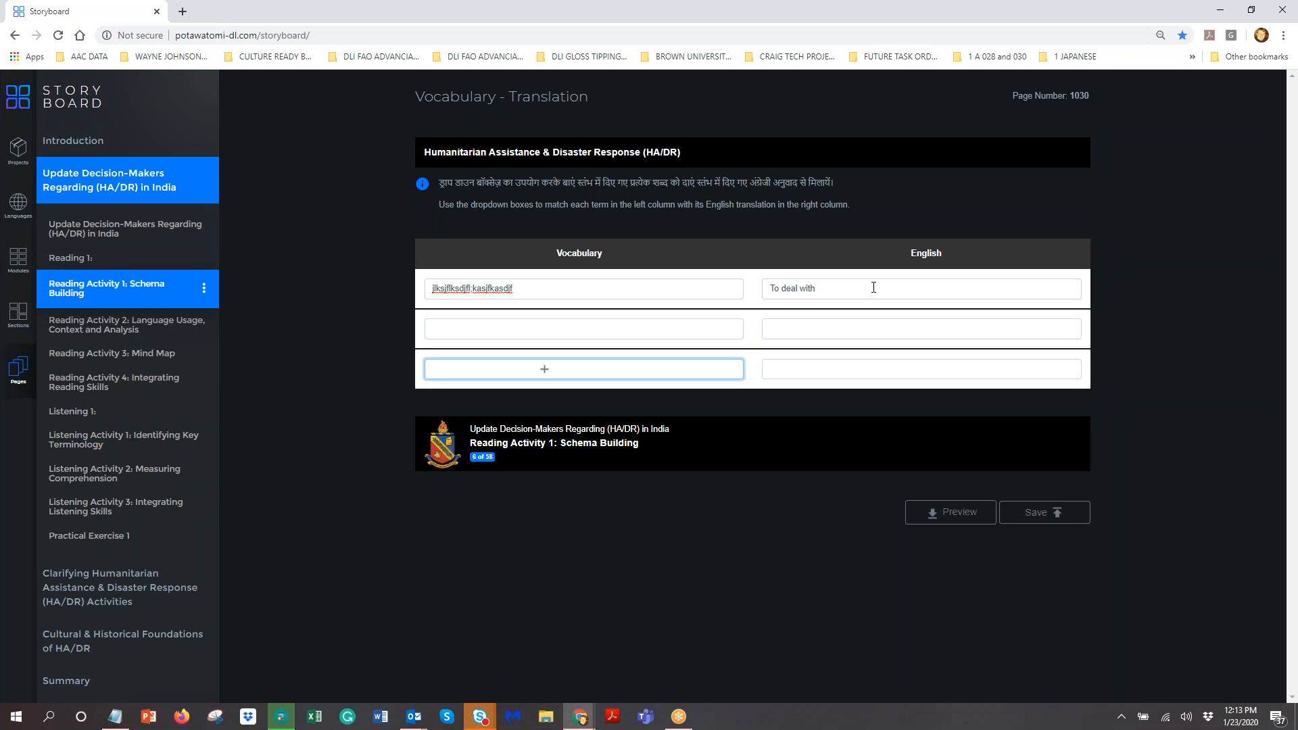
pyautogui.press('Tab')
pyautogui.press('Tab')
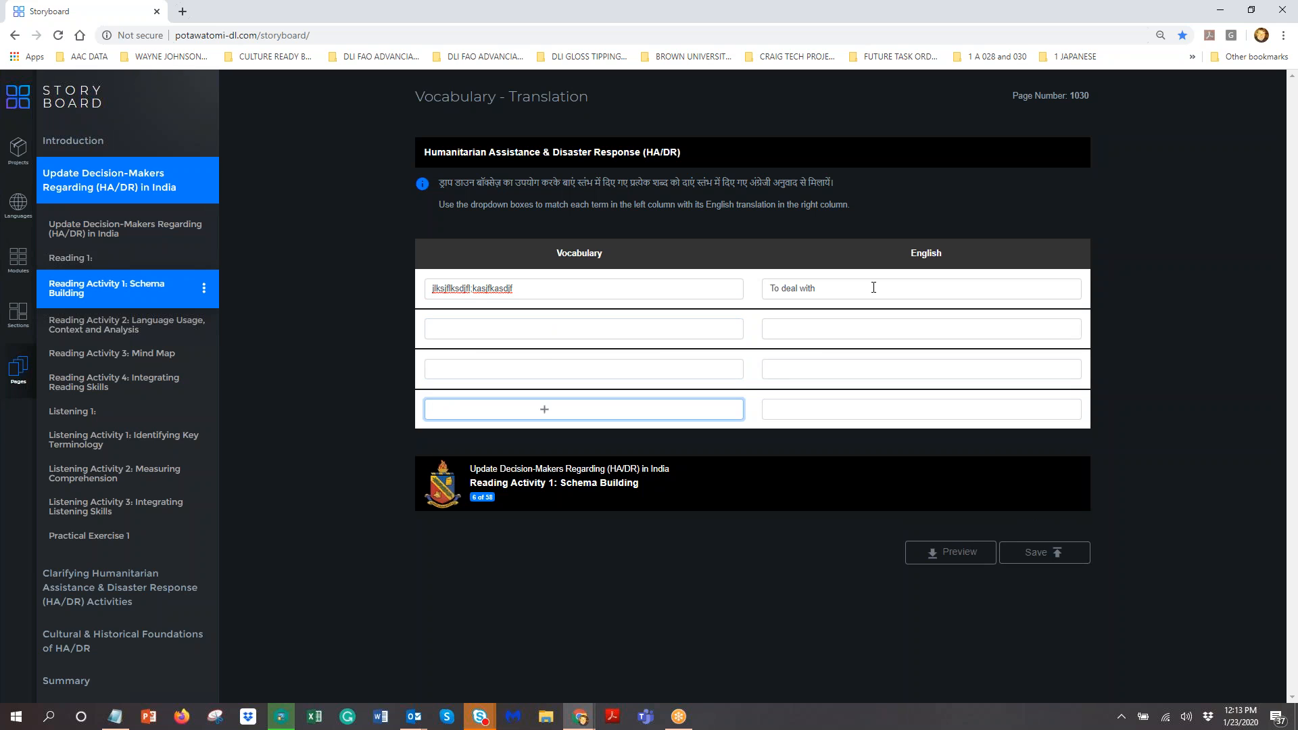
pyautogui.press('Tab')
pyautogui.press('Tab')
pyautogui.press('Tab')
pyautogui.press('Tab')
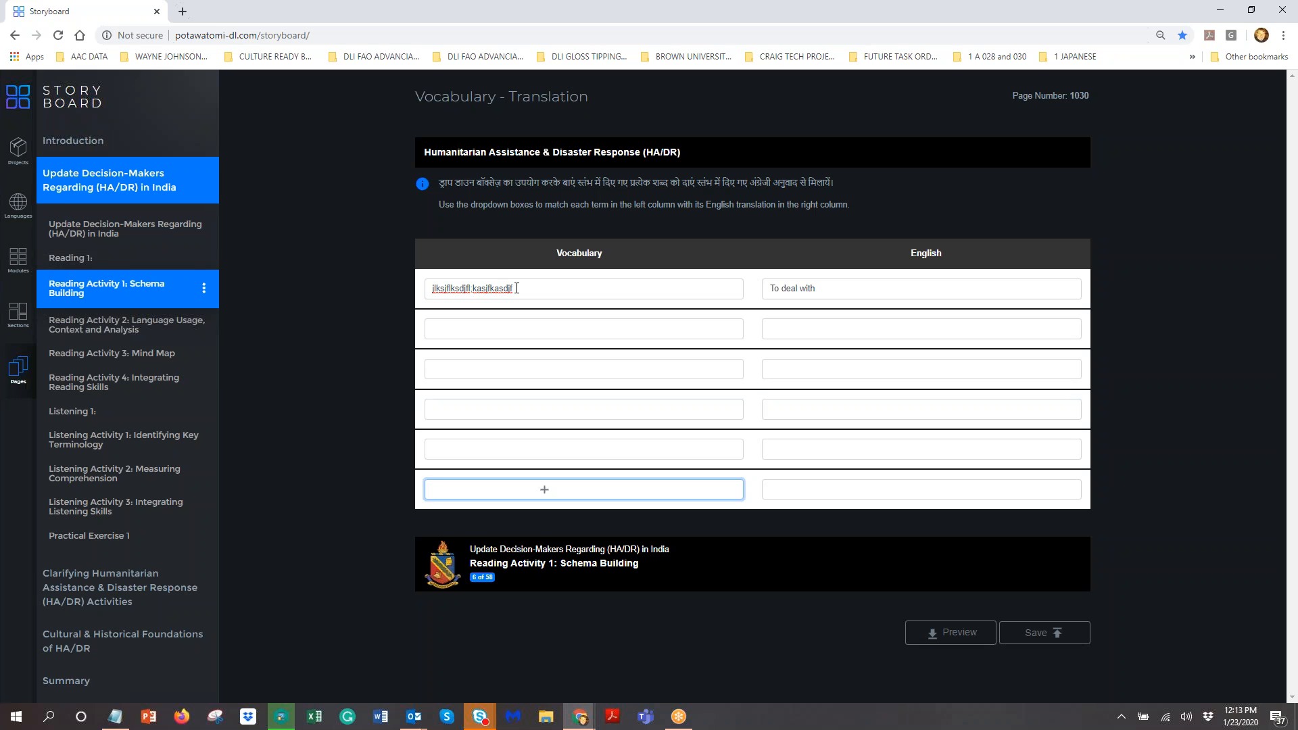
# Step: Delete the placeholder text from the first Vocabulary cell
pyautogui.moveTo(516, 288); pyautogui.dragTo(429, 286)
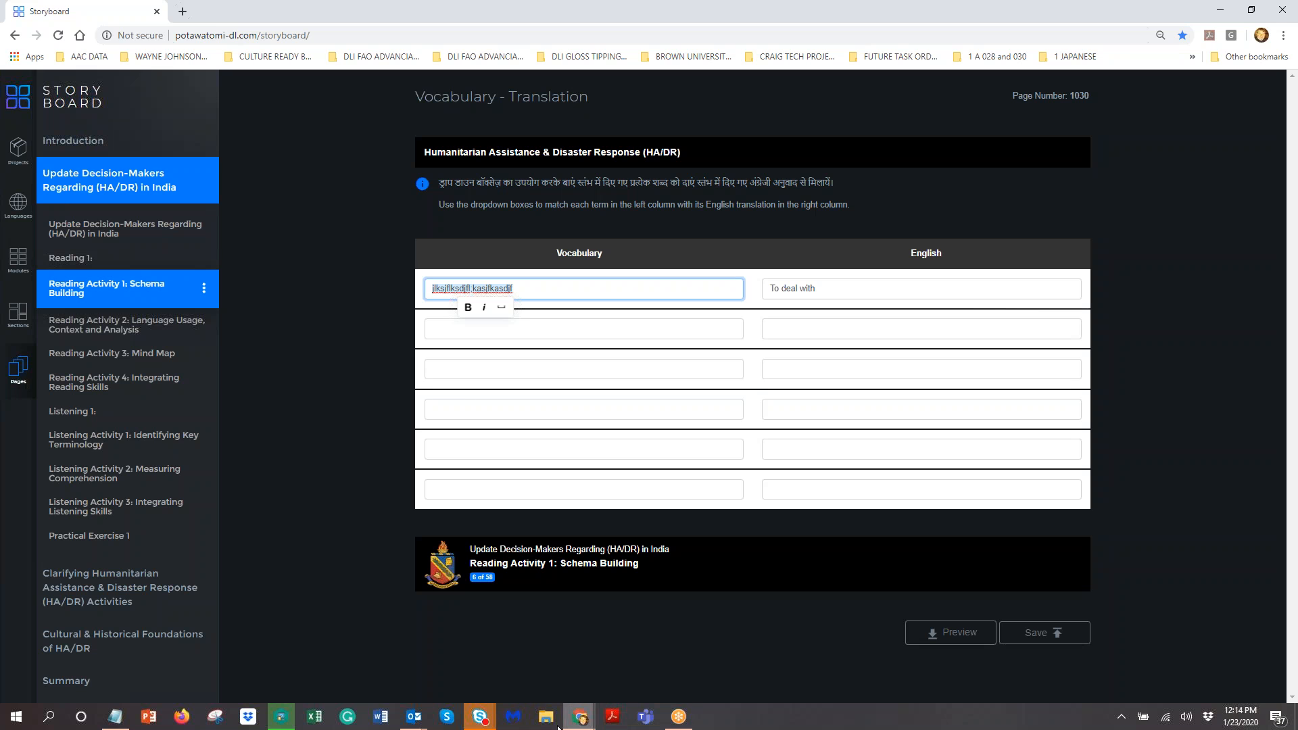
pyautogui.click(533, 288)
pyautogui.moveTo(533, 288); pyautogui.dragTo(433, 289)
pyautogui.press('BackSpace')
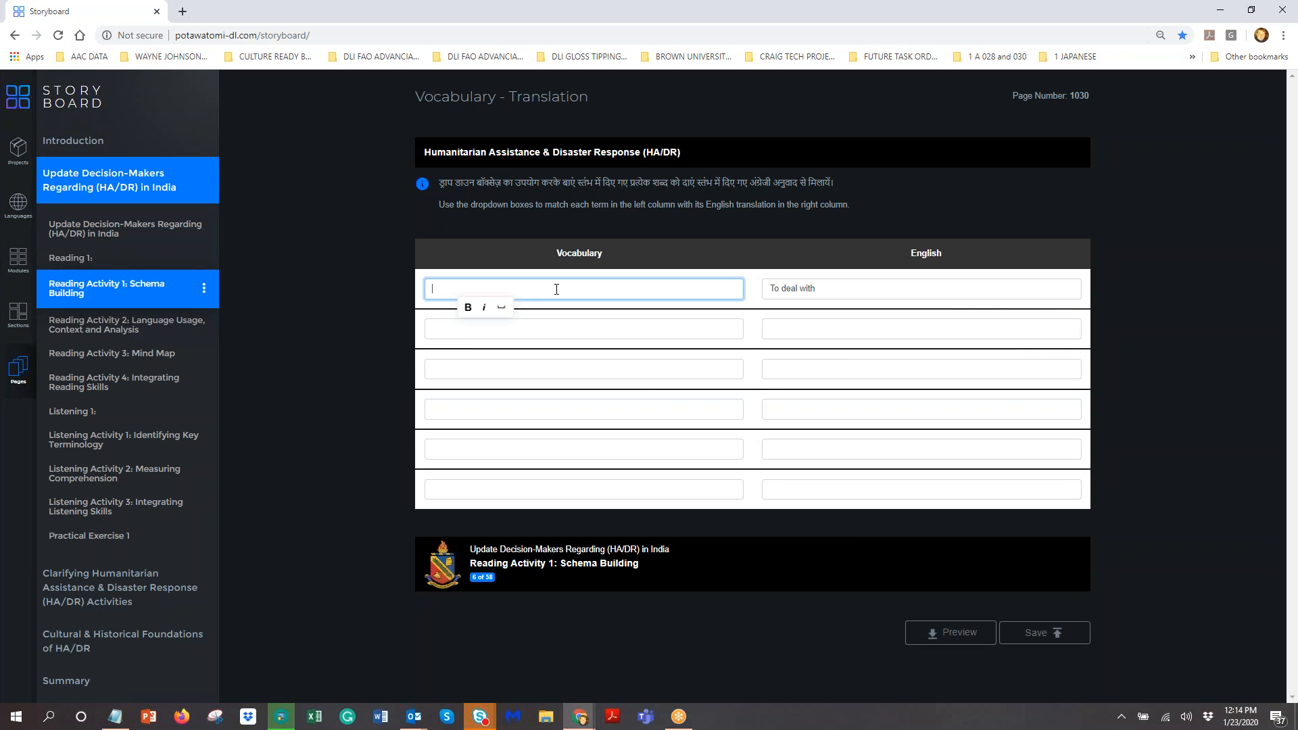
# Step: Switch to the Hindi course window and check the term choices for To deal with in Activity #1
pyautogui.moveTo(589, 708)
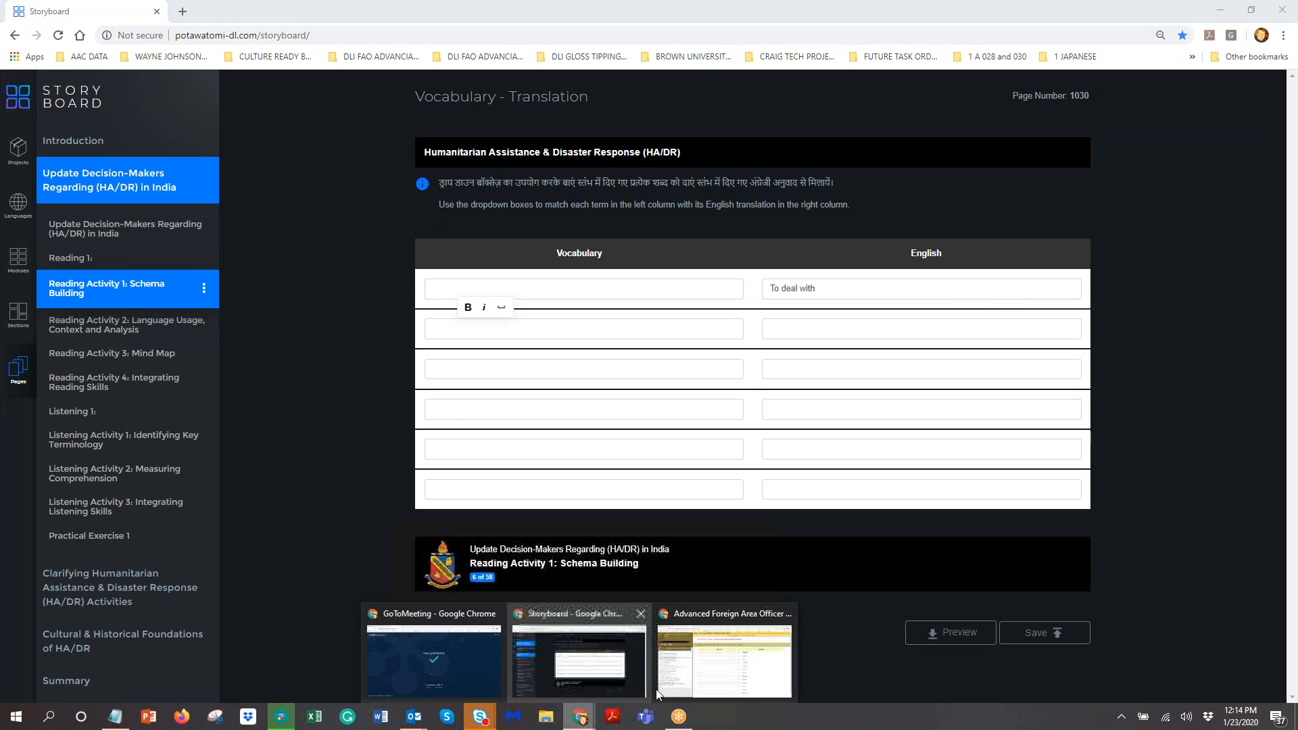
pyautogui.click(686, 681)
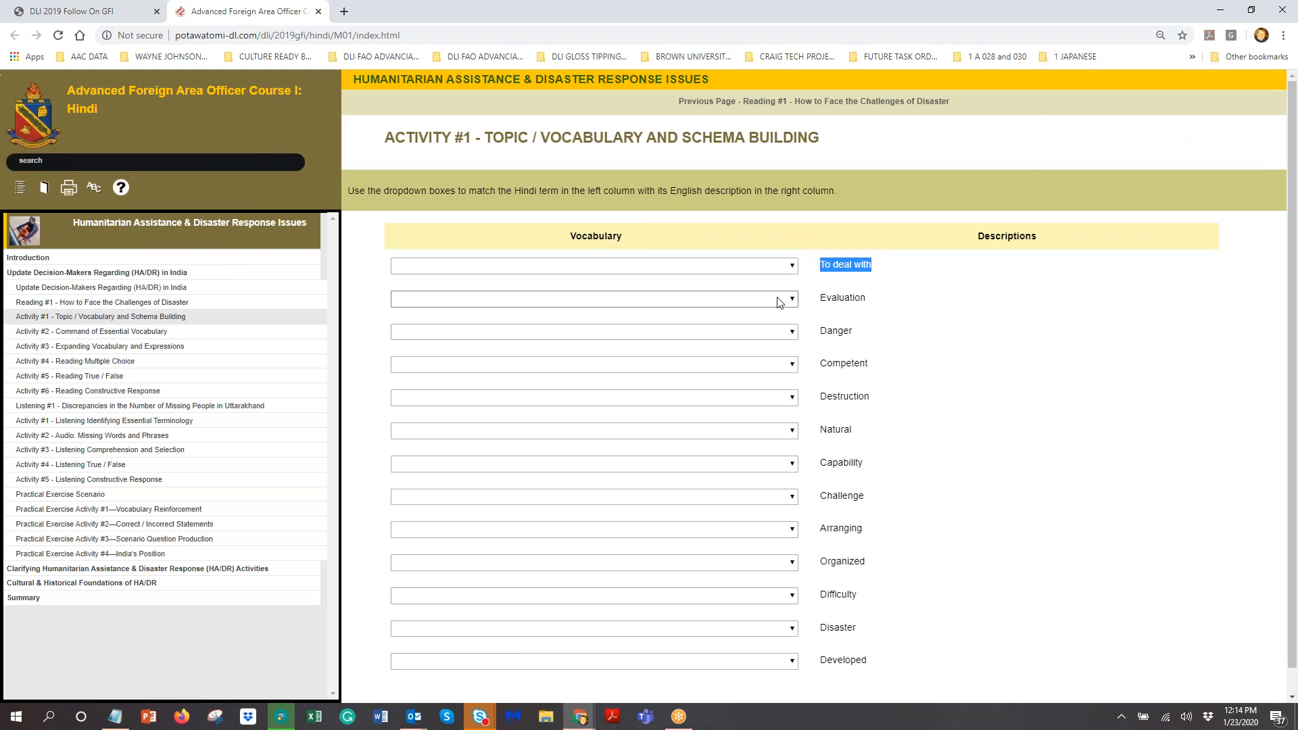
pyautogui.click(868, 313)
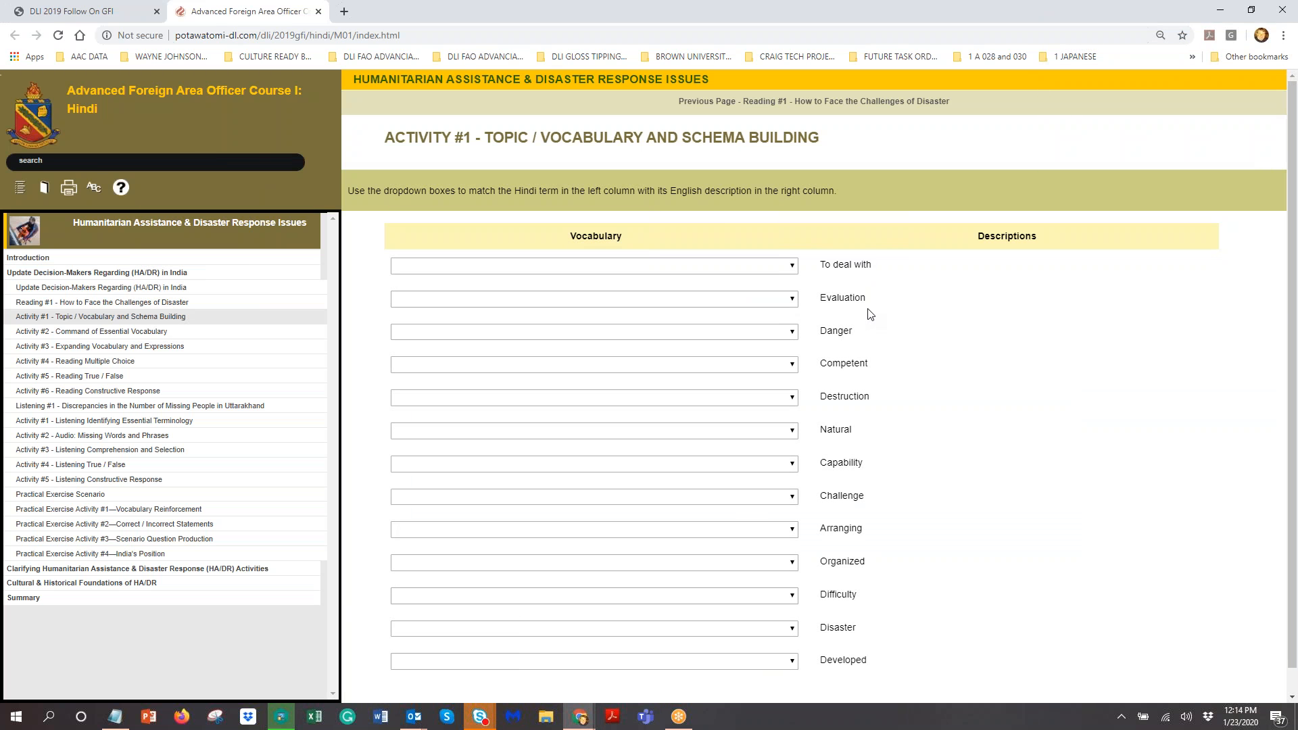
pyautogui.click(725, 267)
pyautogui.click(725, 266)
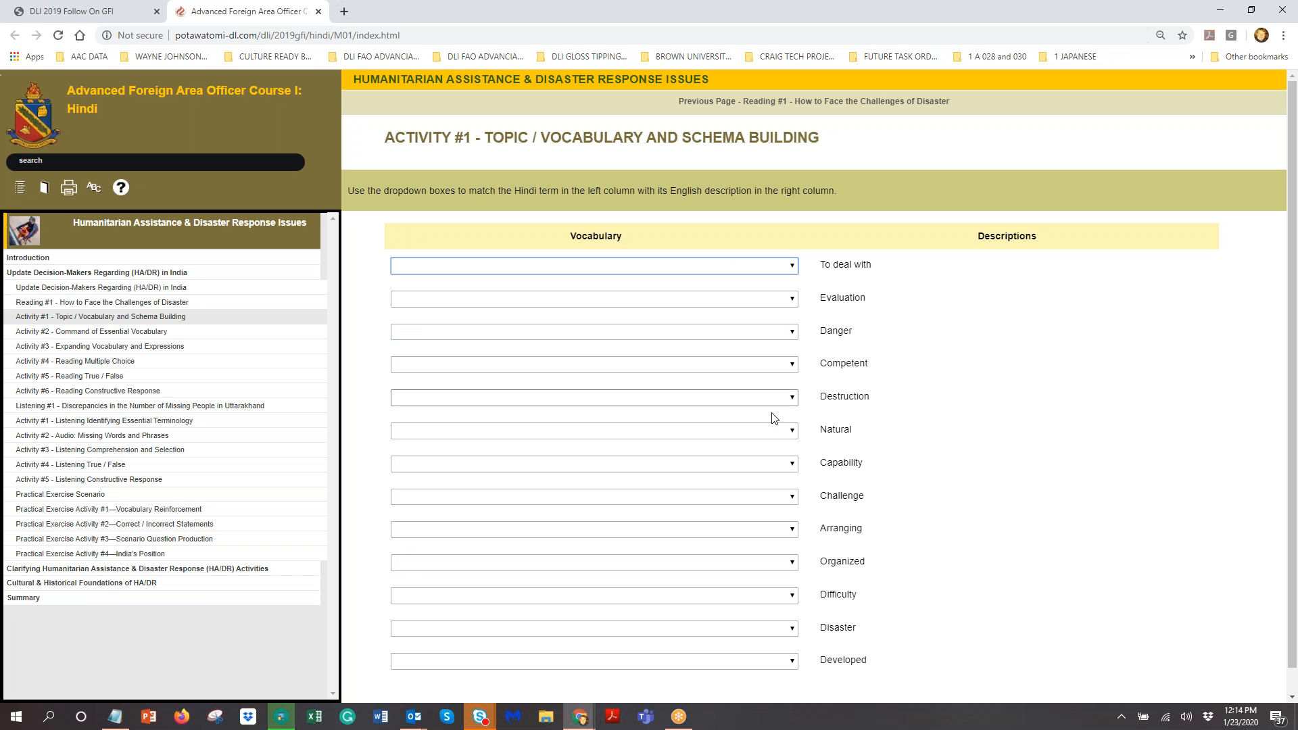
# Step: Compare Activity #3 - Expanding Vocabulary and Expressions with Activity #1 again, dismissing the mail notification
pyautogui.click(106, 323)
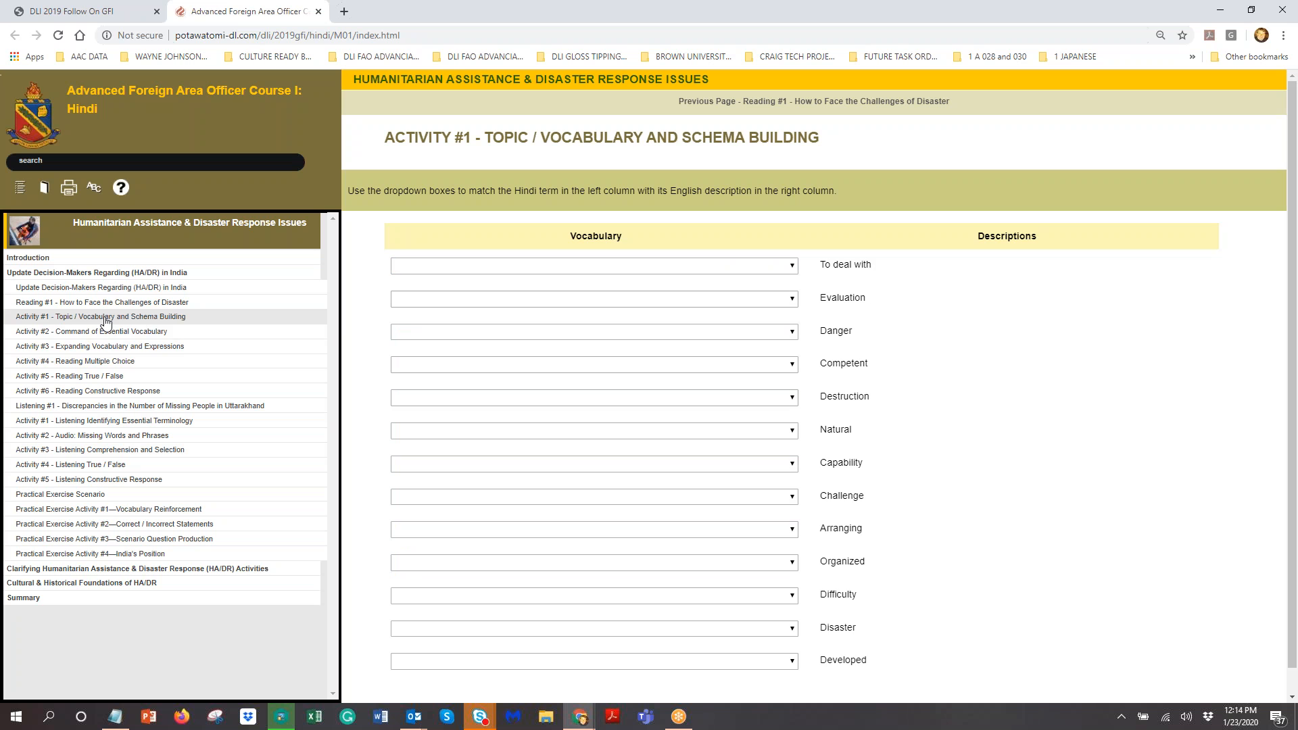
pyautogui.click(105, 347)
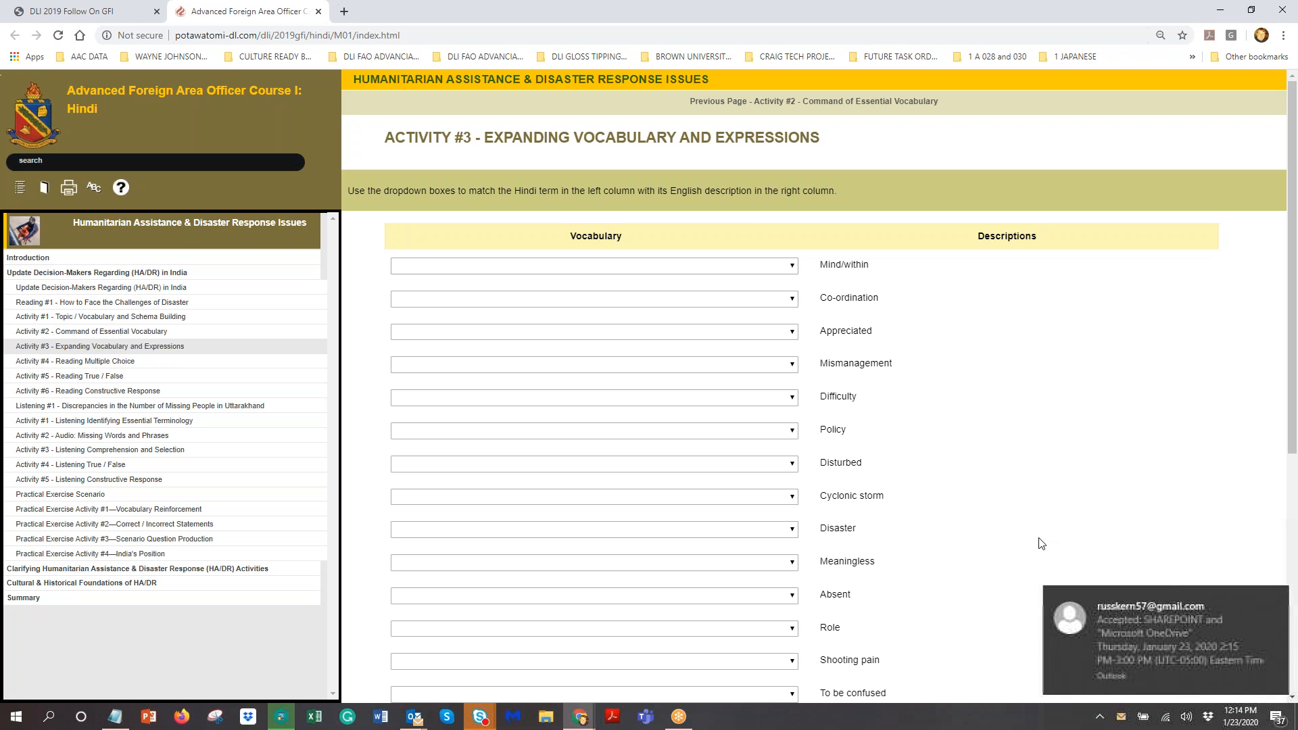
pyautogui.click(1274, 599)
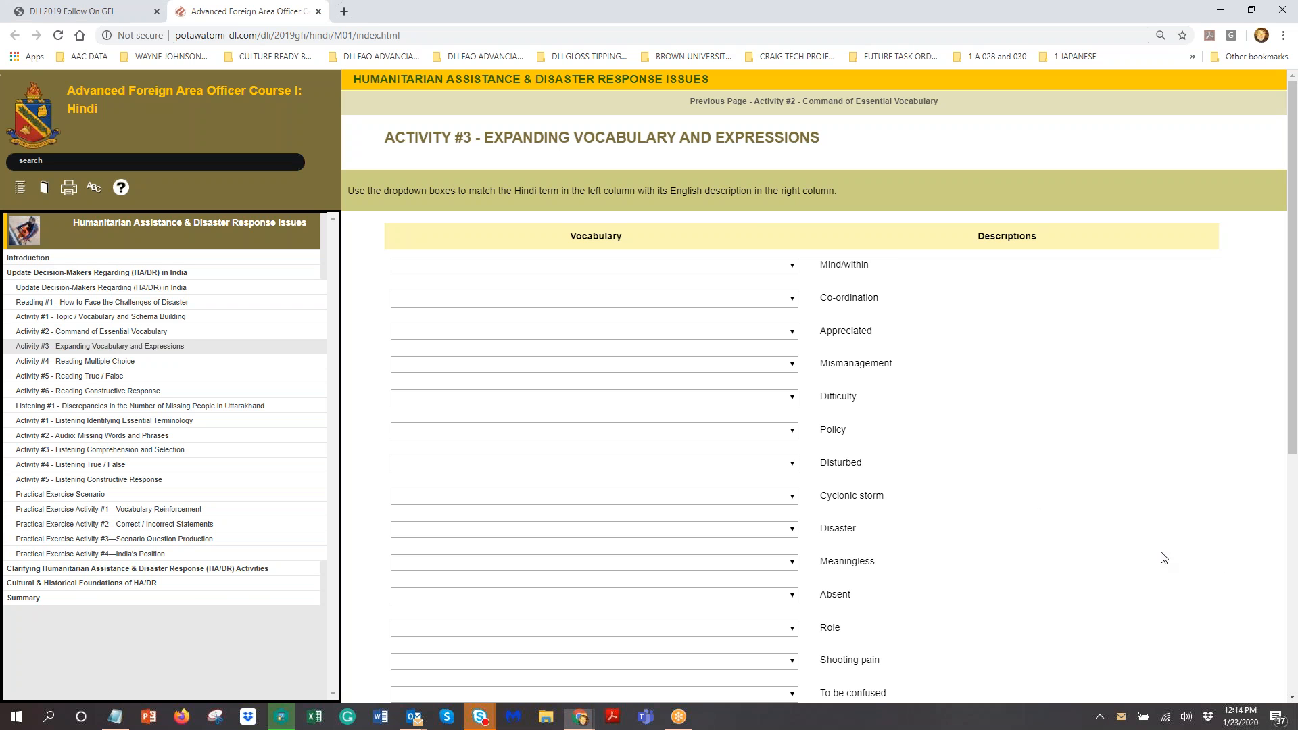
pyautogui.click(64, 321)
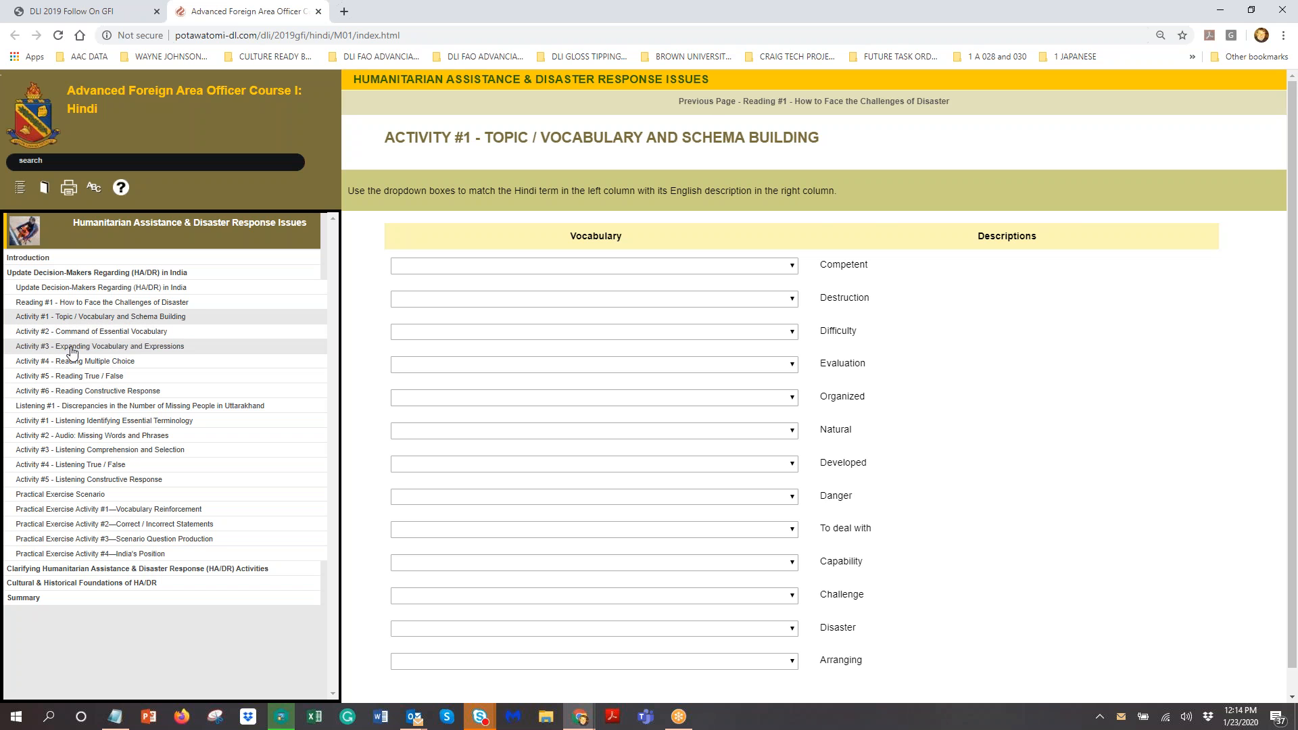
pyautogui.click(73, 350)
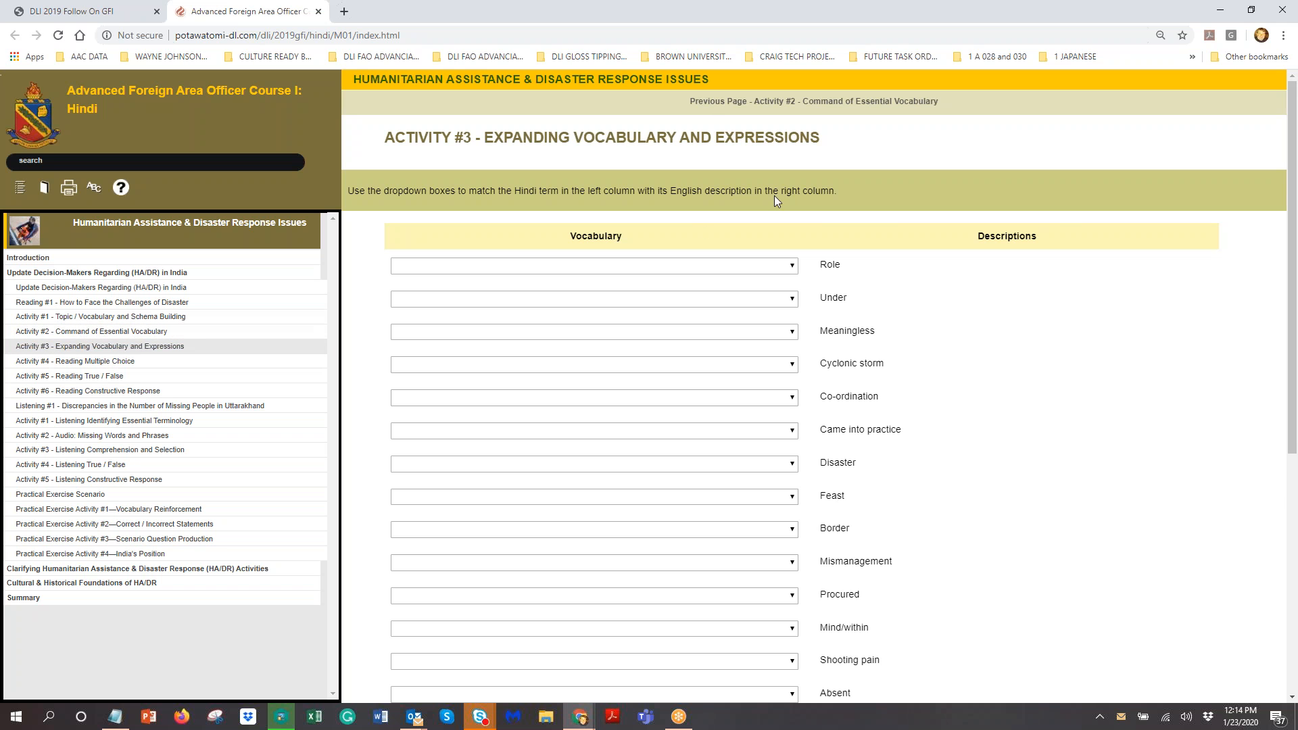
# Step: Return to Storyboard, add another empty row at the end of the vocabulary table, and reopen the Reading Activity 1: Schema Building page
pyautogui.click(1220, 10)
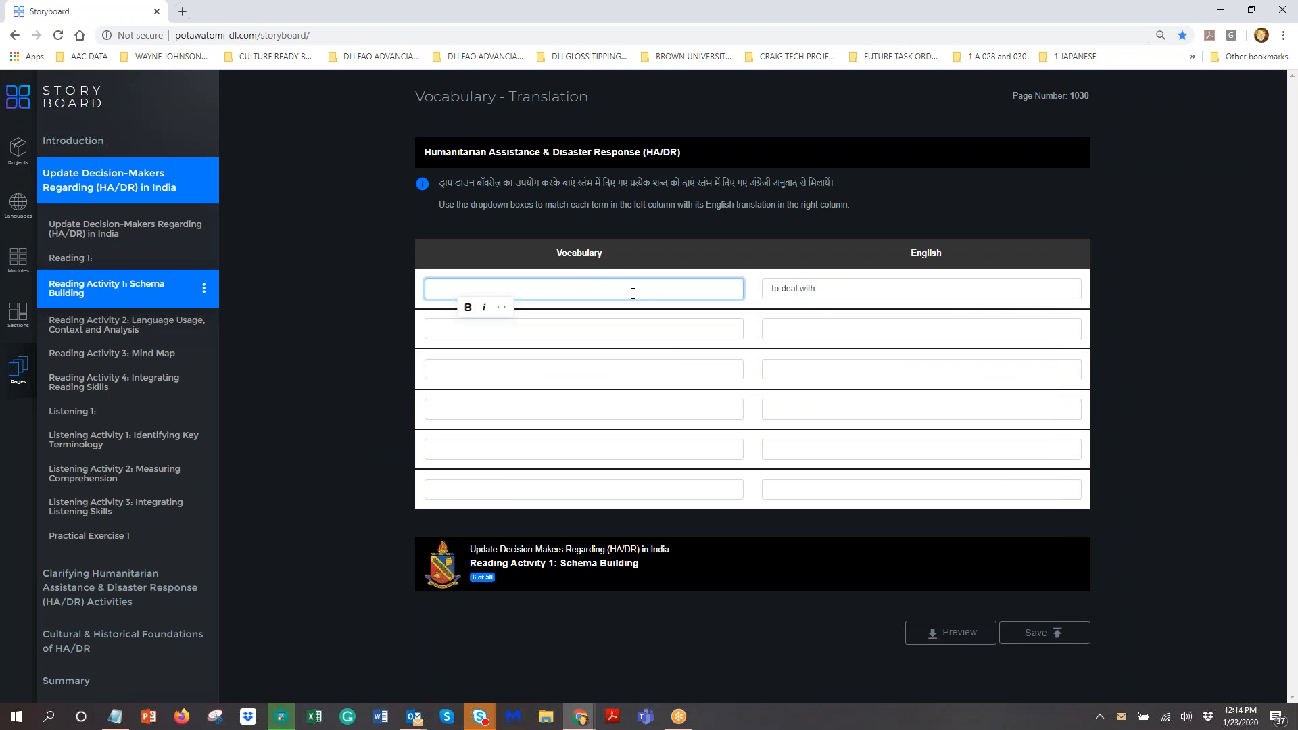
pyautogui.click(618, 327)
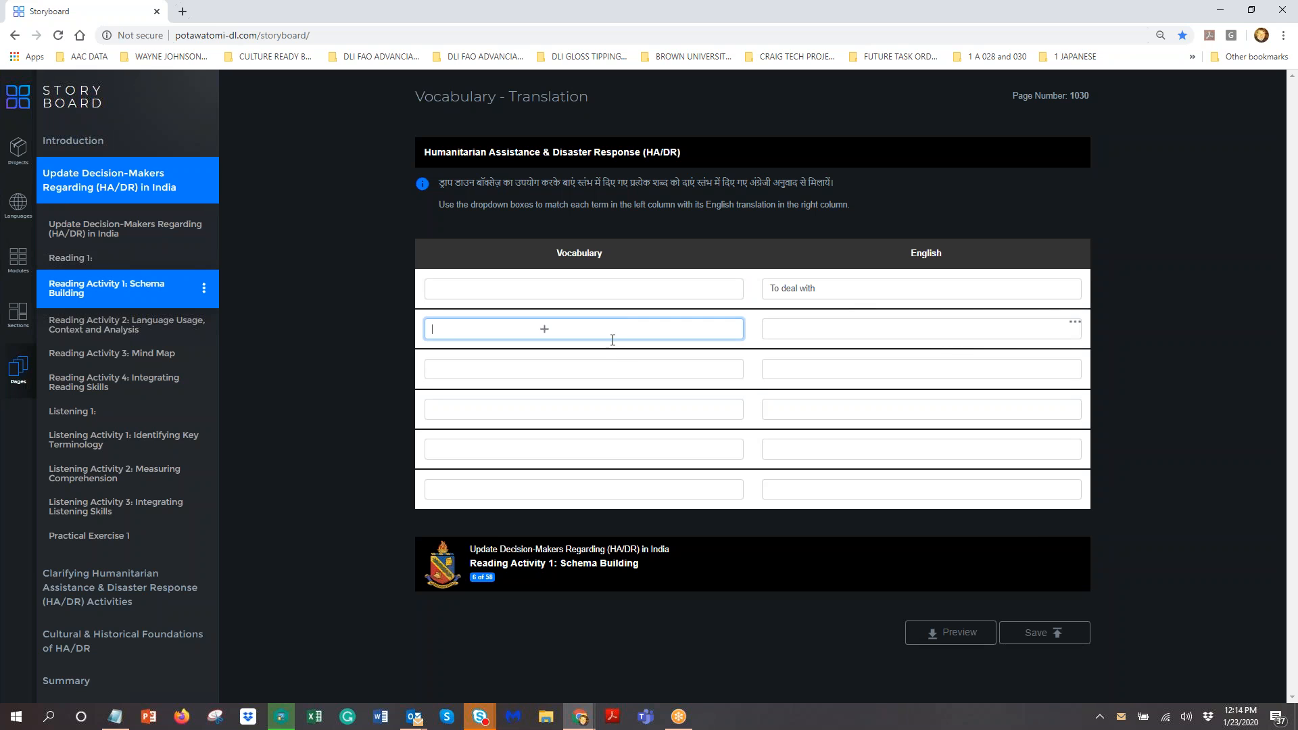
pyautogui.click(602, 370)
pyautogui.click(595, 407)
pyautogui.click(593, 453)
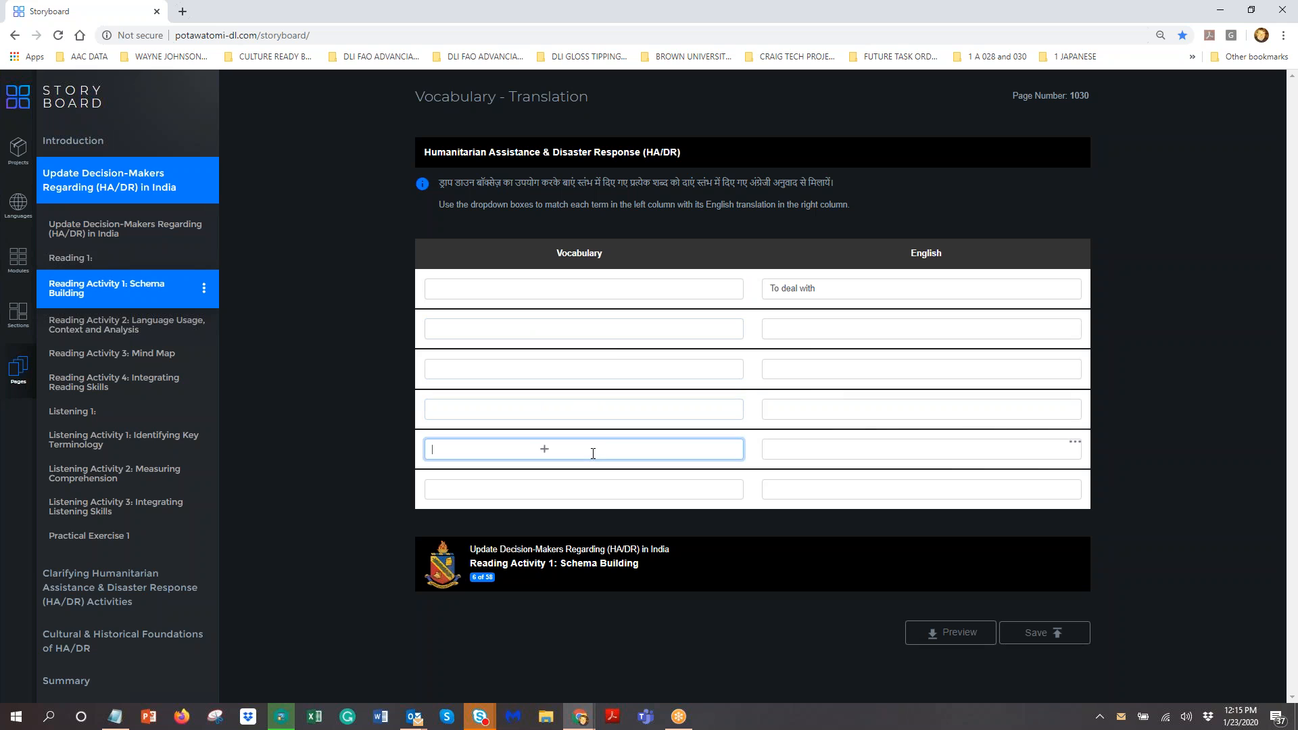
pyautogui.click(593, 488)
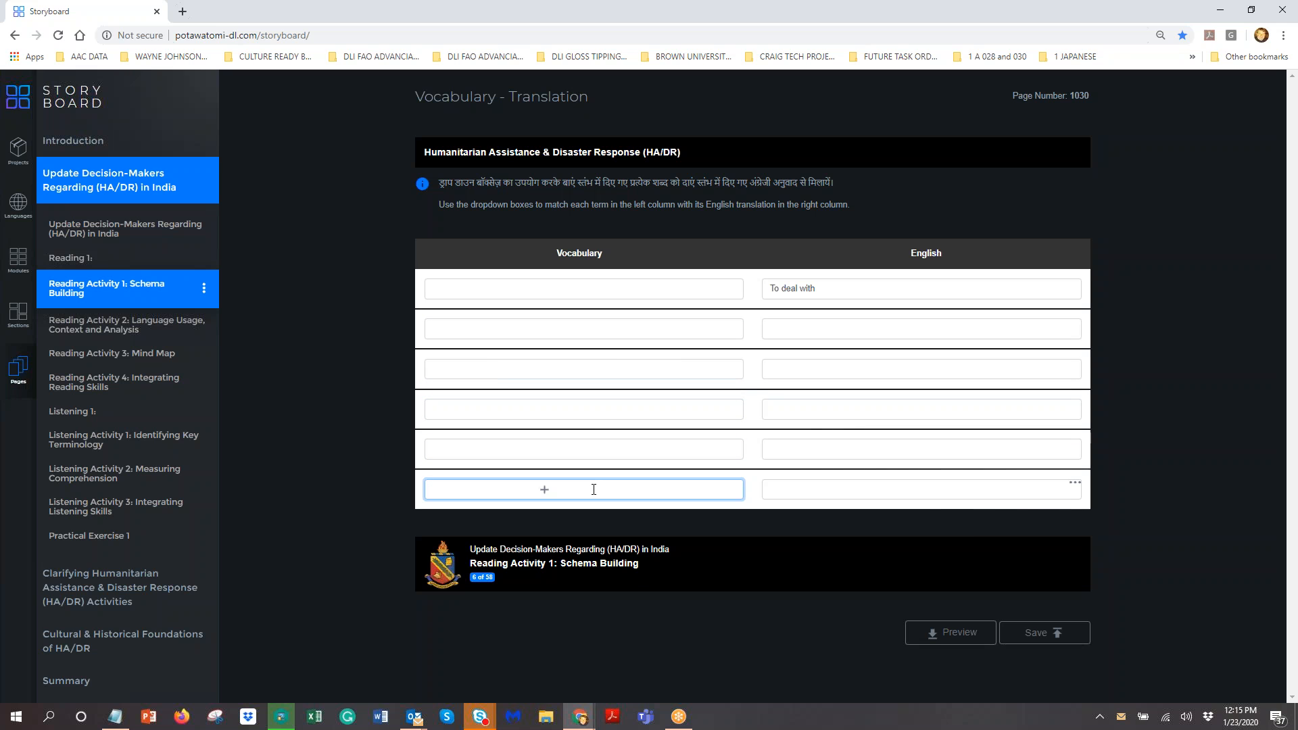
pyautogui.press('Return')
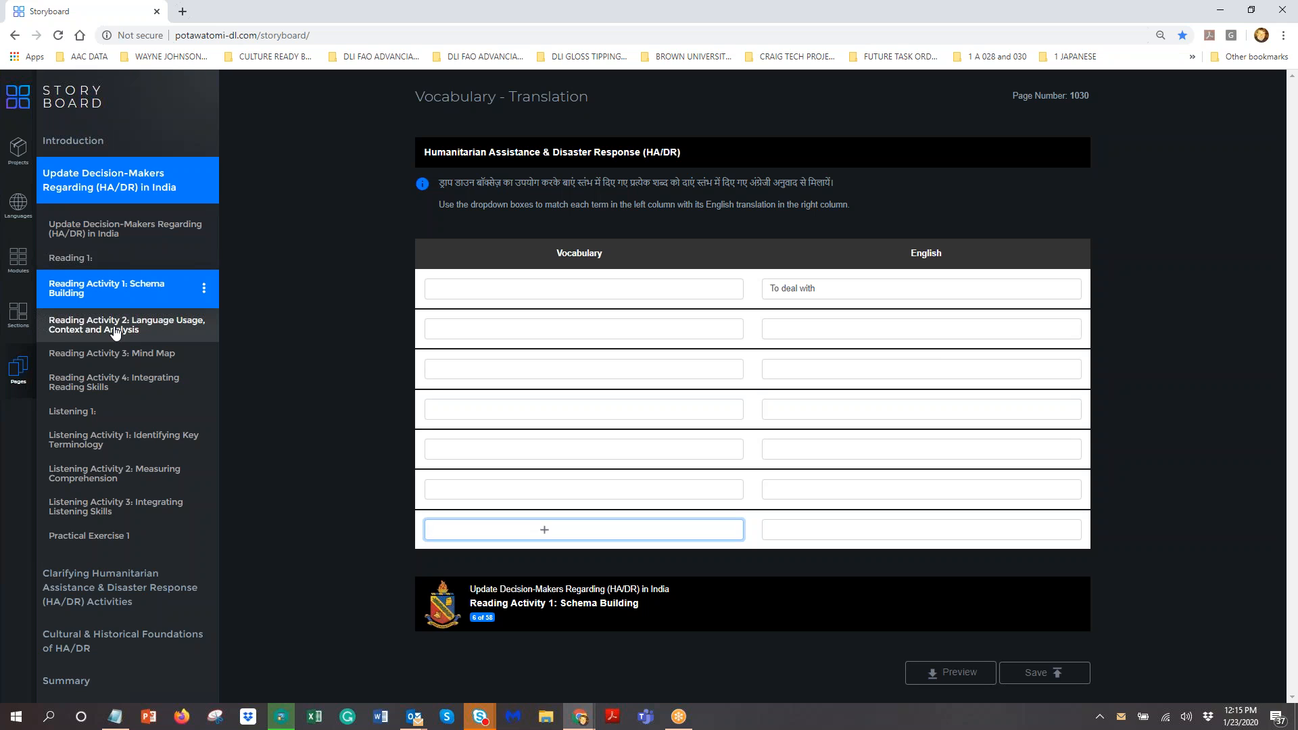
pyautogui.click(112, 296)
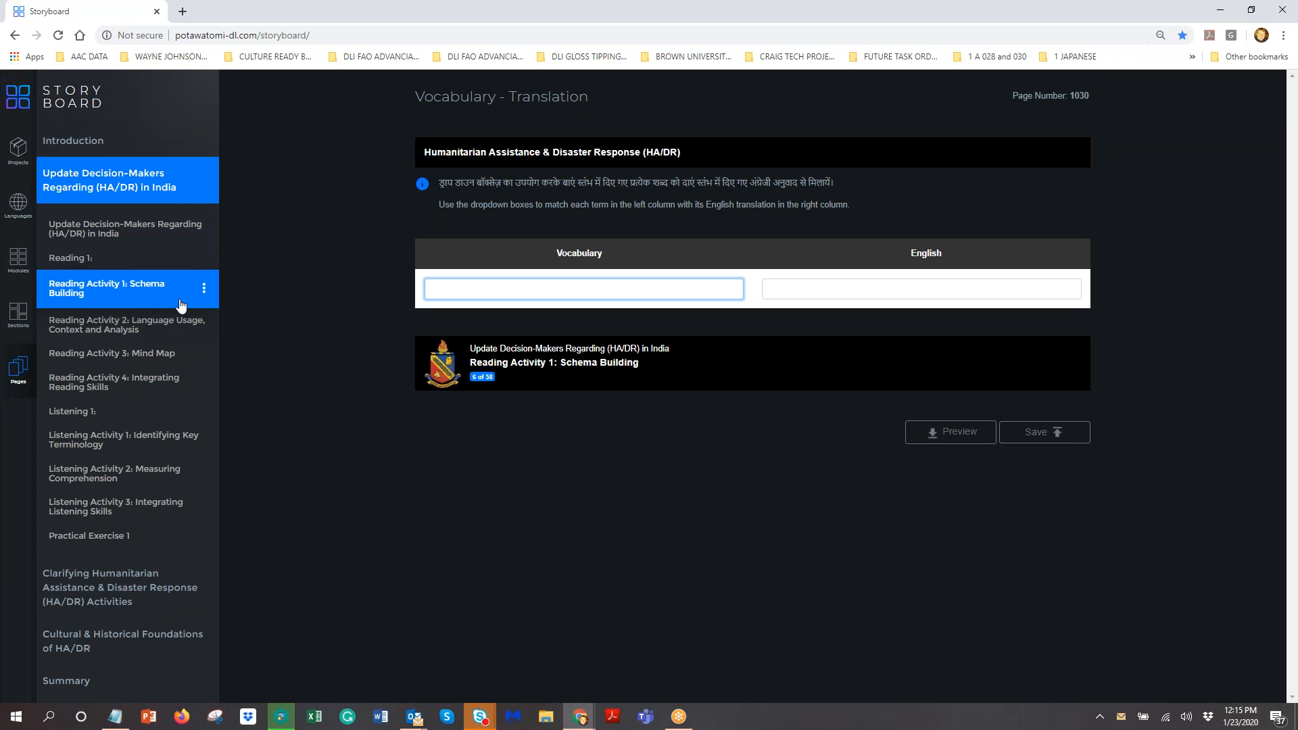
# Step: Open Reading Activity 2: Language Usage, Context and Analysis and review its multiple-choice questions, answer options and feedback
pyautogui.click(149, 329)
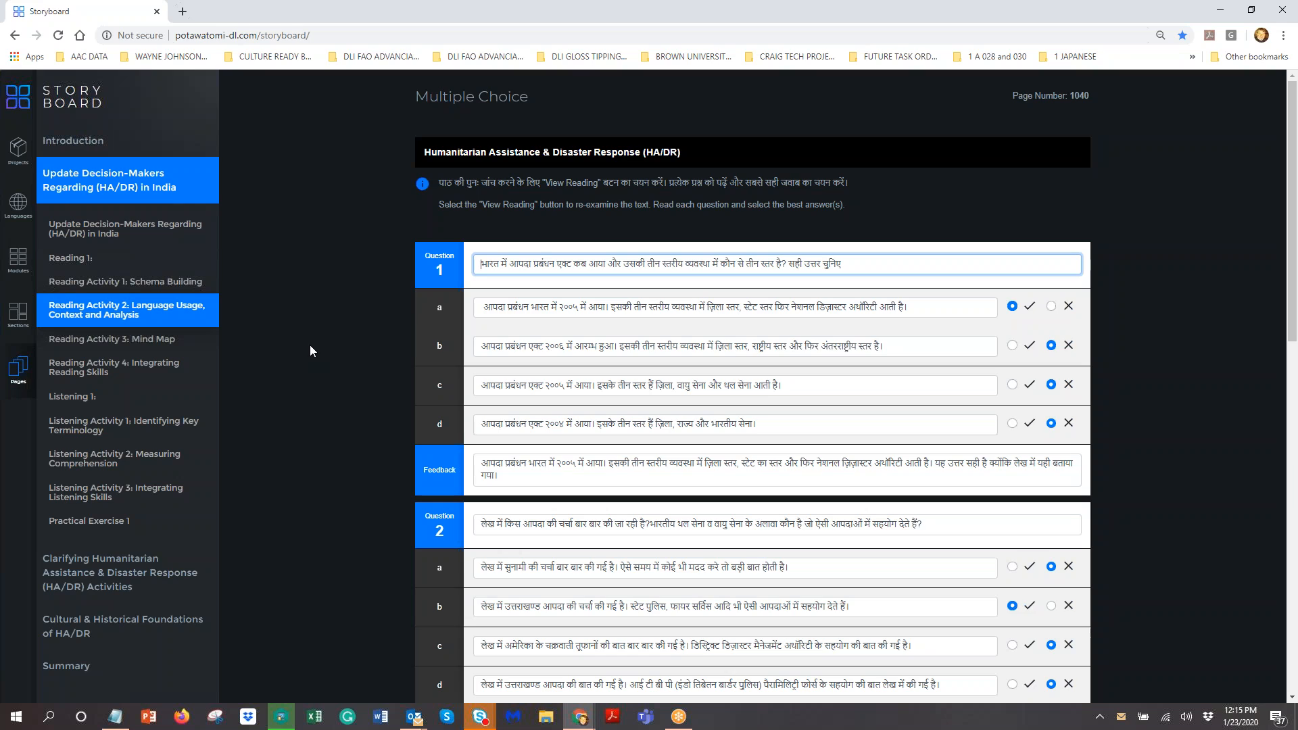
pyautogui.scroll(-5, 309, 345)
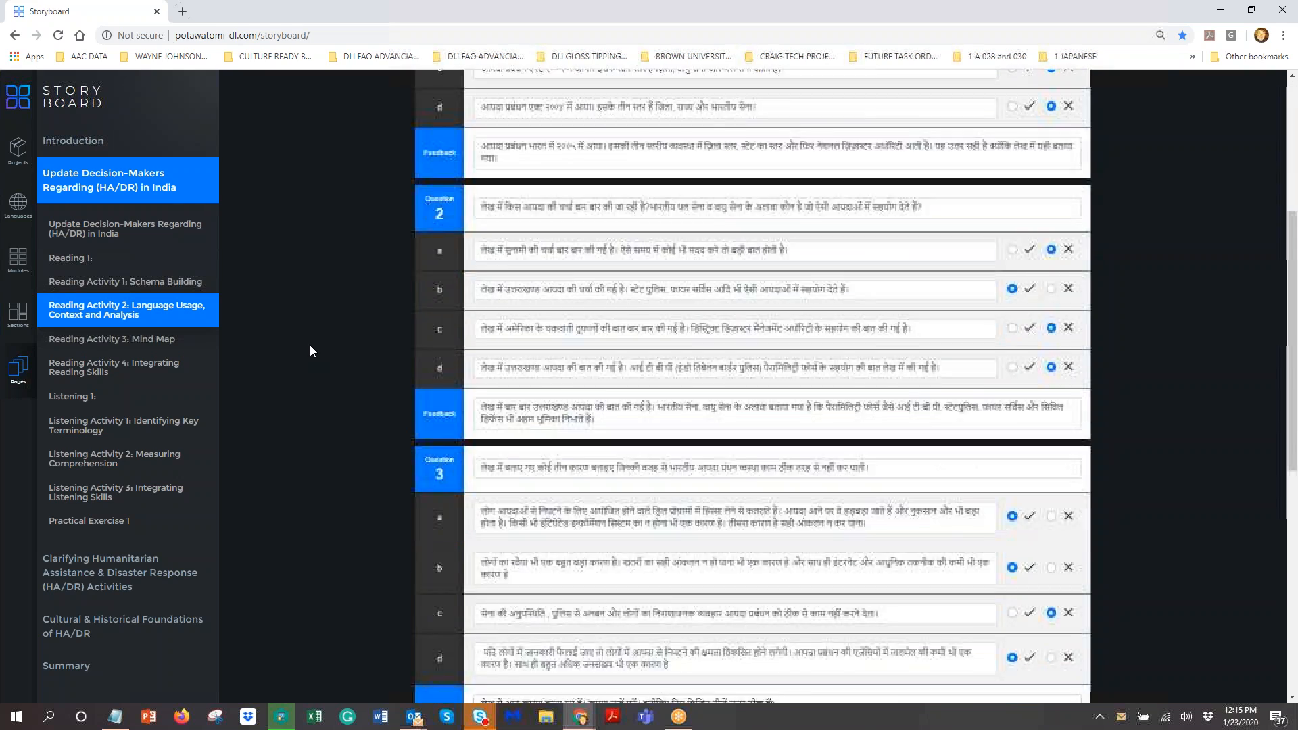
pyautogui.scroll(-3, 310, 347)
pyautogui.scroll(-2, 311, 347)
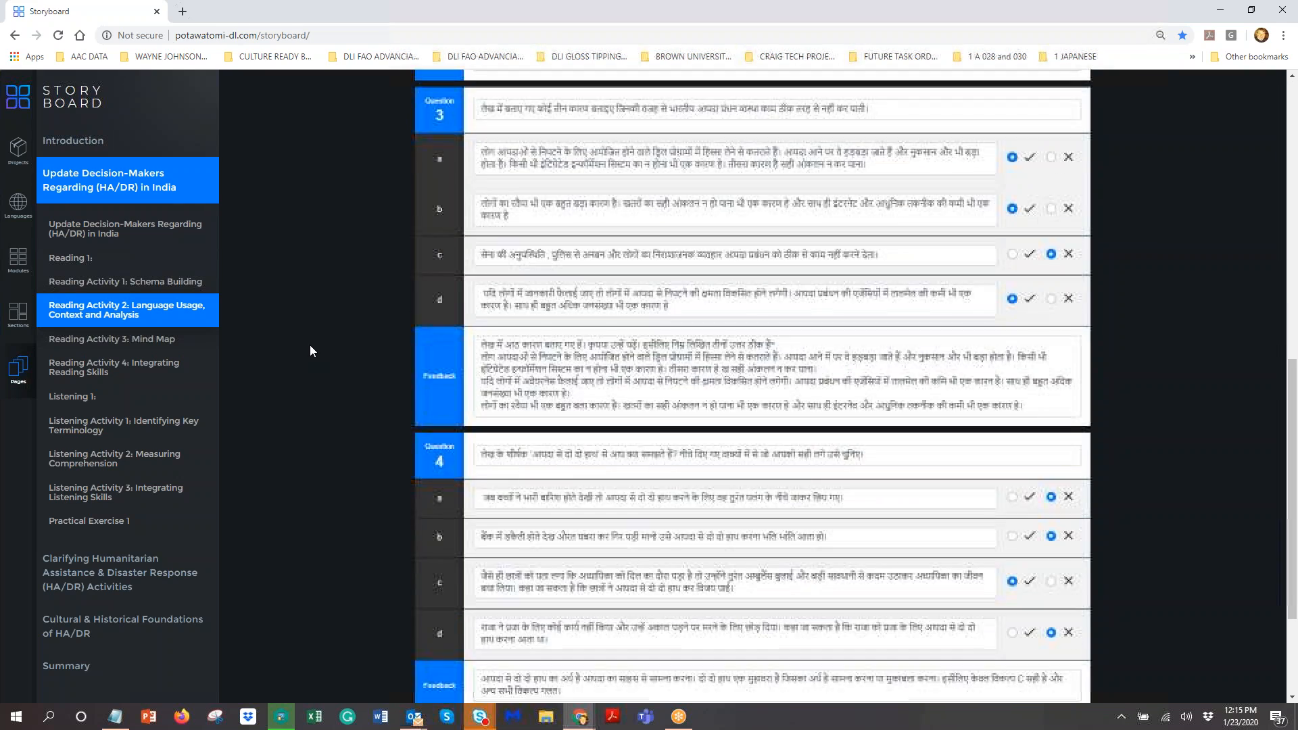
pyautogui.scroll(-3, 309, 350)
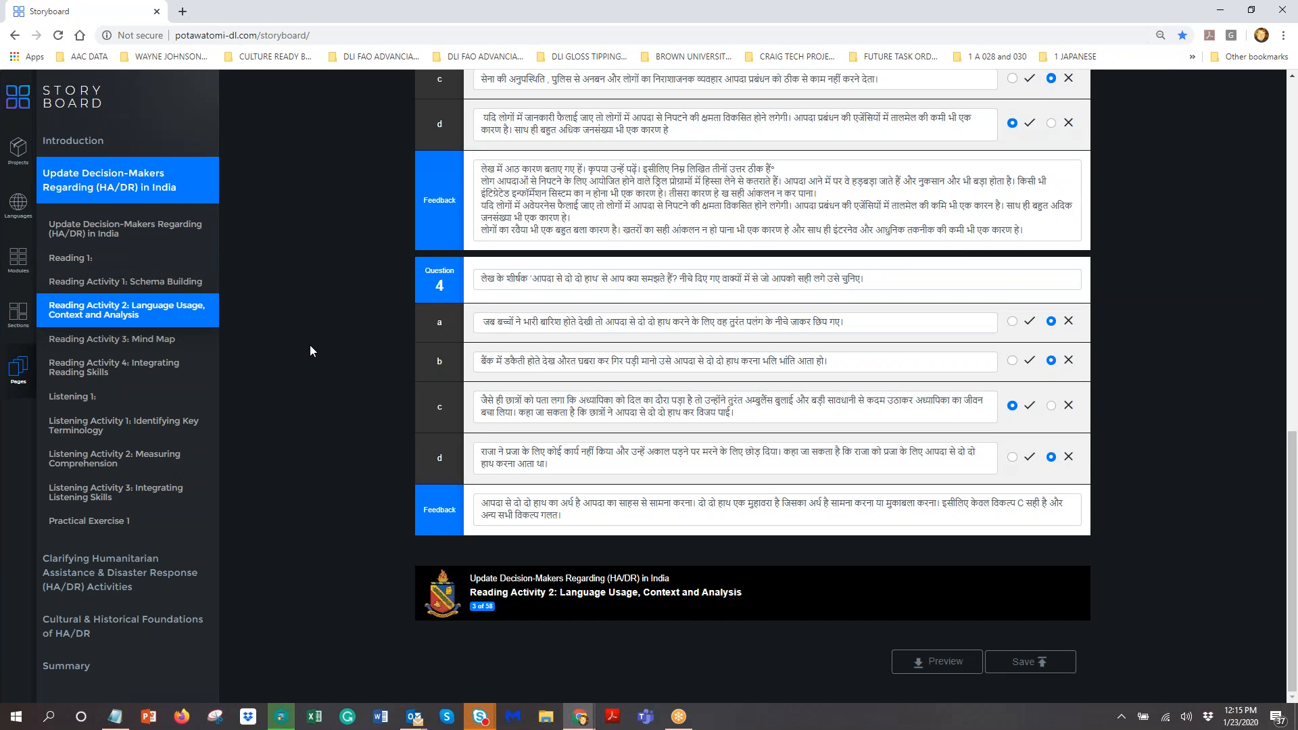
pyautogui.scroll(6, 309, 350)
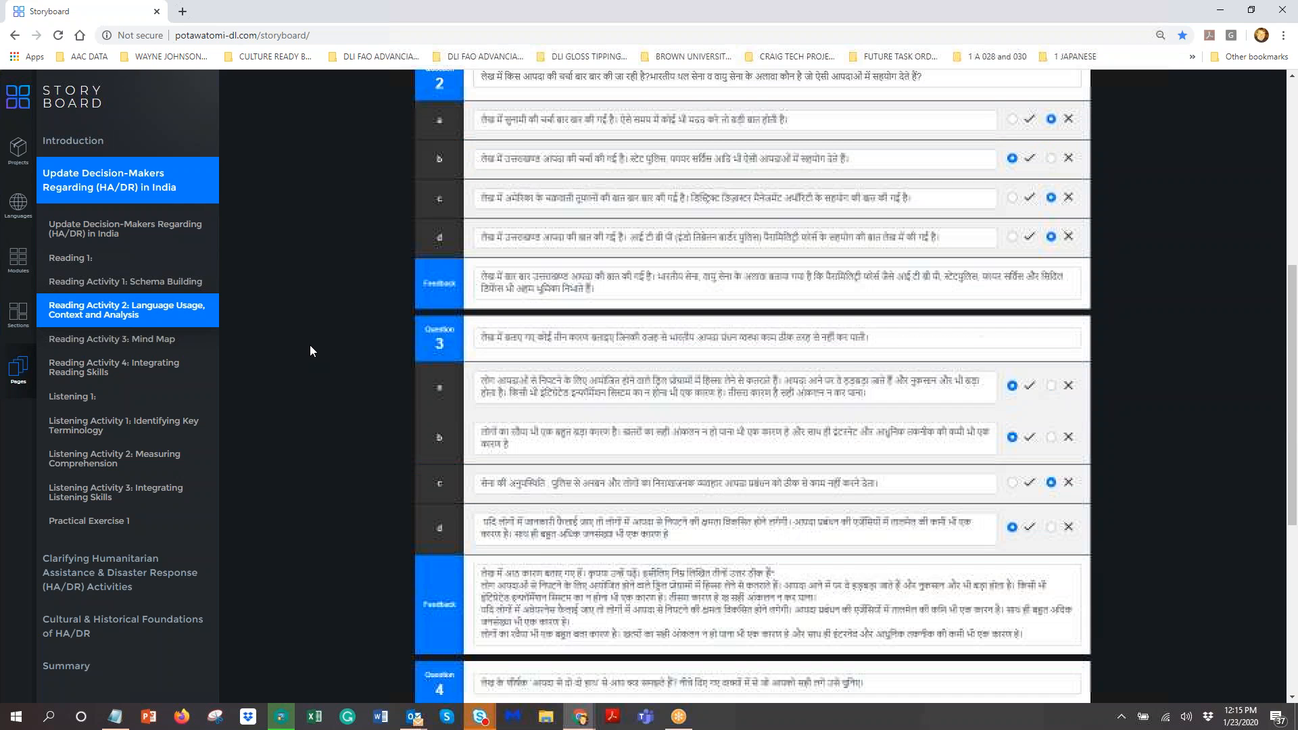
# Step: Switch to the Hindi course window and review Activity #3, Activity #1 and the Activity #4 - Reading Multiple Choice questions
pyautogui.moveTo(577, 721)
pyautogui.click(746, 654)
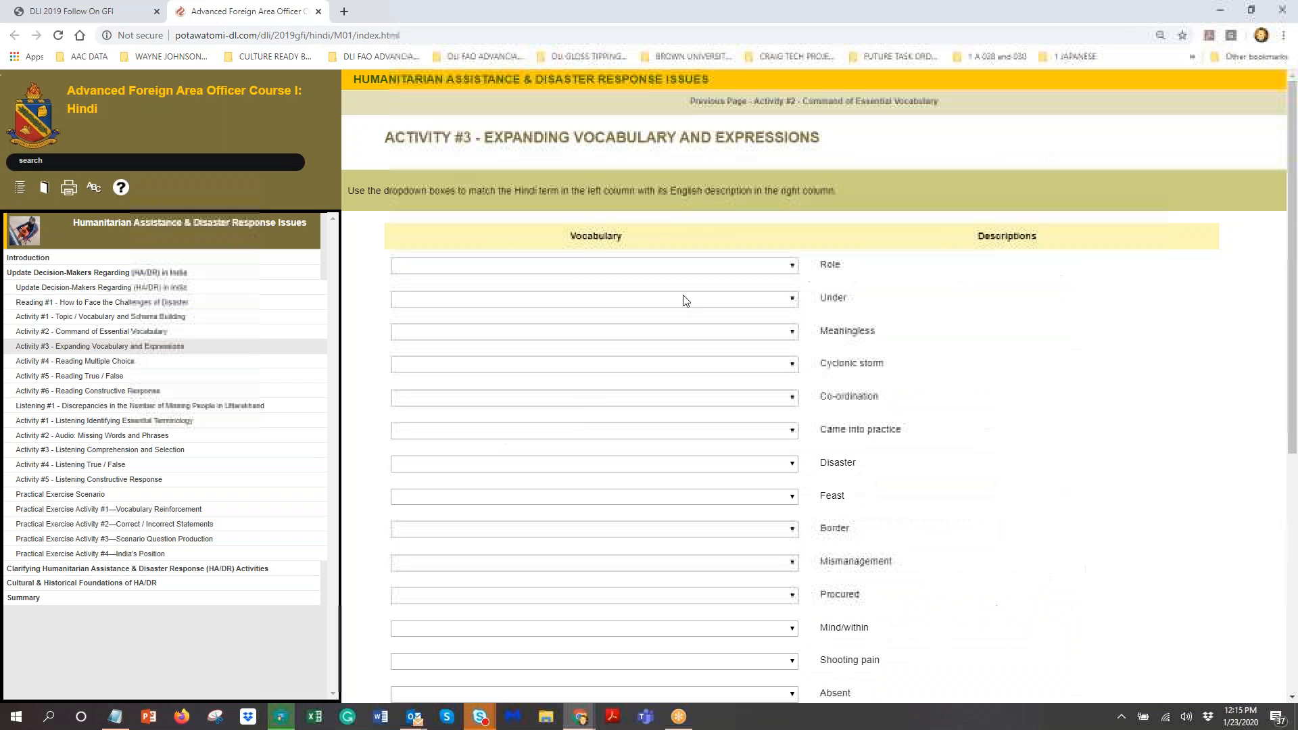
pyautogui.scroll(-6, 923, 444)
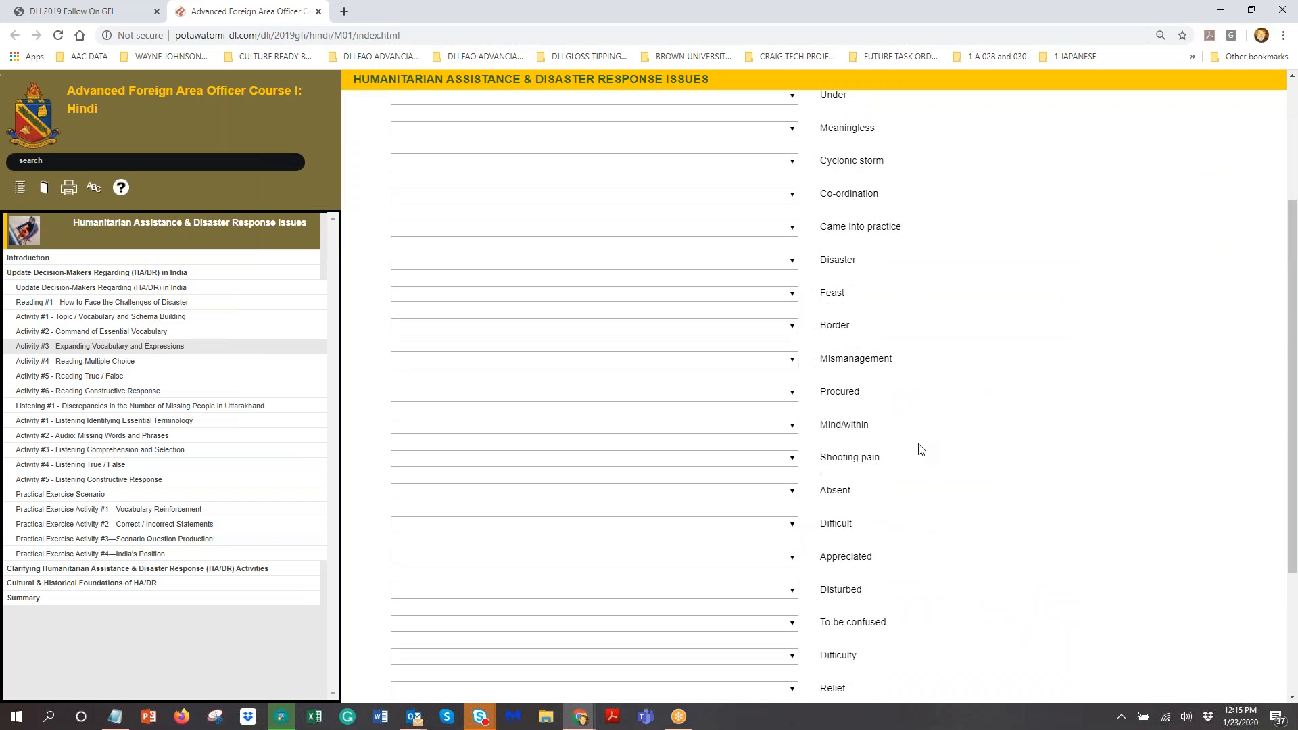
pyautogui.click(133, 323)
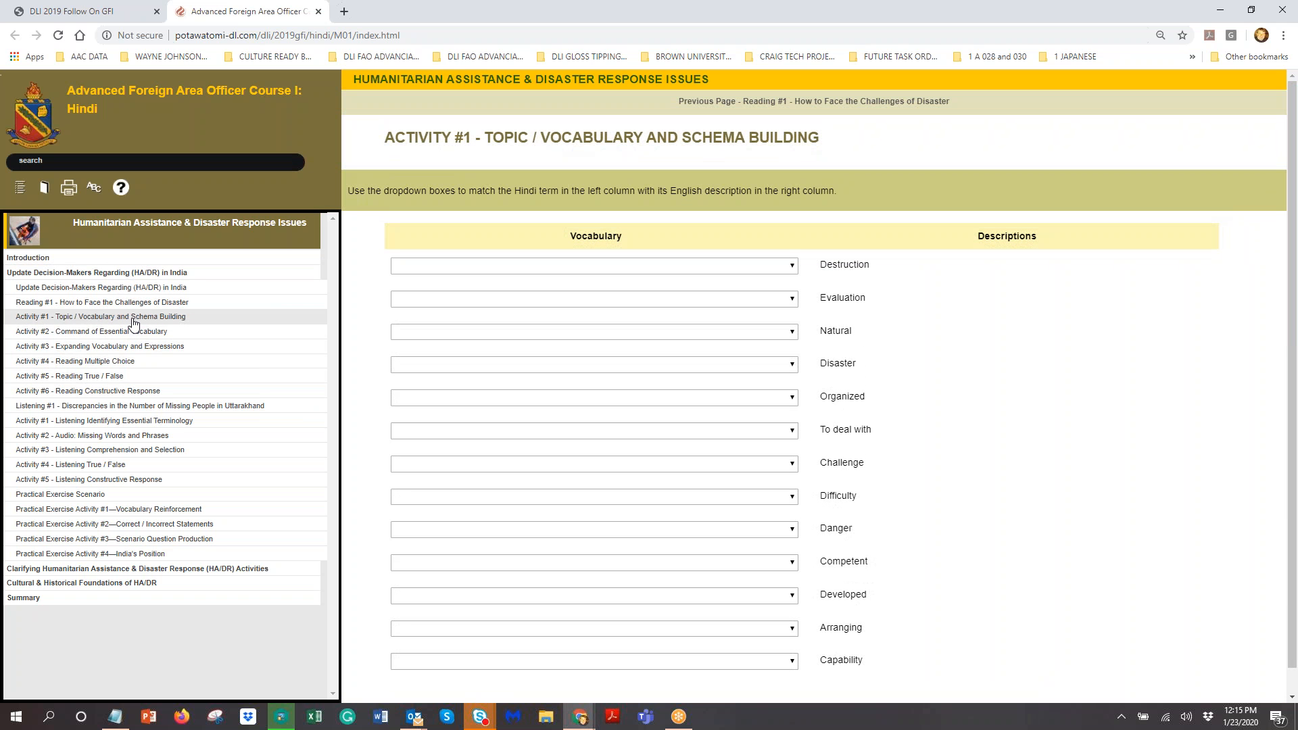
pyautogui.click(100, 363)
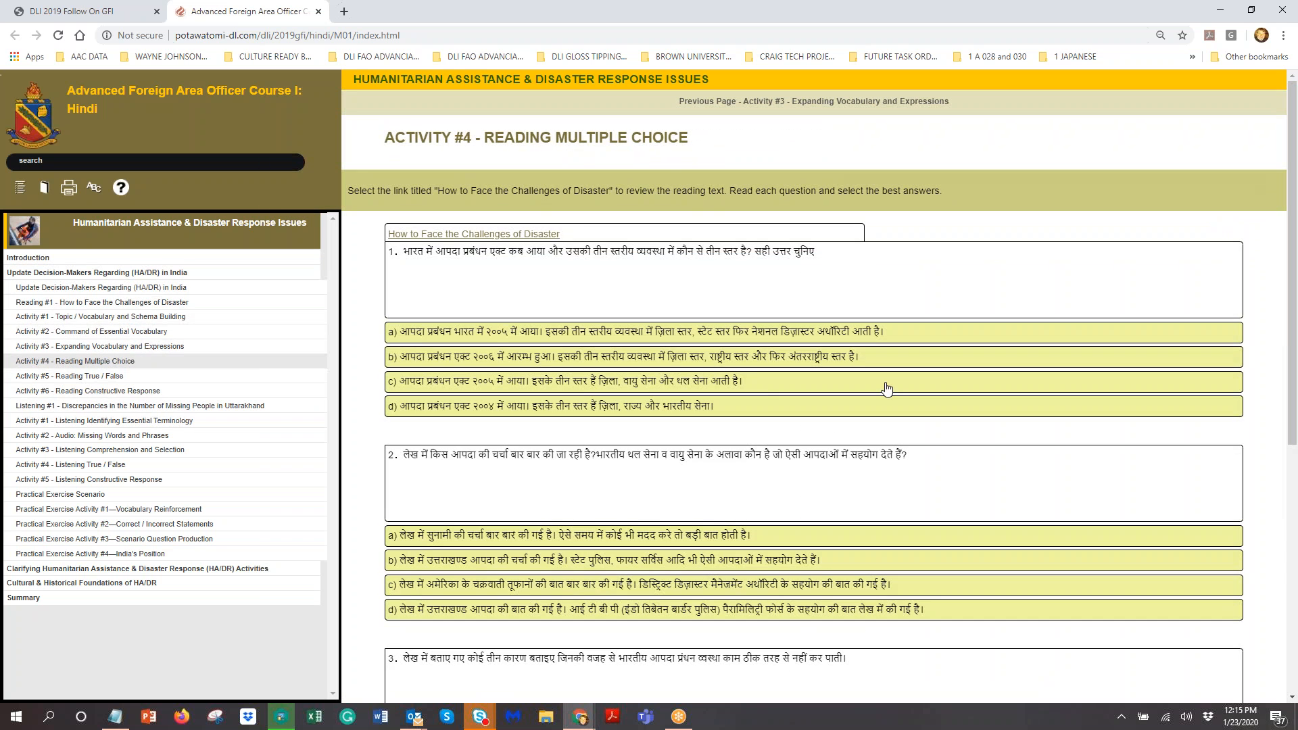
pyautogui.scroll(-6, 977, 409)
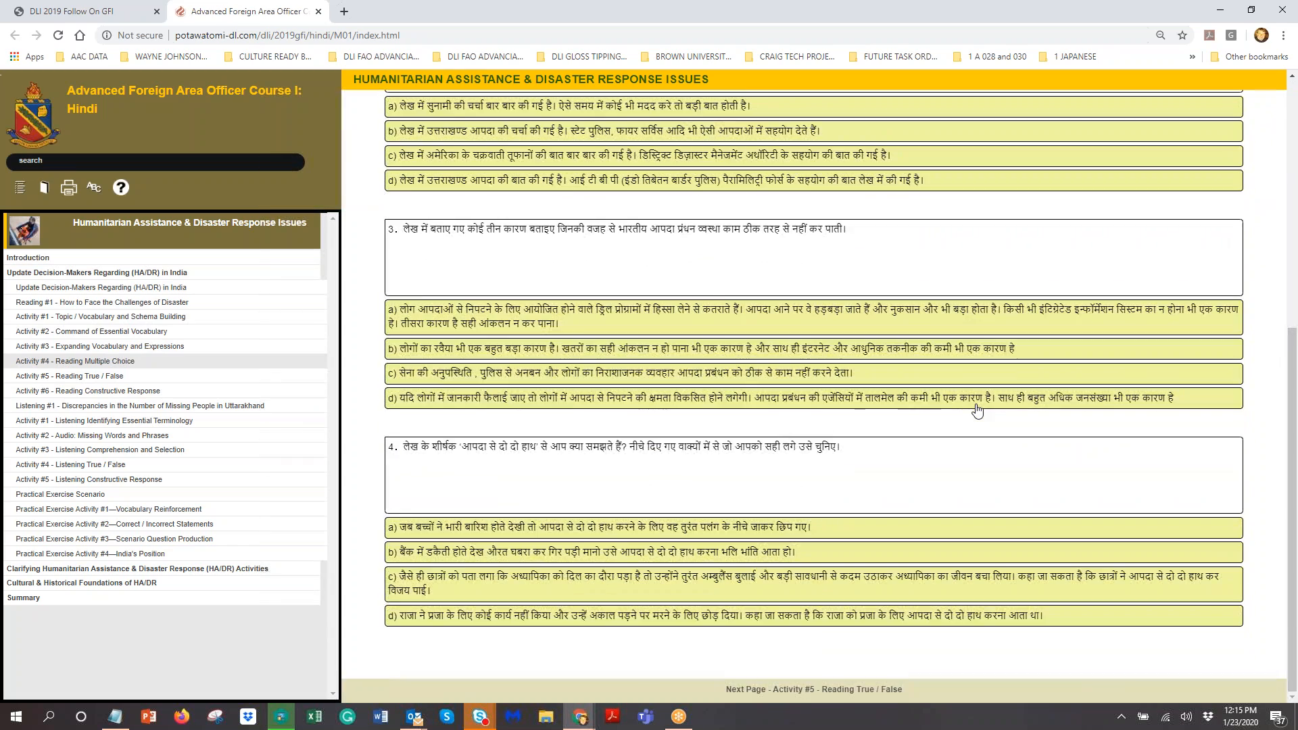
pyautogui.scroll(6, 976, 409)
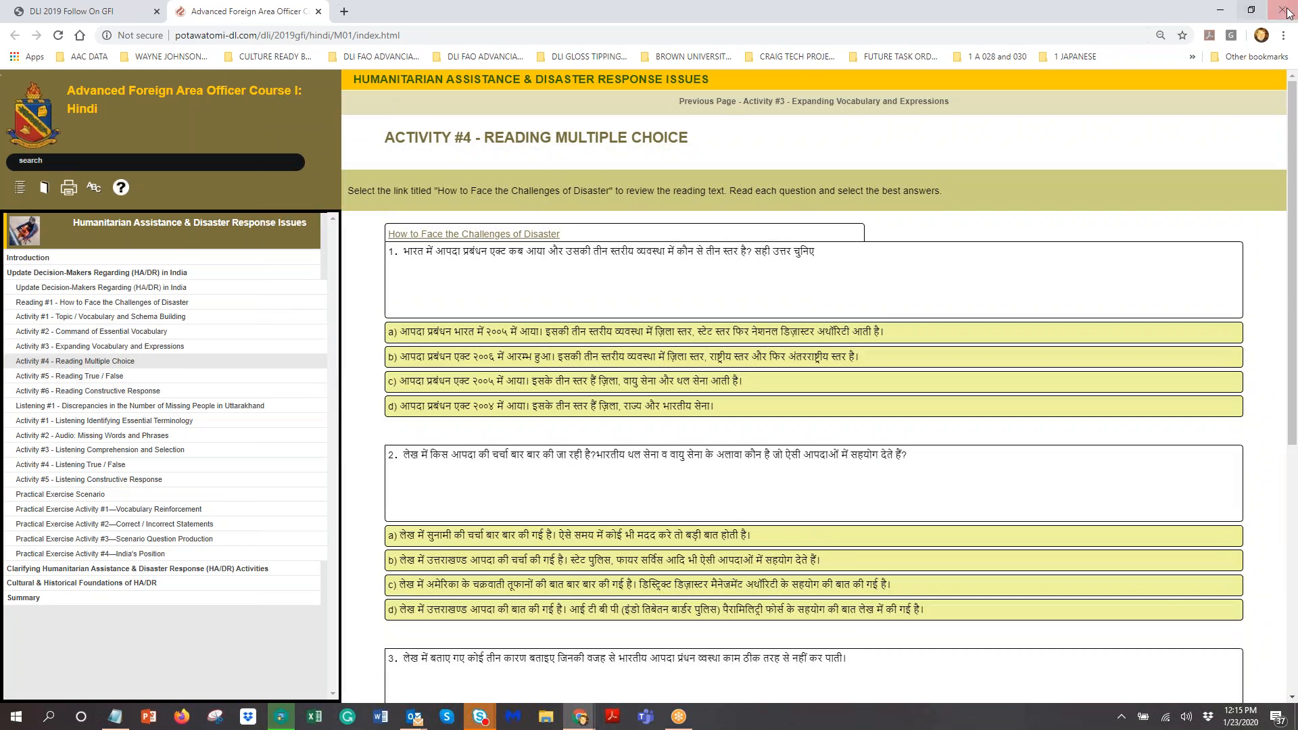
# Step: Return to Storyboard, finish reviewing Reading Activity 2, and view Reading Activity 4: Integrating Reading Skills and Reading Activity 3: Mind Map
pyautogui.click(1220, 10)
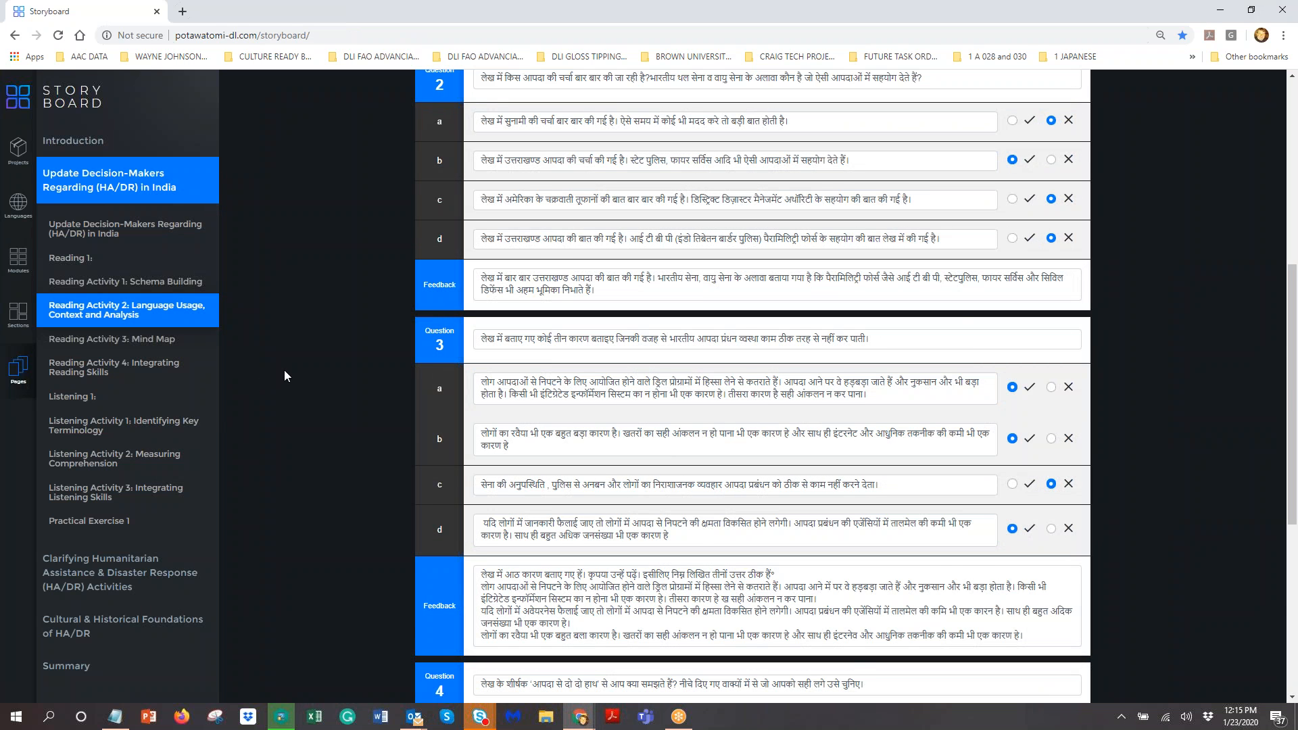
pyautogui.scroll(-5, 284, 376)
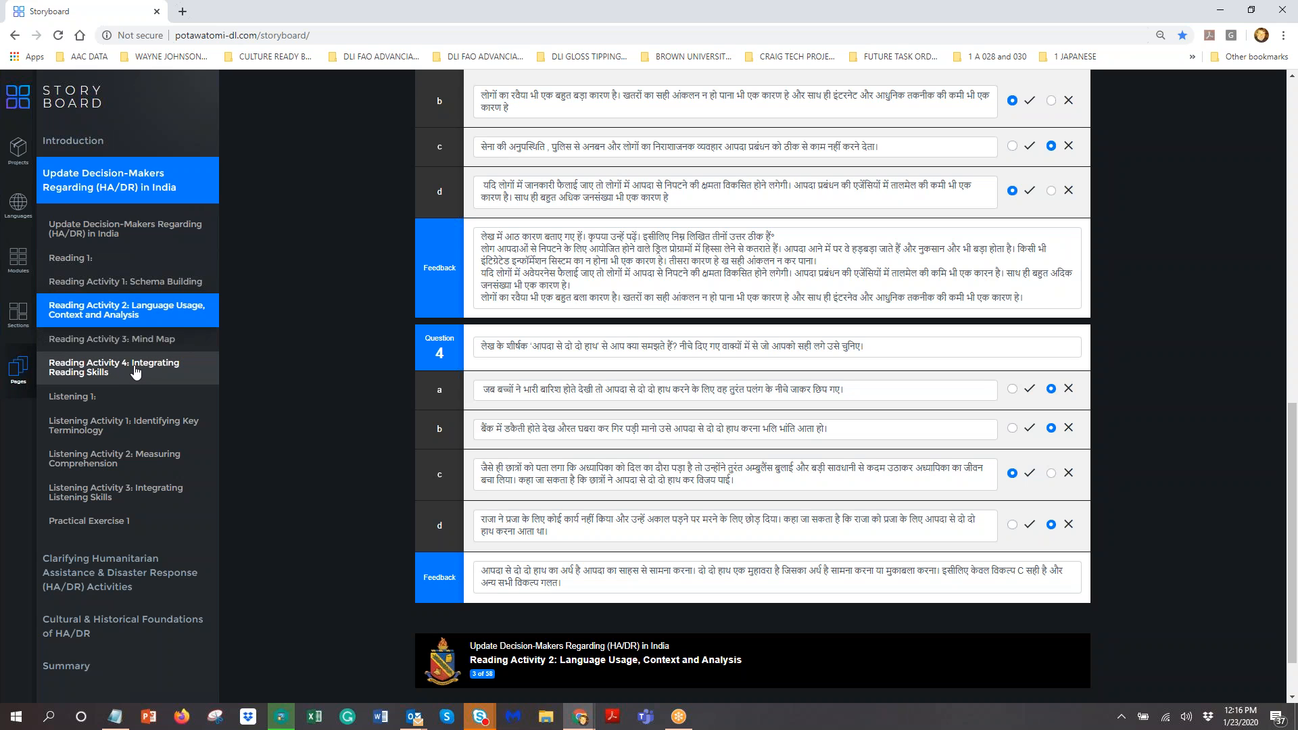
pyautogui.click(135, 369)
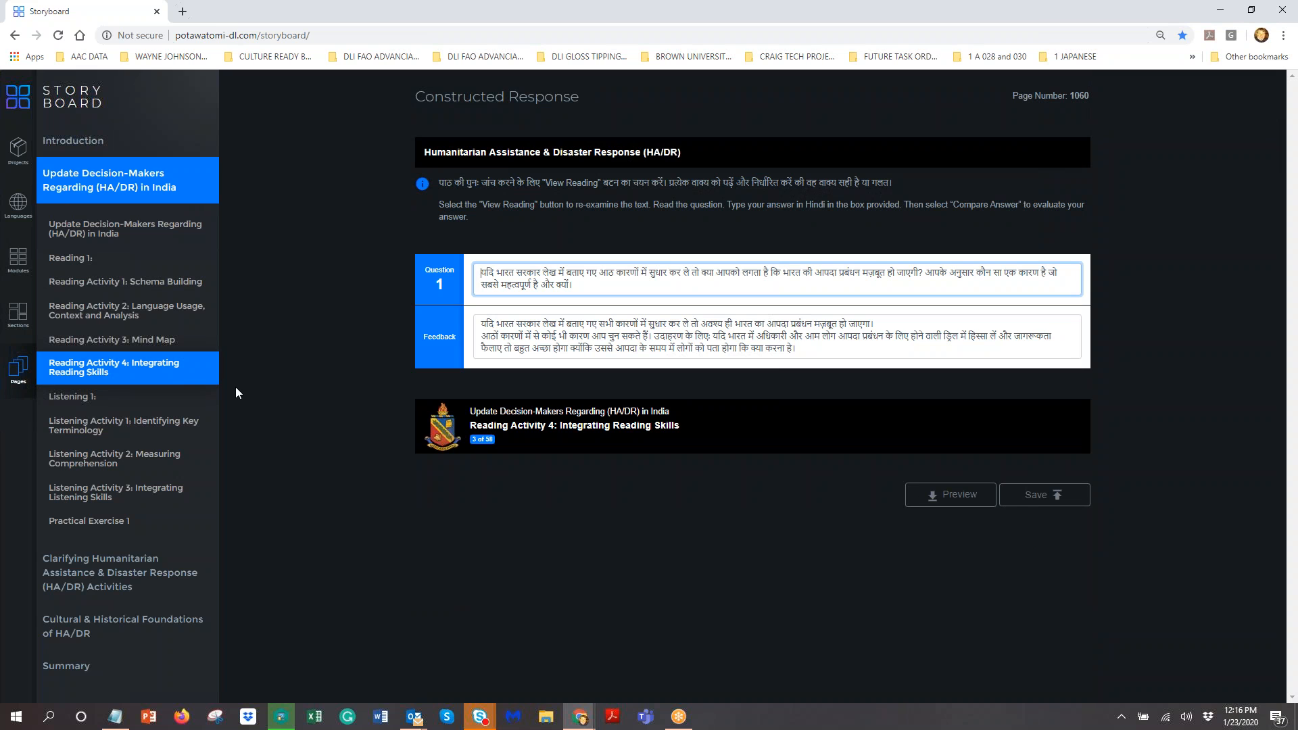
pyautogui.click(150, 346)
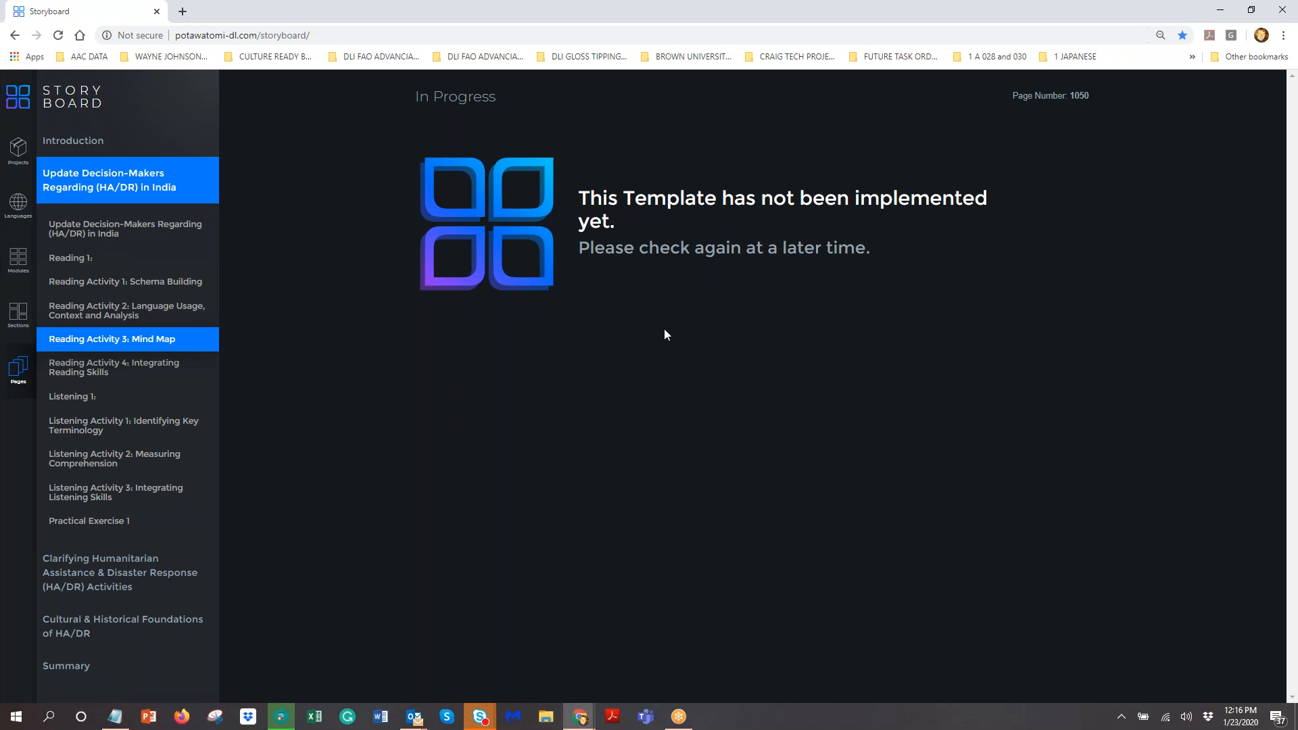
# Step: Go back over the Reading Activity 1, Reading Activity 2 and Reading Activity 3 pages in sequence
pyautogui.click(112, 290)
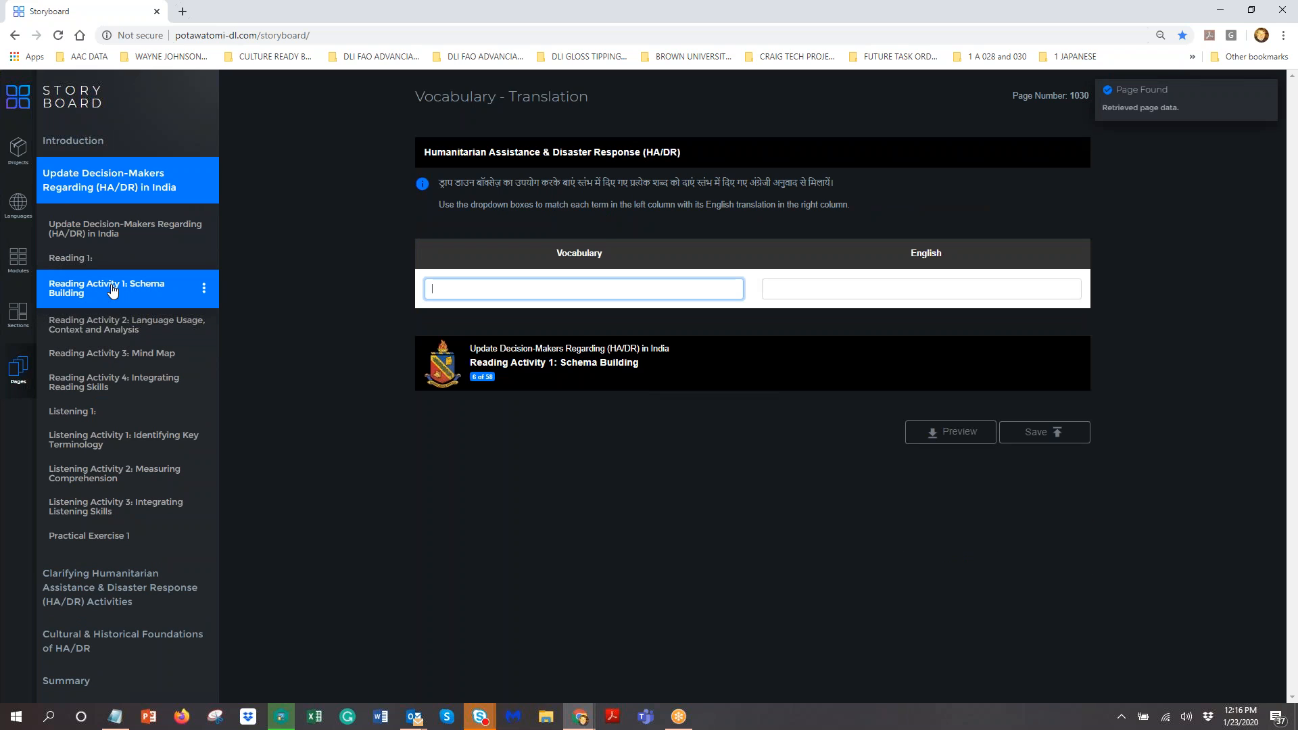
pyautogui.click(114, 331)
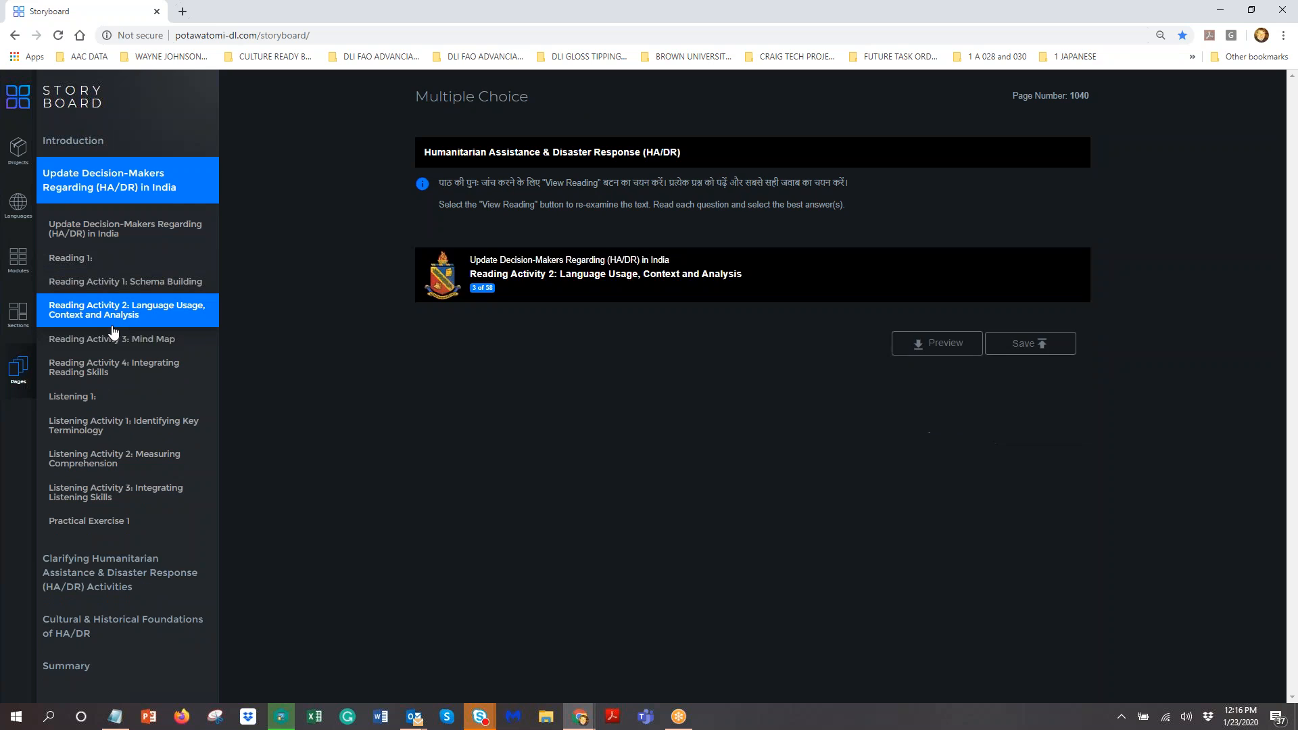
pyautogui.scroll(-12, 327, 392)
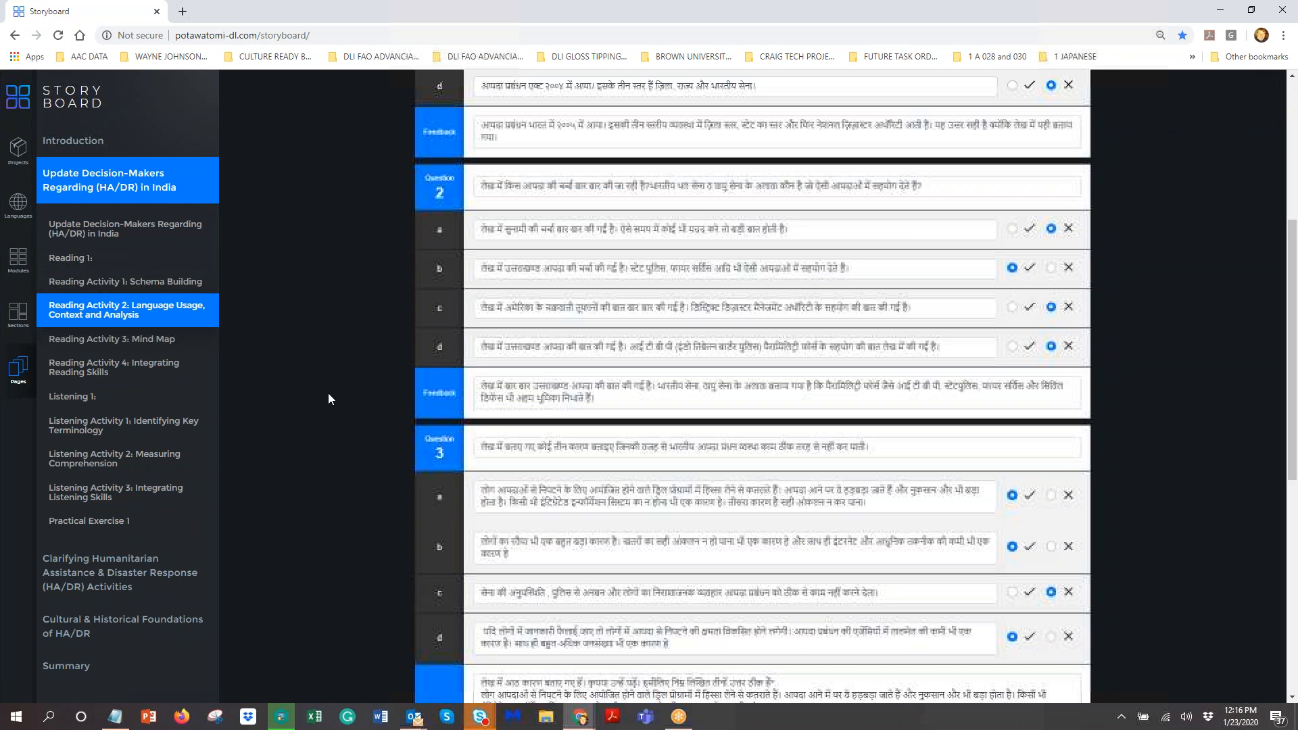
pyautogui.click(150, 341)
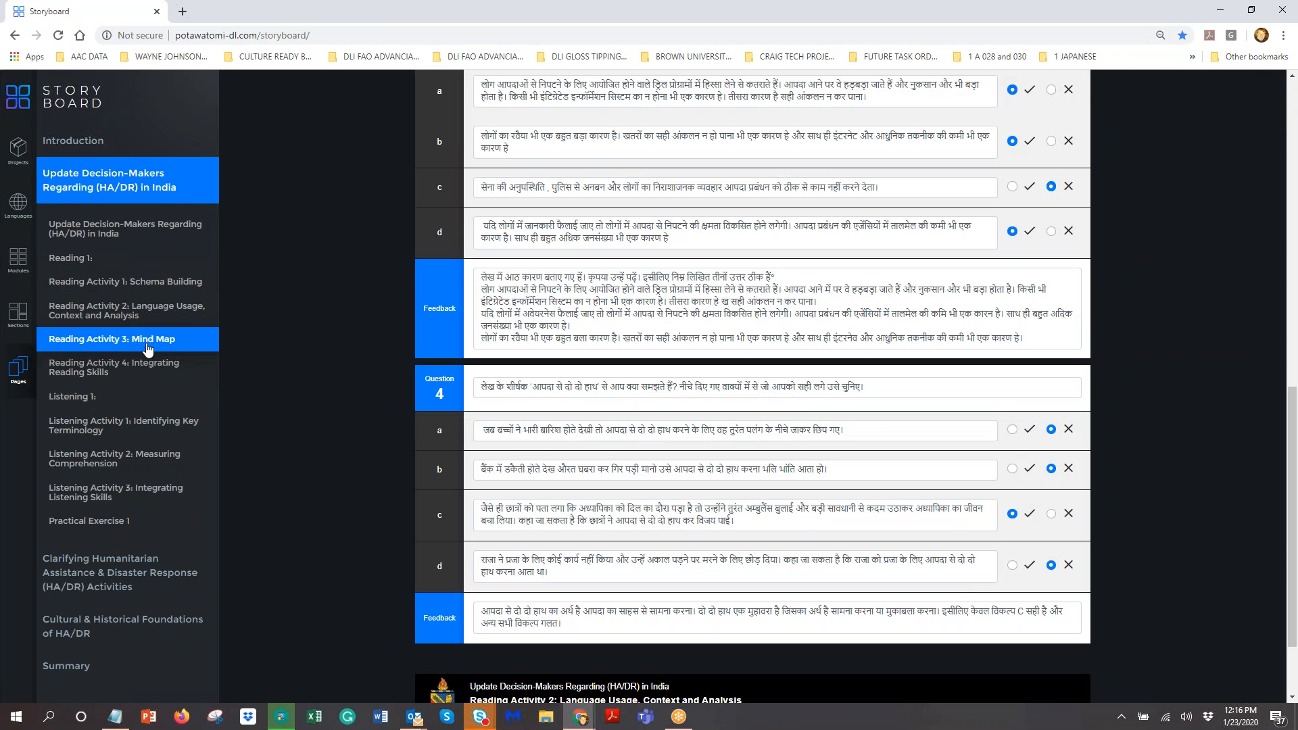
# Step: View the Reading Activity 4 constructed response page again and examine the Listening 1 video page
pyautogui.click(148, 368)
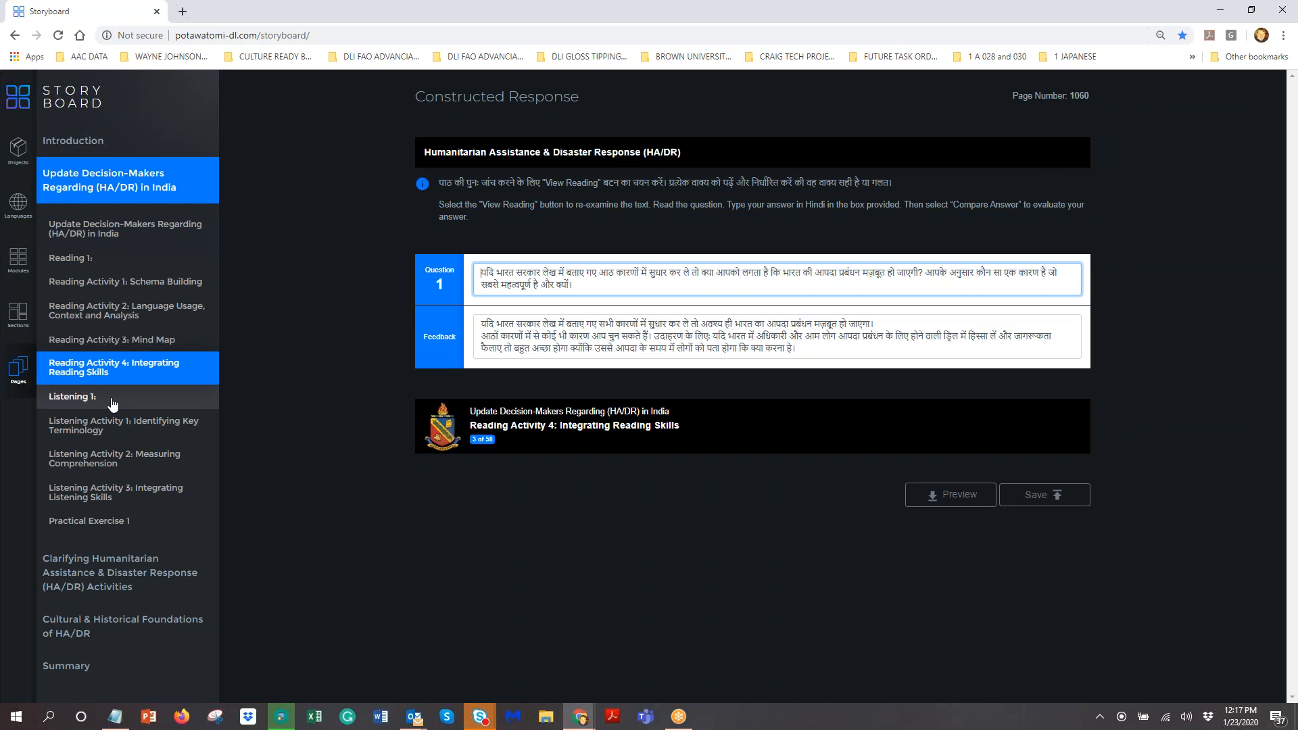
pyautogui.click(113, 404)
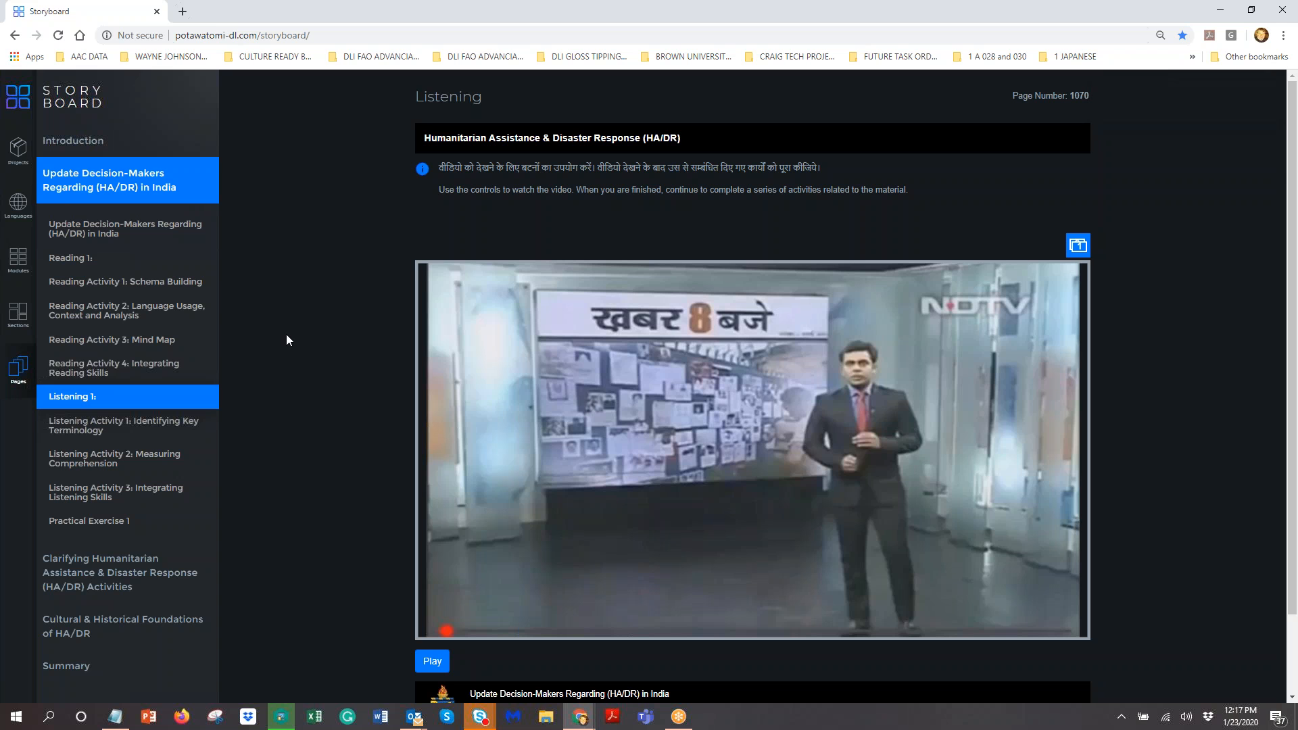
pyautogui.scroll(-1, 286, 334)
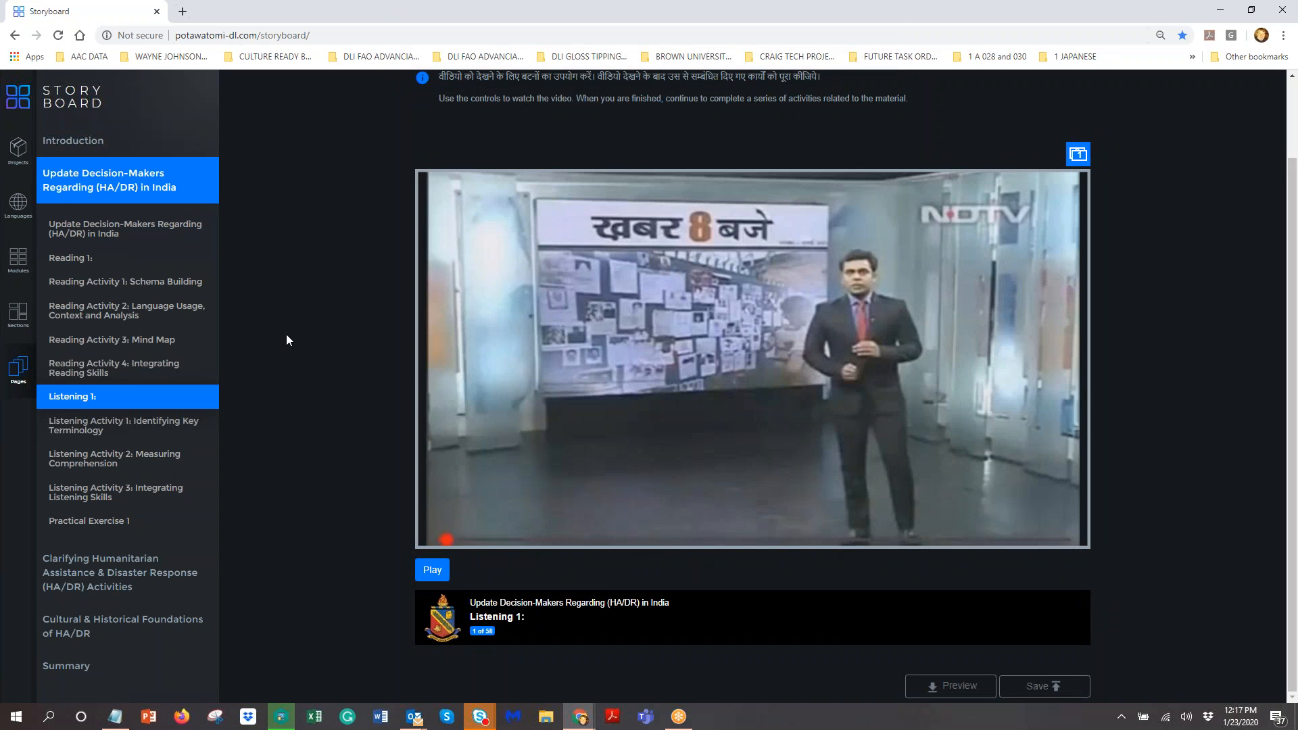
# Step: Open Listening Activity 1: Identifying Key Terminology, try the Translation vocabulary template, and switch the page to the Sentence template
pyautogui.click(159, 428)
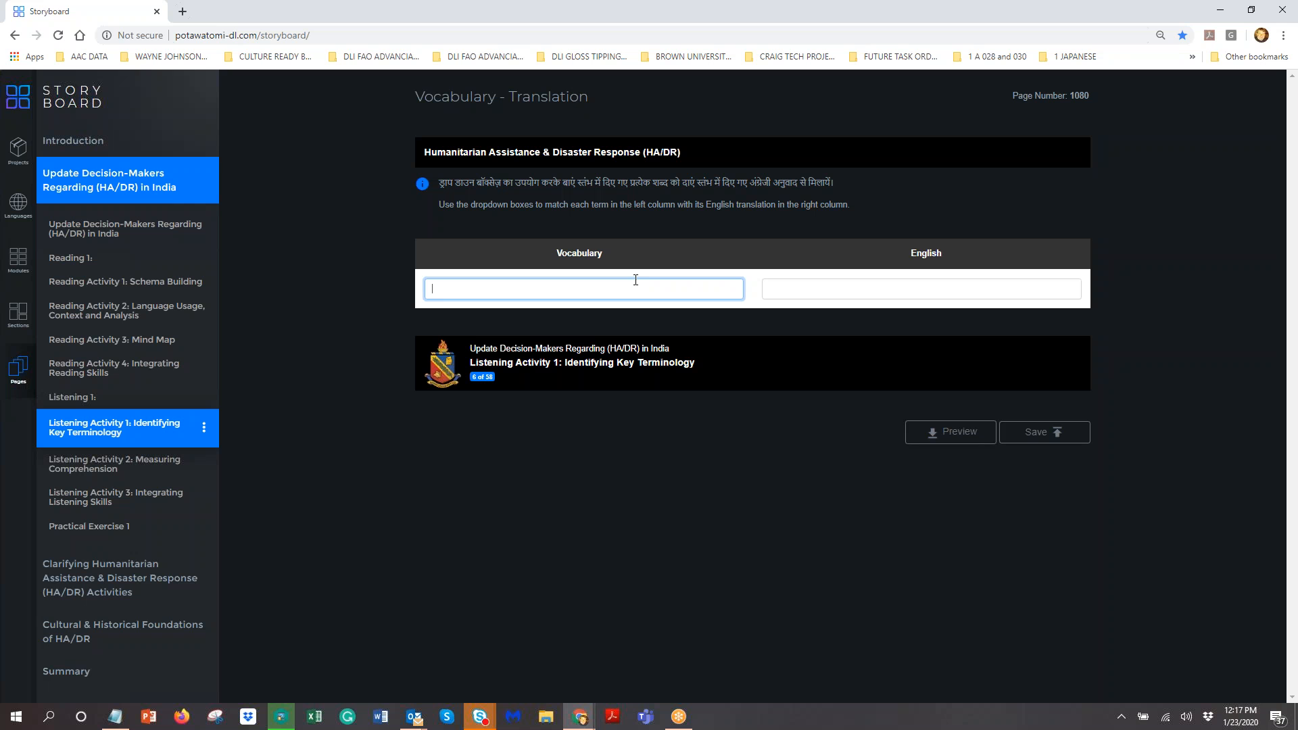
pyautogui.click(203, 427)
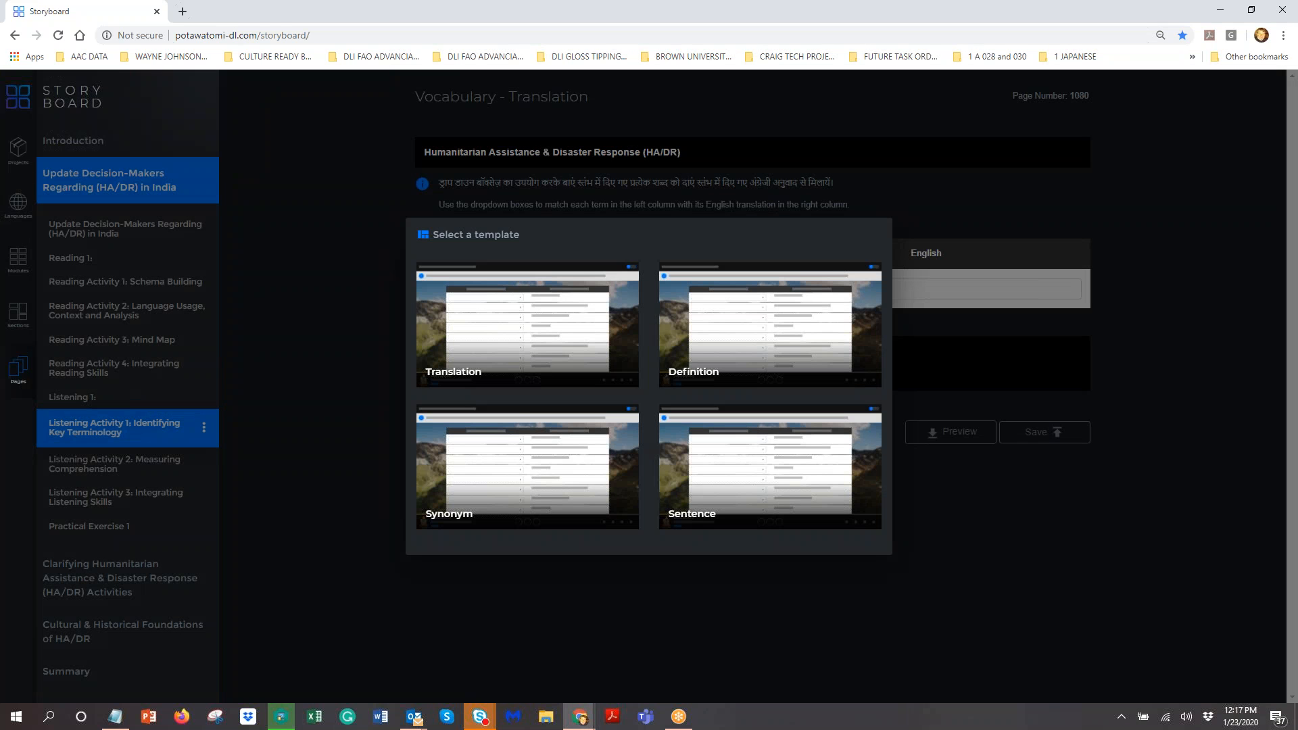
pyautogui.click(498, 351)
pyautogui.click(204, 427)
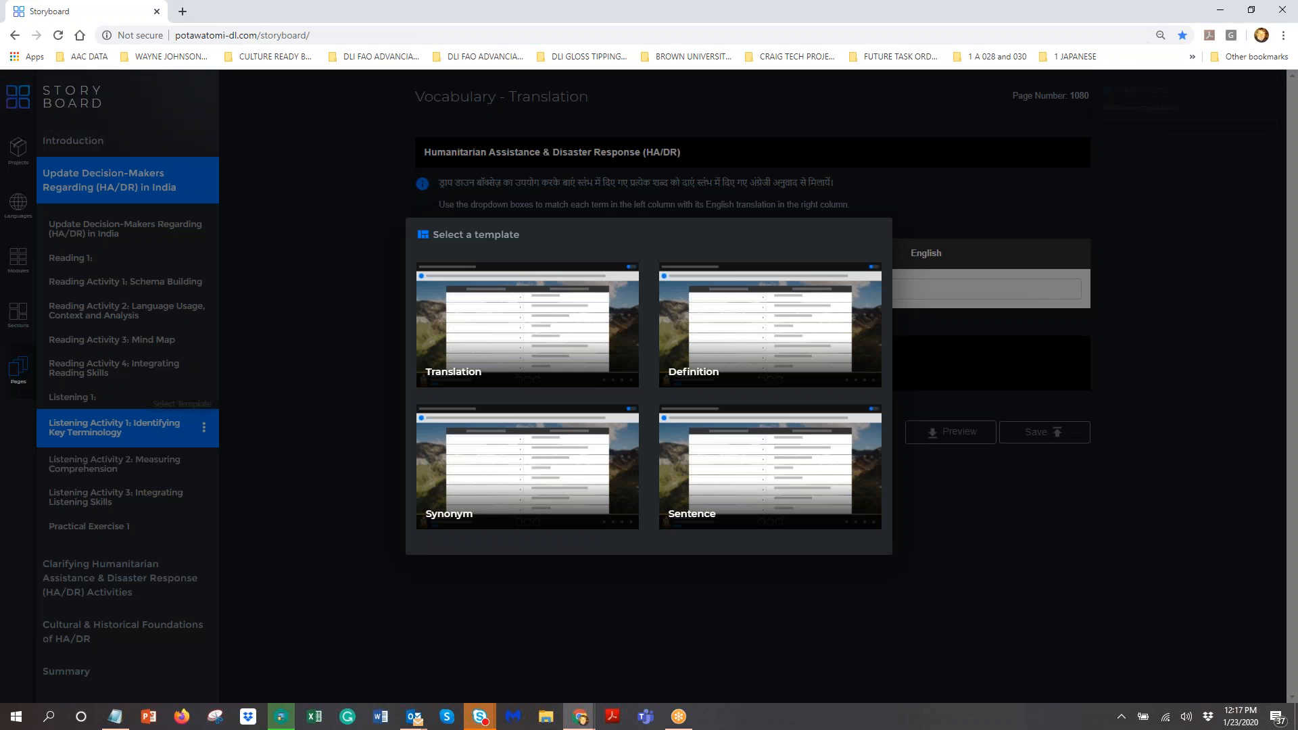
pyautogui.click(693, 491)
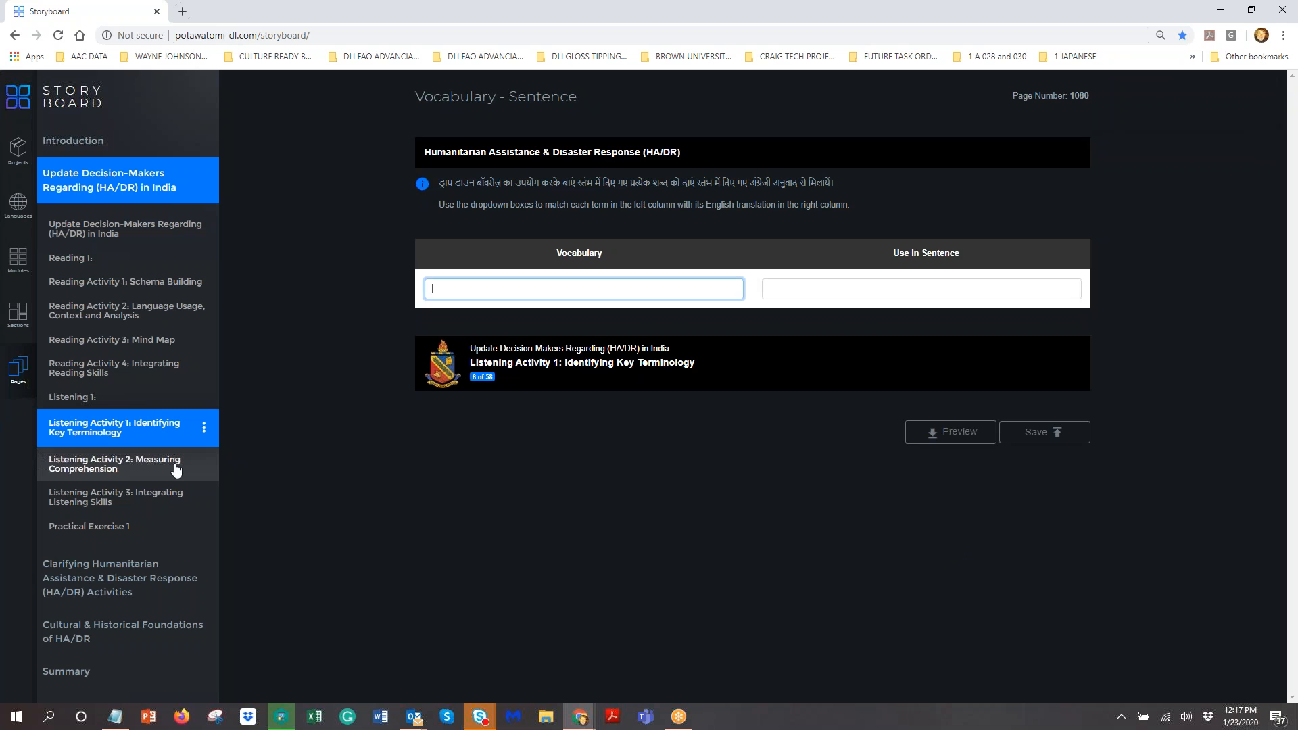
# Step: Review the questions in Listening Activity 2: Measuring Comprehension and the constructed response in Listening Activity 3: Integrating Listening Skills
pyautogui.click(174, 468)
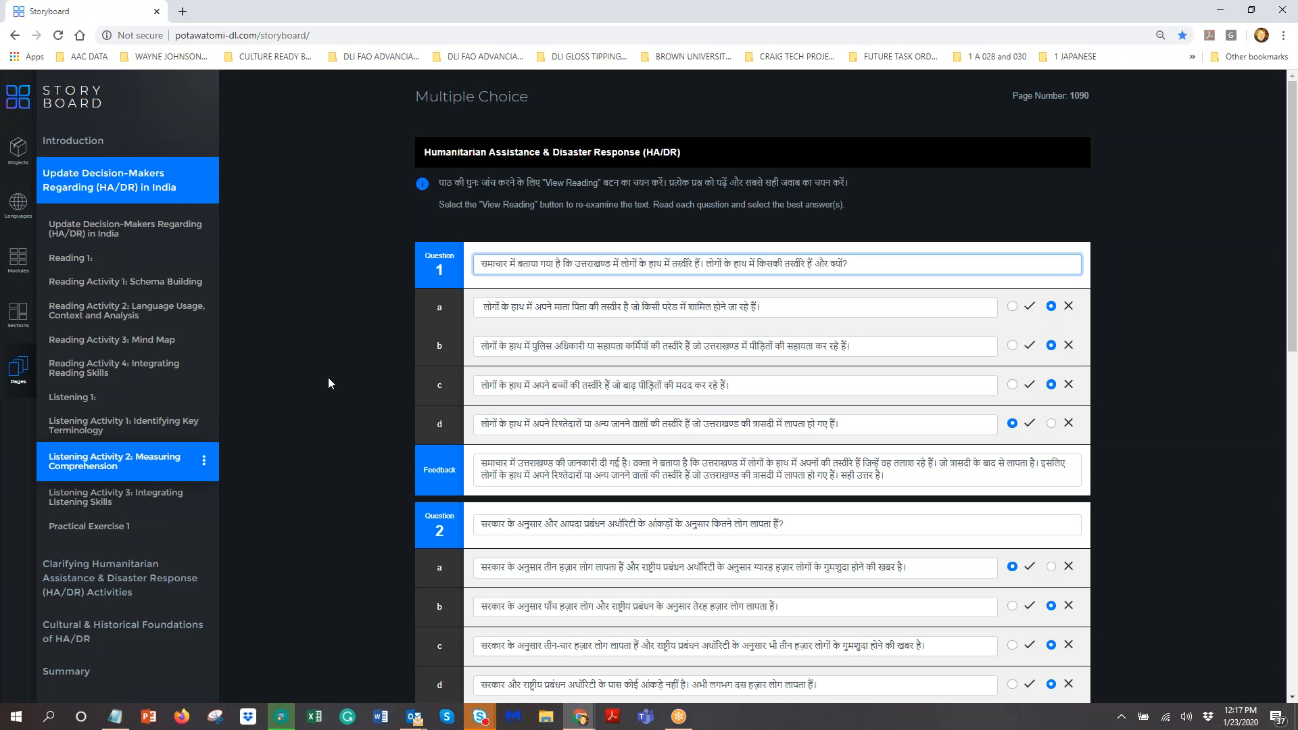
pyautogui.scroll(-9, 327, 377)
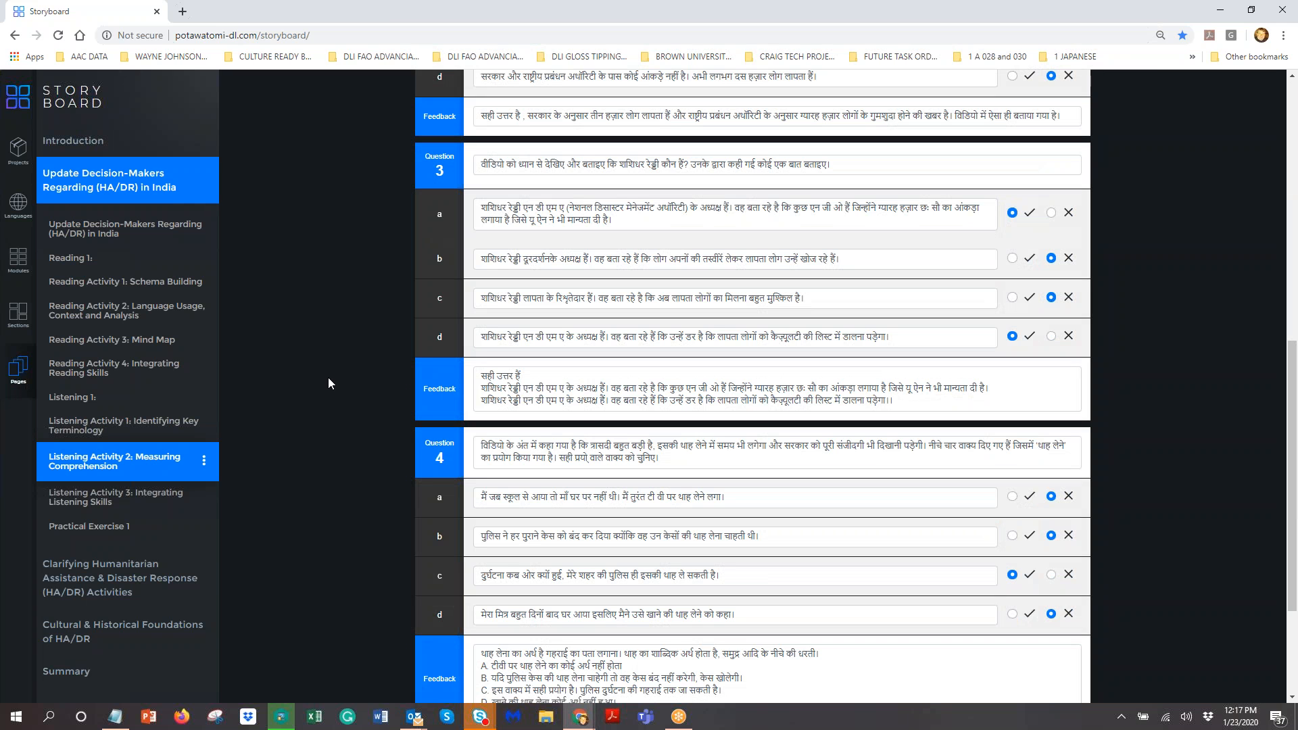
pyautogui.click(169, 502)
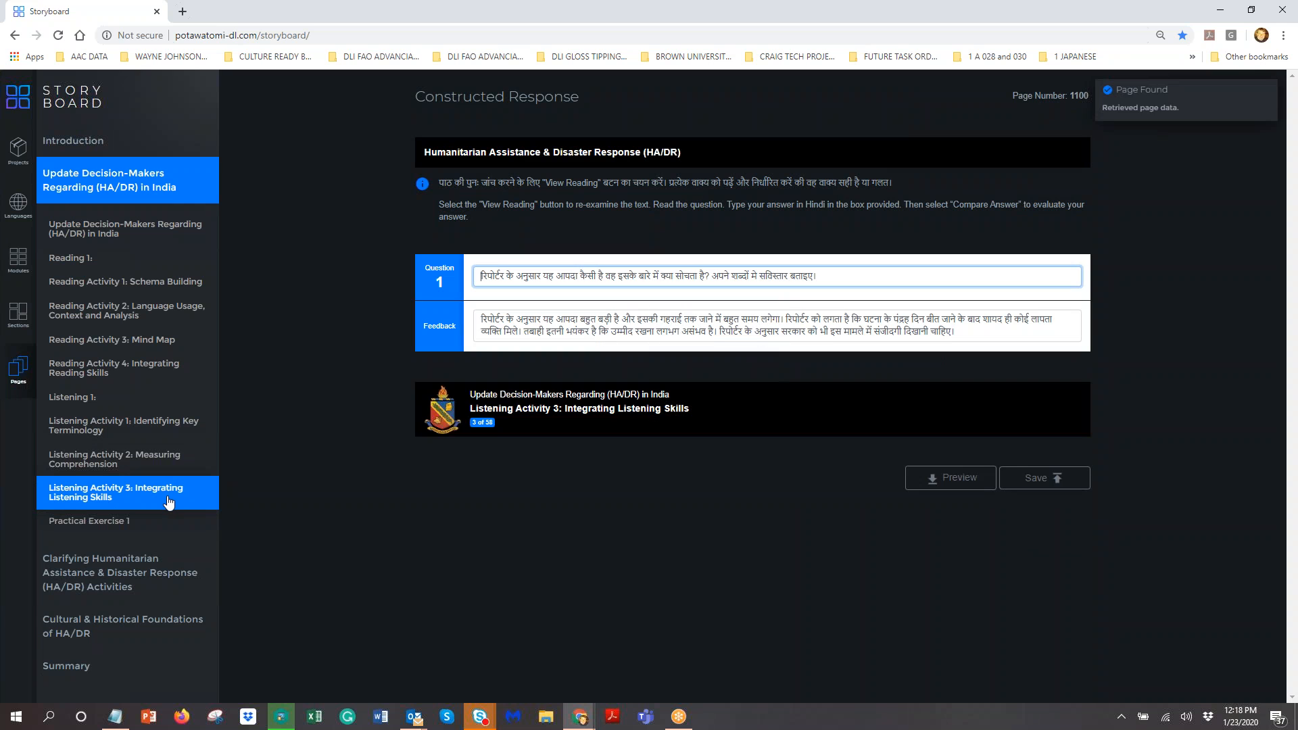
# Step: Reopen Listening Activity 2: Measuring Comprehension and examine the correct and incorrect answer markings for each question
pyautogui.click(155, 466)
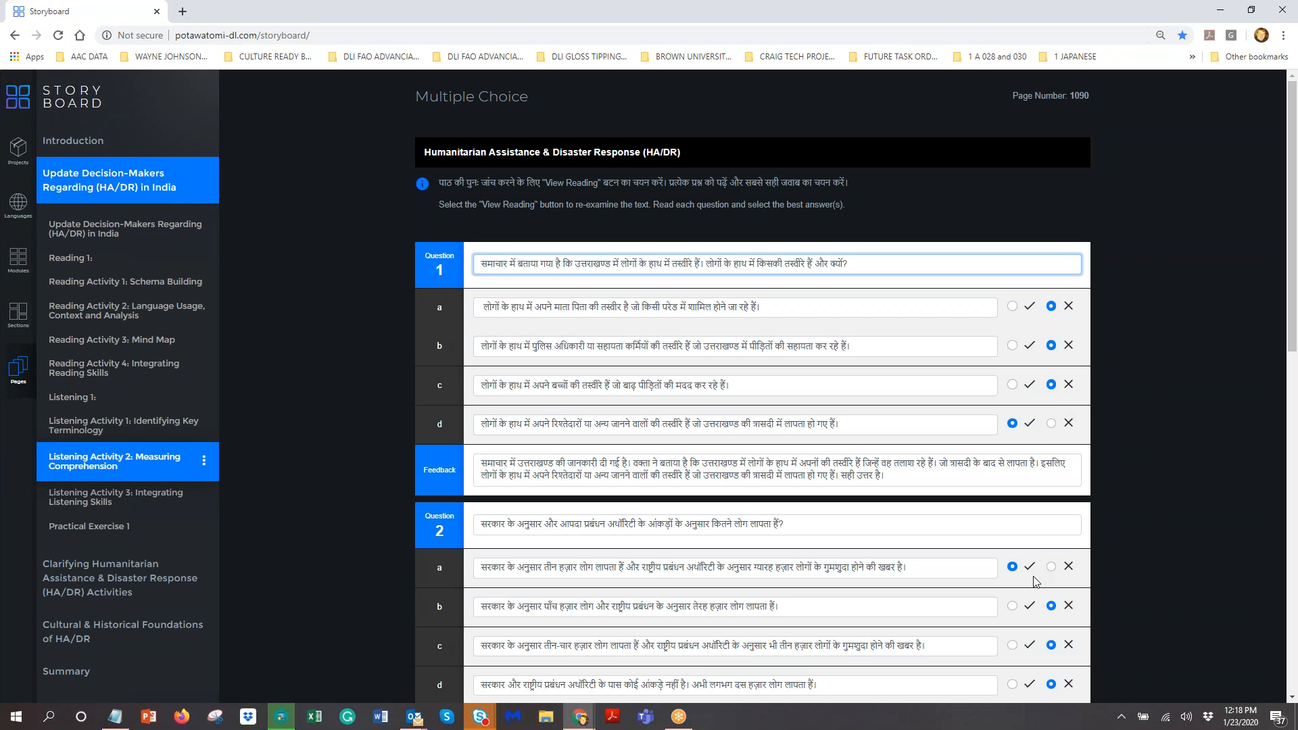
pyautogui.scroll(-1, 1162, 568)
pyautogui.scroll(-4, 1161, 563)
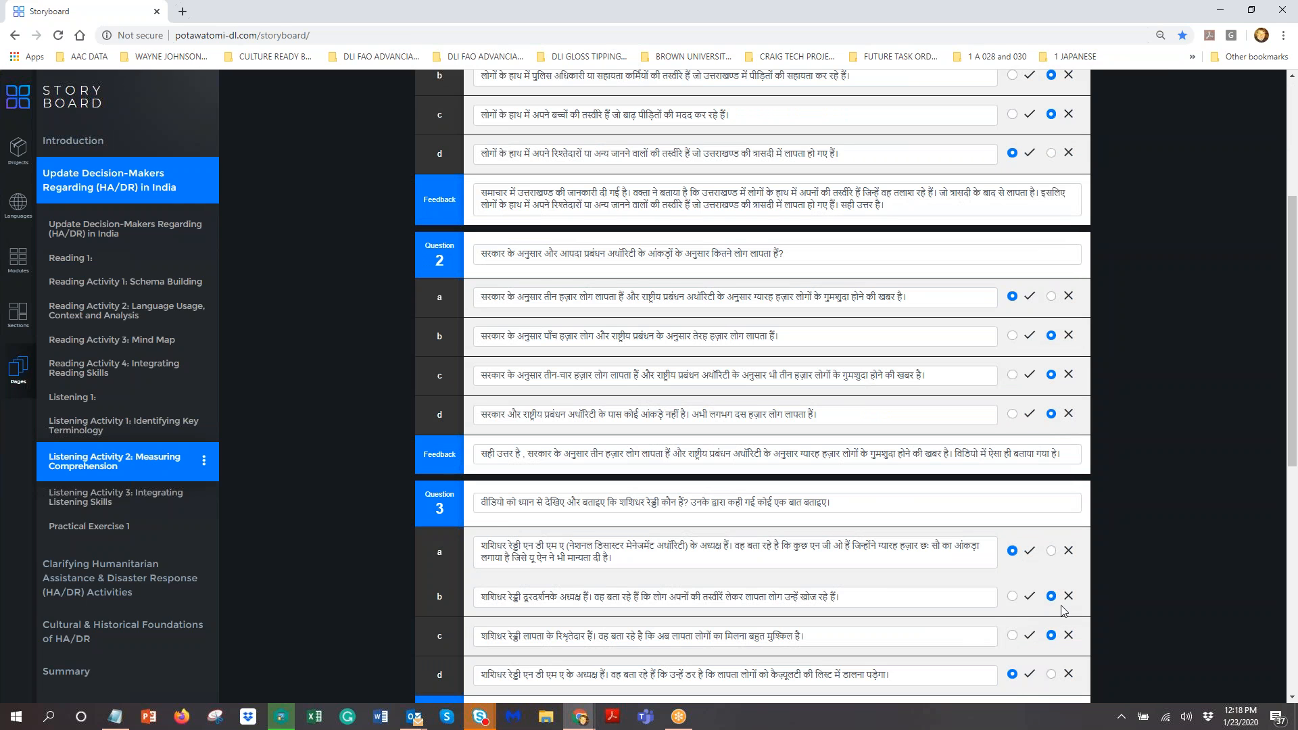
pyautogui.scroll(-5, 1142, 565)
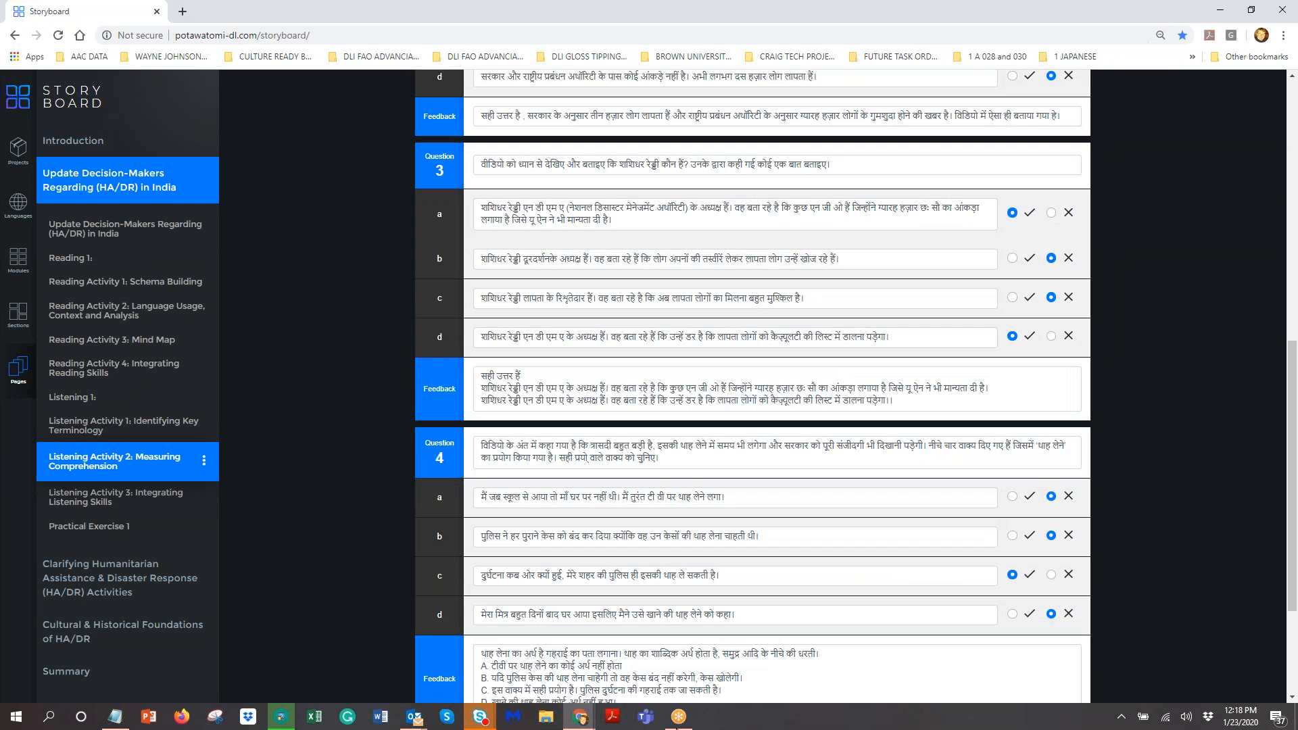
# Step: Switch to the Hindi course window and open Activity #3 - Listening Comprehension and Selection for comparison
pyautogui.click(582, 719)
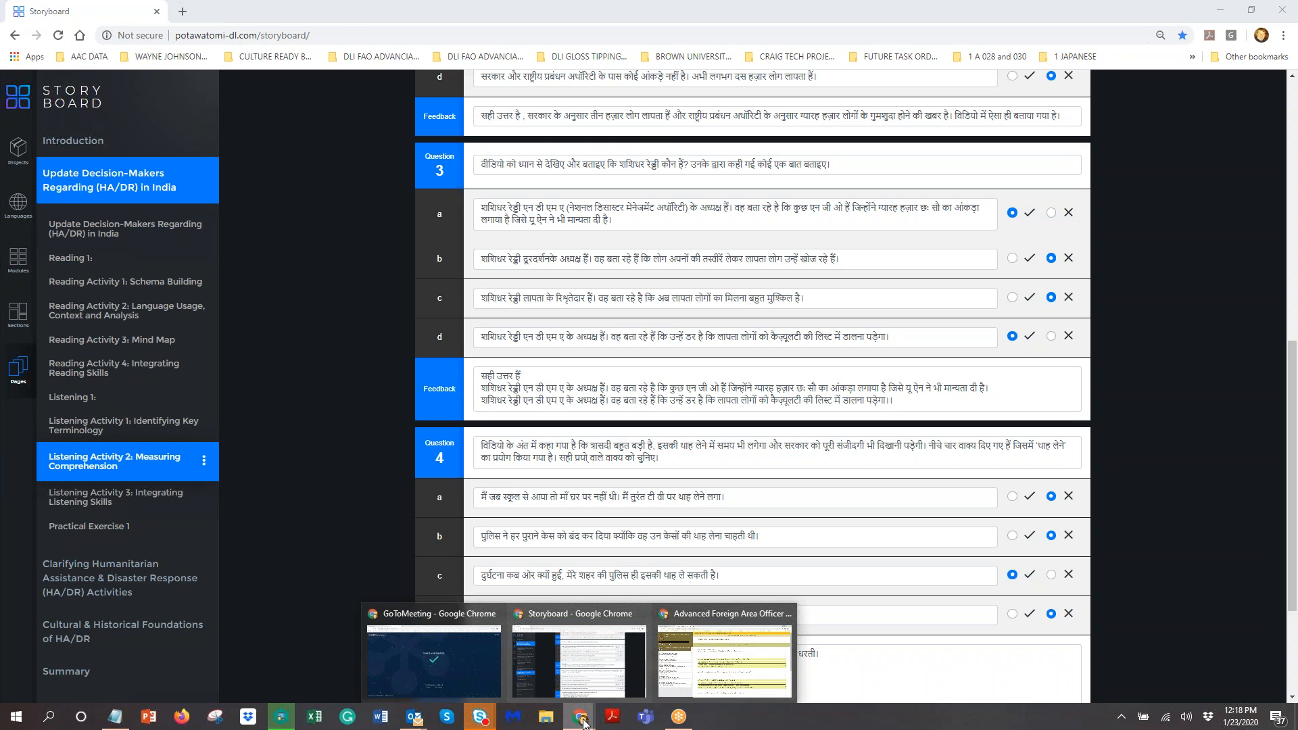
pyautogui.click(728, 652)
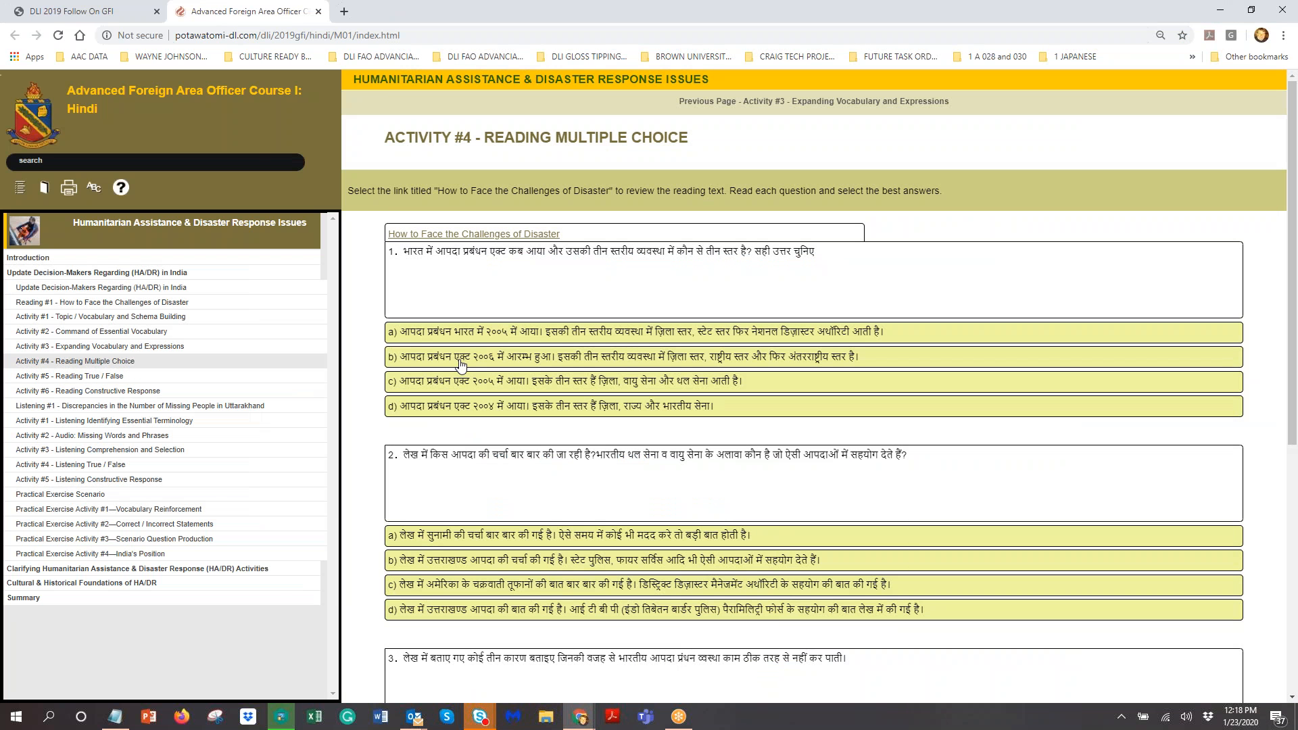
pyautogui.click(99, 451)
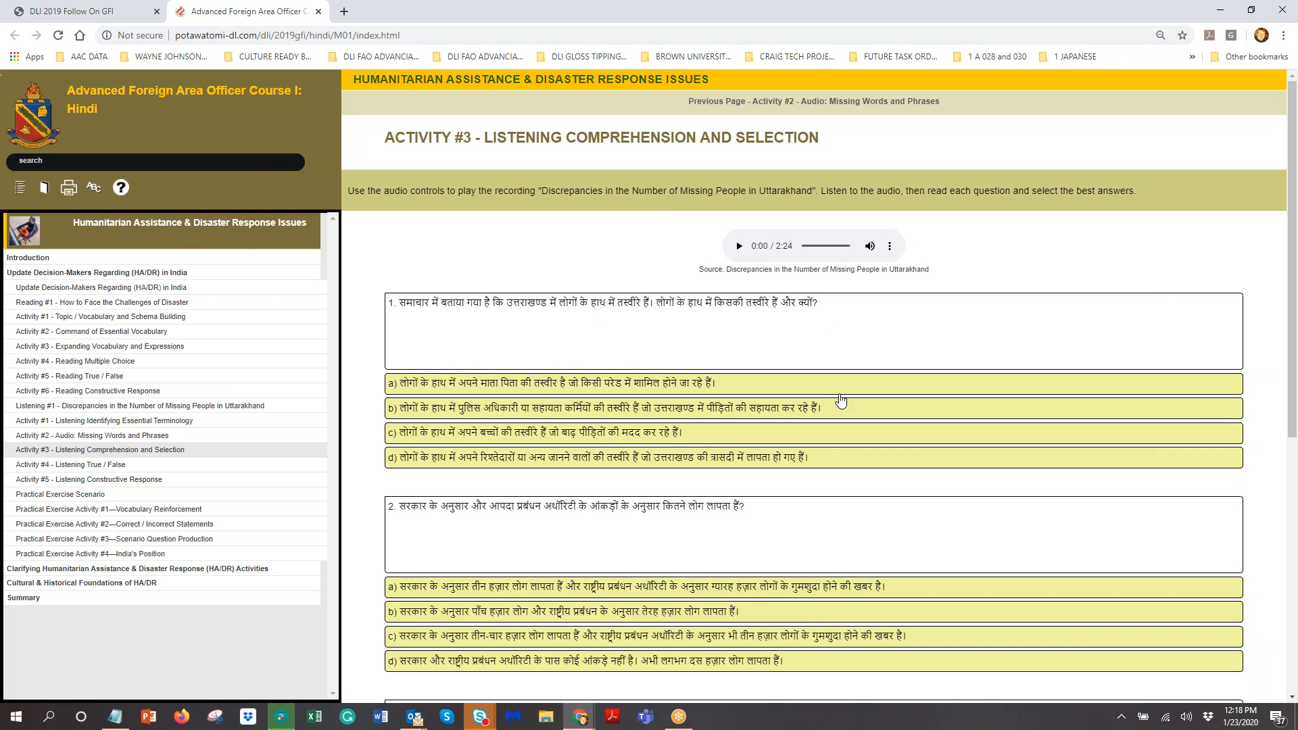
# Step: Try answer options a to d for question 1 of Activity #3 - Listening Comprehension and Selection
pyautogui.click(827, 391)
pyautogui.click(830, 409)
pyautogui.click(830, 435)
pyautogui.click(834, 459)
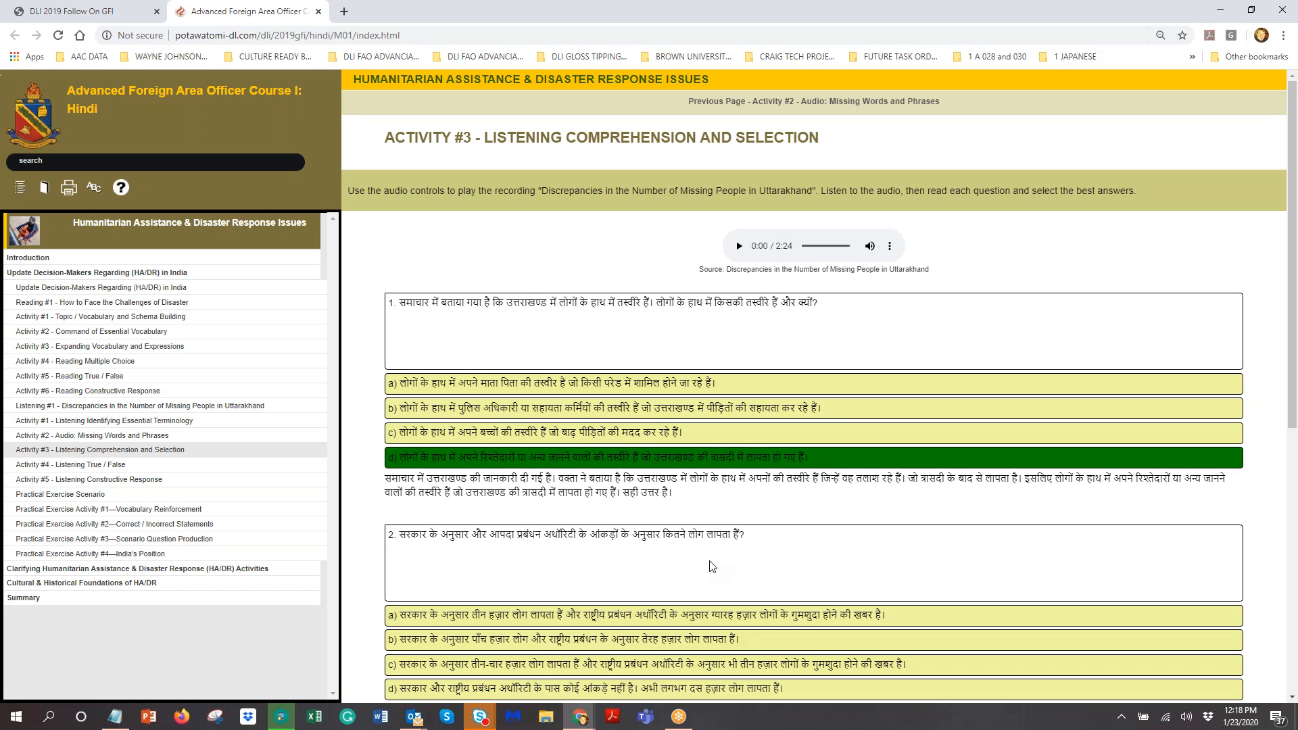
# Step: Answer question 4 of the listening activity with option c and highlight its feedback text for review
pyautogui.scroll(-5, 713, 567)
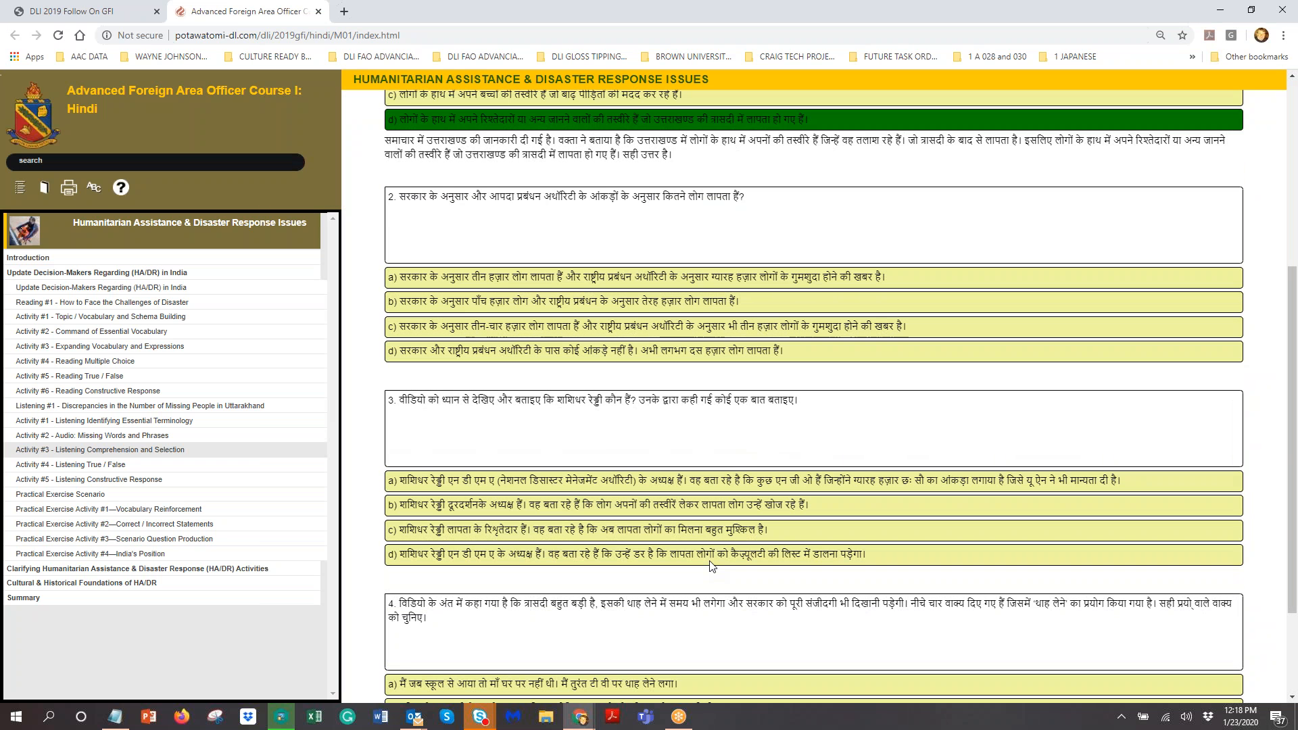
pyautogui.scroll(-2, 713, 566)
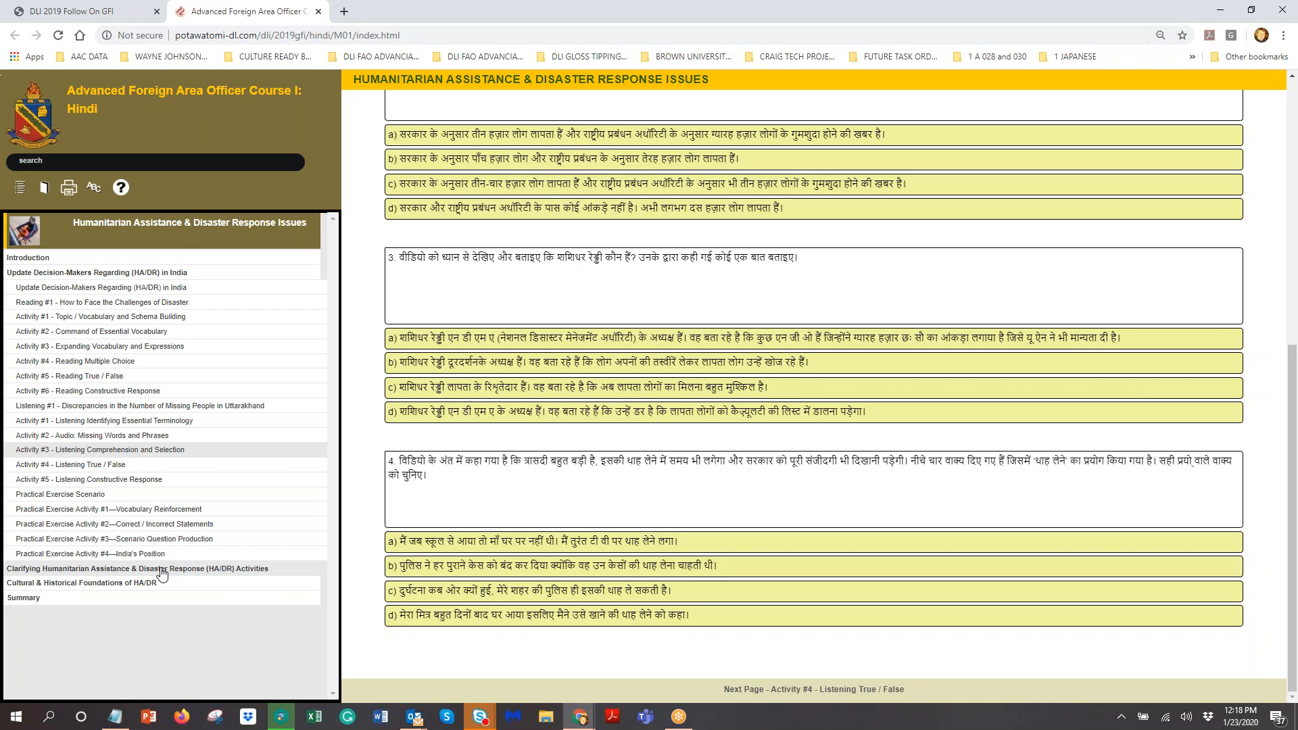
pyautogui.click(579, 593)
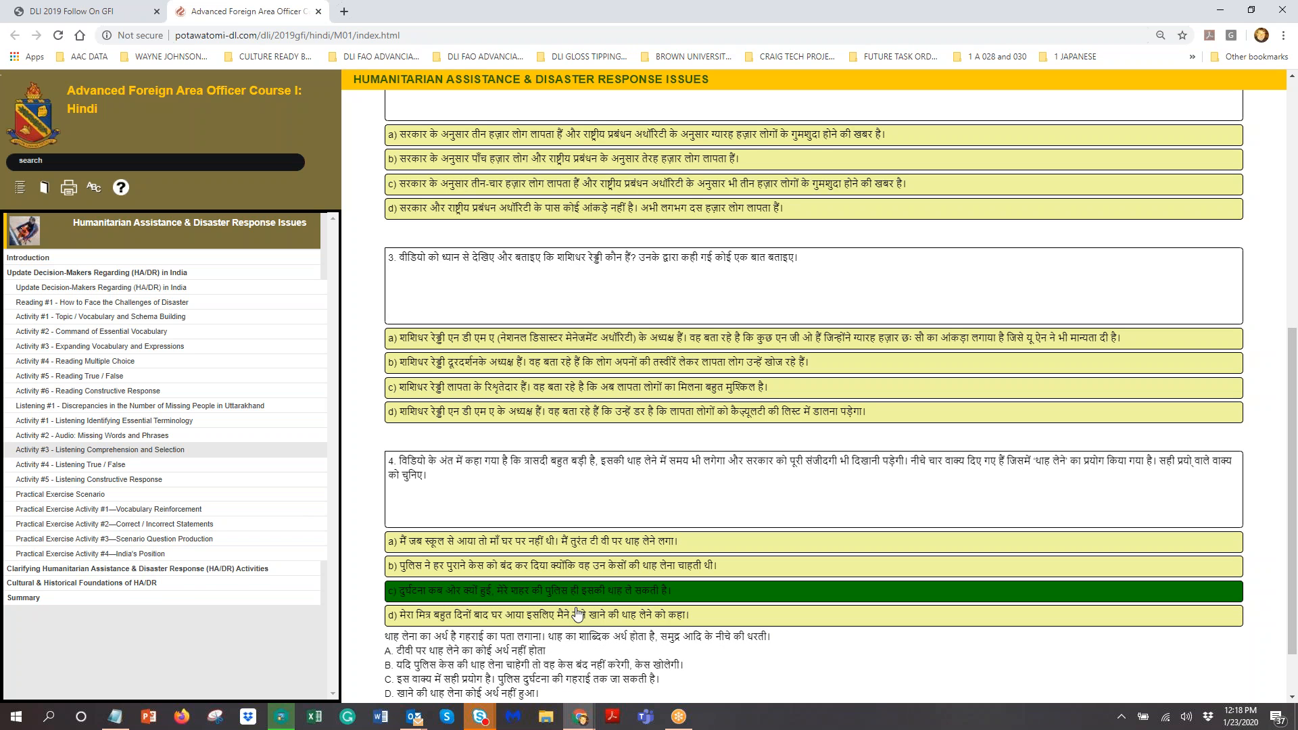
pyautogui.scroll(-2, 579, 614)
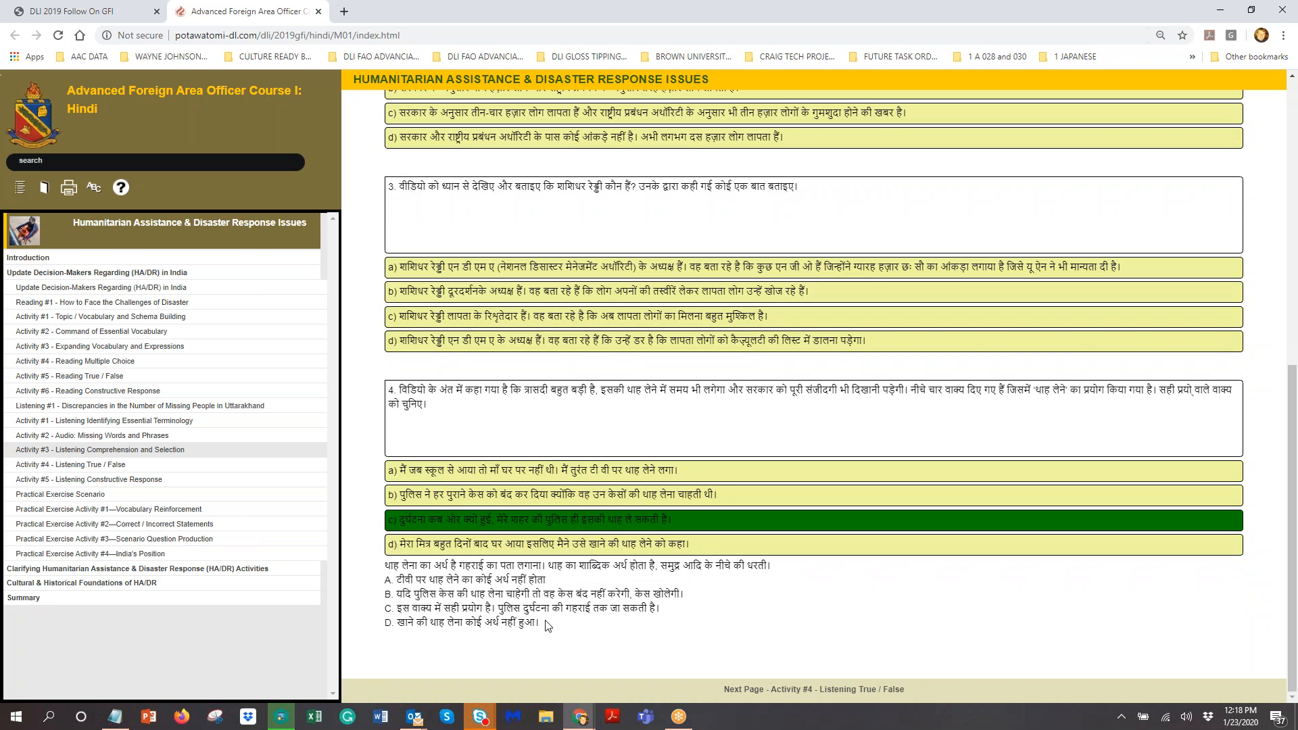
pyautogui.moveTo(539, 625); pyautogui.dragTo(385, 565)
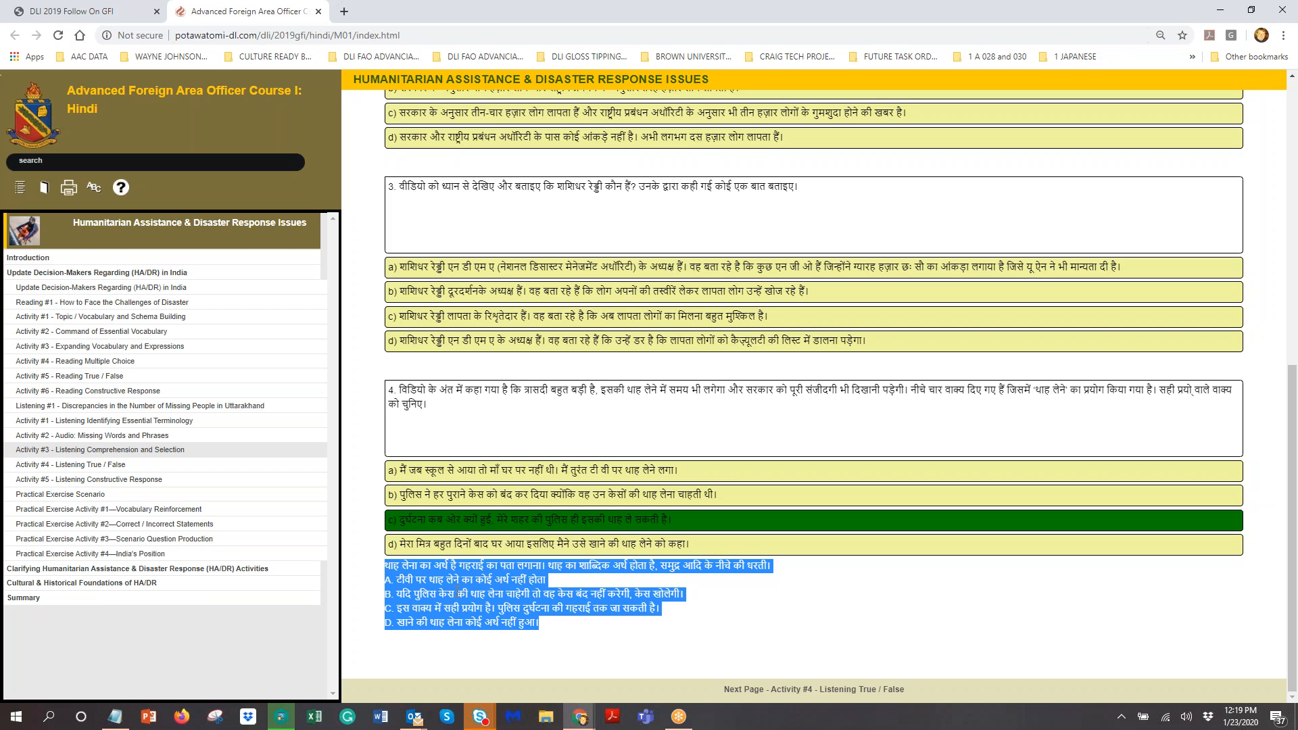
pyautogui.click(575, 608)
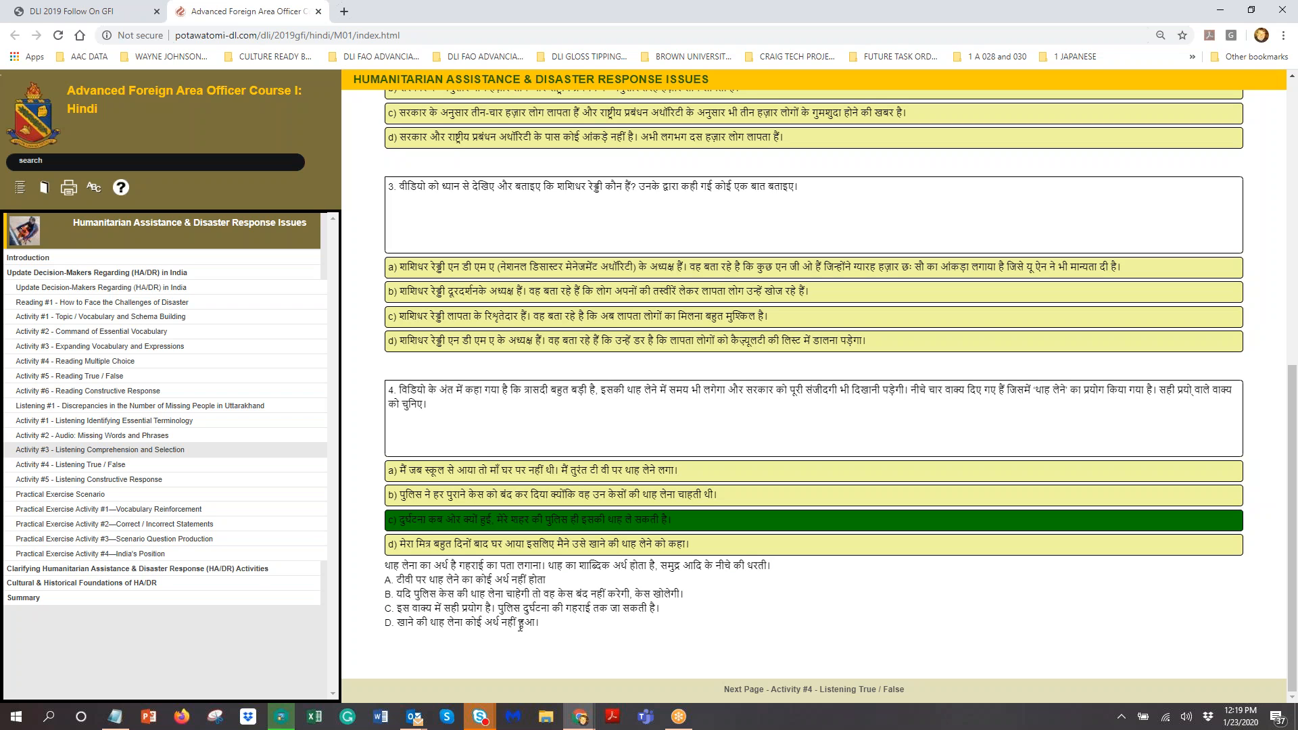
# Step: Switch back to the Storyboard window and examine the lettered feedback lines of Question 4 in Listening Activity 2, highlighting lines C and D
pyautogui.click(1223, 13)
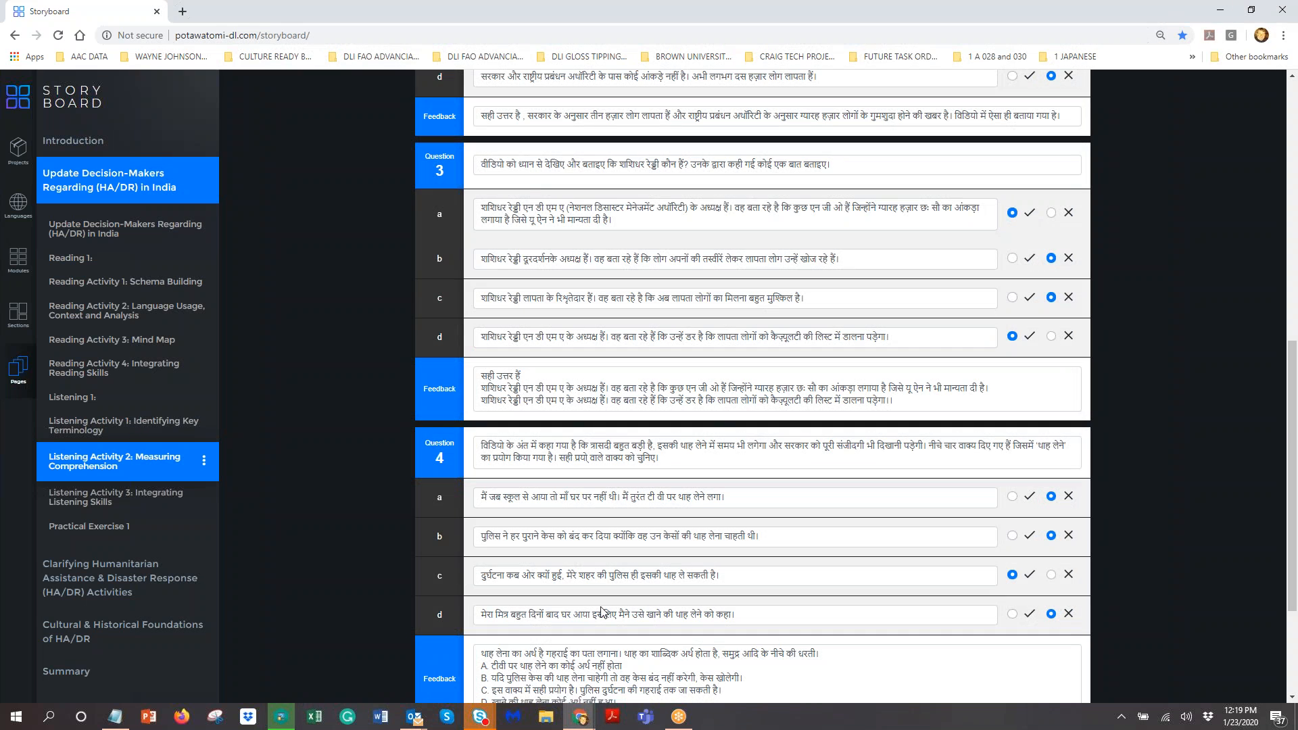
pyautogui.scroll(-1, 672, 654)
pyautogui.scroll(-2, 672, 653)
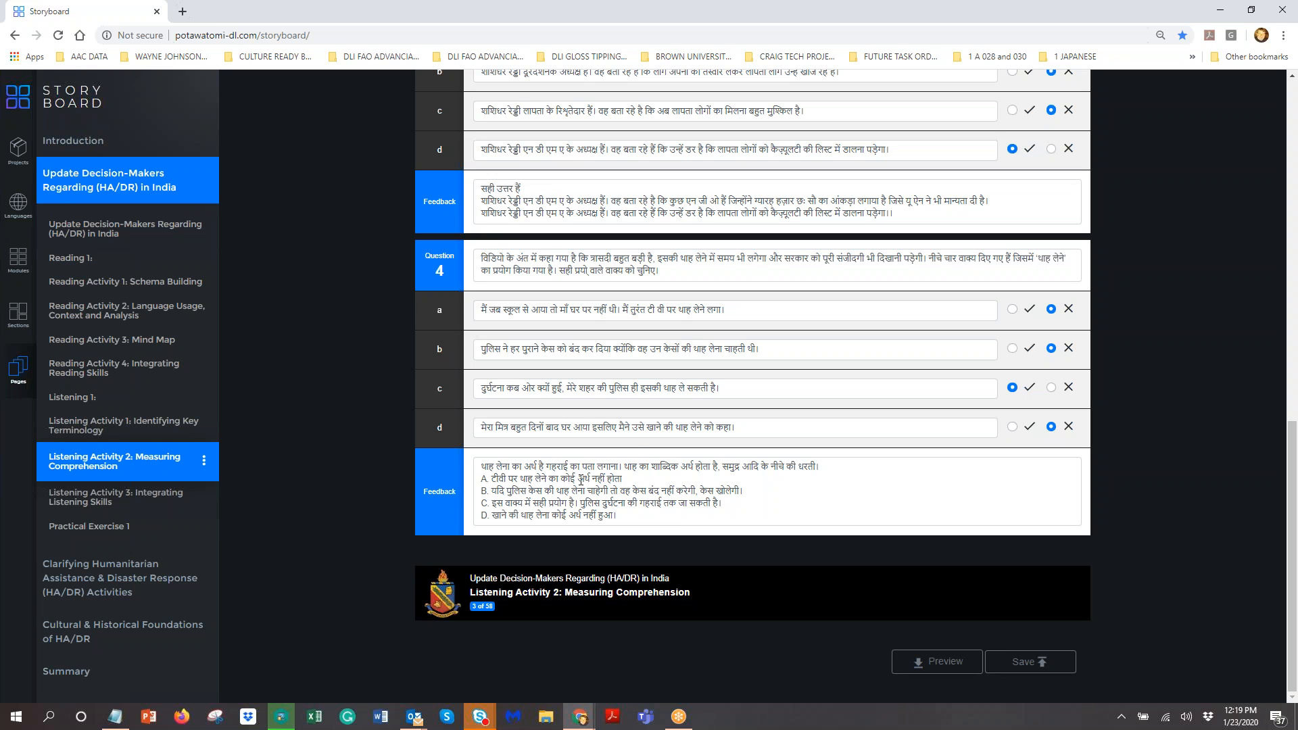
pyautogui.moveTo(723, 506); pyautogui.dragTo(484, 503)
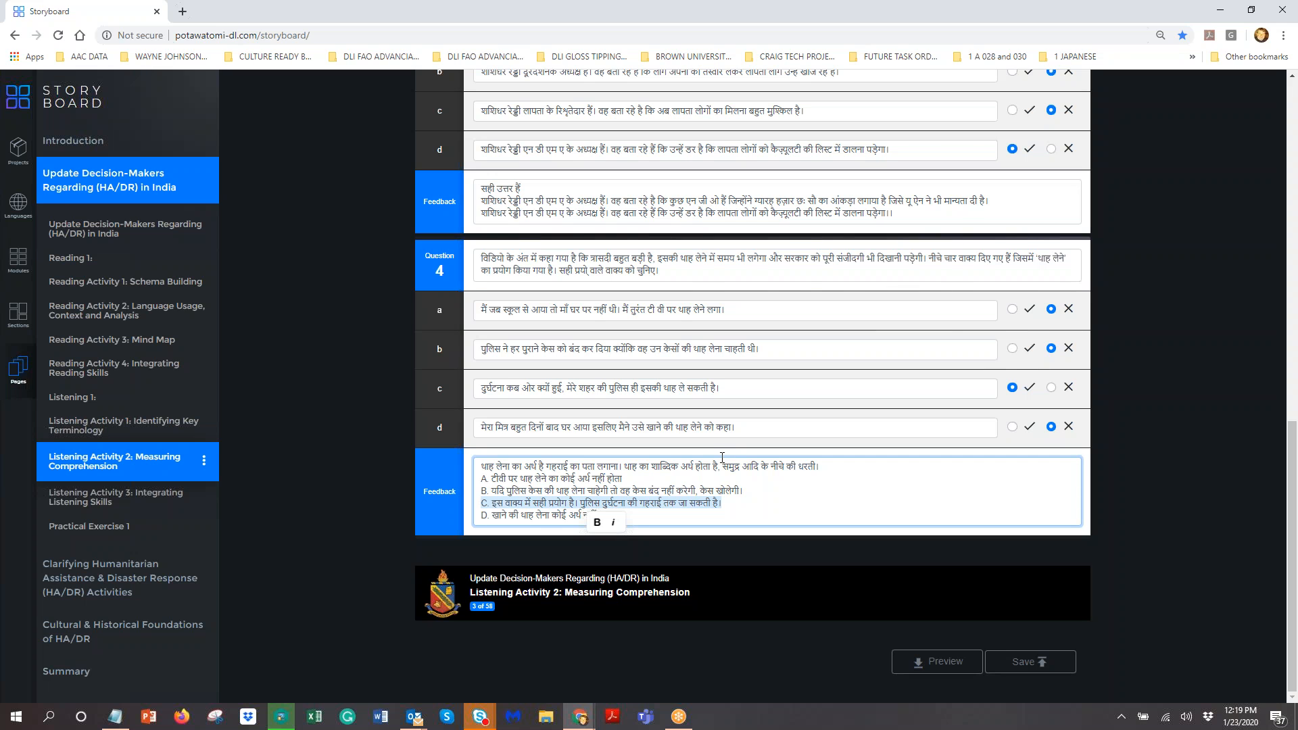
pyautogui.click(774, 492)
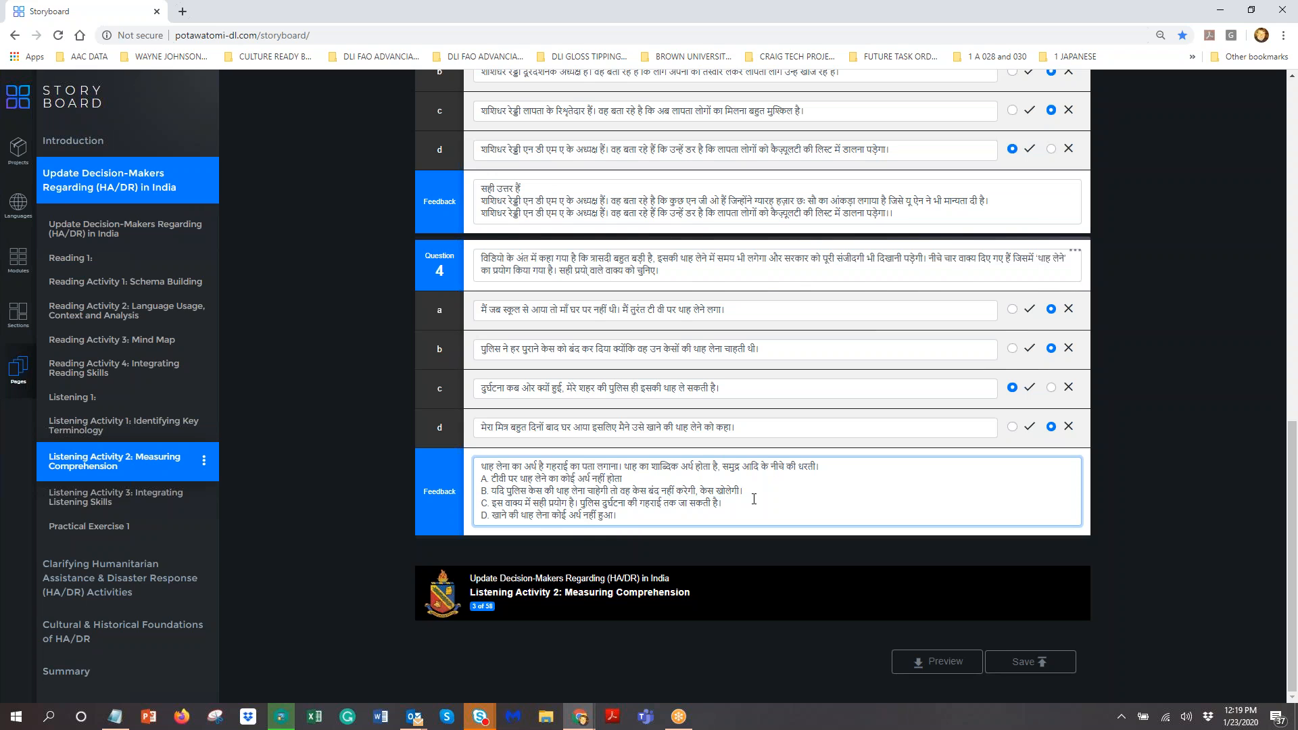
pyautogui.moveTo(722, 503); pyautogui.dragTo(657, 519)
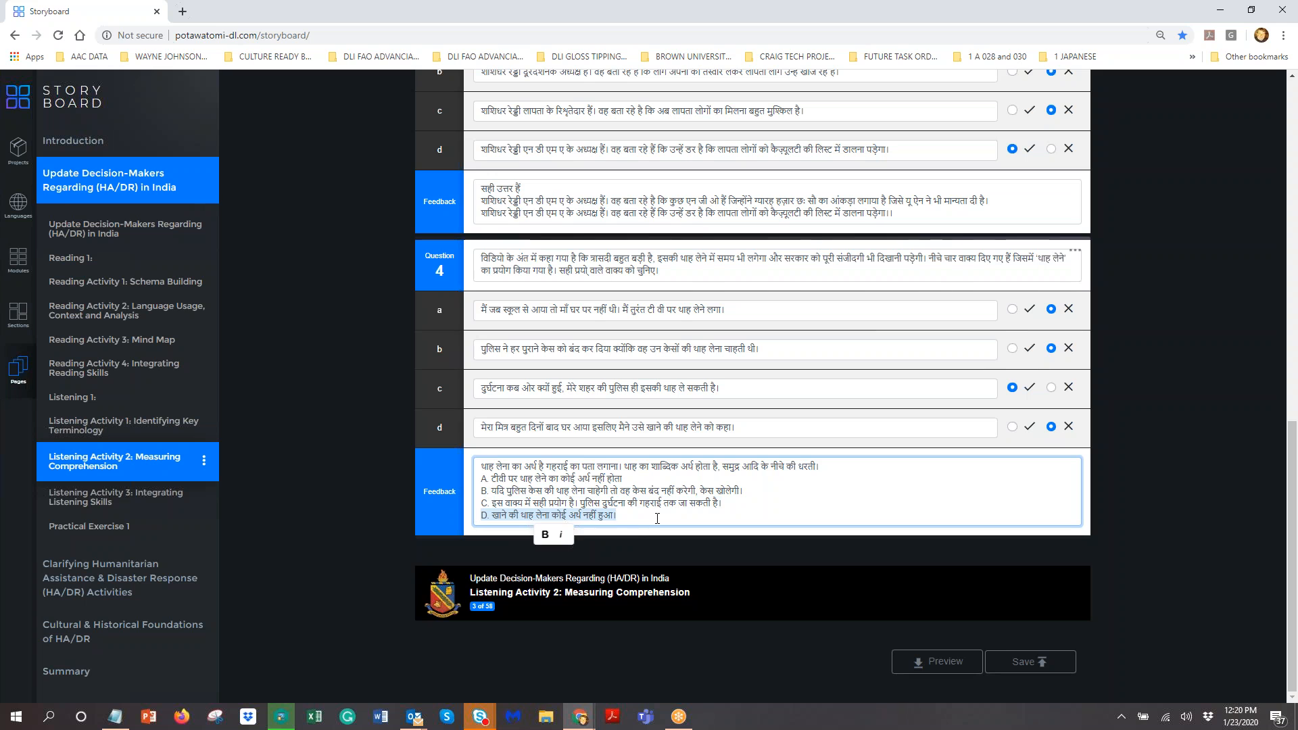
pyautogui.click(657, 518)
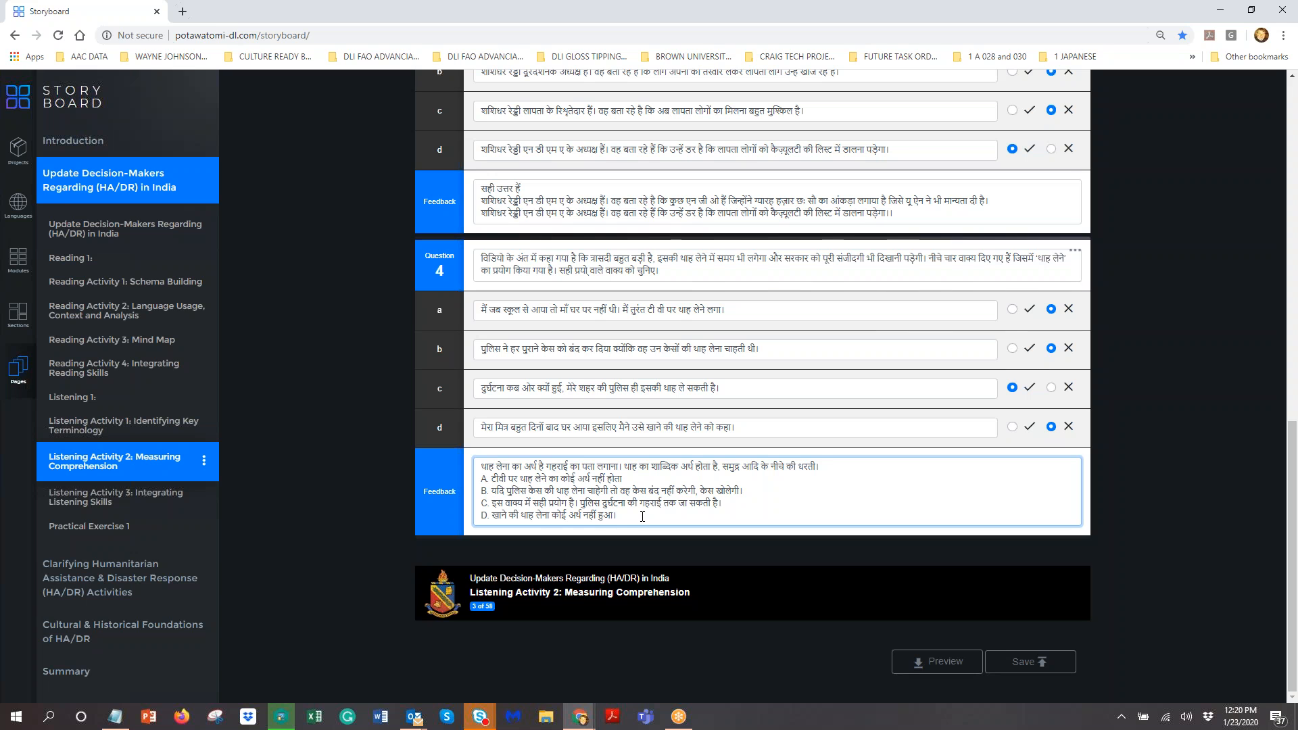
# Step: Copy the whole Question 4 feedback text into an untitled Notepad file and clear the feedback field in Storyboard
pyautogui.moveTo(642, 516); pyautogui.dragTo(482, 466)
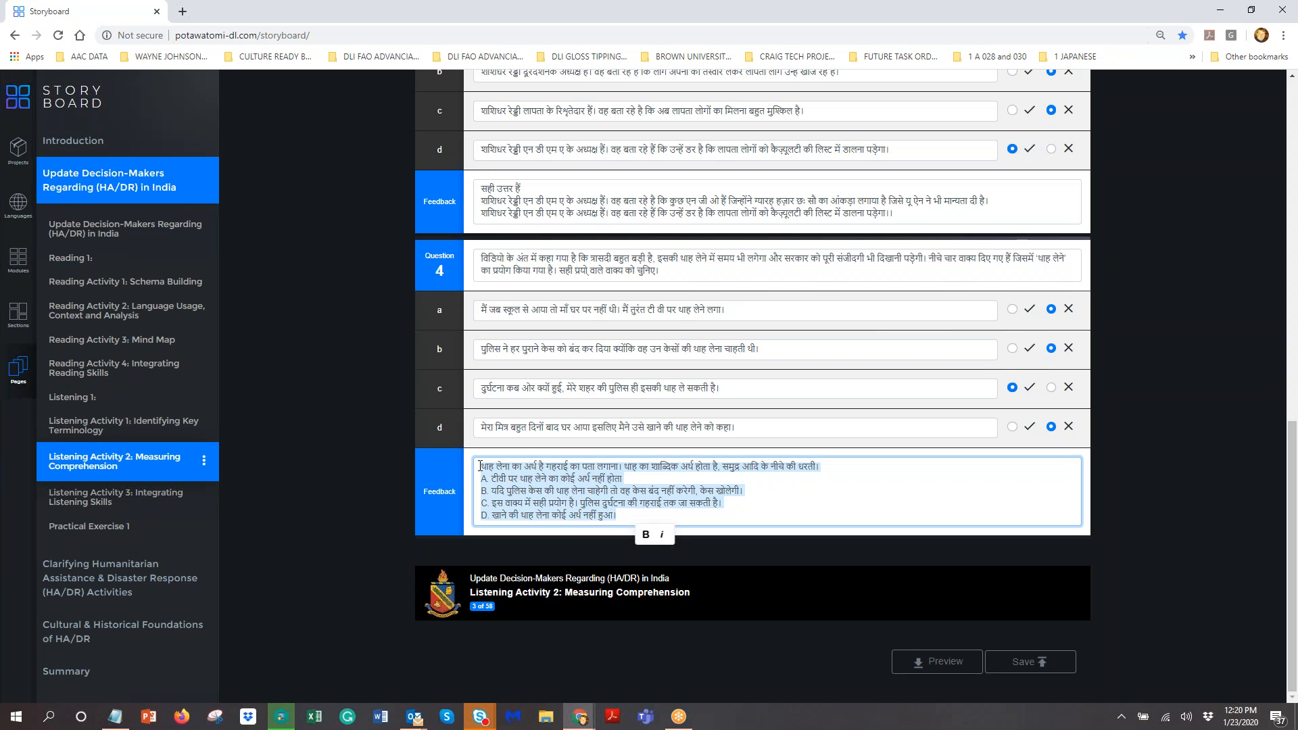
pyautogui.click(113, 722)
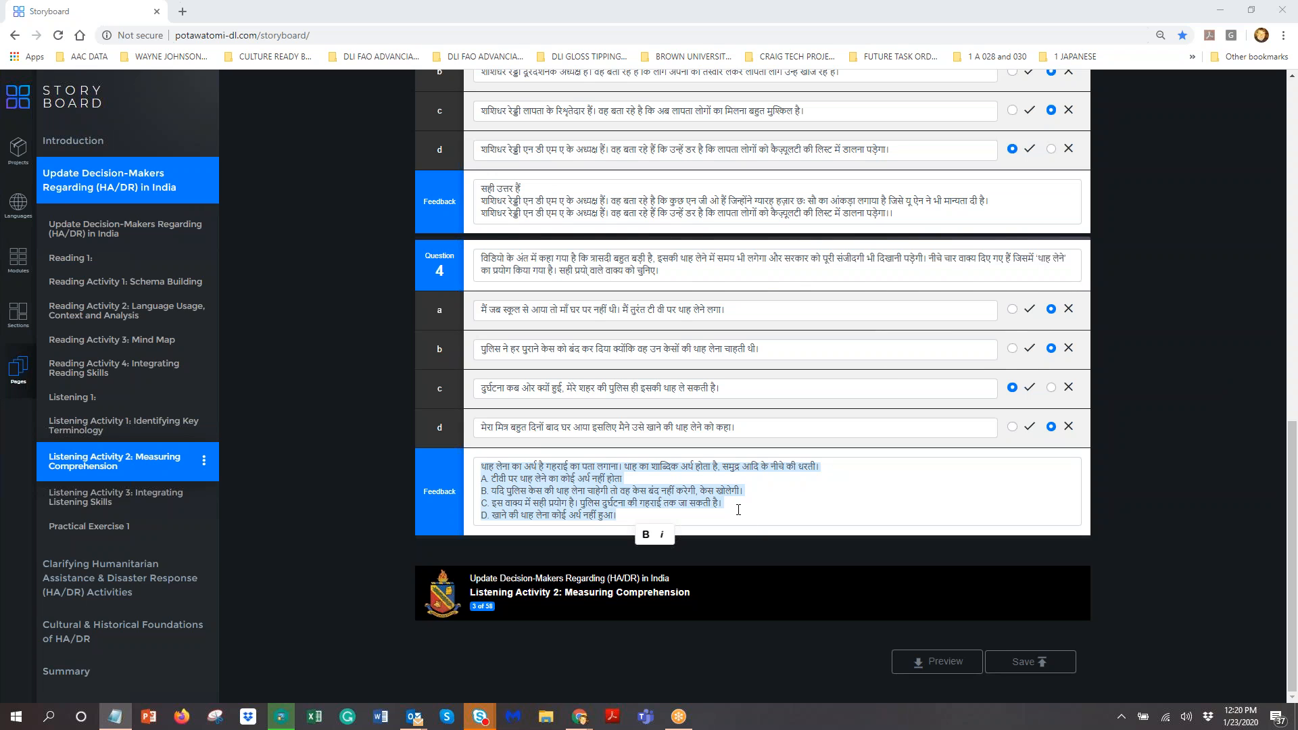
pyautogui.moveTo(616, 516); pyautogui.dragTo(481, 466)
pyautogui.hotkey('ctrl', 'c')
pyautogui.press('BackSpace')
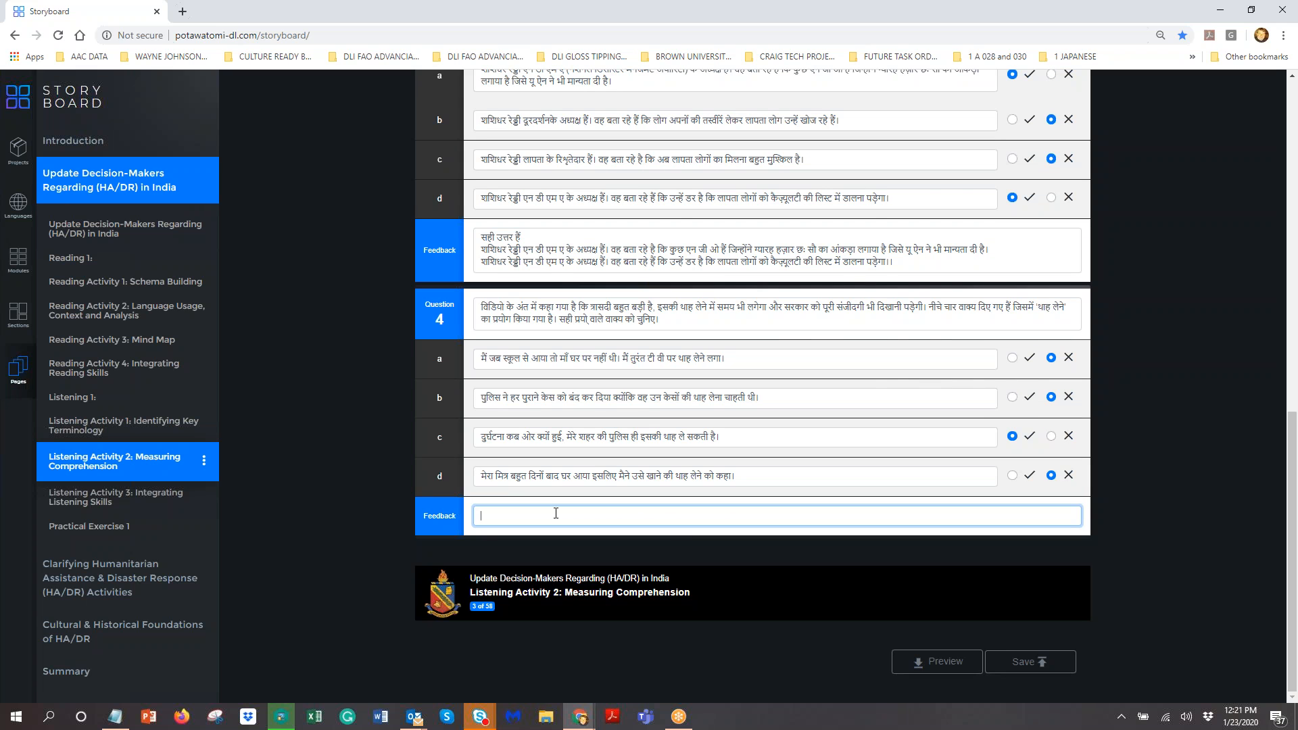
pyautogui.press('Tab')
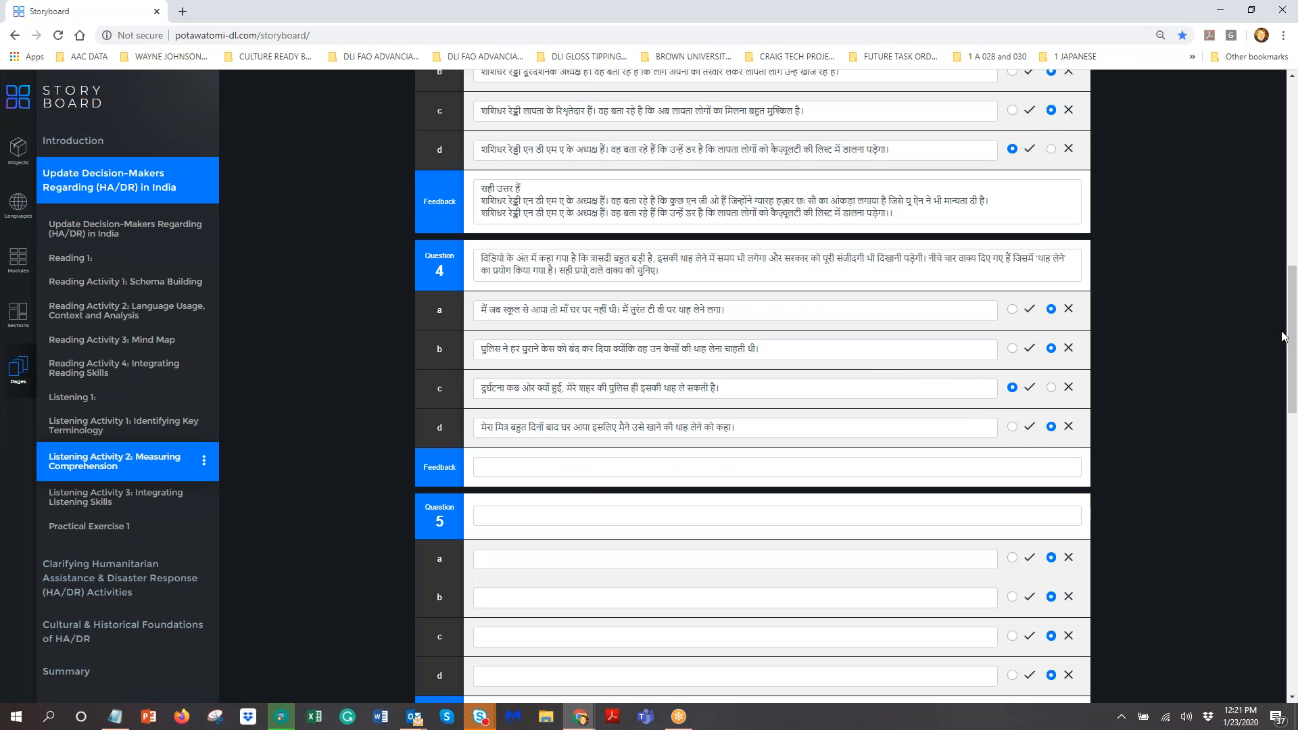
# Step: Bring the Notepad copy of the feedback to the front, maximize it, and enlarge its text to 150%
pyautogui.moveTo(1297, 193); pyautogui.dragTo(817, 200)
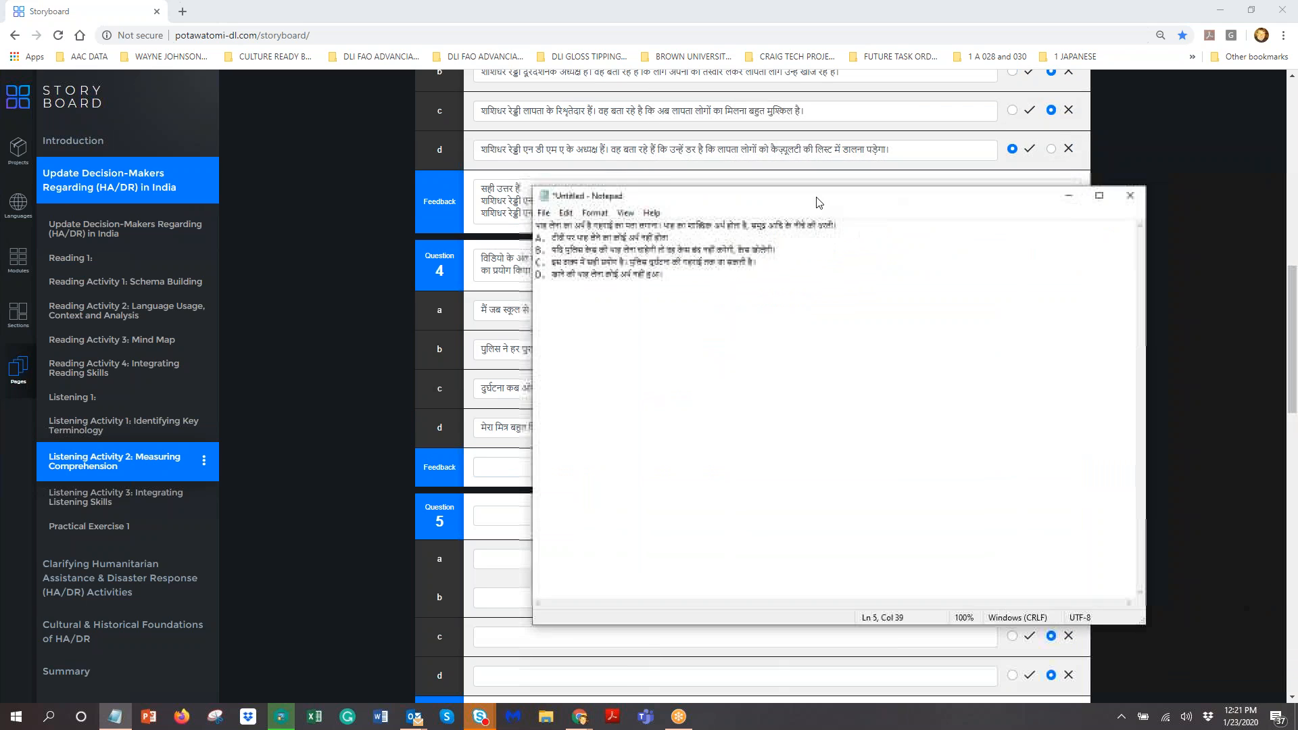
pyautogui.scroll(5, 888, 240)
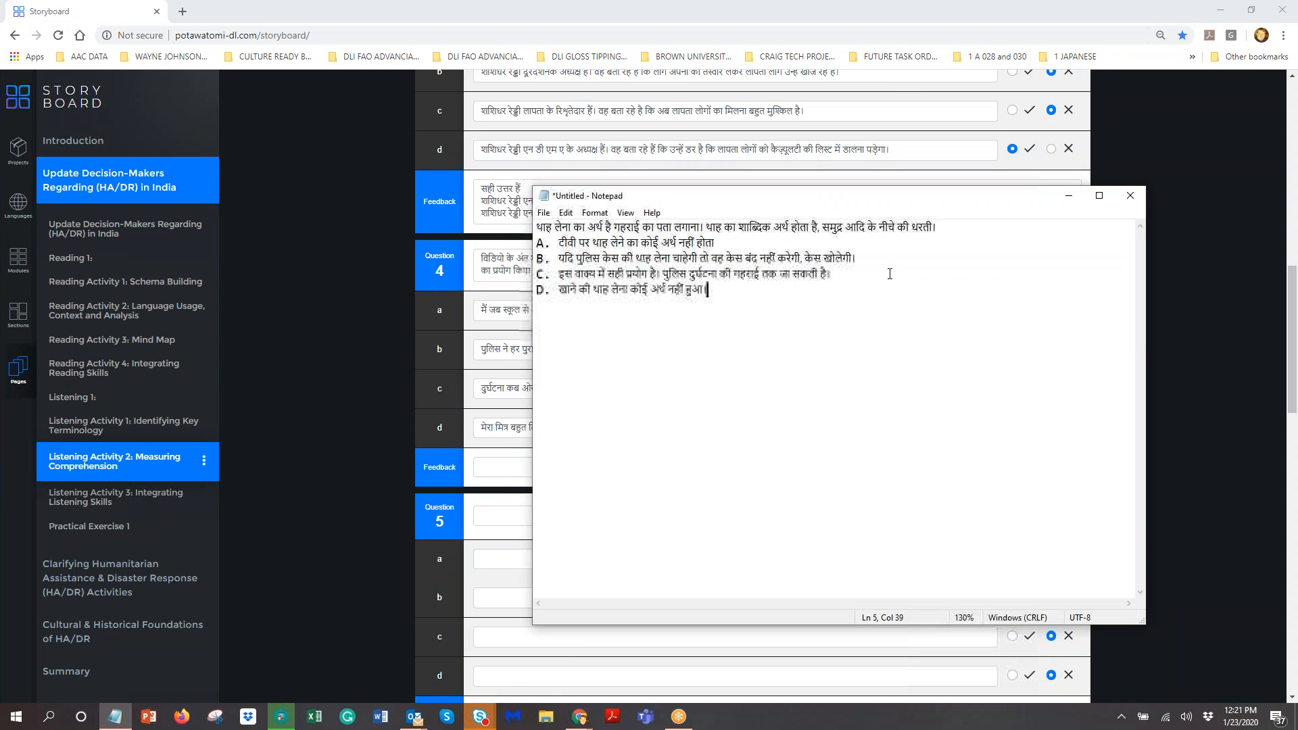
pyautogui.click(1099, 196)
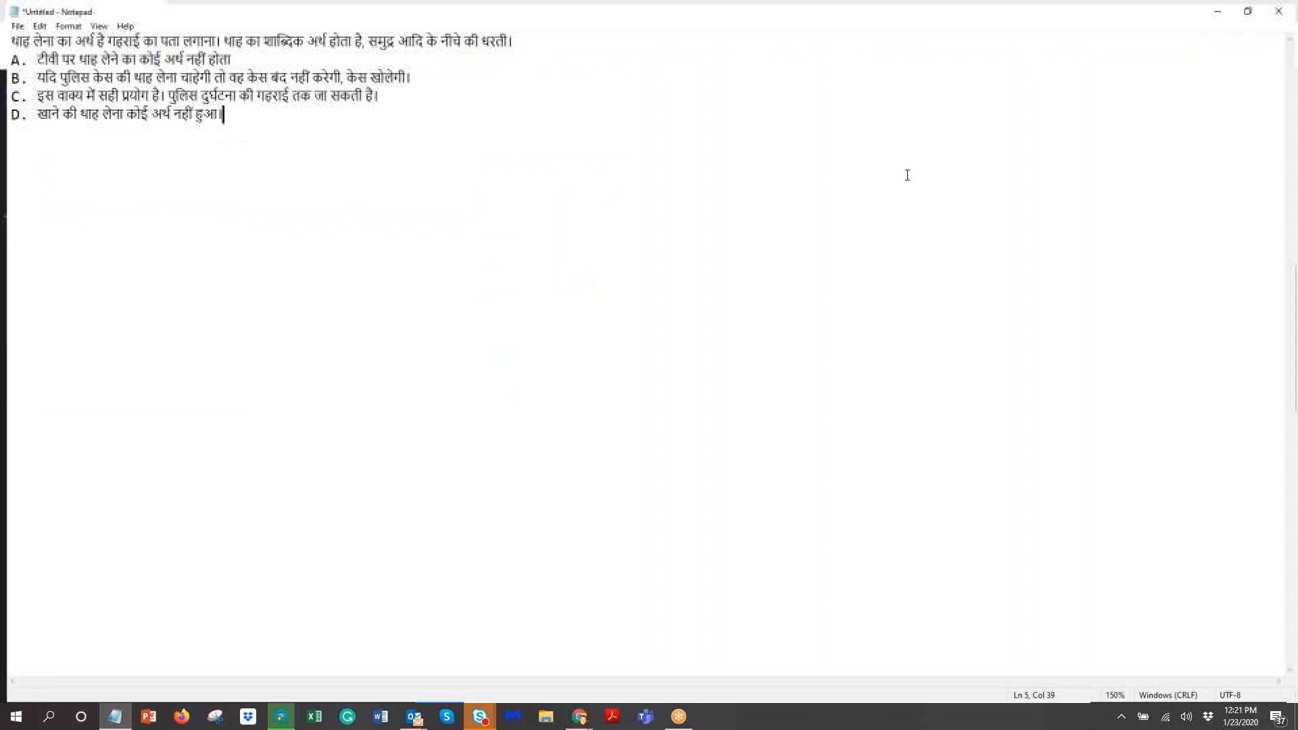
pyautogui.click(546, 33)
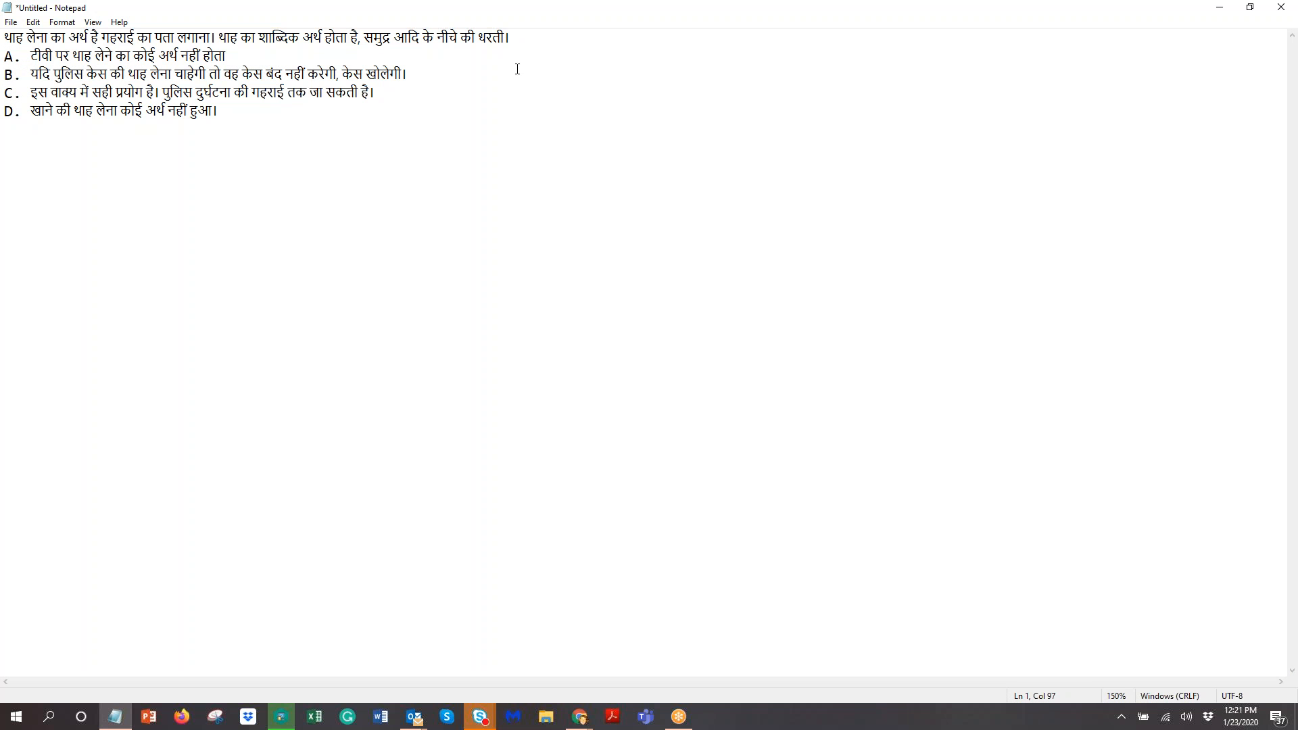
# Step: Switch to Word, paste the feedback text into a new blank document, and show formatting marks at 130% zoom
pyautogui.click(381, 717)
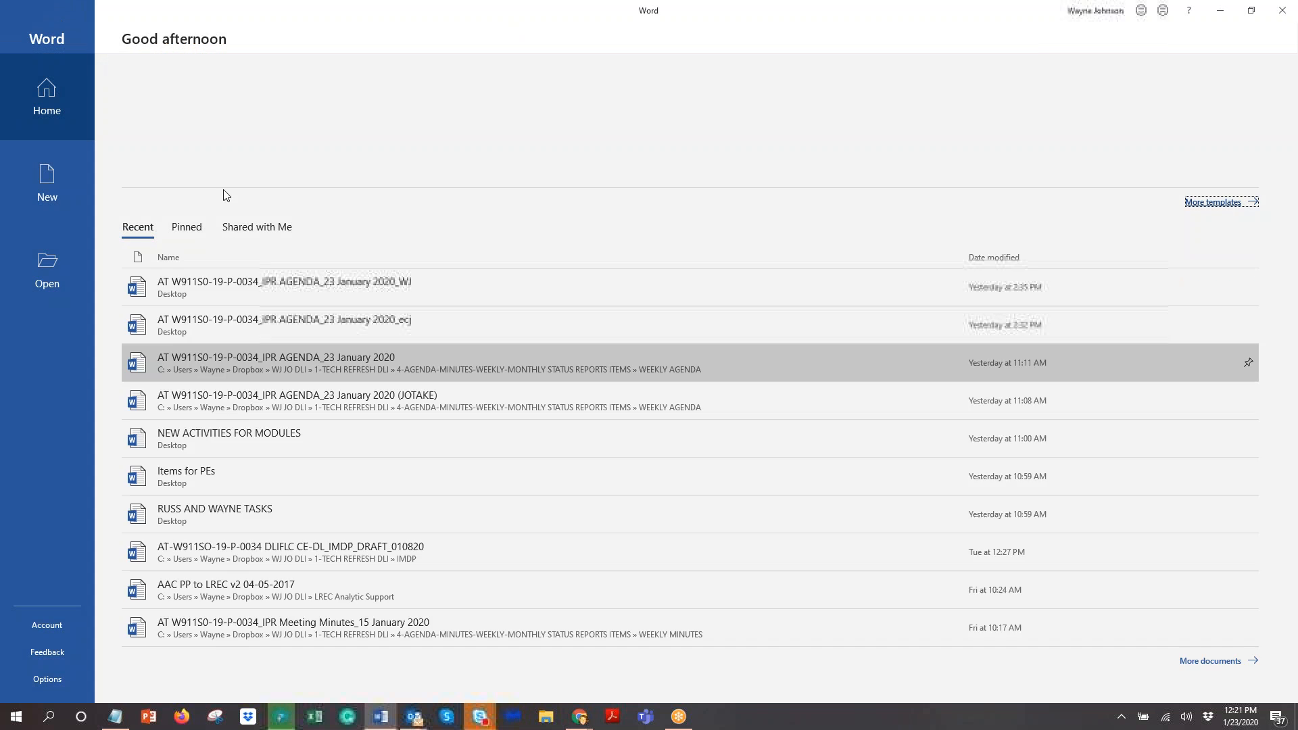
pyautogui.click(183, 138)
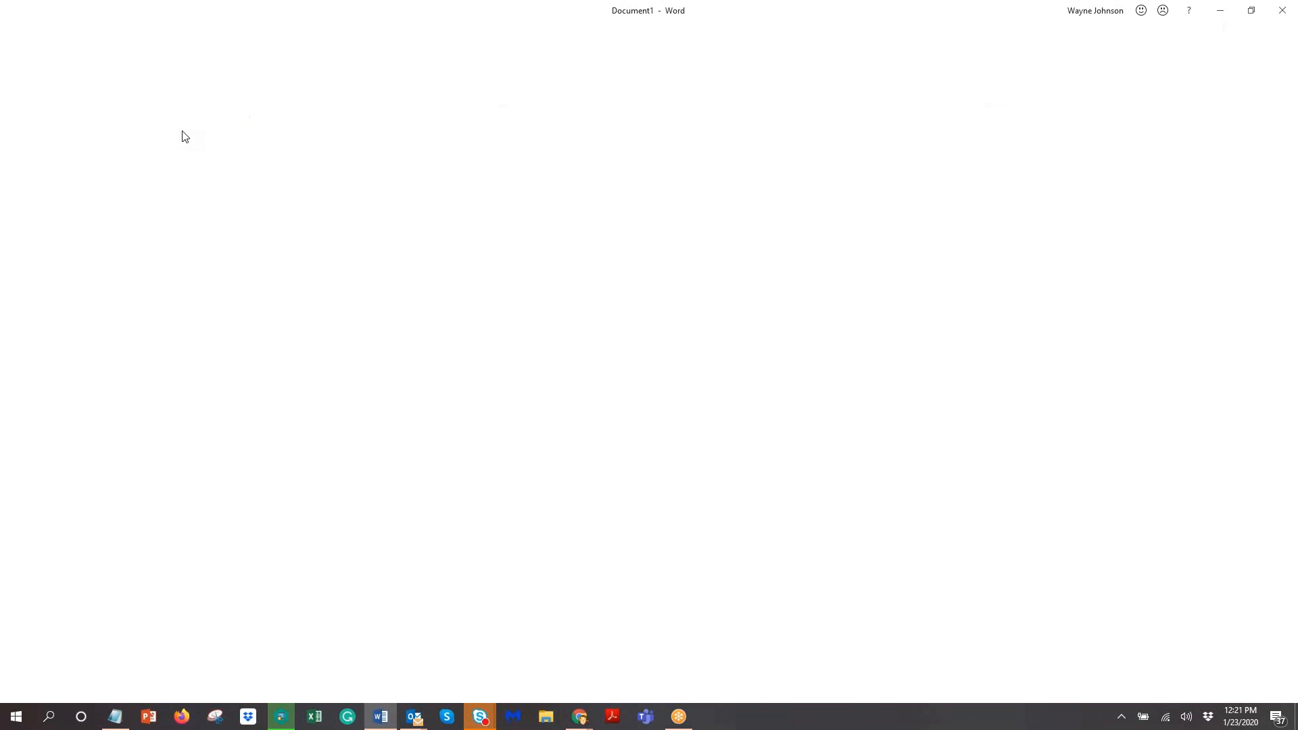
pyautogui.hotkey('ctrl', 'v')
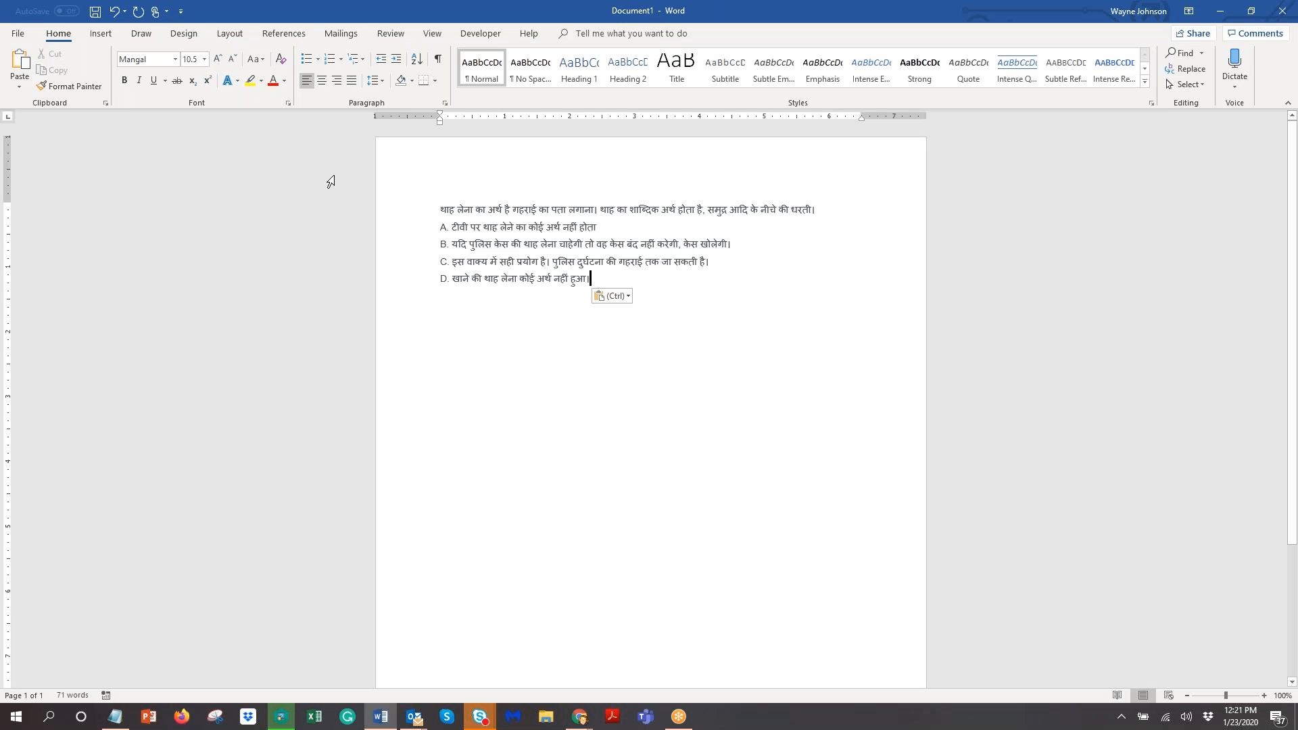
pyautogui.hotkey('ctrl', 'shift', '8')
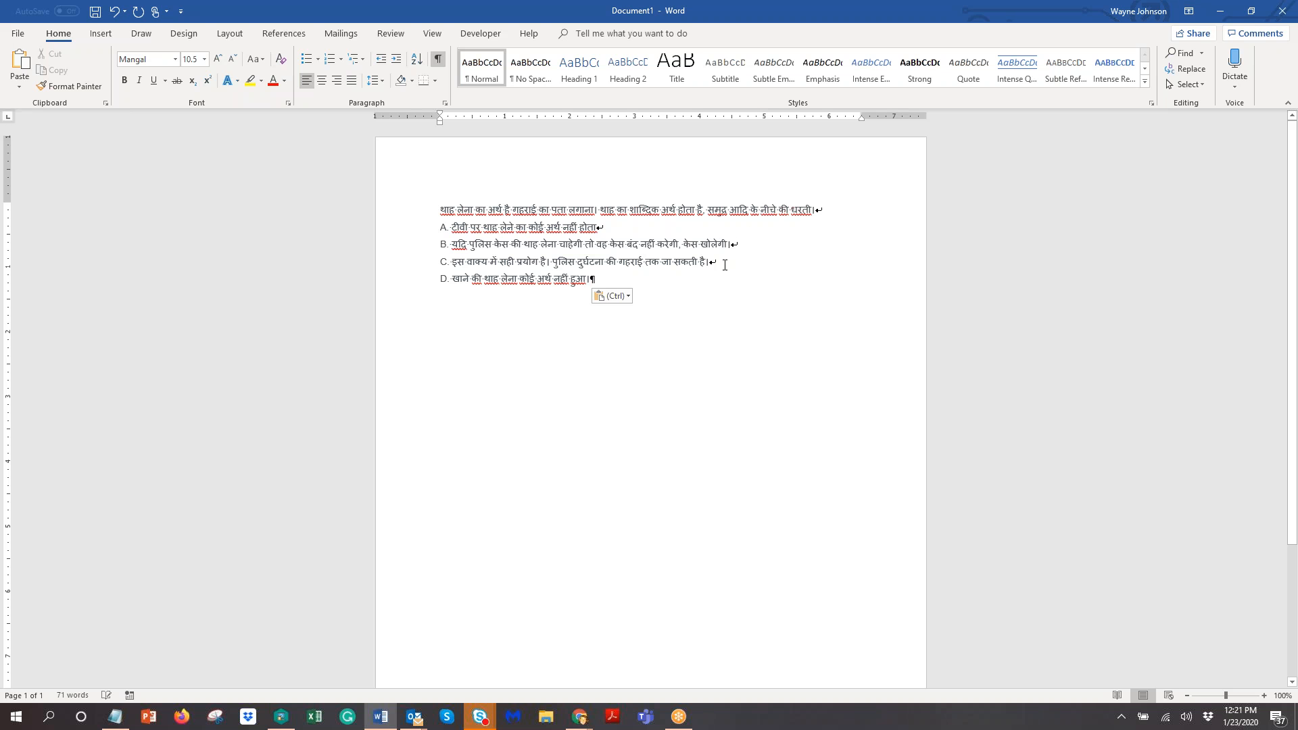
pyautogui.keyDown('ctrl'); pyautogui.scroll(3, 729, 265); pyautogui.keyUp('ctrl')
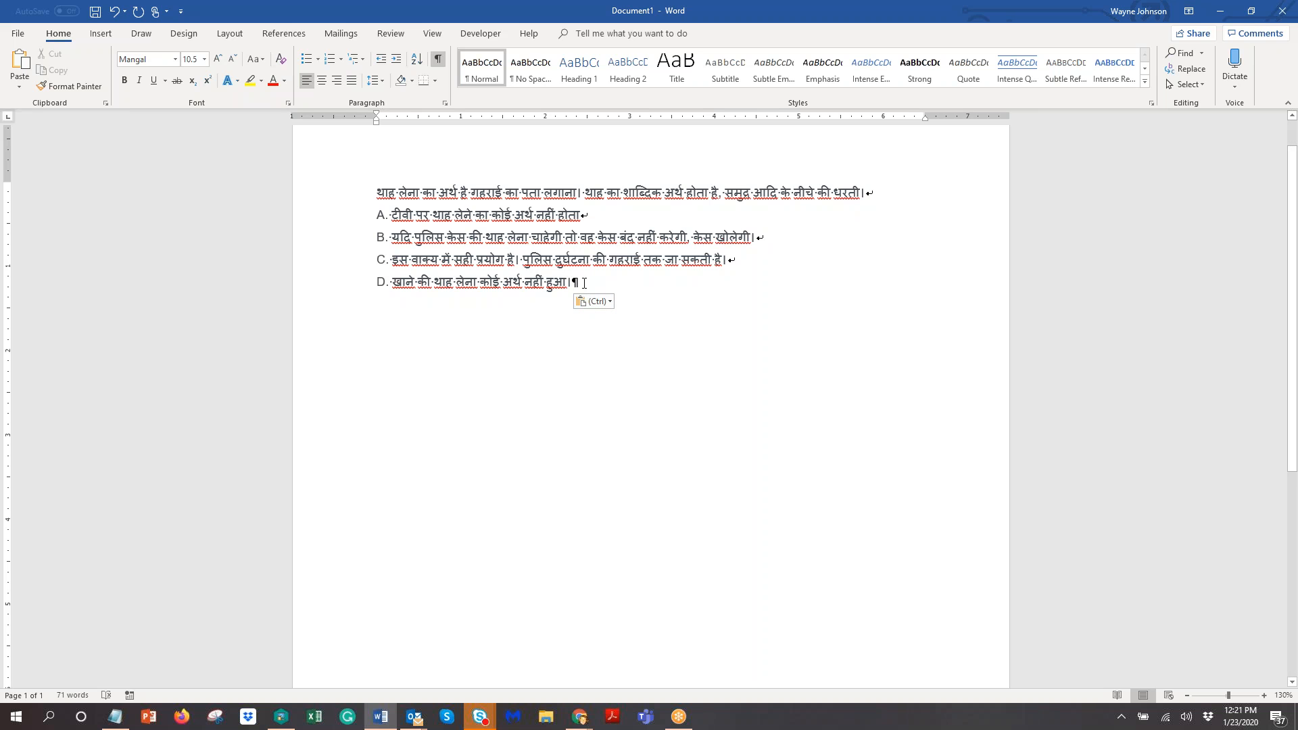
# Step: Add two empty paragraphs below the pasted feedback in Word and select its first line for copying
pyautogui.press('Return')
pyautogui.press('Return')
pyautogui.moveTo(871, 189); pyautogui.dragTo(375, 192)
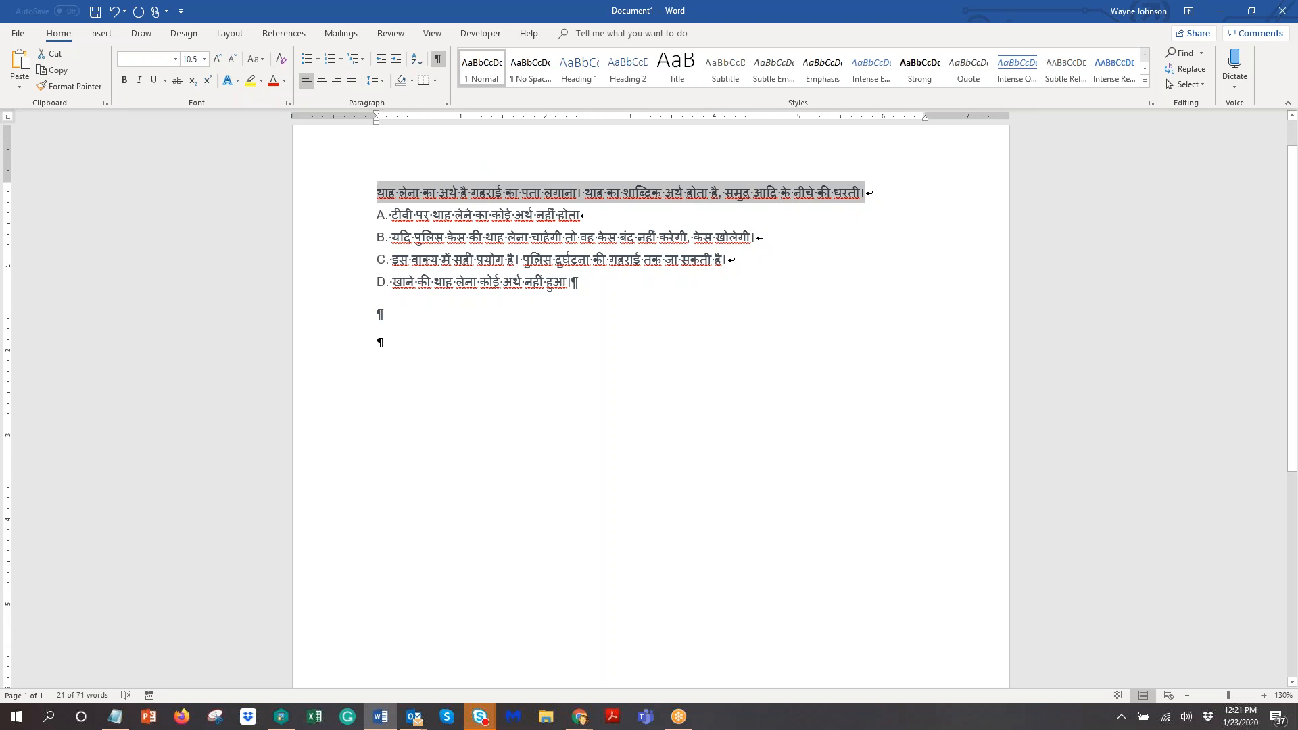
pyautogui.click(383, 344)
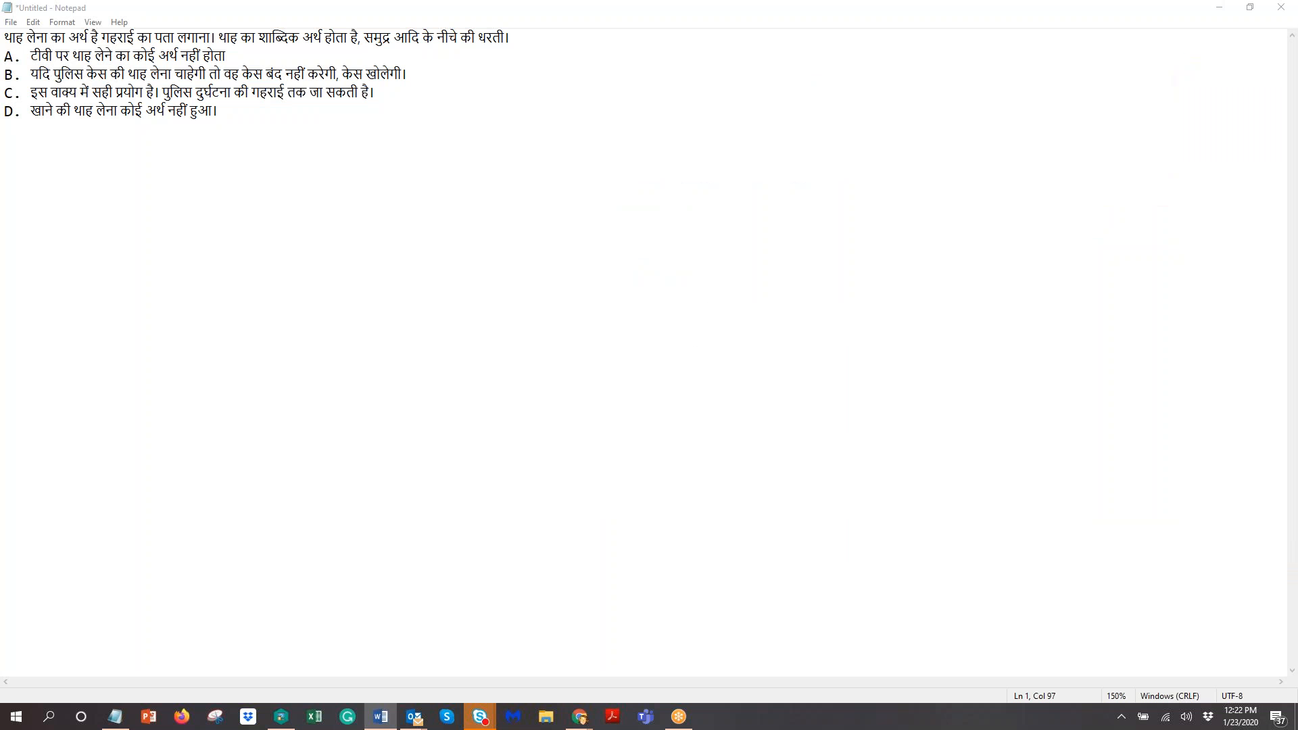
# Step: Discard the unsaved Notepad file and paste the first feedback line, about the meaning of थाह लेना, into Question 4's empty feedback field in Storyboard
pyautogui.click(1281, 7)
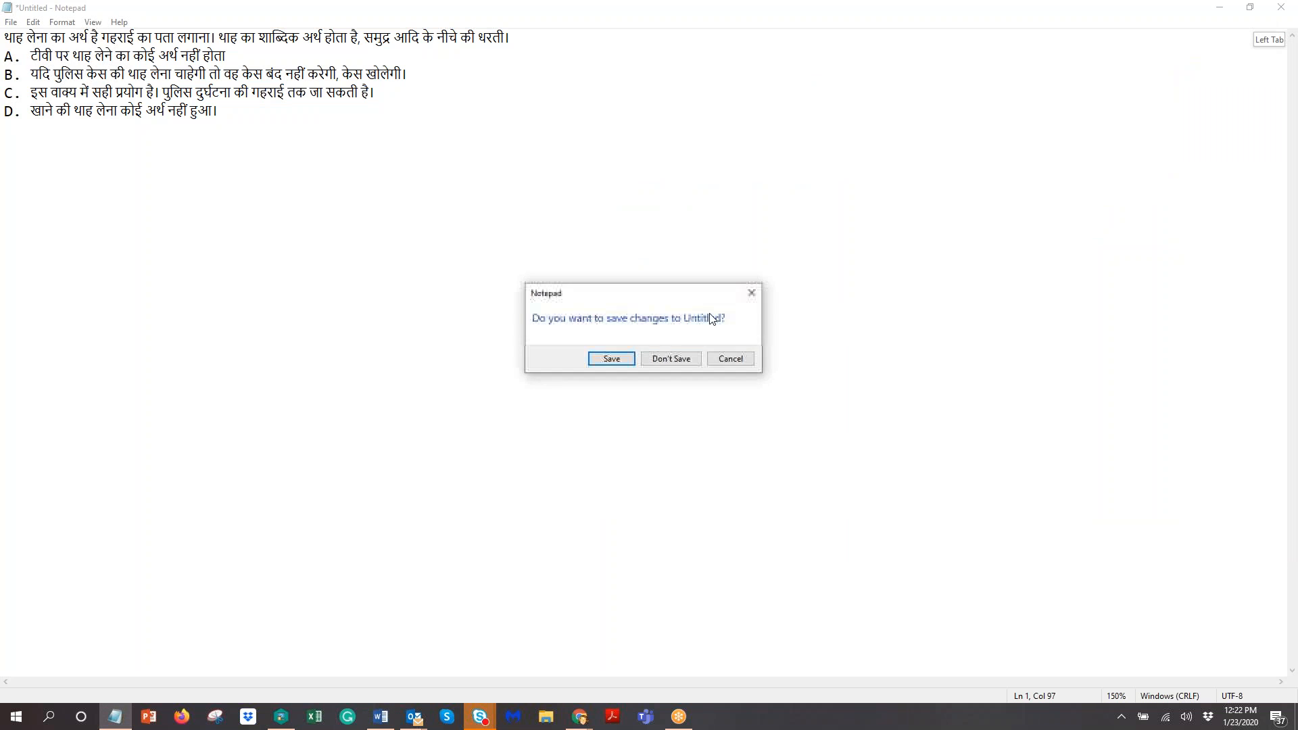
pyautogui.click(685, 363)
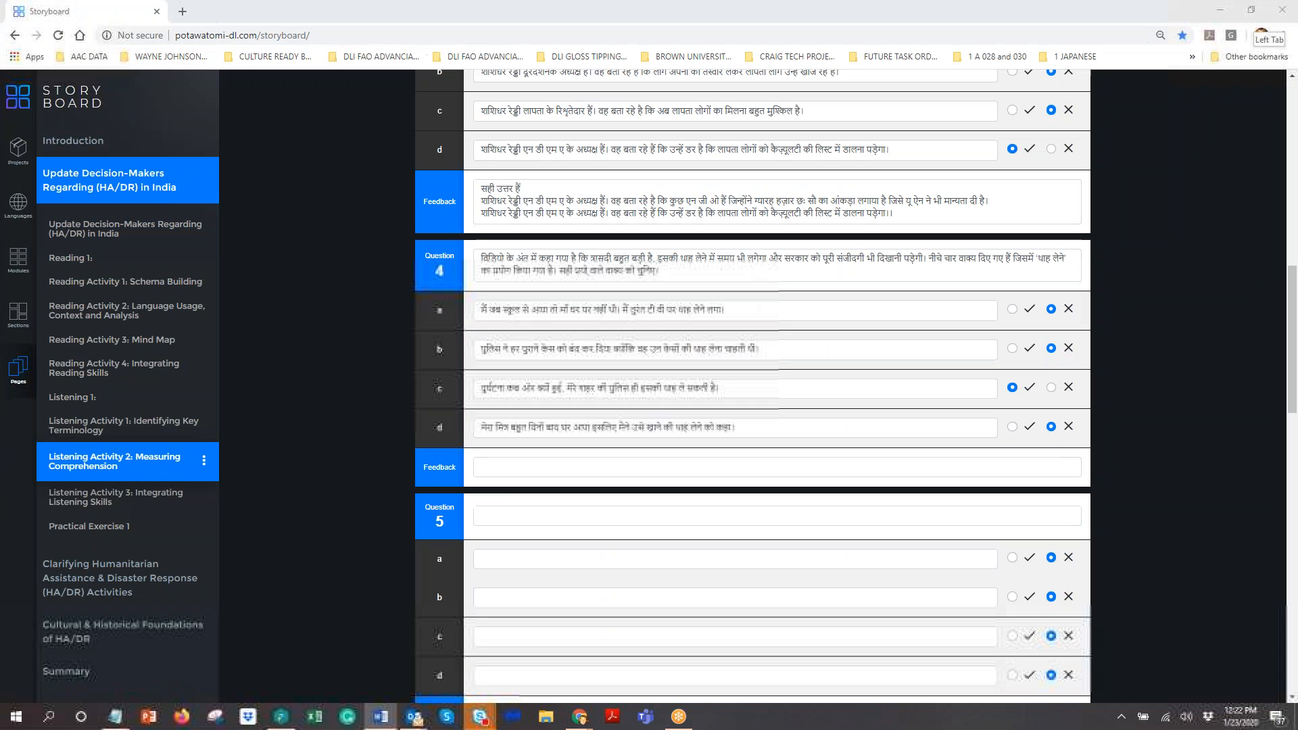
pyautogui.click(504, 471)
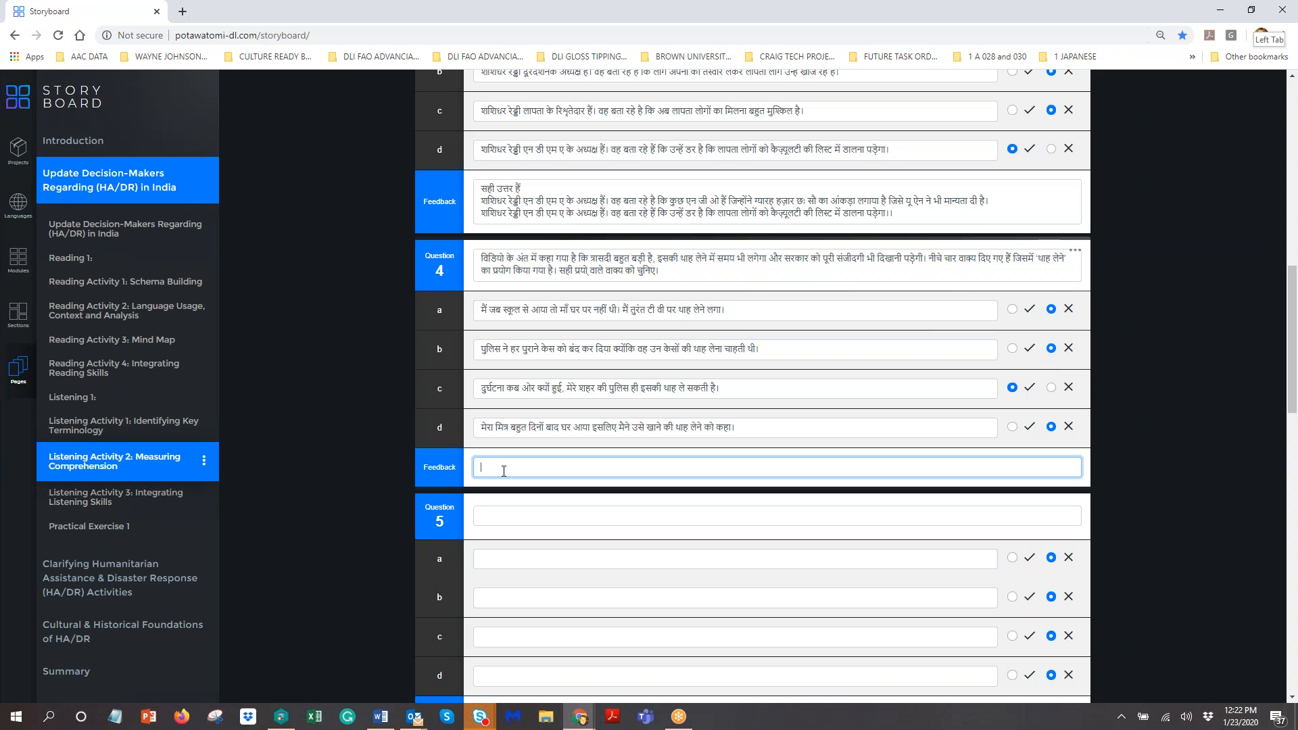
pyautogui.write('थाहलेनेकाअर्थहैगहराईकापतालगाना।थाहकाशाब्दिकअर्थहोताहै, समुद्रआदिकेनीचेकीधरती।')
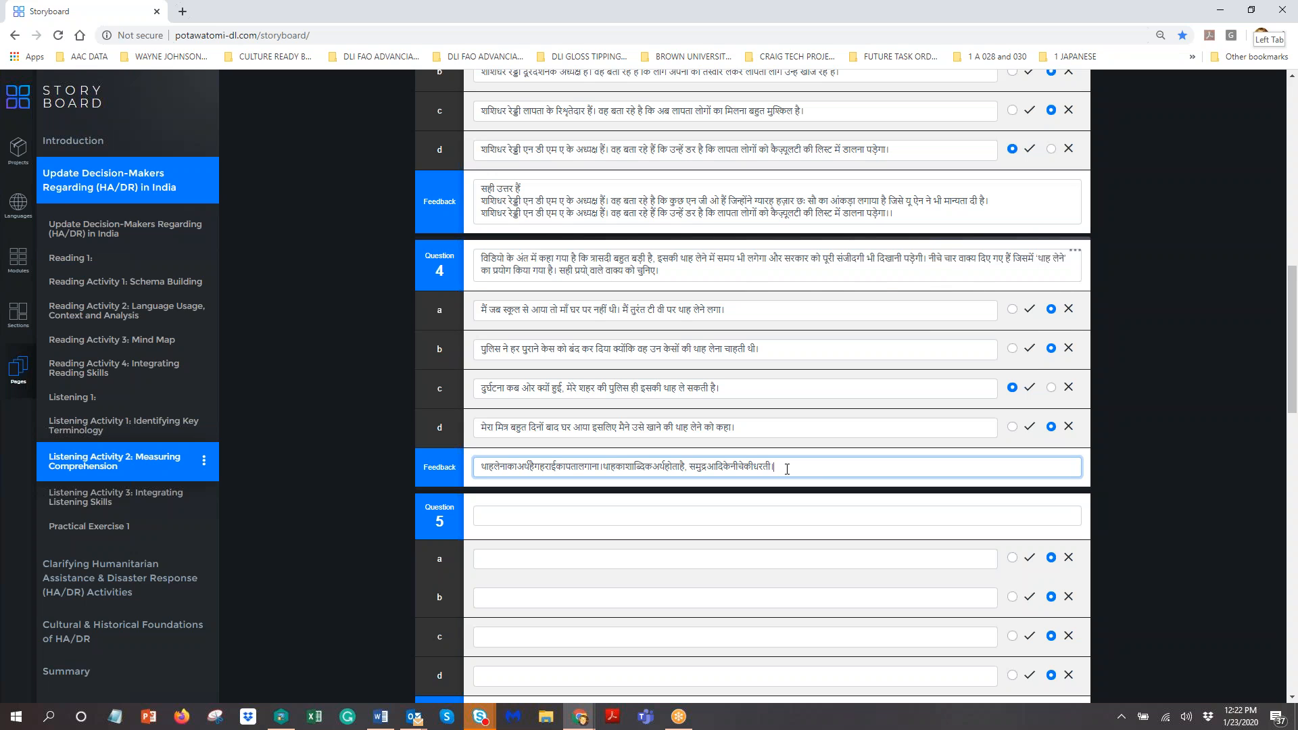
pyautogui.press('Return')
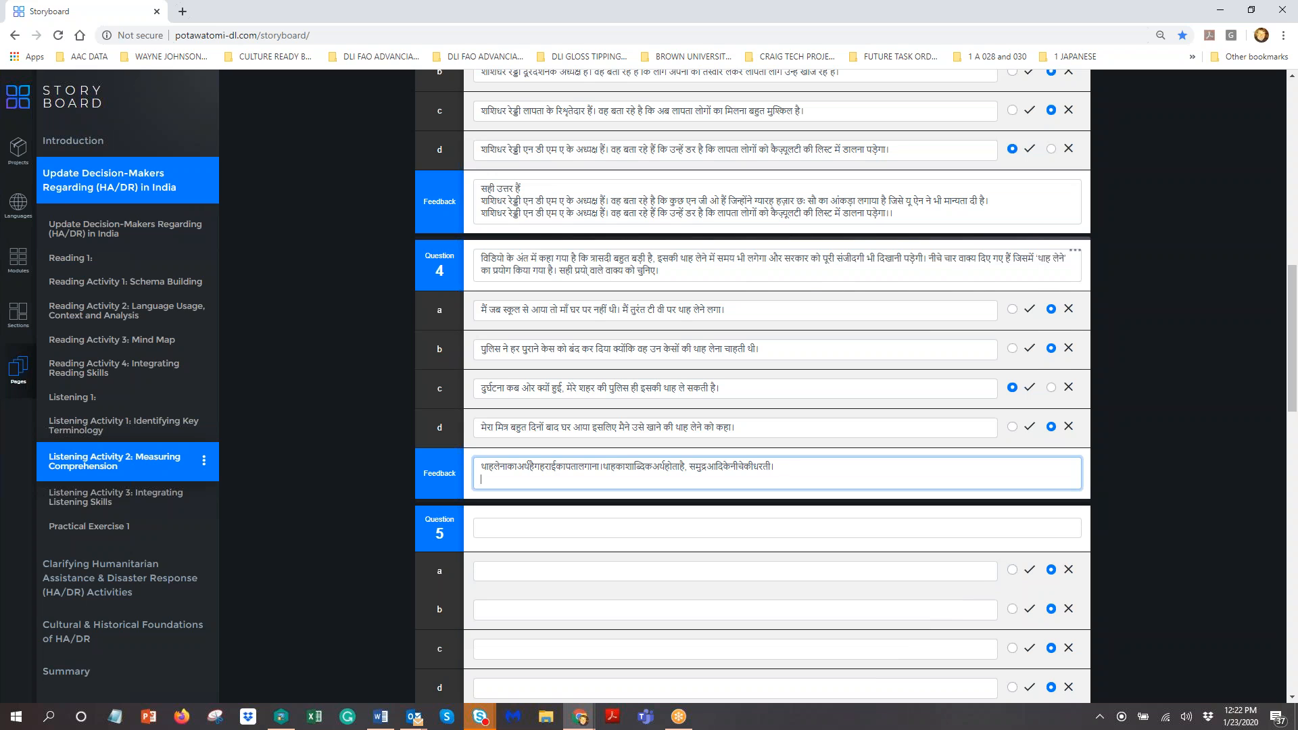
# Step: Copy the explanations for answers A and B from Word into Question 4's feedback, each on its own line
pyautogui.hotkey('alt', 'Tab')
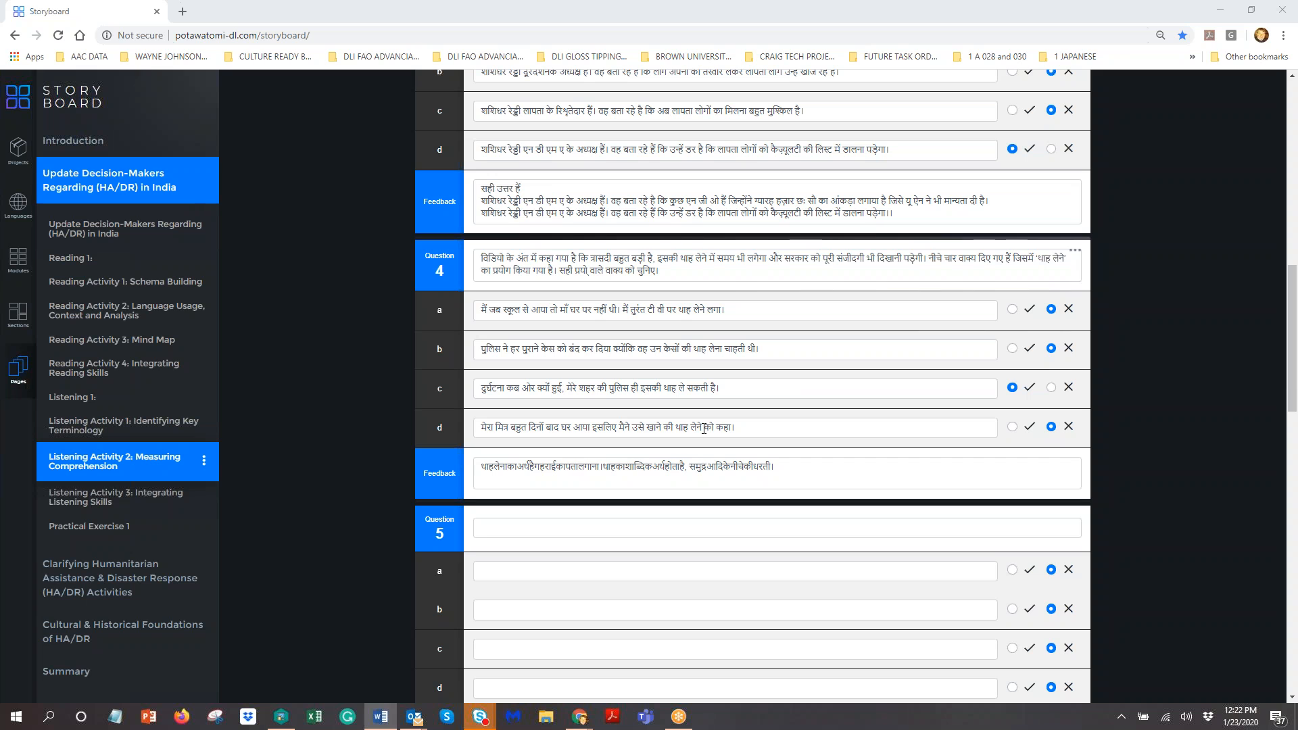
pyautogui.click(684, 486)
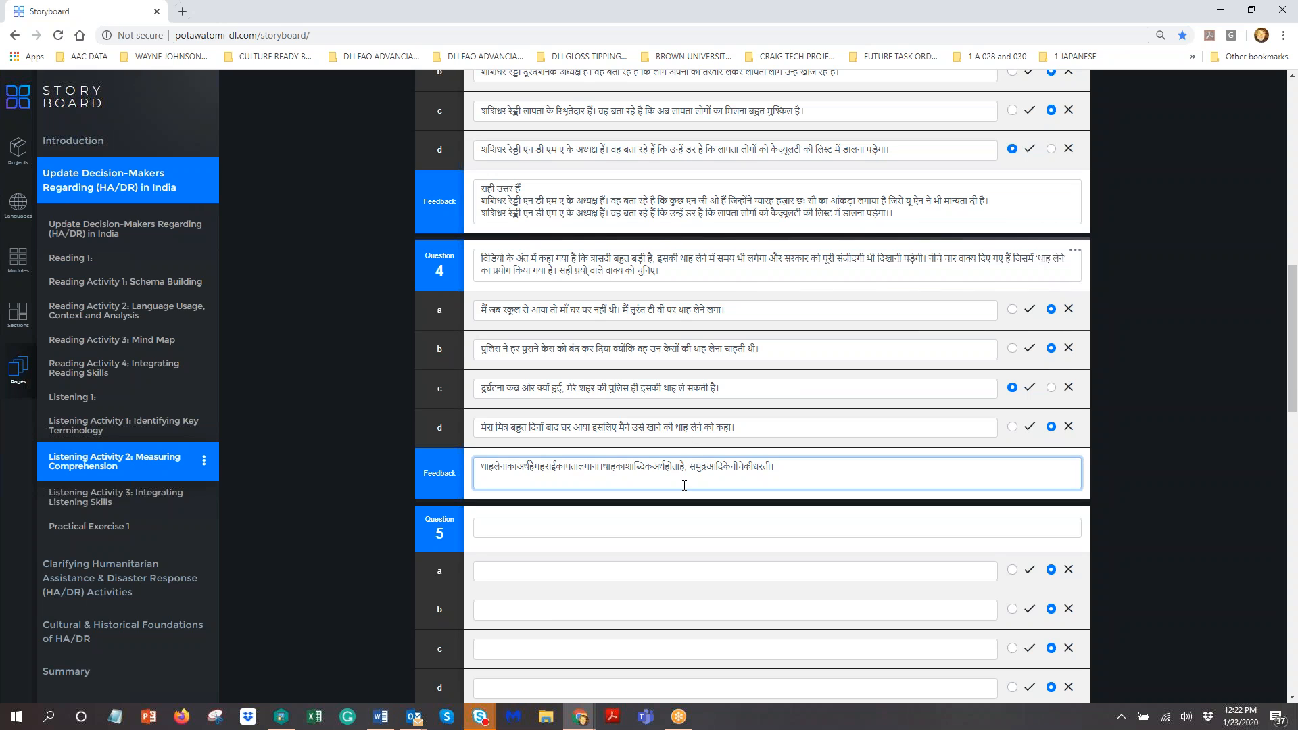
pyautogui.write('टीवीपरथाहलेनेकाकोईअर्थनहींहोता')
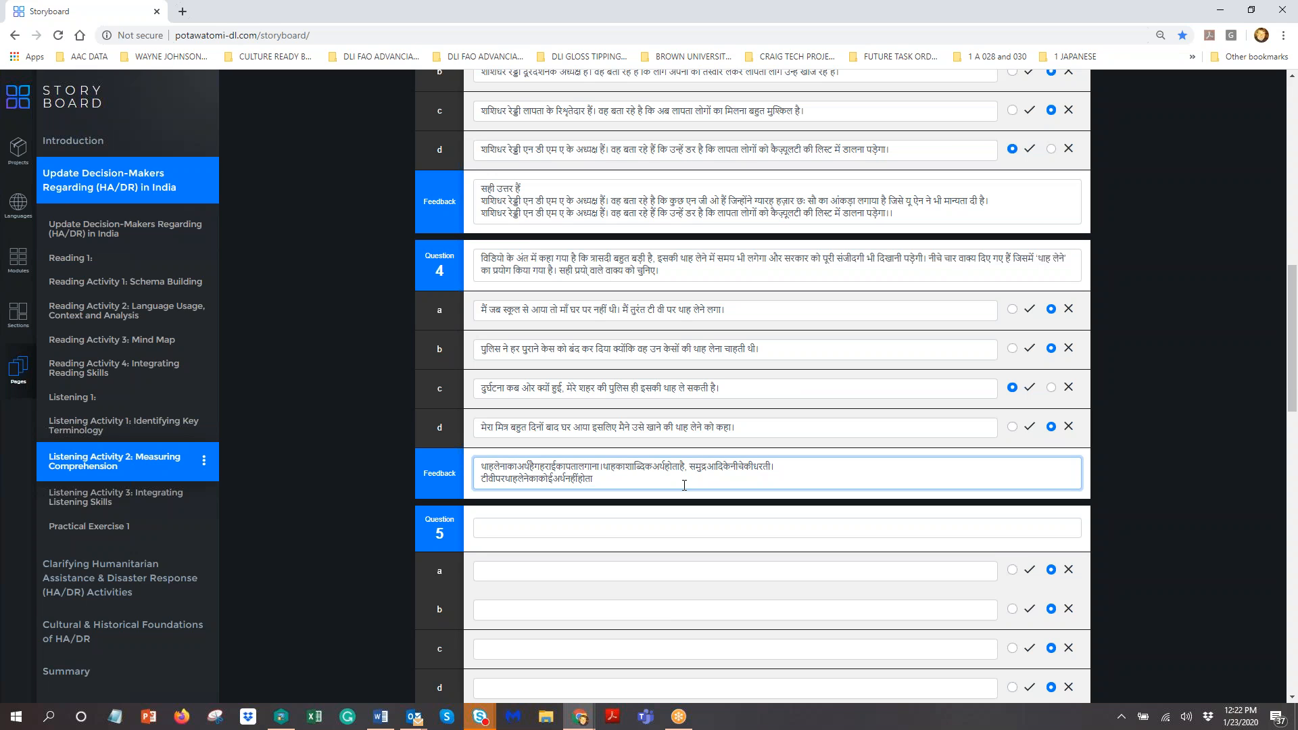
pyautogui.press('Return')
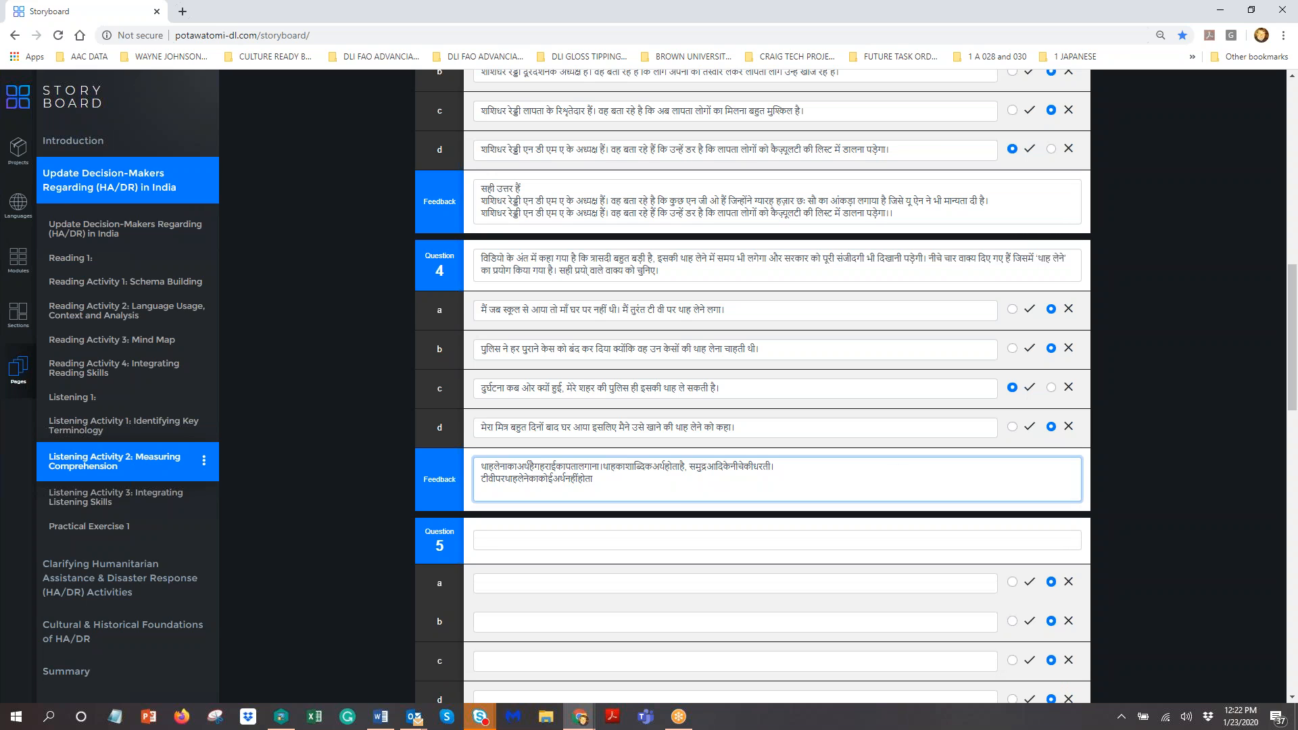
pyautogui.hotkey('alt', 'Tab')
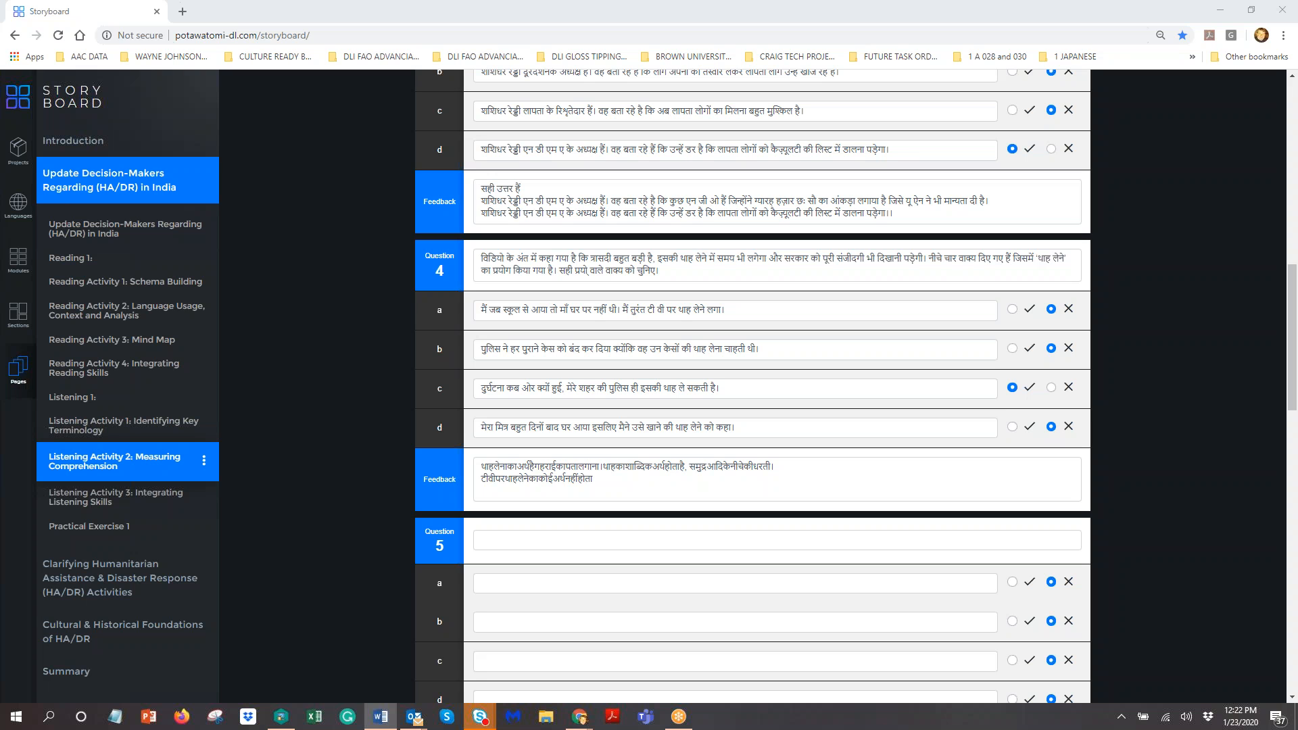
pyautogui.click(529, 491)
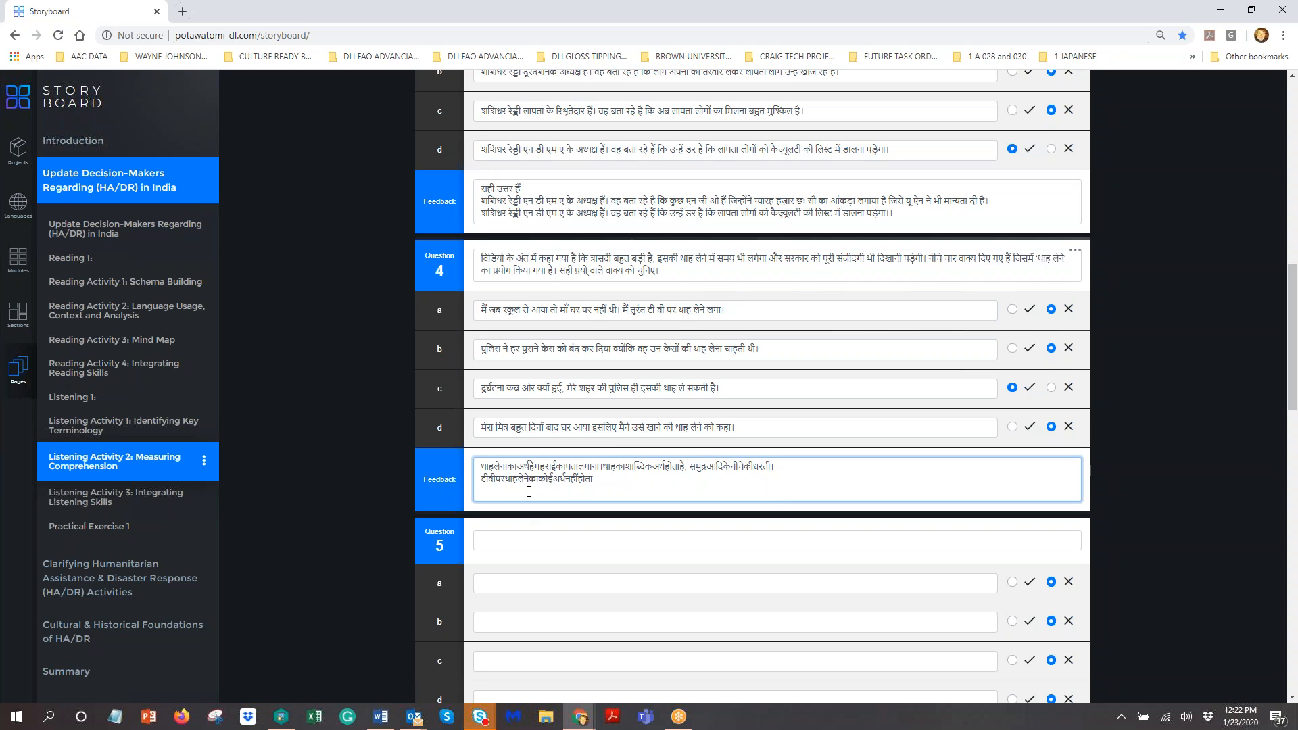
pyautogui.write('यदिपुलिसकेसकीथाहलेनाचाहेगीतोवहकेसबंदनहींकरेगी, केसखोलेगी।')
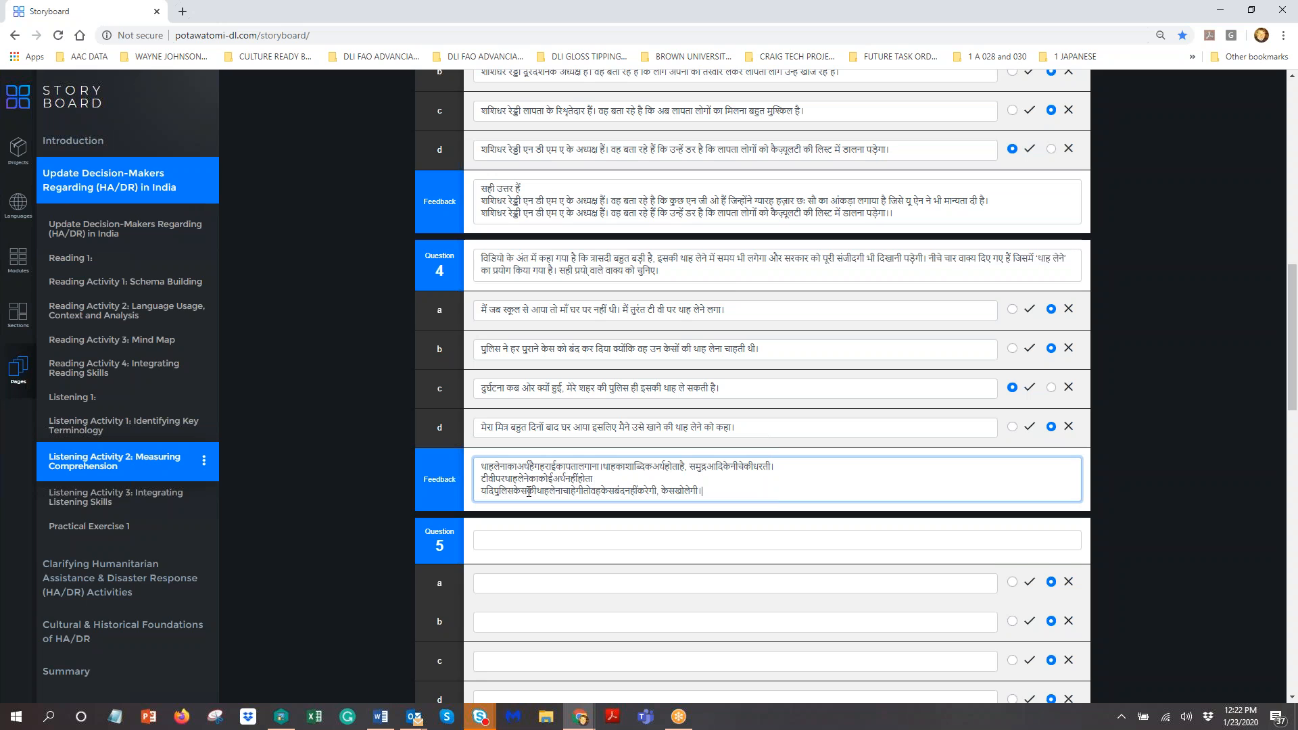
pyautogui.press('Return')
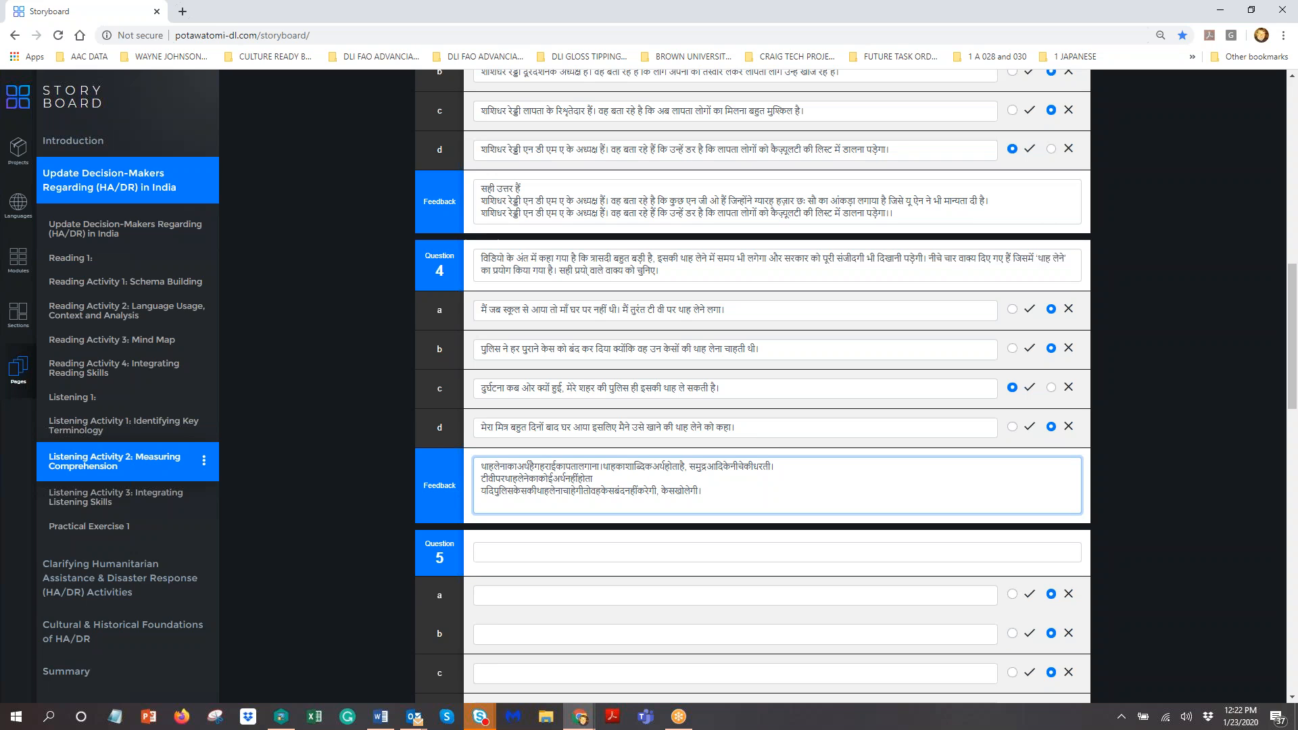
# Step: Add the explanations for answers C and D from Word as the last two lines of Question 4's feedback
pyautogui.hotkey('alt', 'Tab')
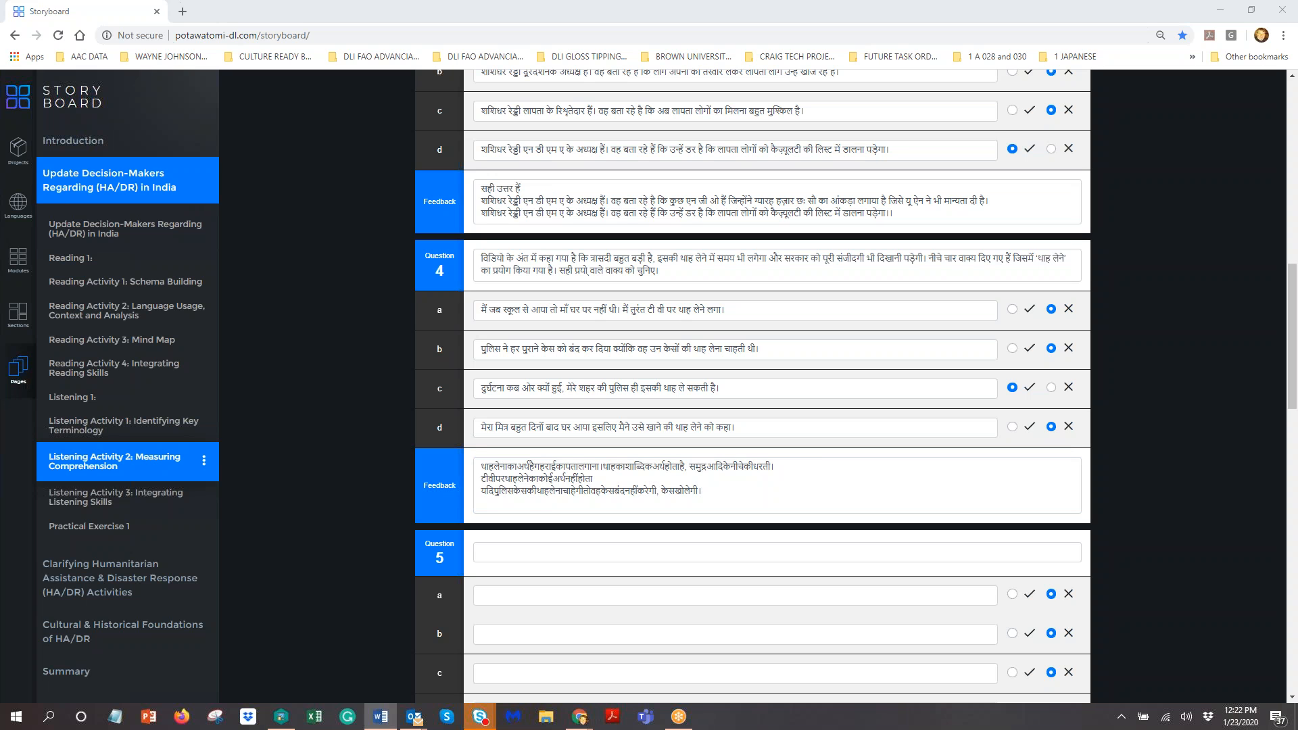
pyautogui.click(534, 504)
pyautogui.write('इसवाक्यमेंसहीप्रयोगहै।पुलिसदुर्घटनाकीगहराईतकजासकतीहै।')
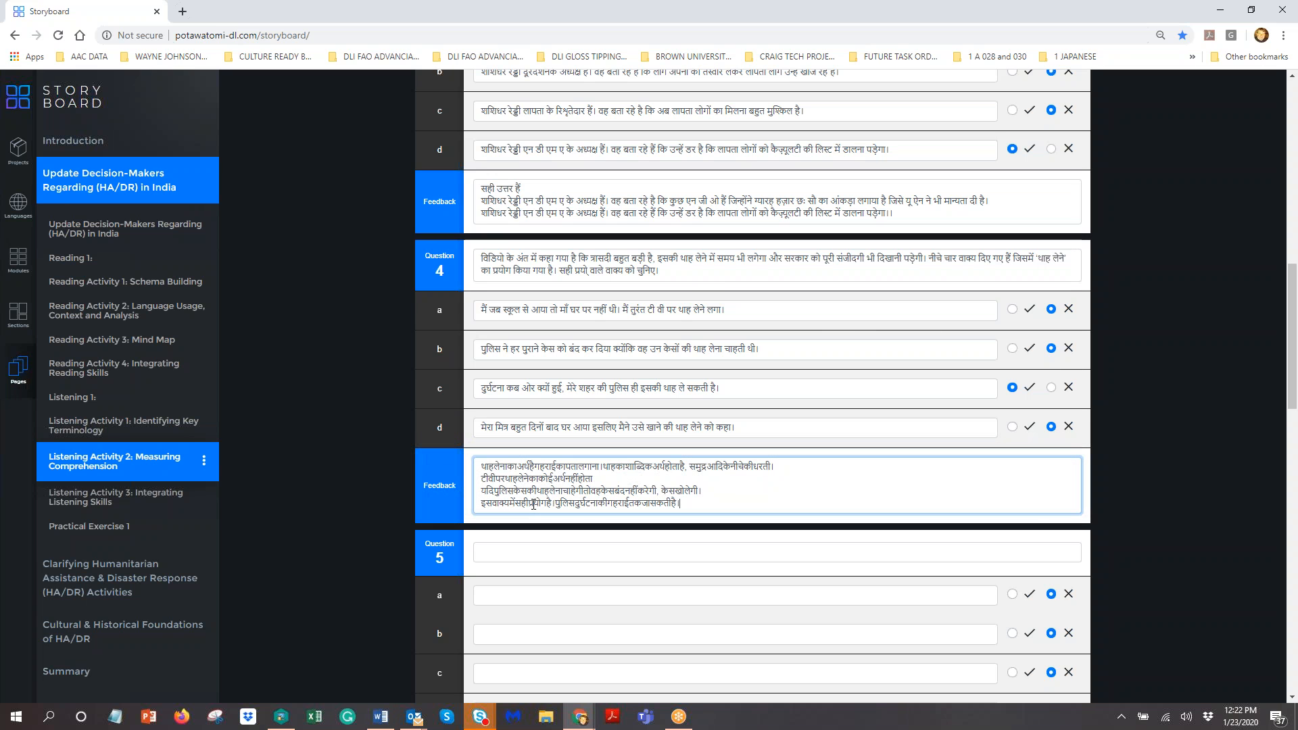
pyautogui.press('Return')
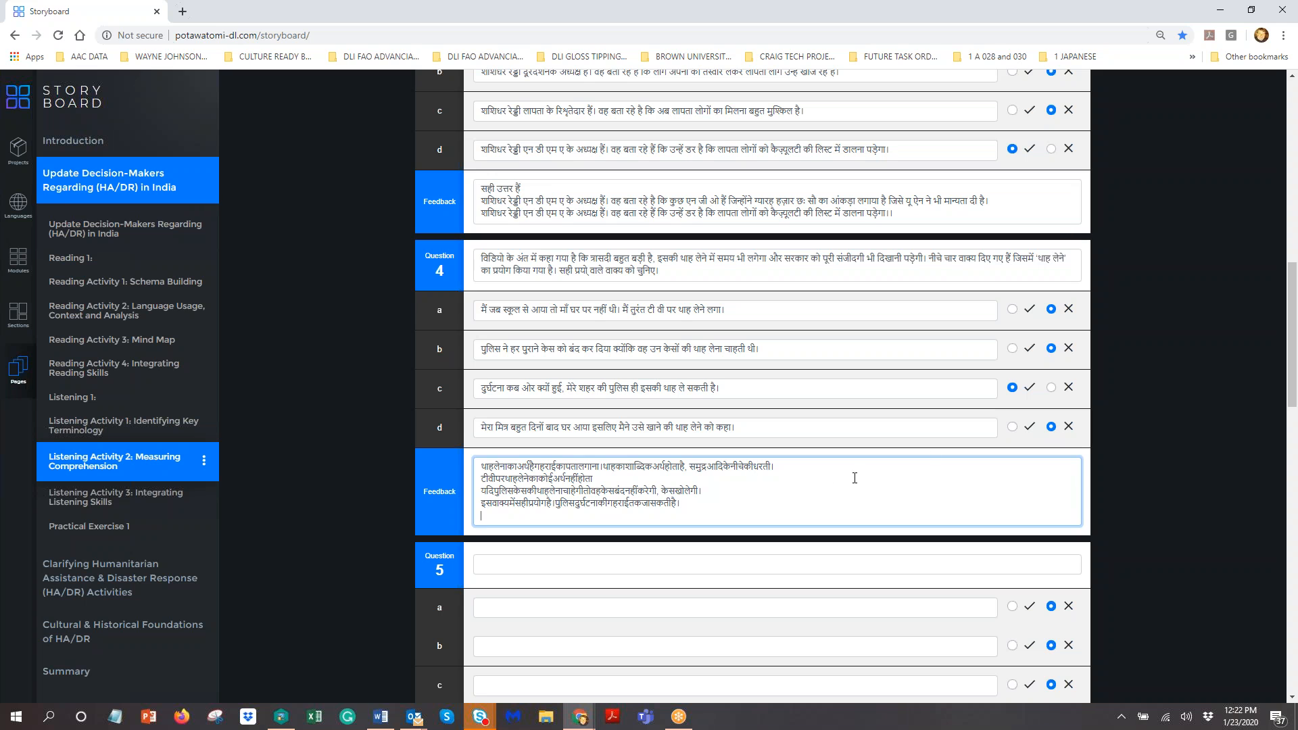
pyautogui.hotkey('alt', 'Tab')
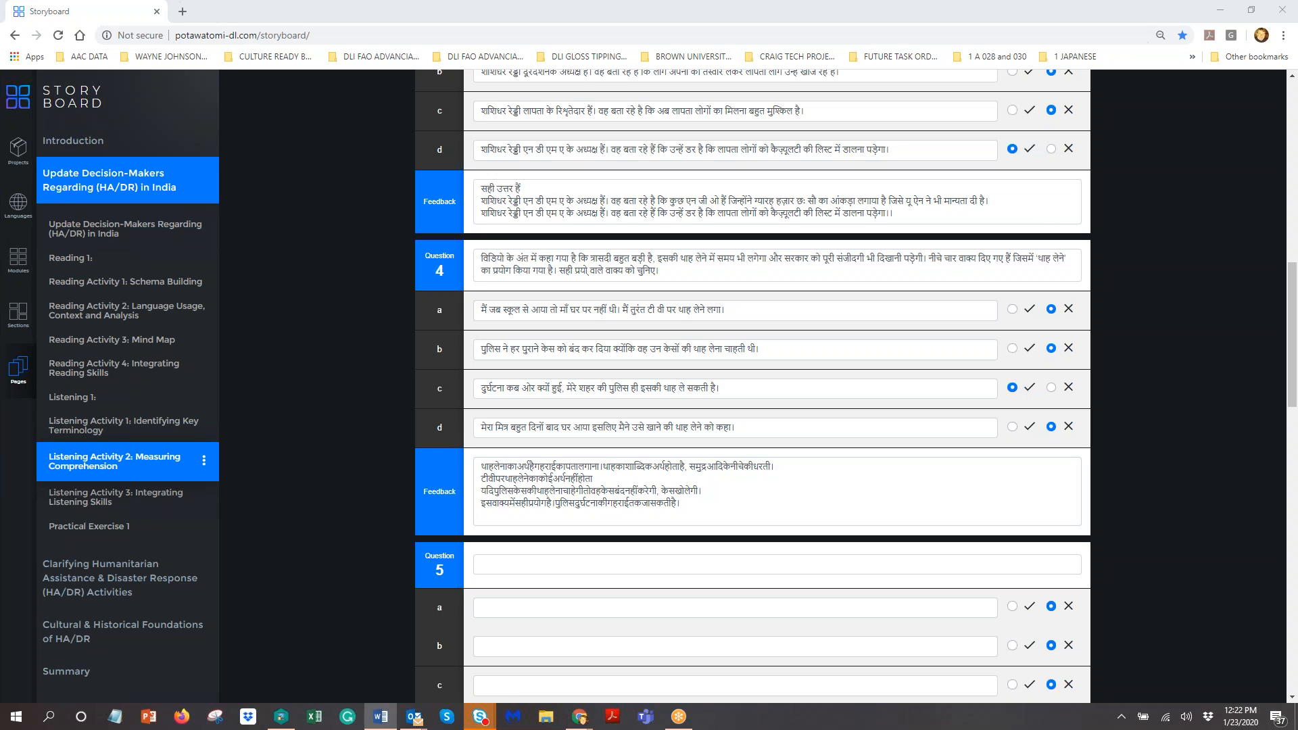
pyautogui.click(491, 512)
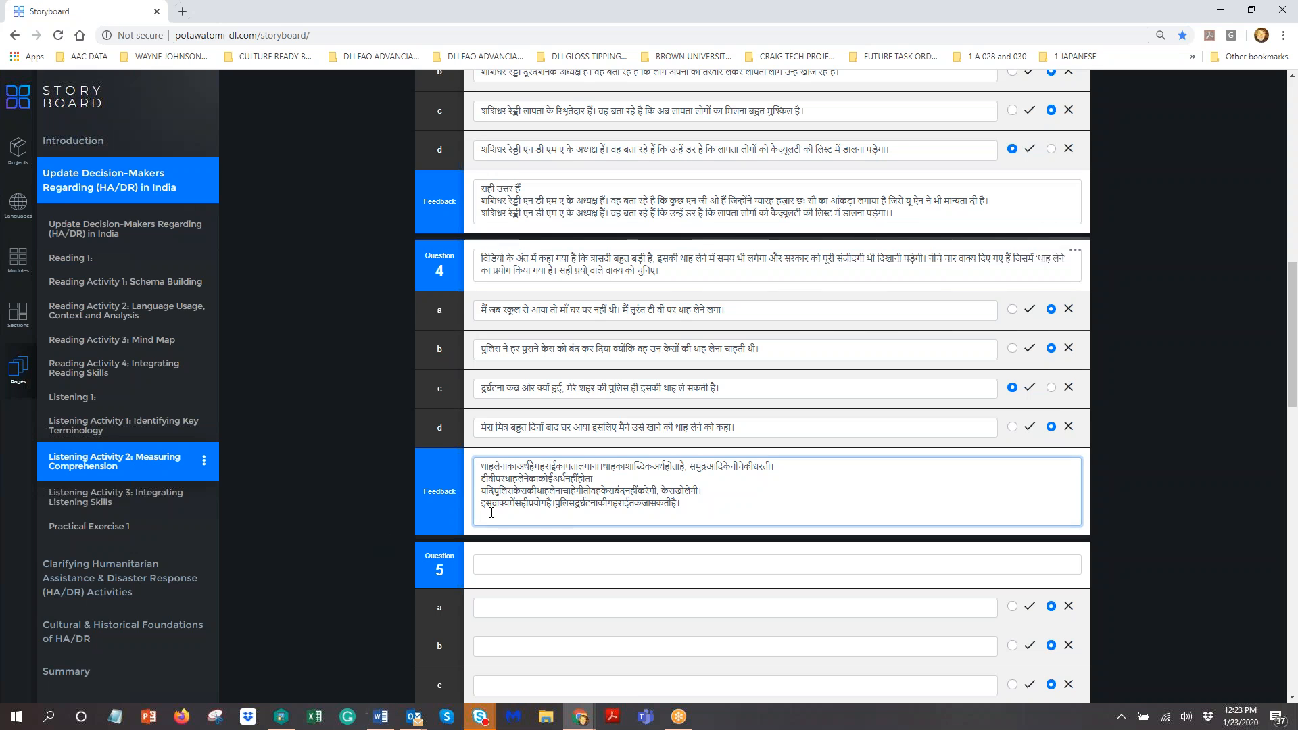
pyautogui.write('यहकिसीथाहलेनाकोईअर्थनहींहुआ।')
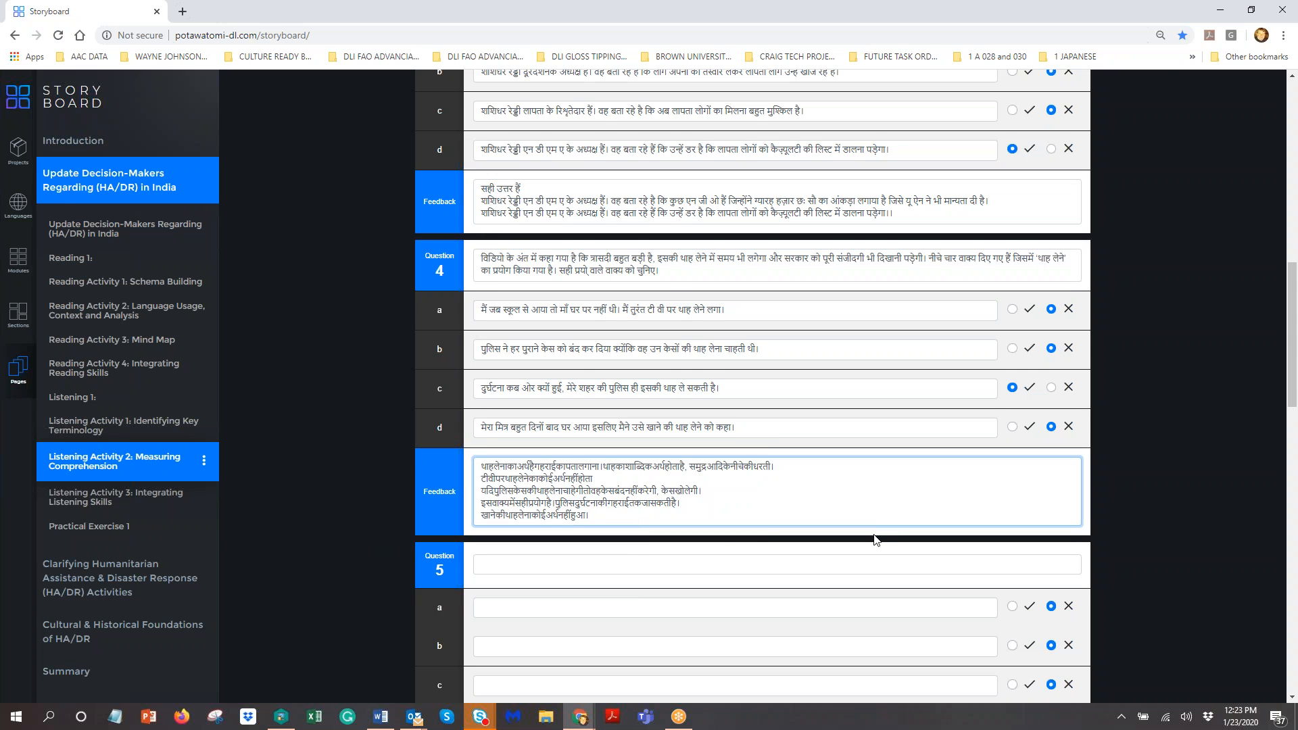
# Step: Delete the empty question blocks after Question 4 one at a time until only one is left
pyautogui.scroll(-5, 875, 538)
pyautogui.click(1067, 227)
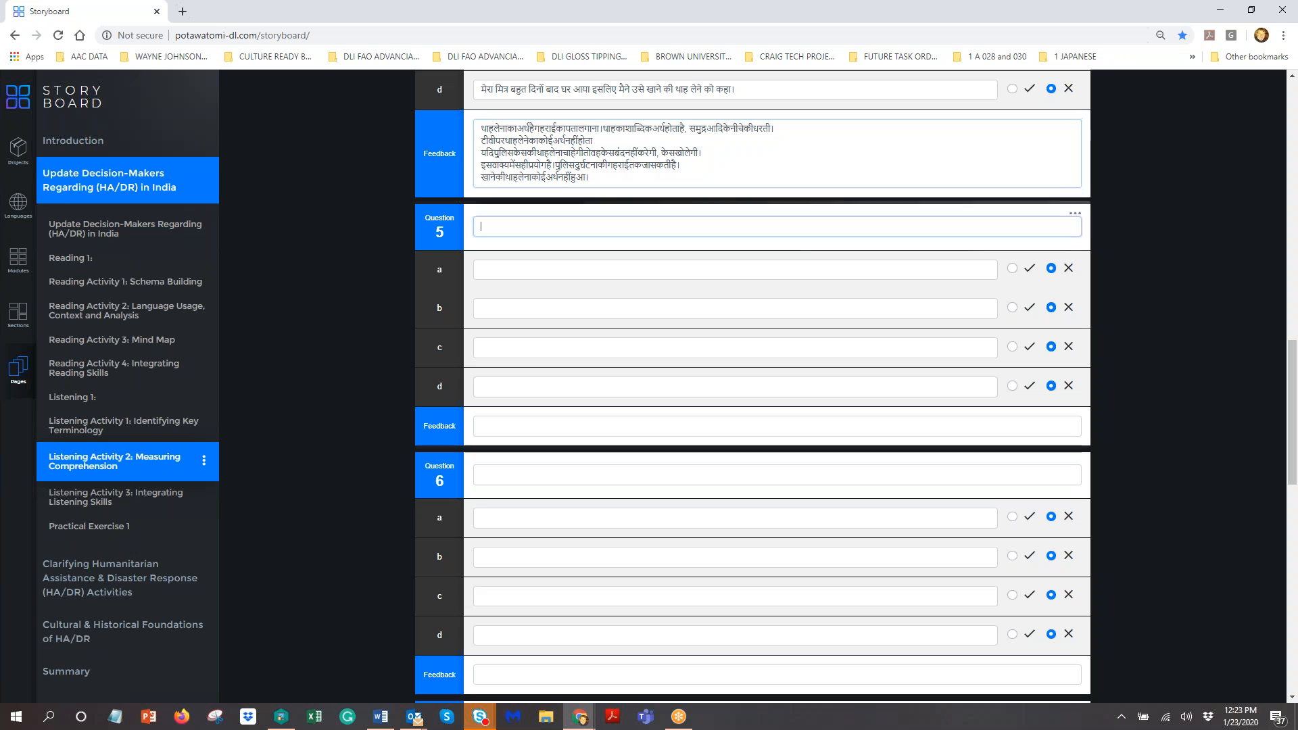
pyautogui.click(1075, 217)
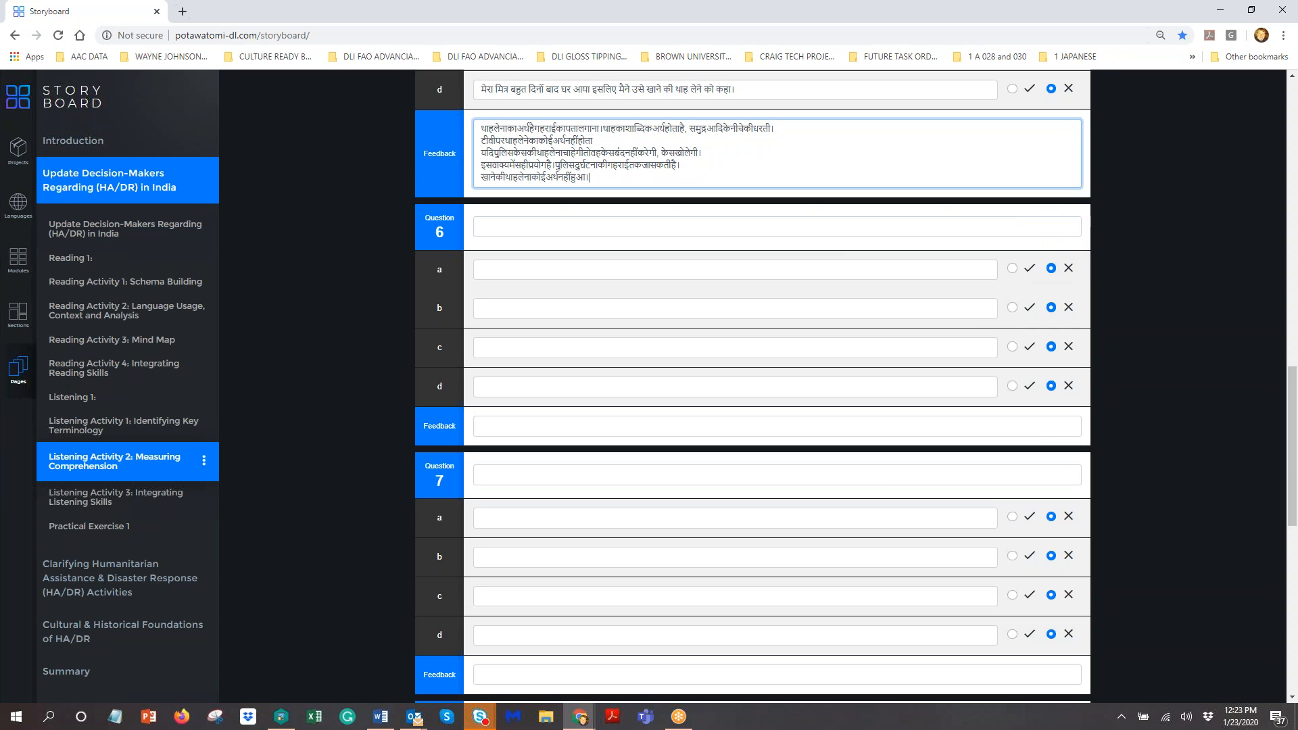
pyautogui.click(1077, 225)
pyautogui.click(1076, 220)
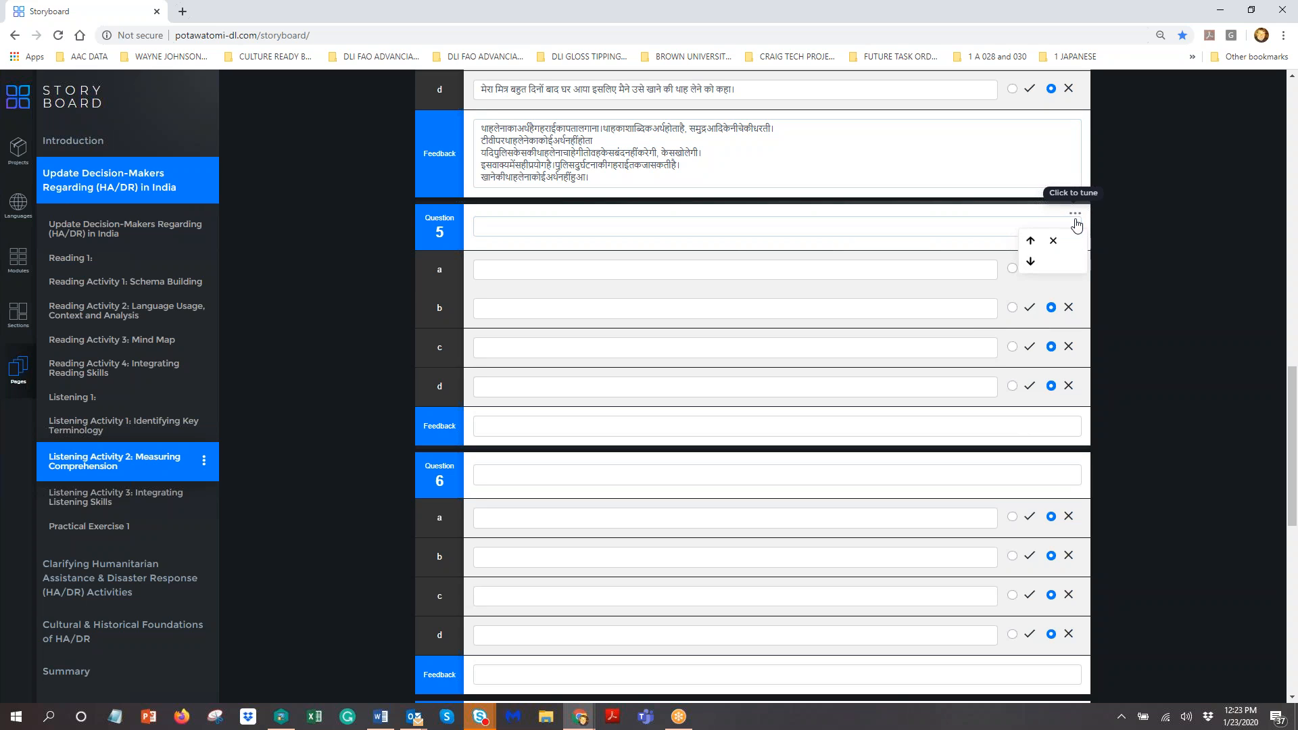
pyautogui.click(1053, 245)
pyautogui.click(1073, 224)
pyautogui.click(1076, 220)
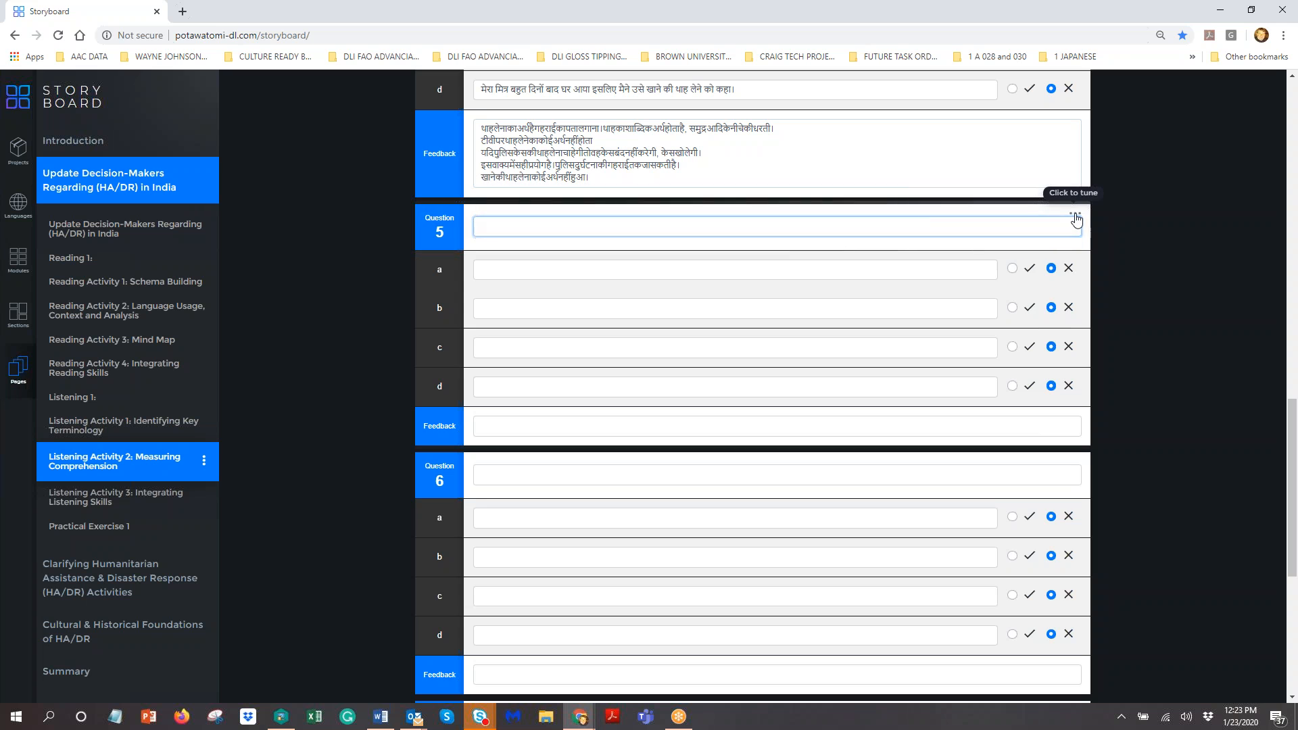
pyautogui.click(1053, 244)
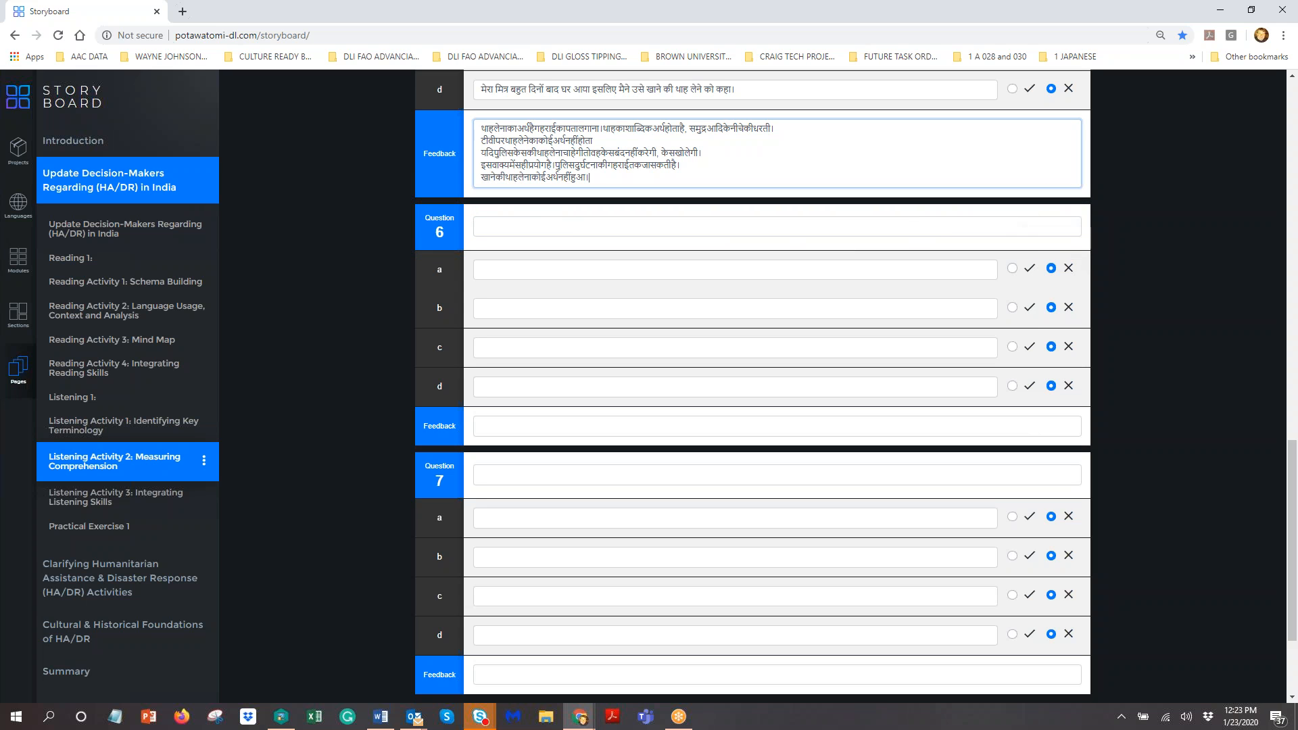
pyautogui.click(1075, 224)
pyautogui.click(1075, 220)
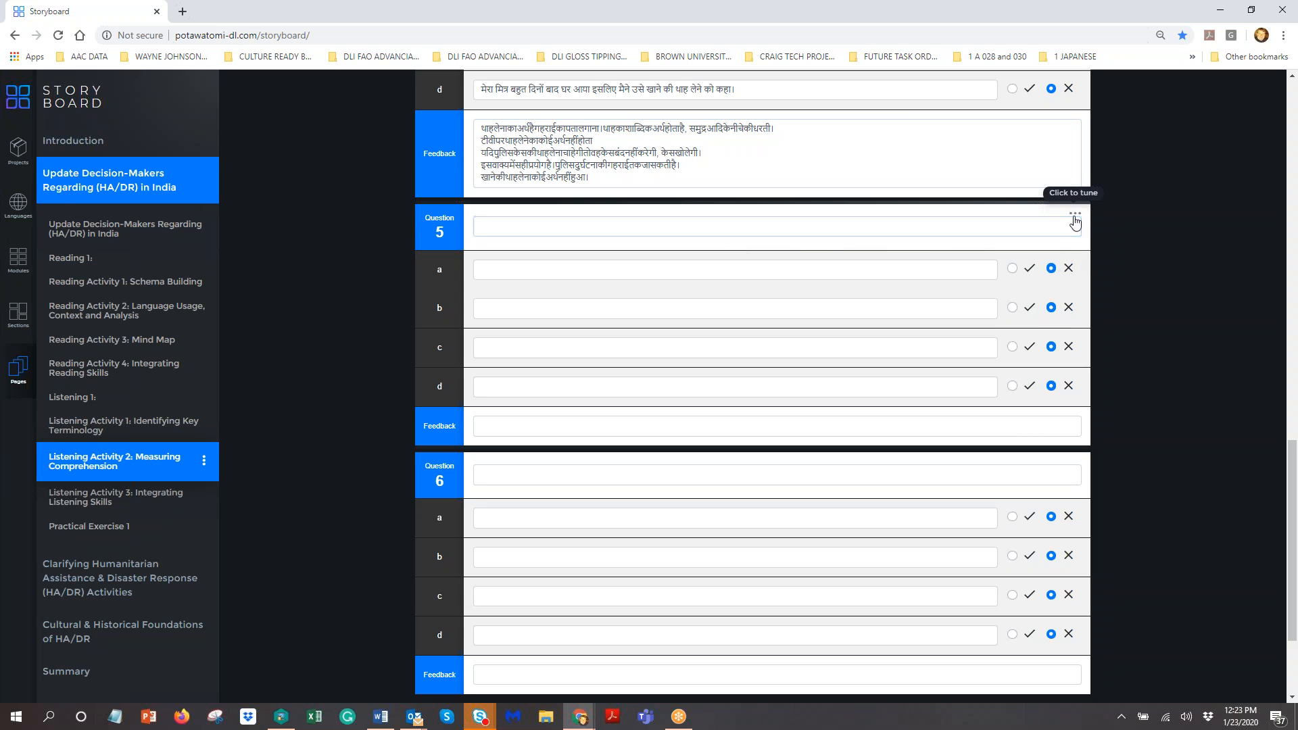
pyautogui.click(1054, 242)
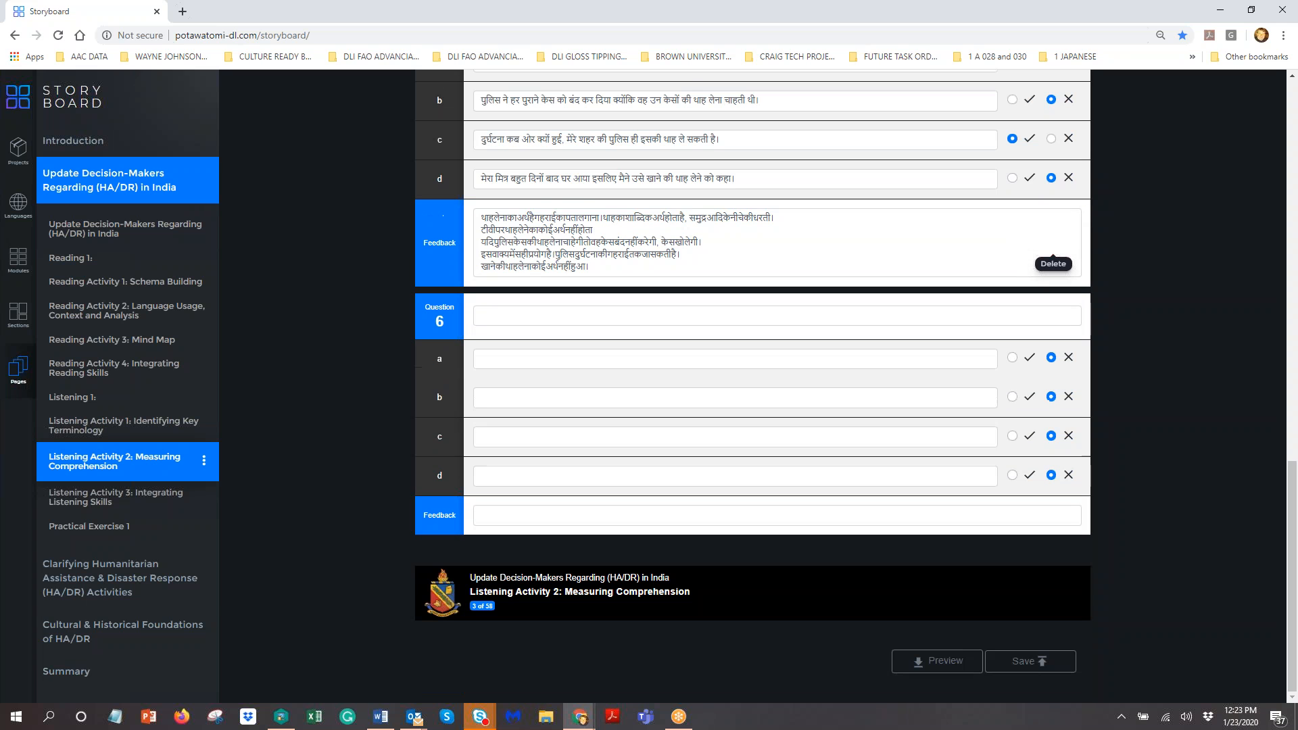
# Step: Delete the last empty question and save the Listening Activity 2: Measuring Comprehension page
pyautogui.click(1070, 312)
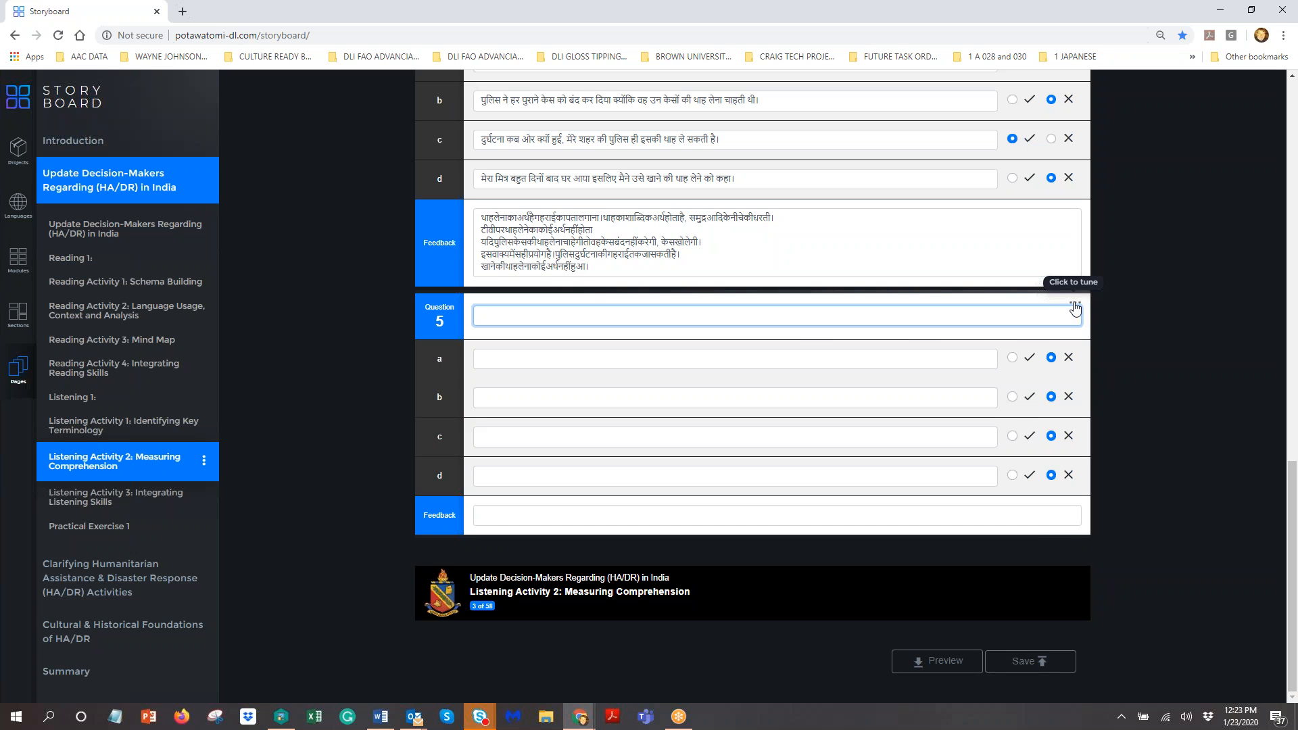
pyautogui.click(1075, 306)
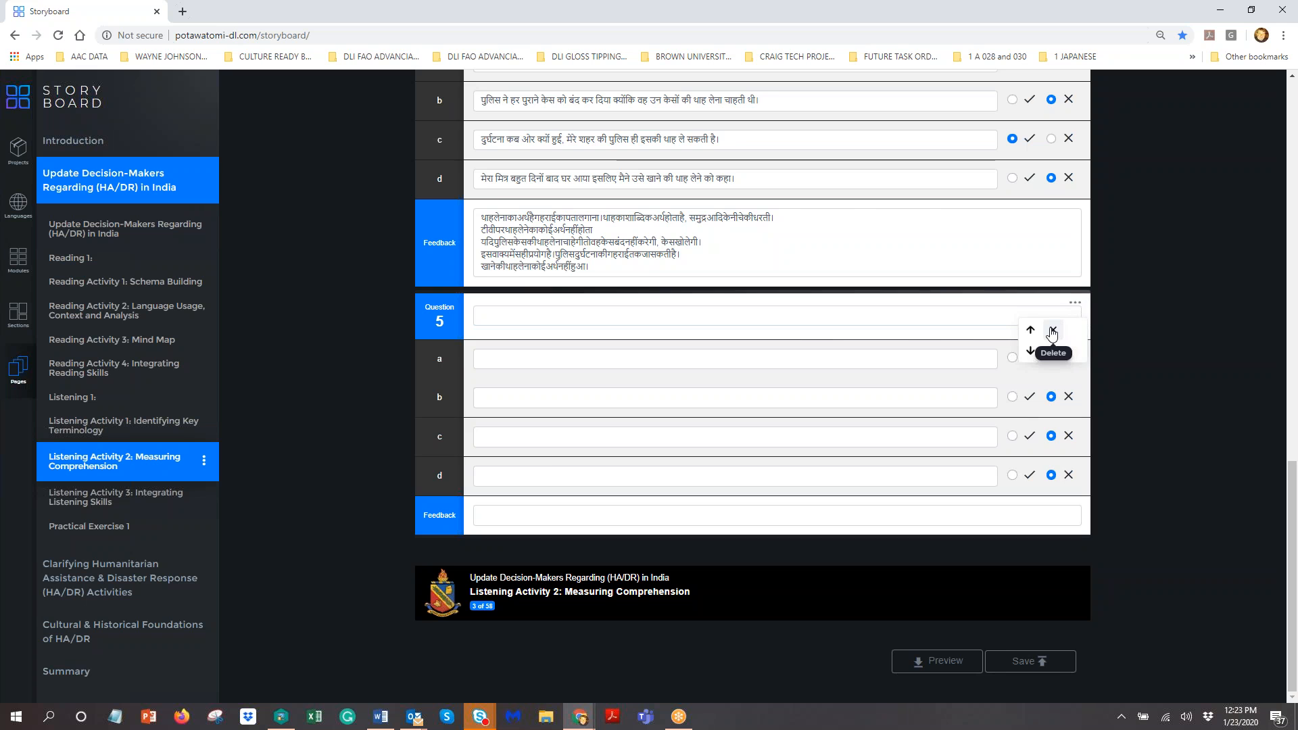
pyautogui.click(1053, 329)
pyautogui.click(888, 459)
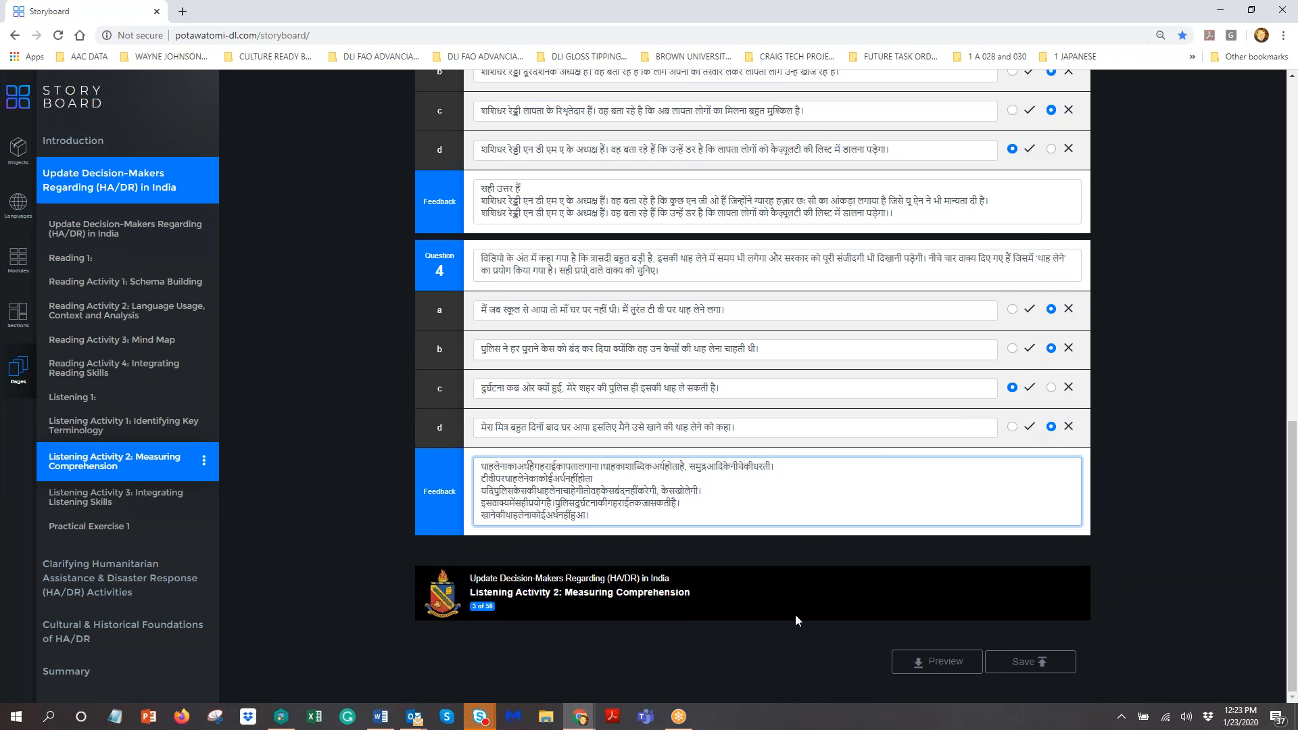
pyautogui.click(1012, 662)
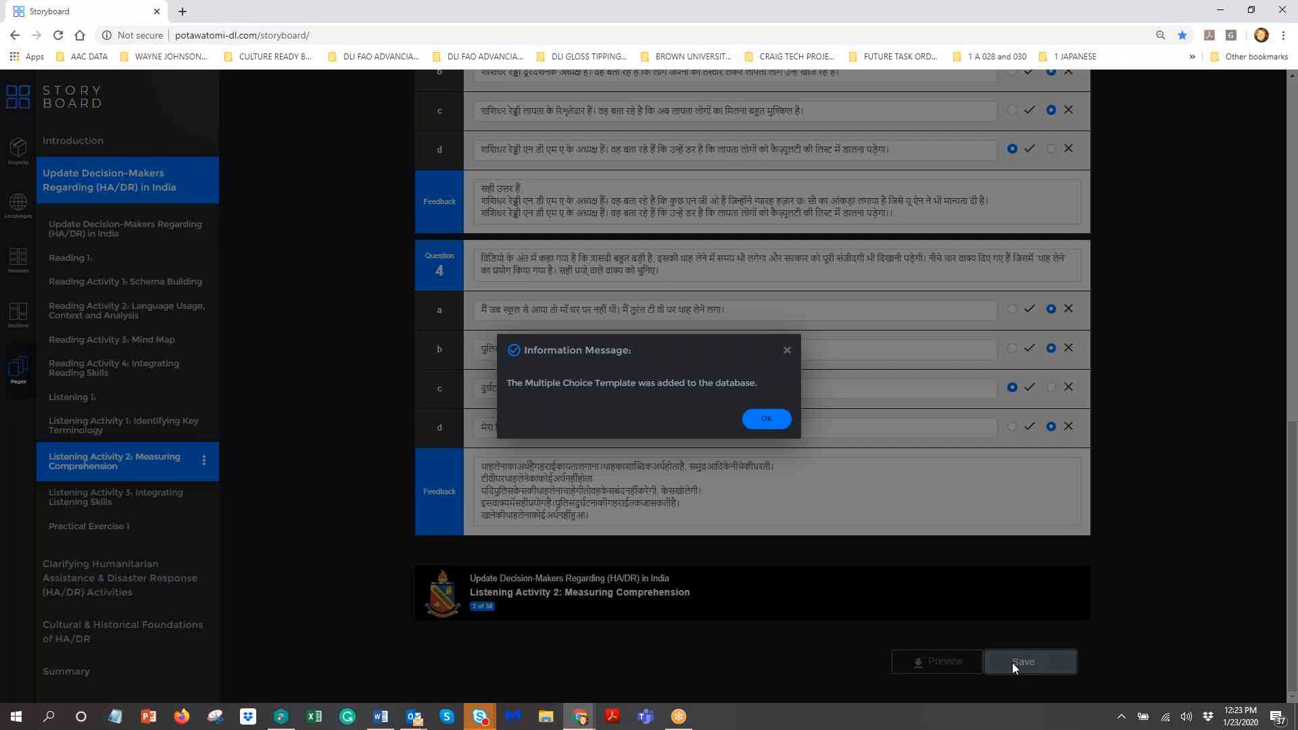
pyautogui.click(771, 421)
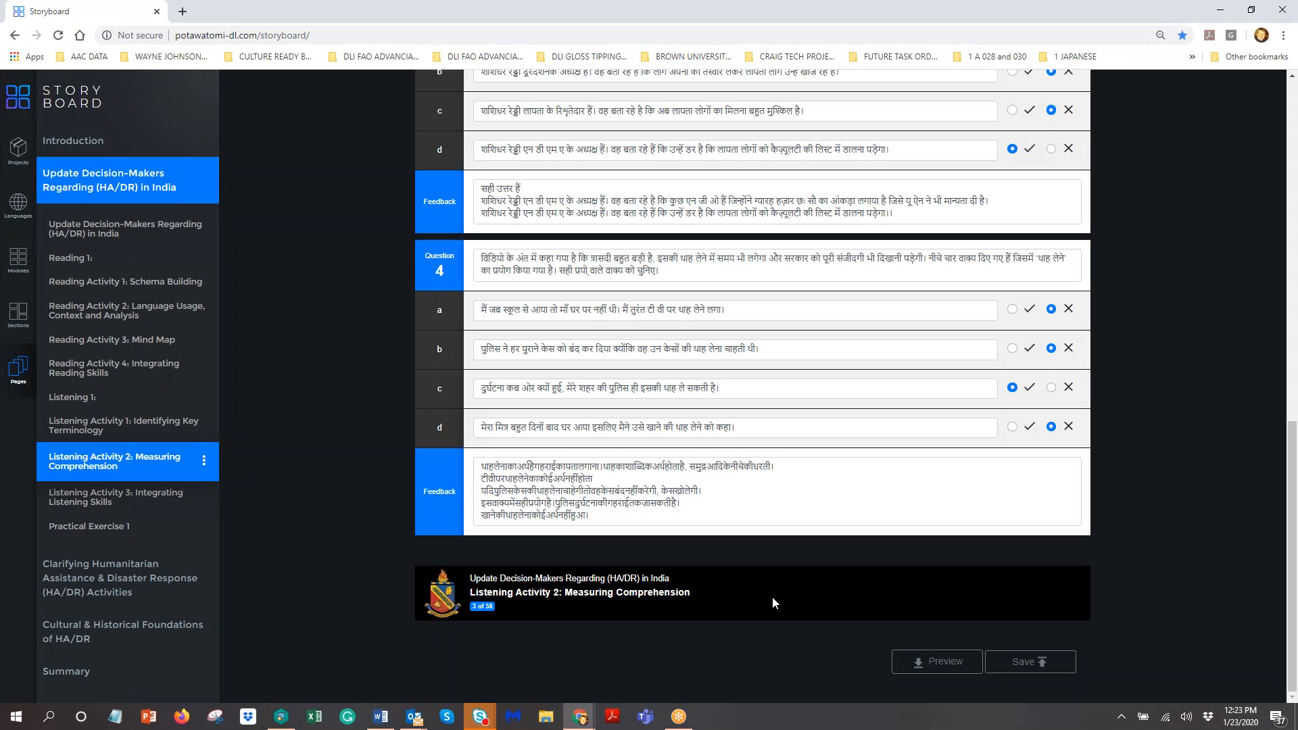
# Step: Open and save the Listening Activity 3: Integrating Listening Skills page, and reload Storyboard to return to its project list
pyautogui.click(113, 502)
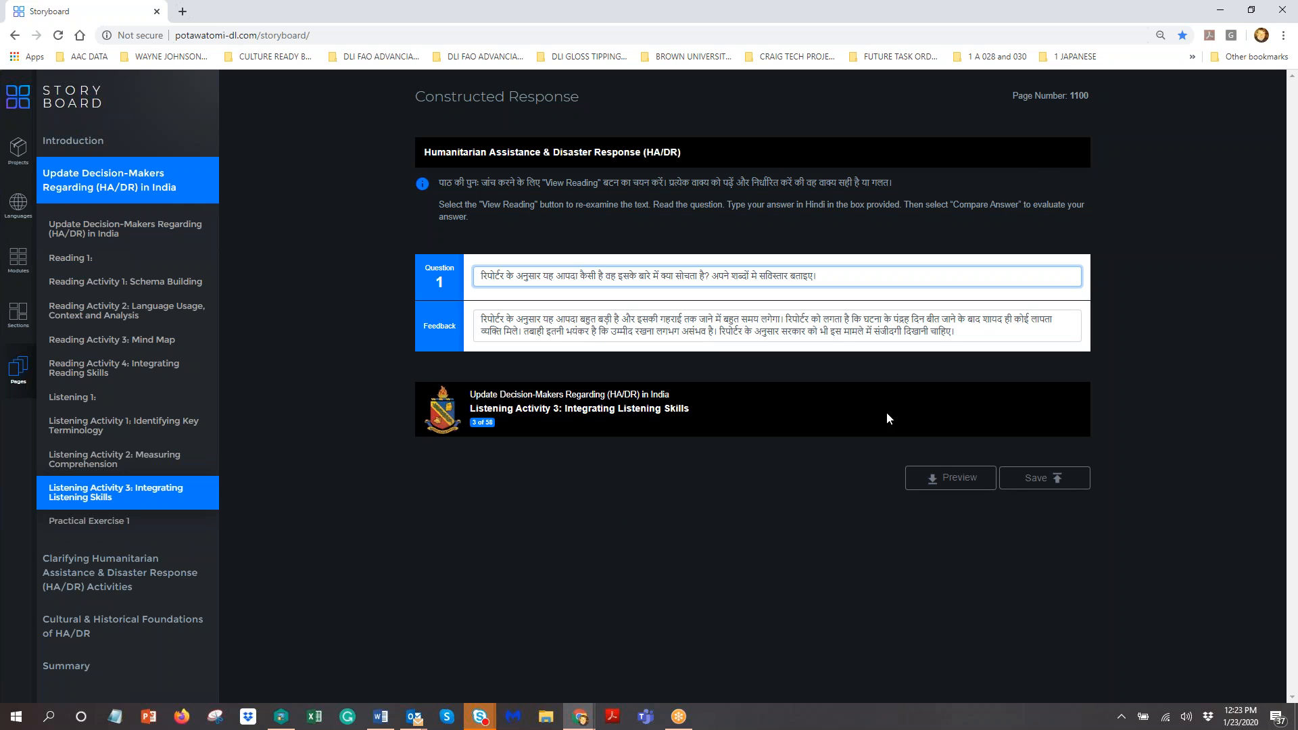
pyautogui.click(965, 334)
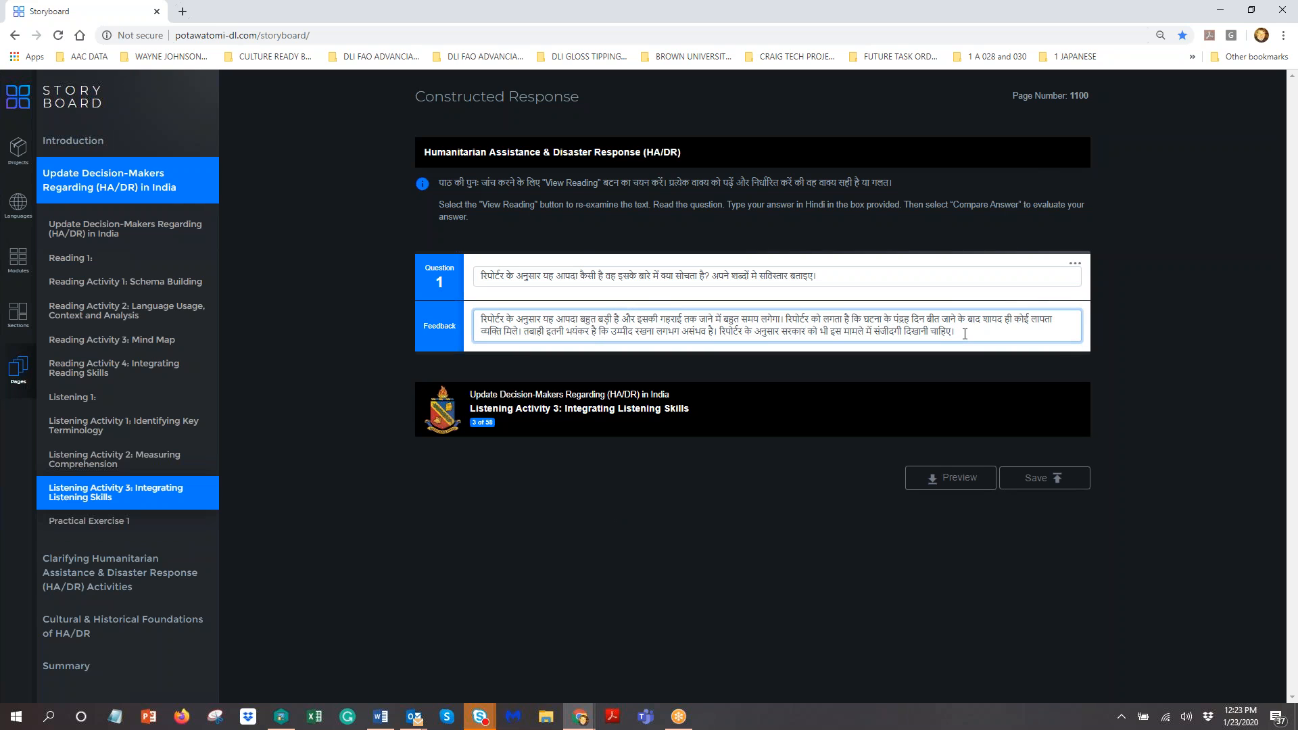
pyautogui.press('Return')
pyautogui.click(1026, 478)
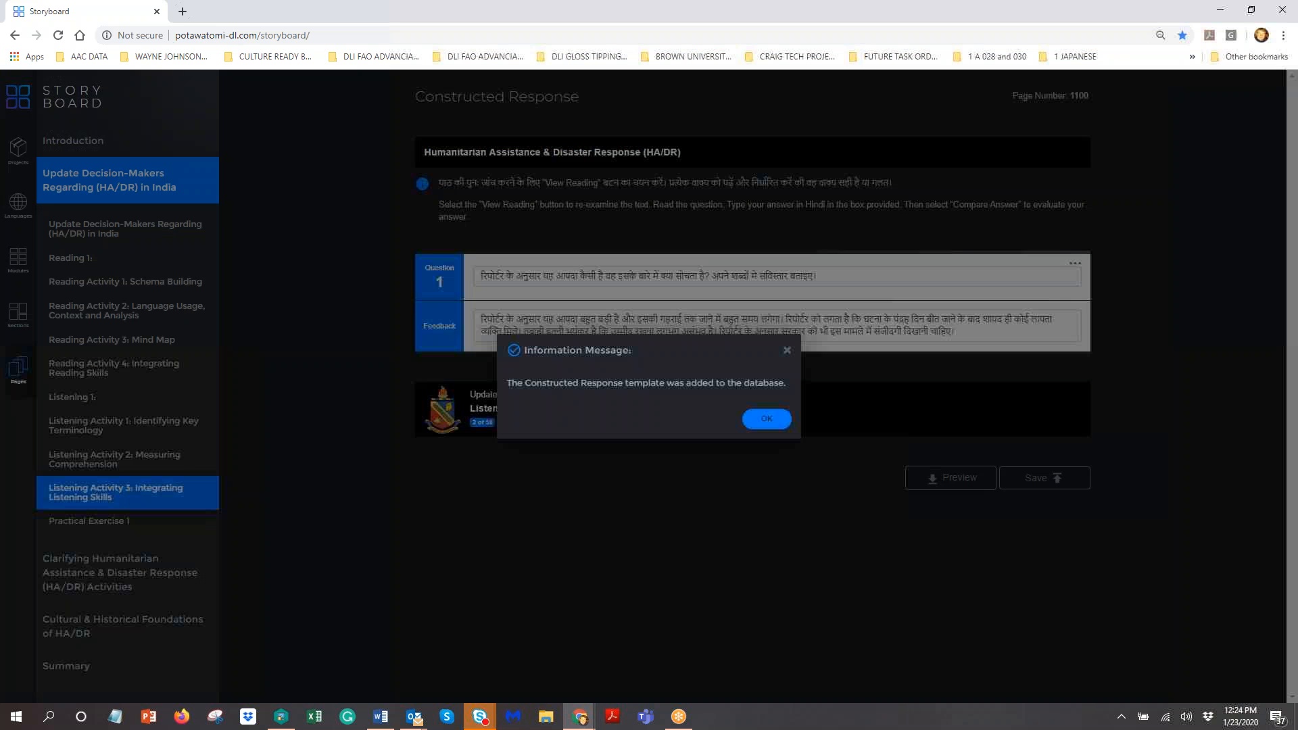
pyautogui.click(59, 36)
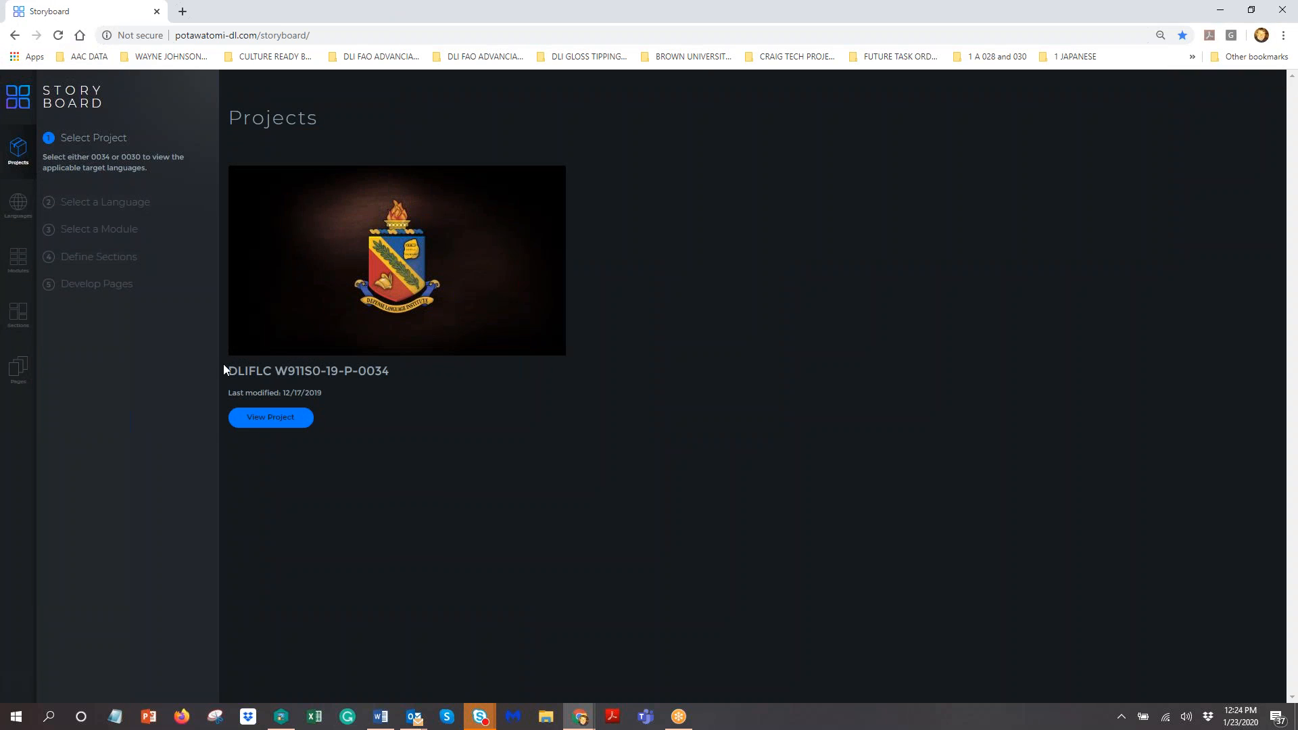
# Step: Open the DLIFLC project's Persian Farsi language and load Module 1, Humanitarian Assistance & Disaster Response (HA/DR)
pyautogui.click(258, 420)
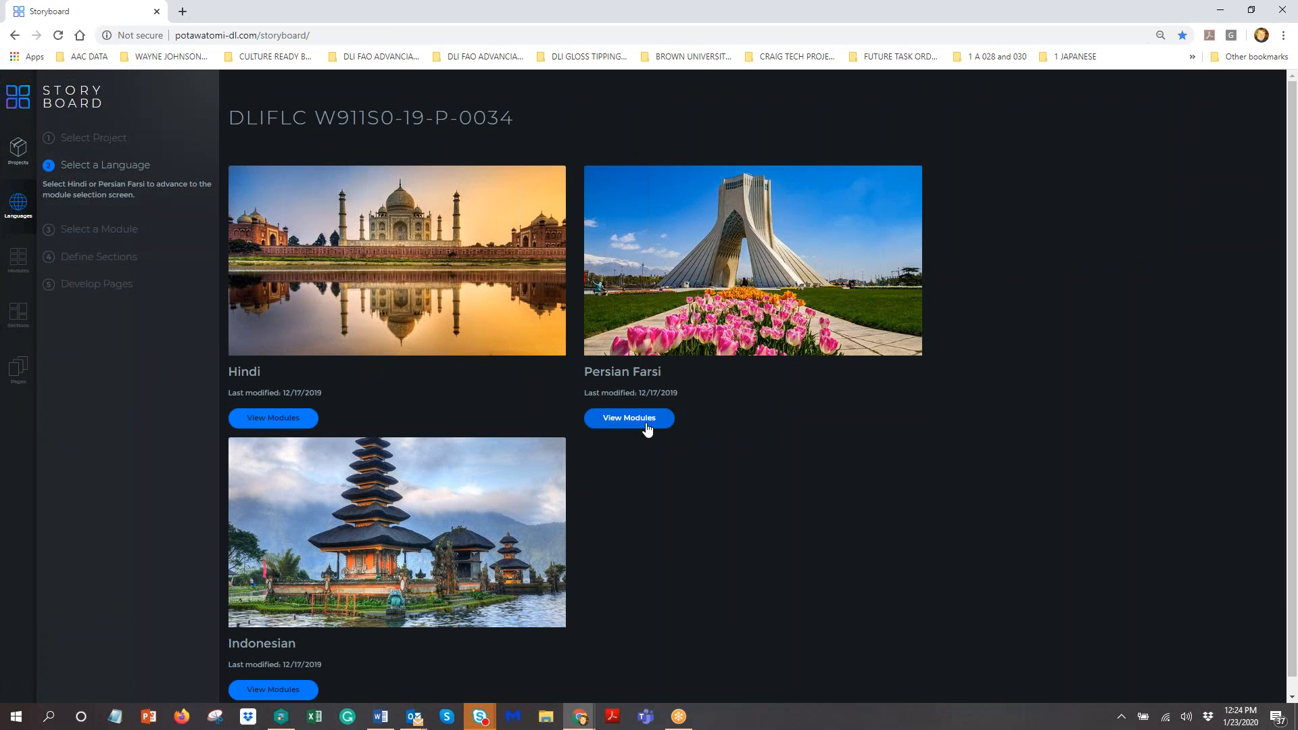
pyautogui.click(645, 424)
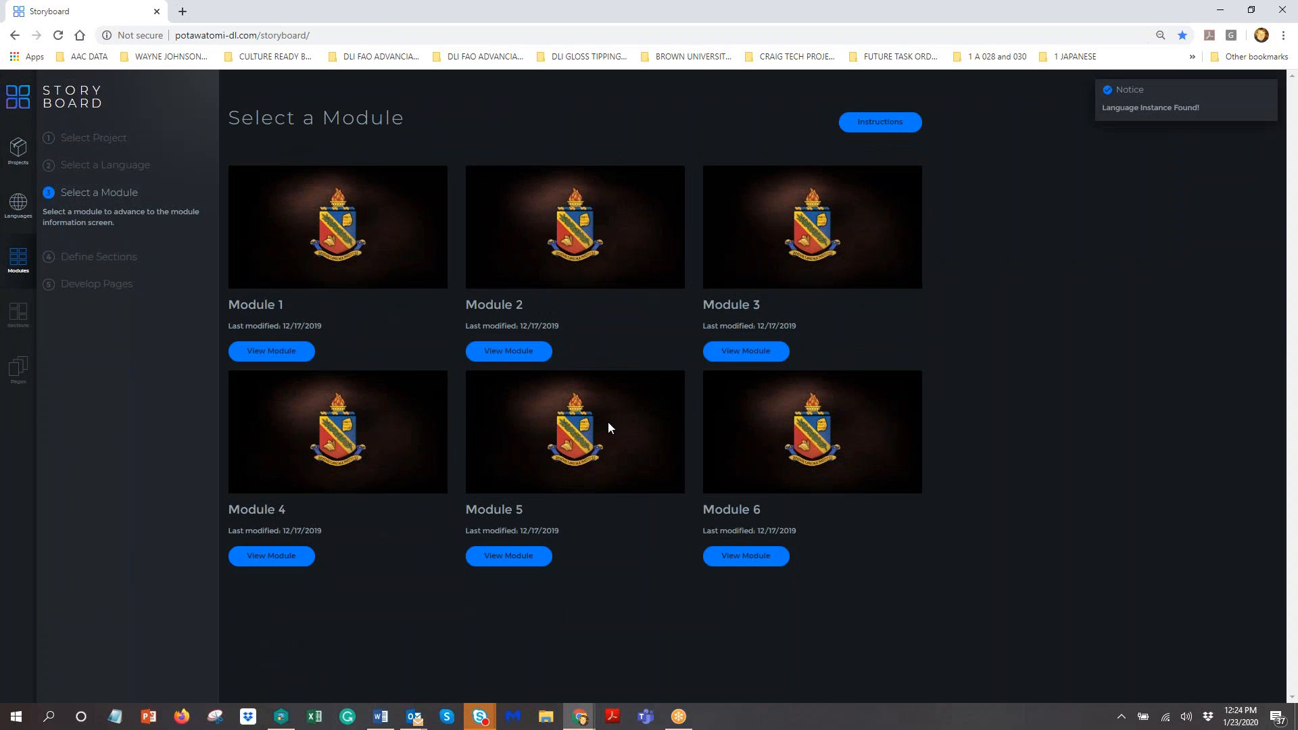
pyautogui.click(292, 353)
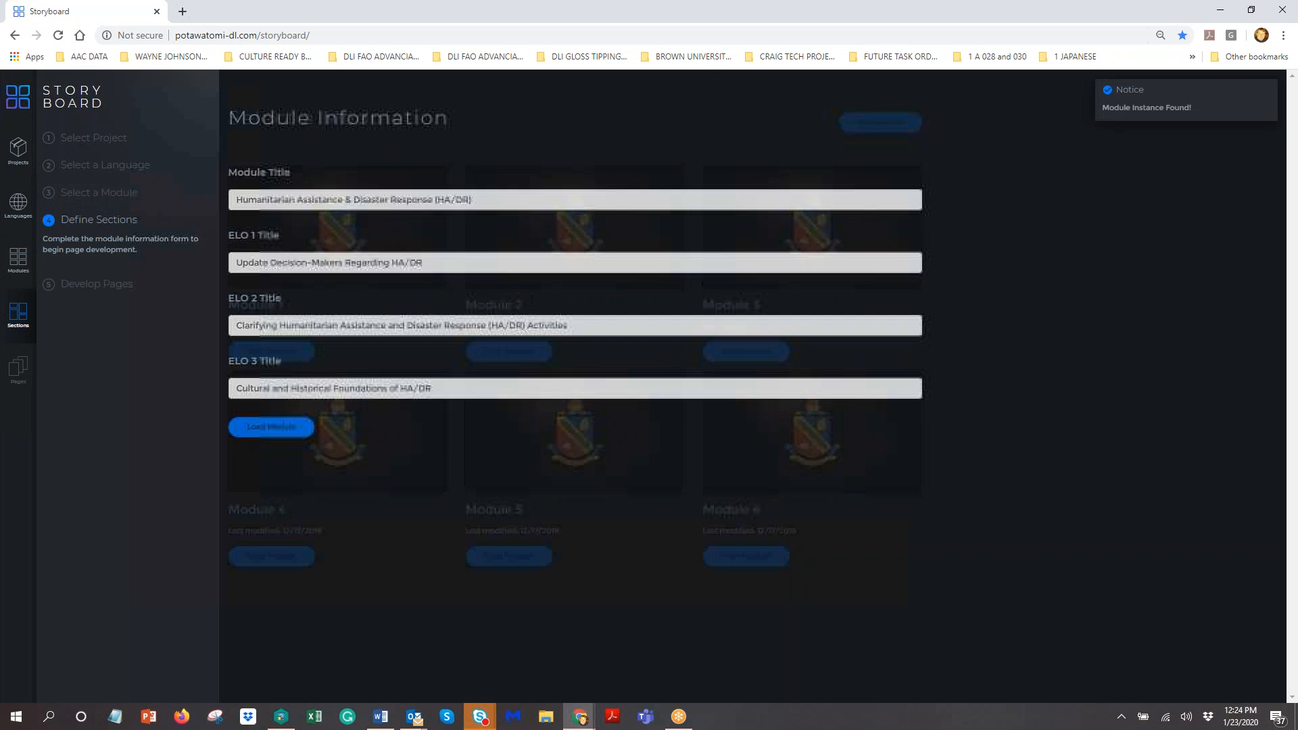
pyautogui.click(277, 433)
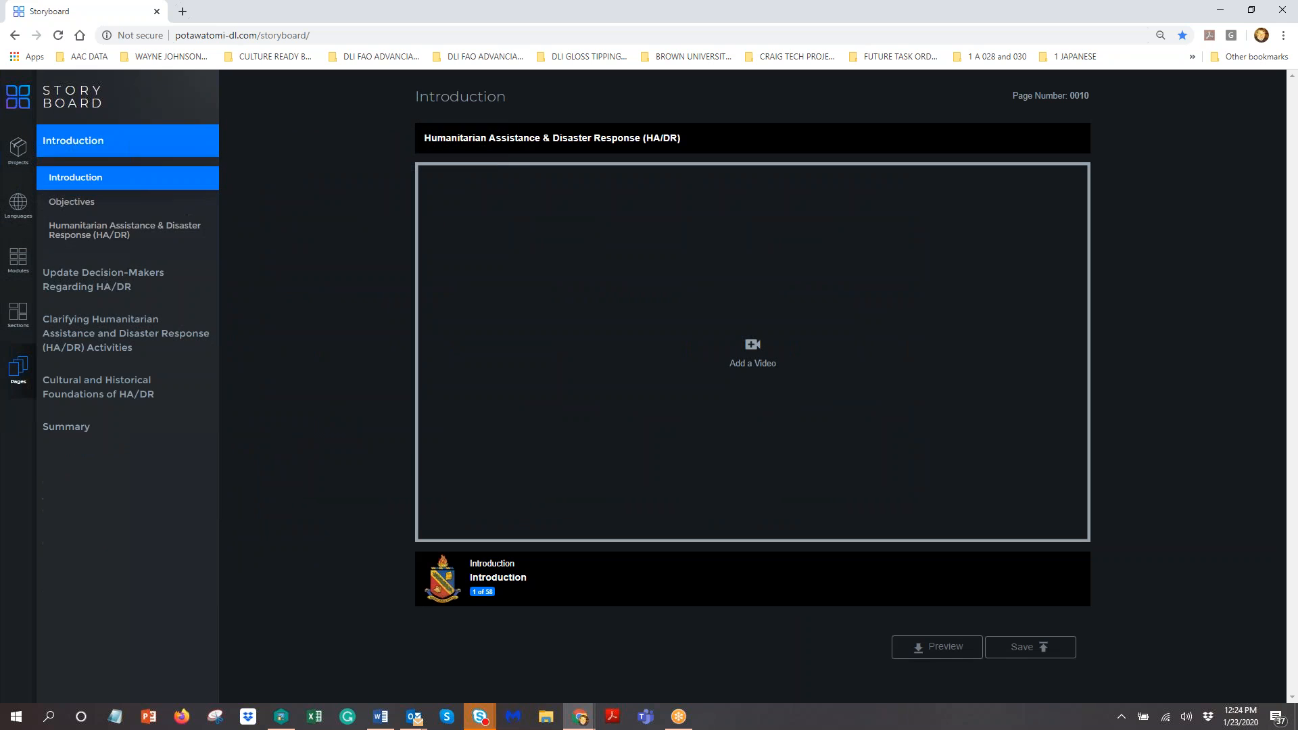
# Step: Review the Introduction's Objectives and Terminal Learning Objective pages and the Enabling Learning Objective page of Update Decision-Makers Regarding HA/DR
pyautogui.click(63, 201)
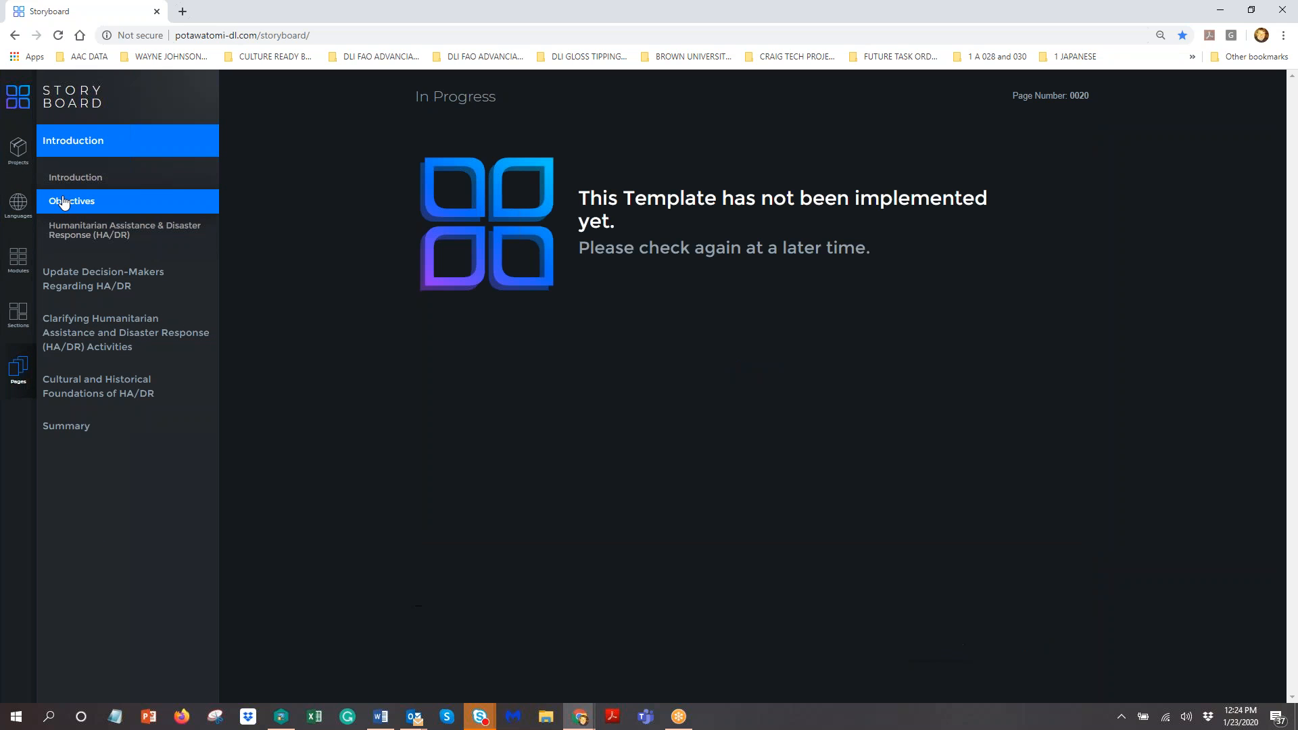
pyautogui.click(76, 231)
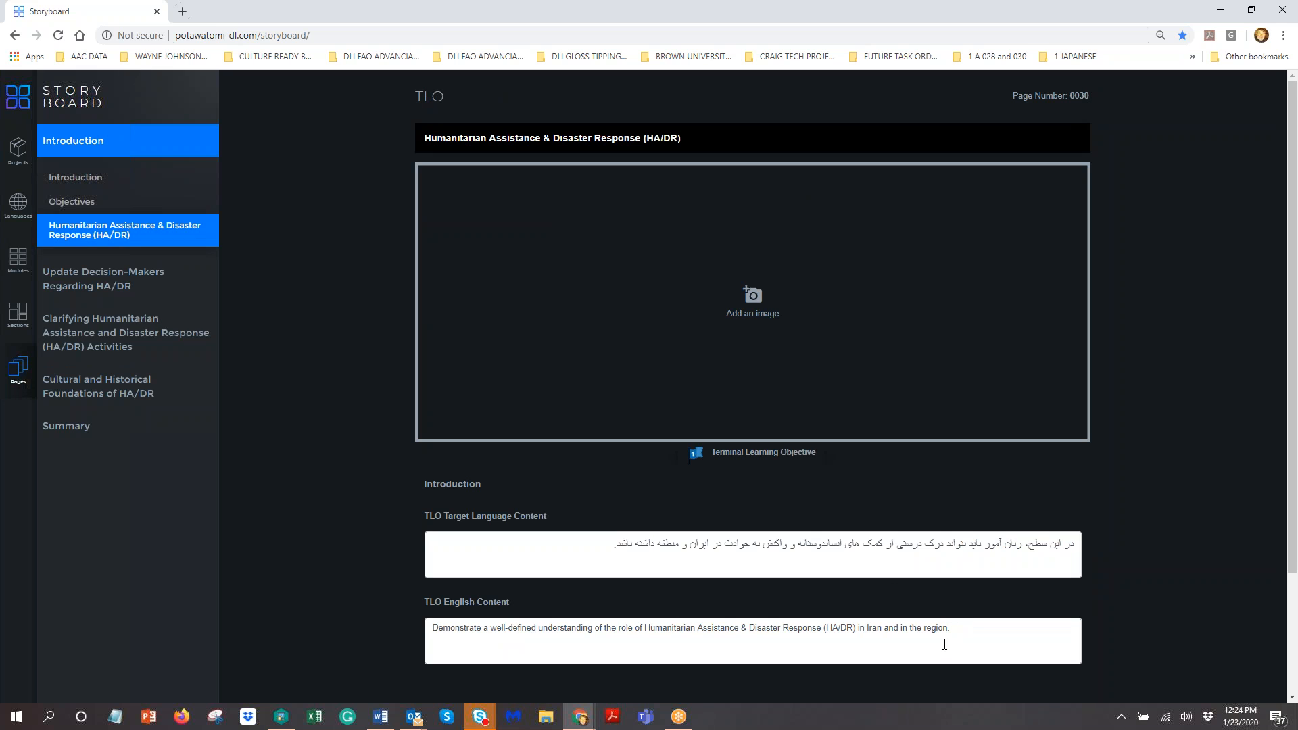
pyautogui.moveTo(955, 630); pyautogui.dragTo(784, 637)
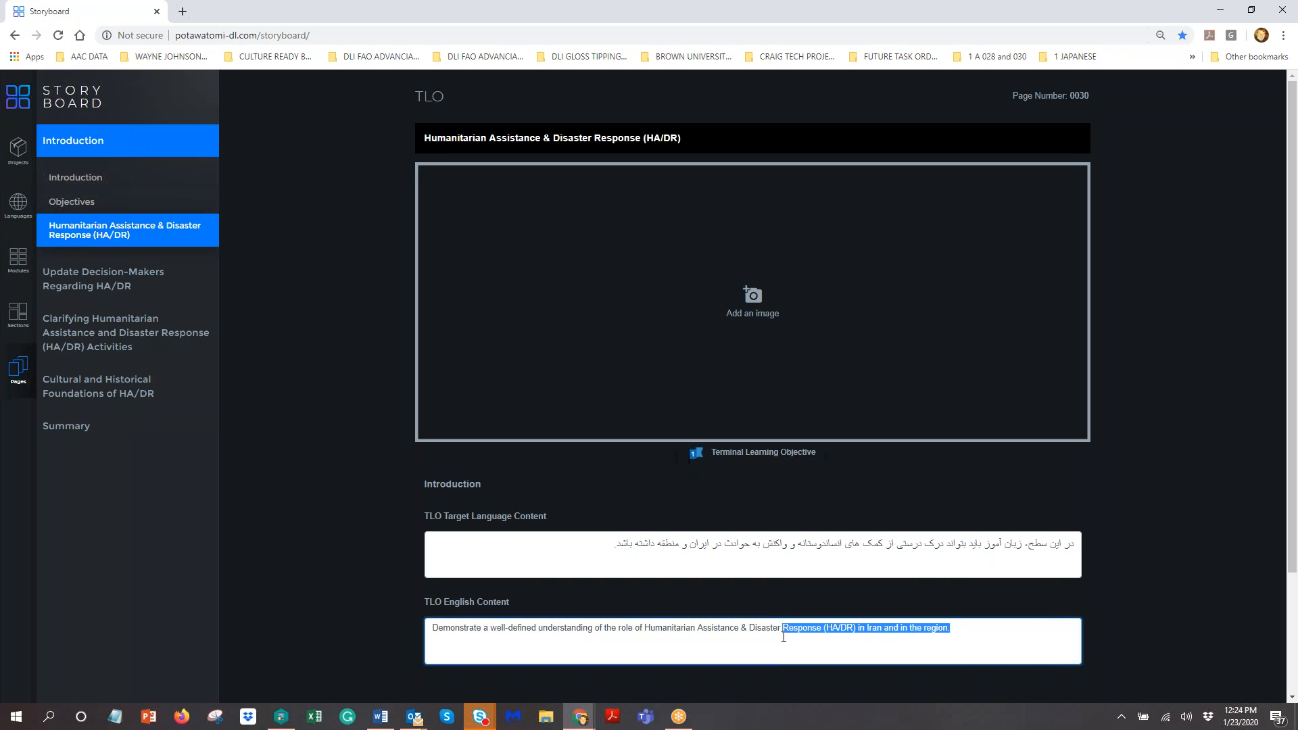
pyautogui.click(741, 652)
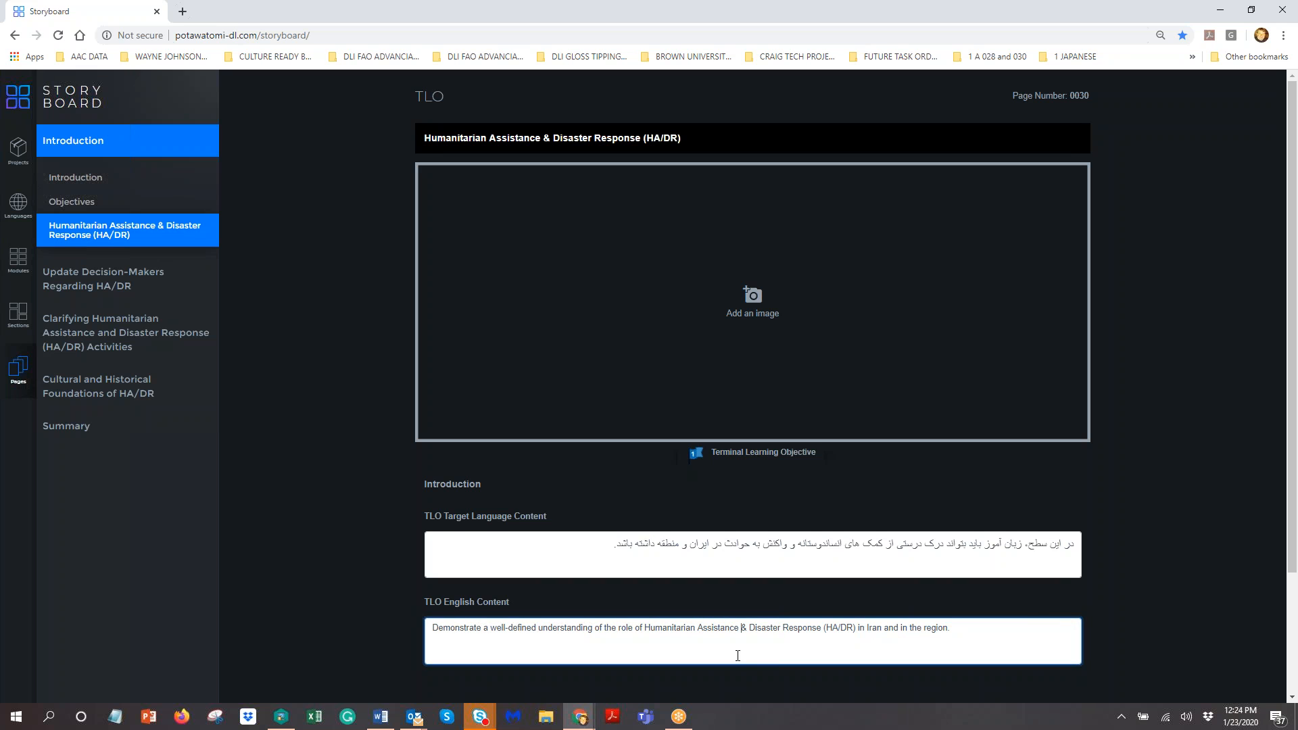
pyautogui.click(59, 279)
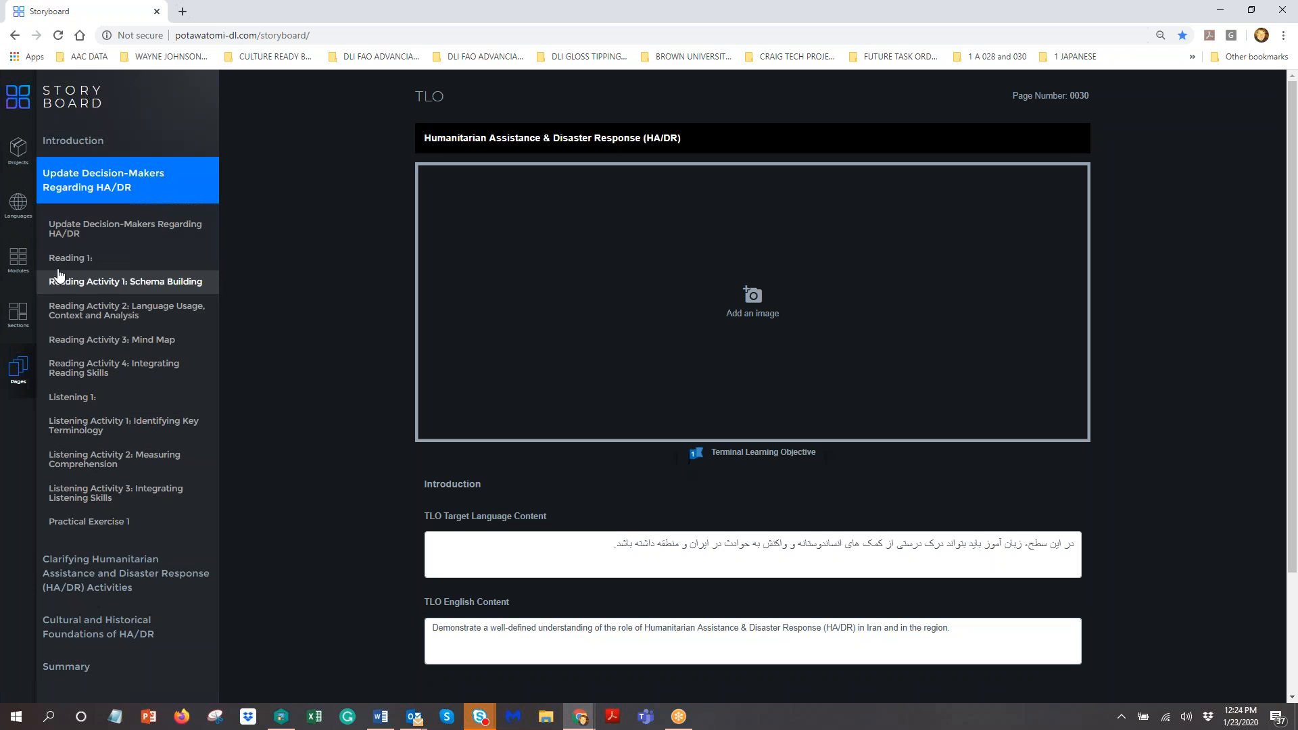
pyautogui.click(69, 233)
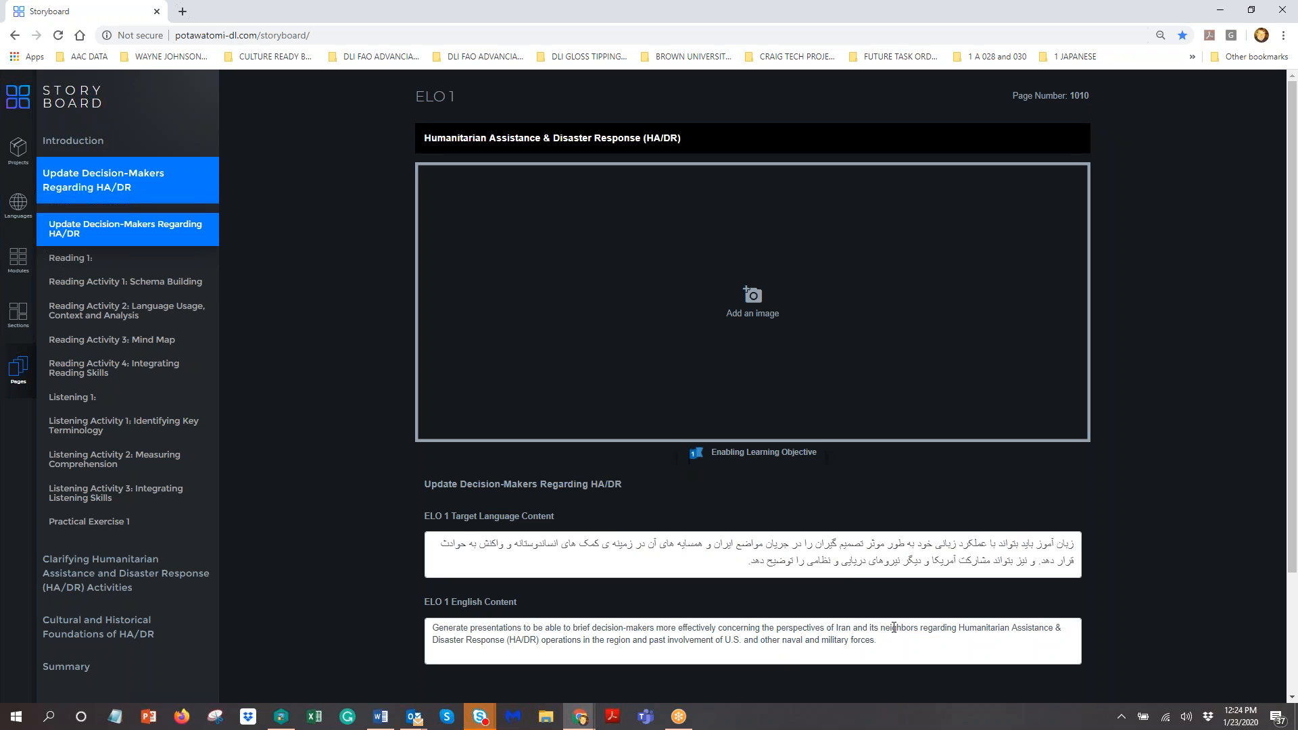
# Step: Examine the Reading 1 page's Persian article together with its English title, source and date
pyautogui.click(76, 260)
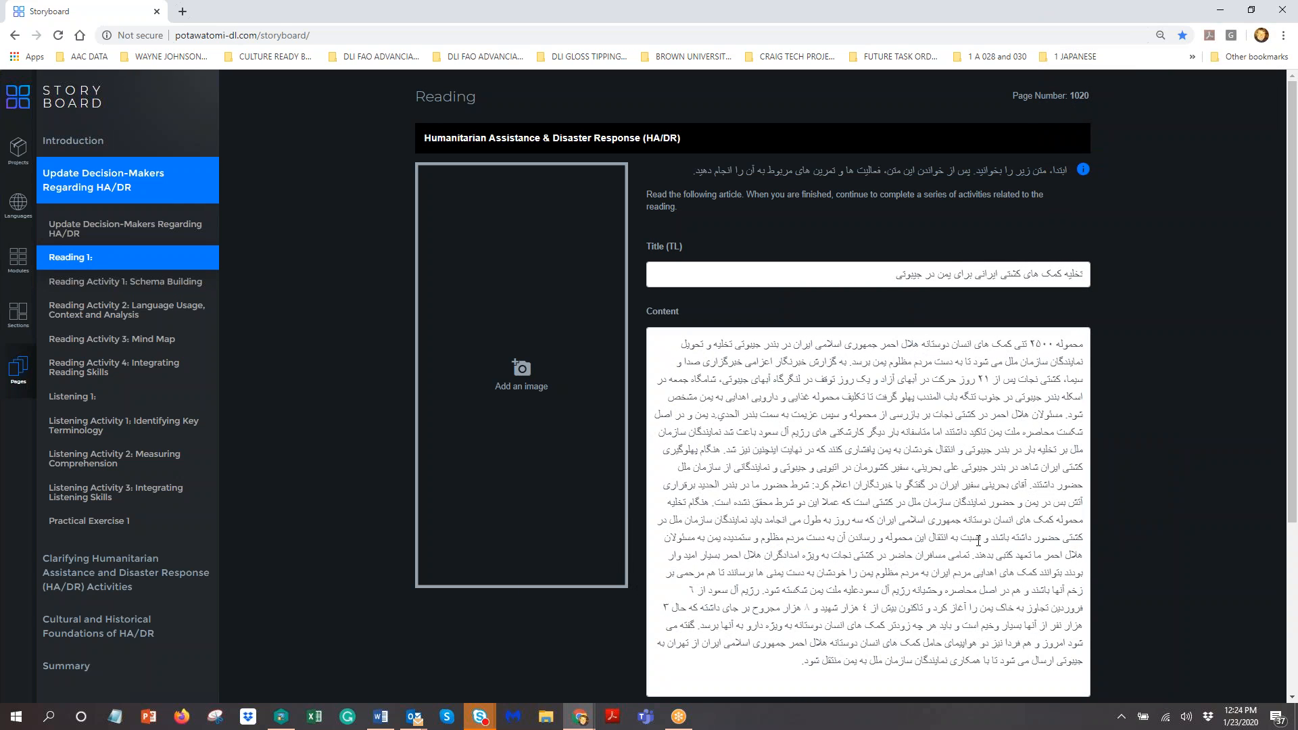
pyautogui.scroll(-2, 978, 541)
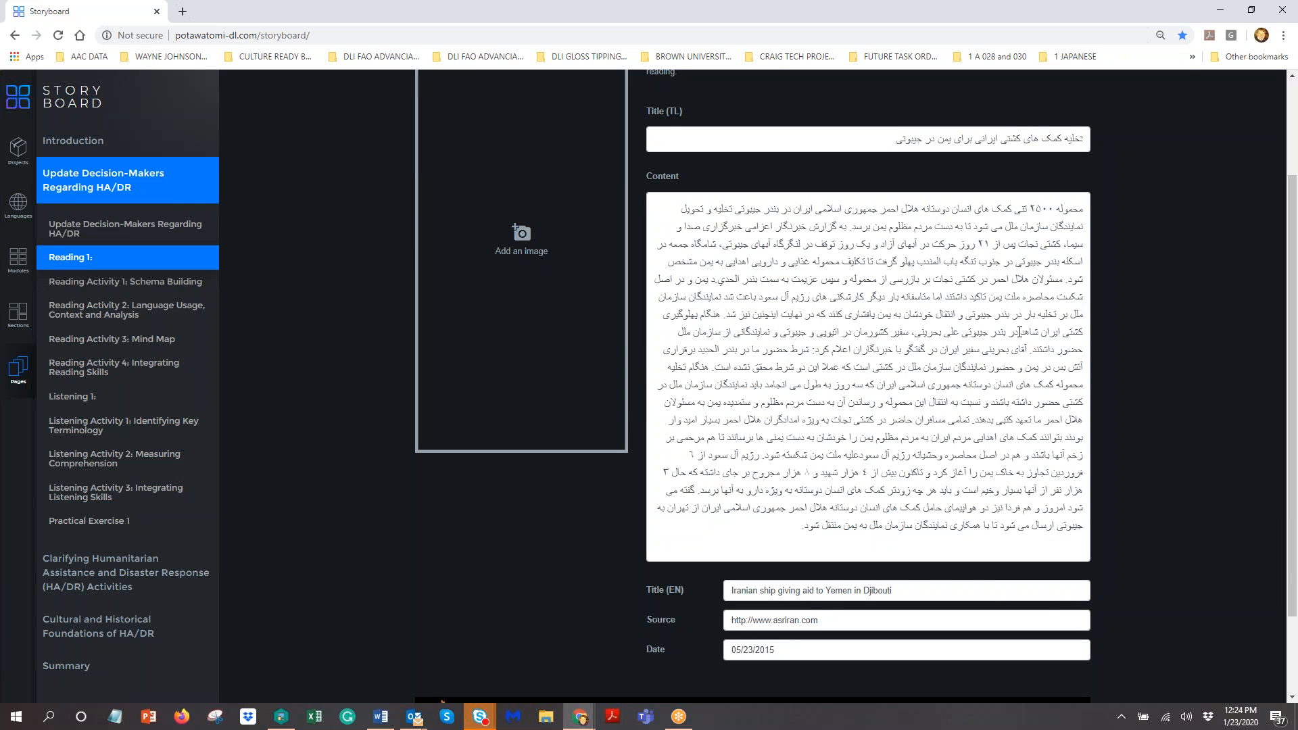
pyautogui.hotkey('ctrl', '+')
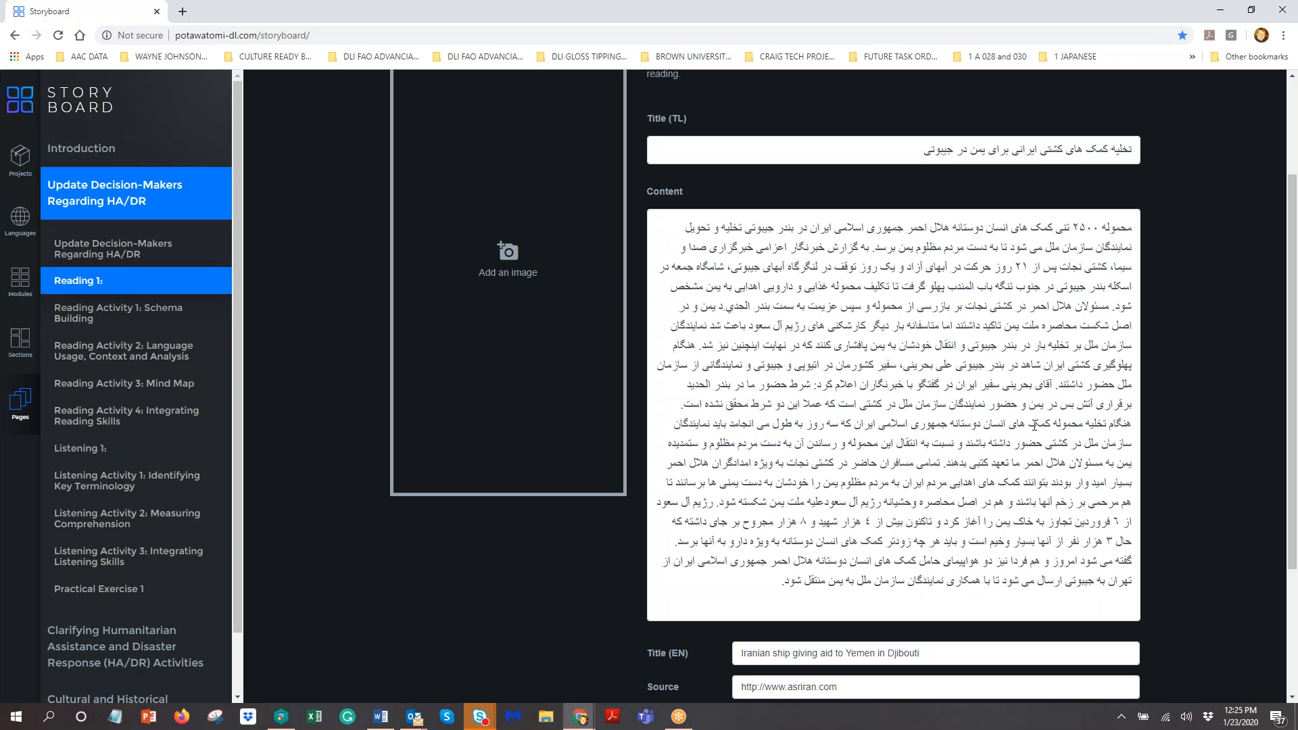
pyautogui.scroll(-2, 1035, 426)
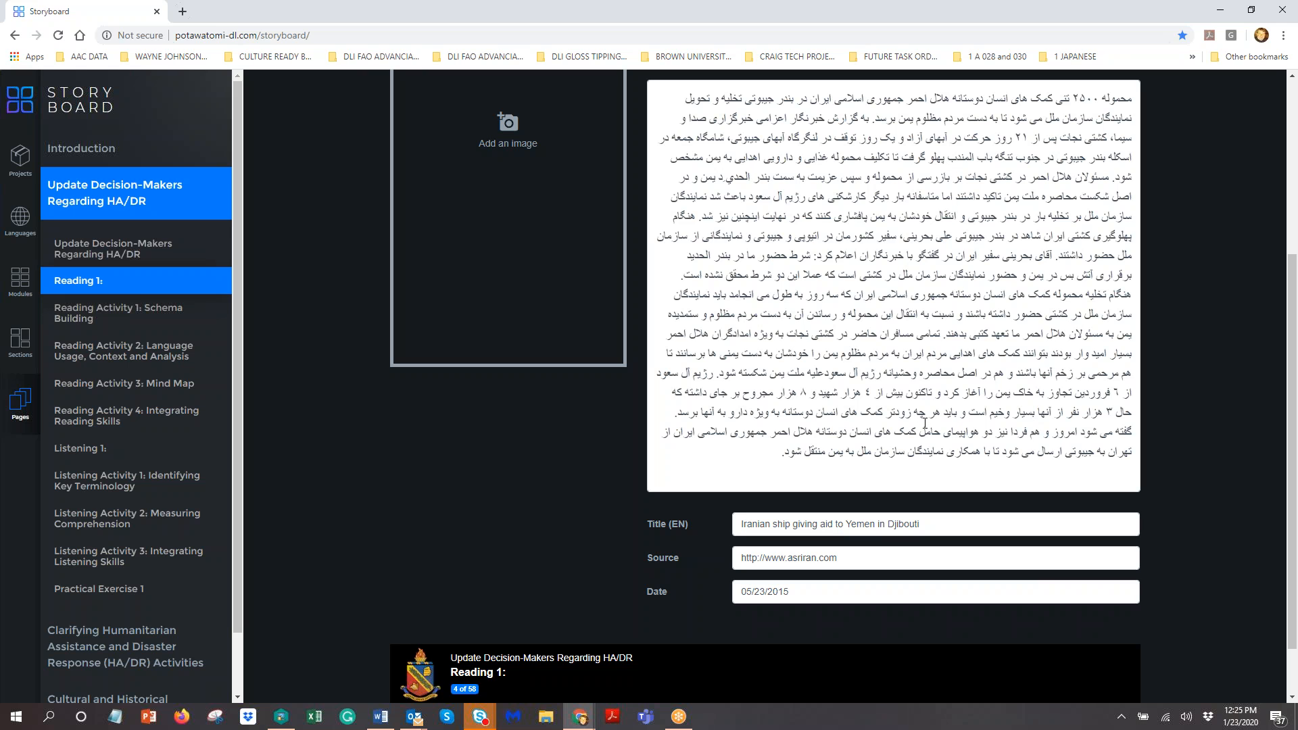
pyautogui.hotkey('ctrl', '-')
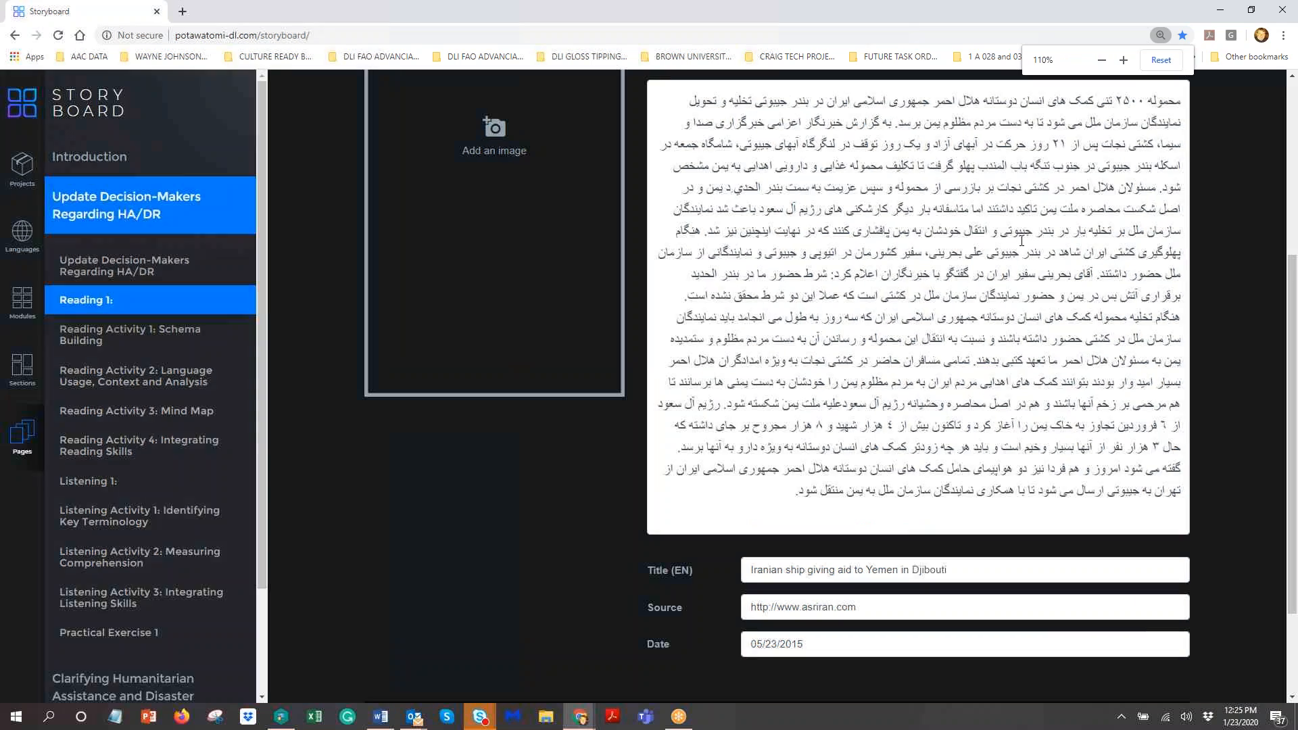
pyautogui.scroll(1, 1022, 241)
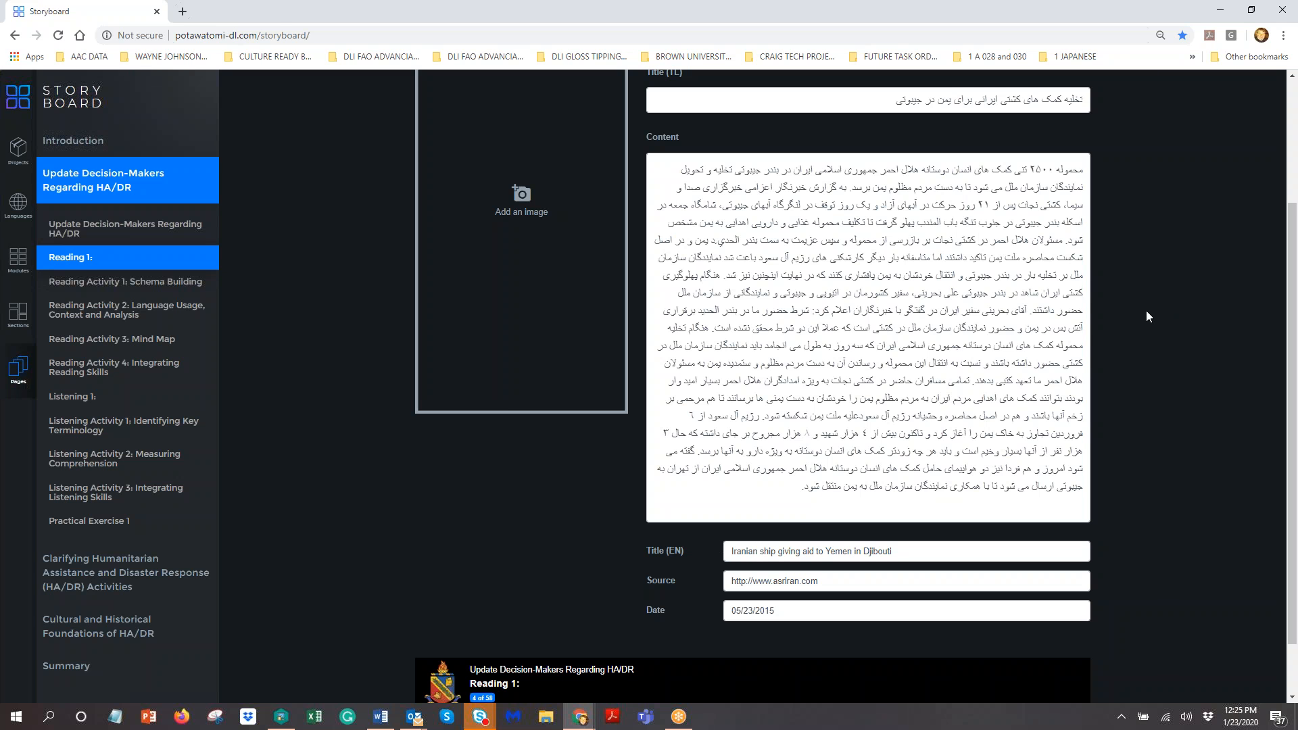
pyautogui.scroll(3, 1147, 312)
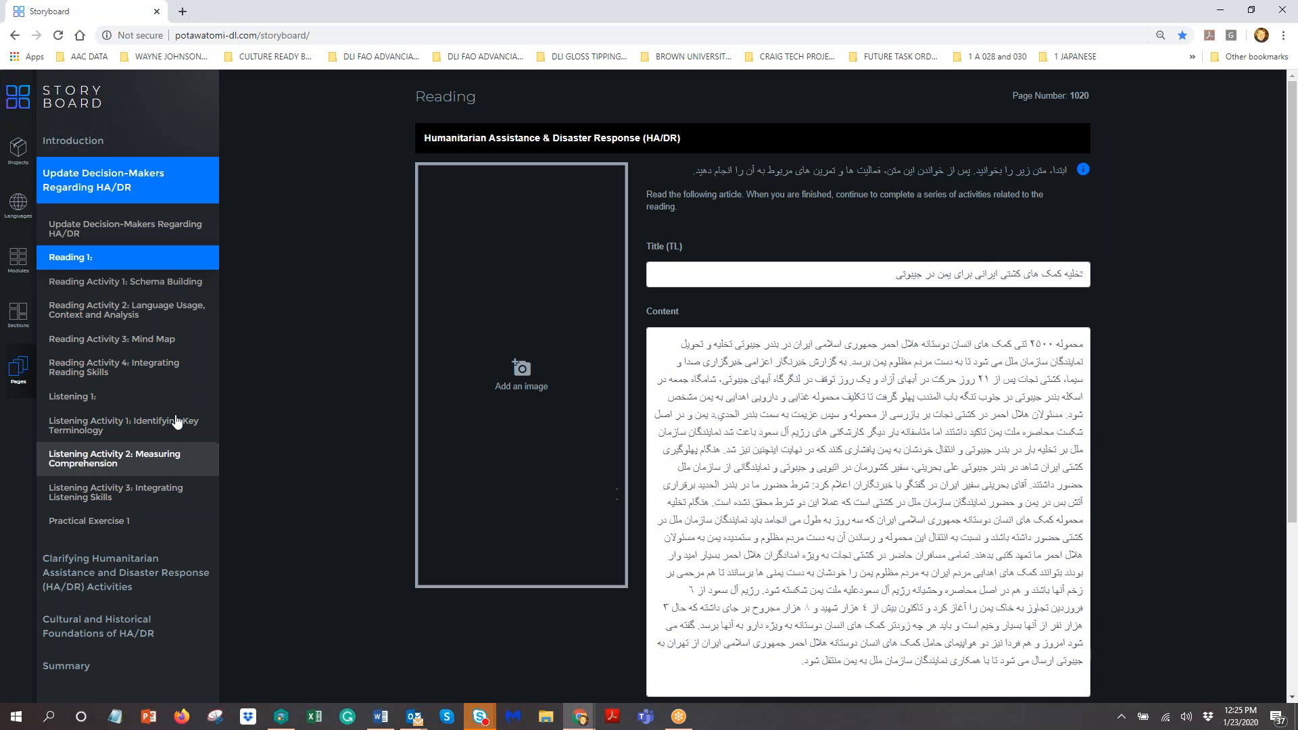
# Step: Change the Reading Activity 1: Schema Building page to the Sentence vocabulary template
pyautogui.click(94, 284)
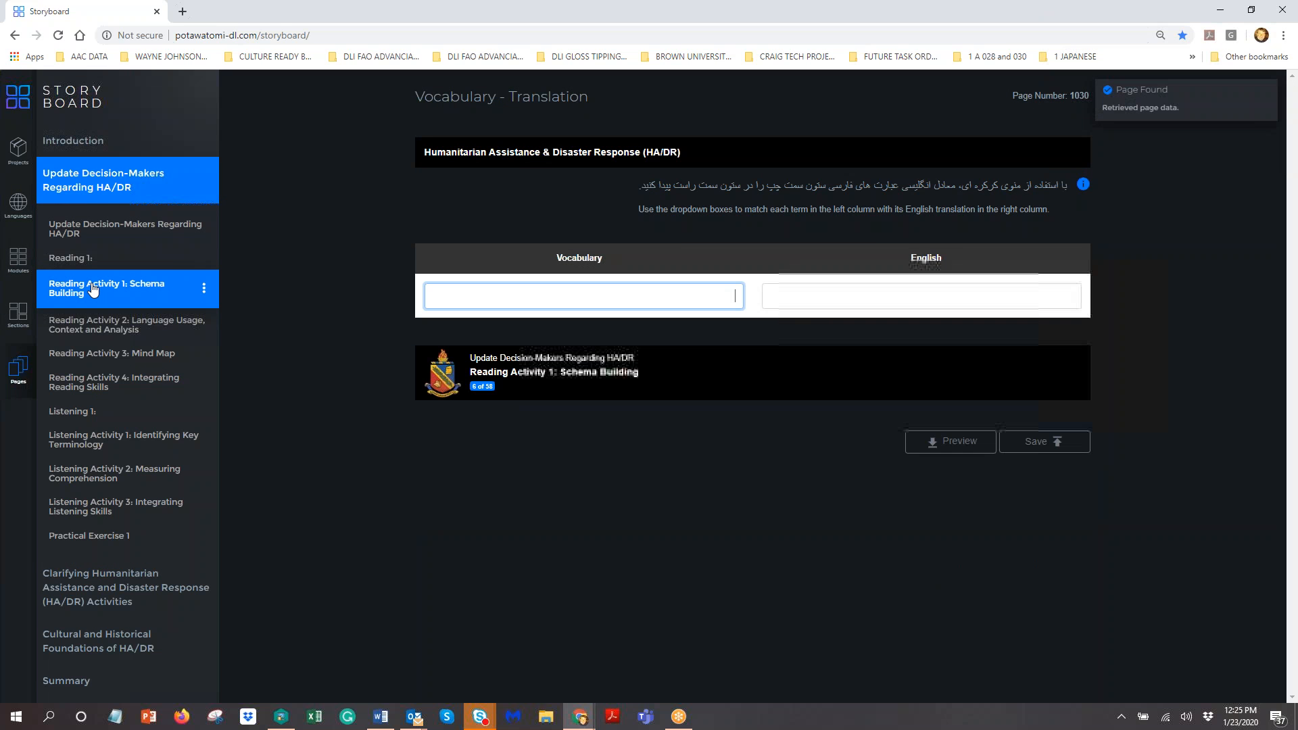
pyautogui.click(205, 290)
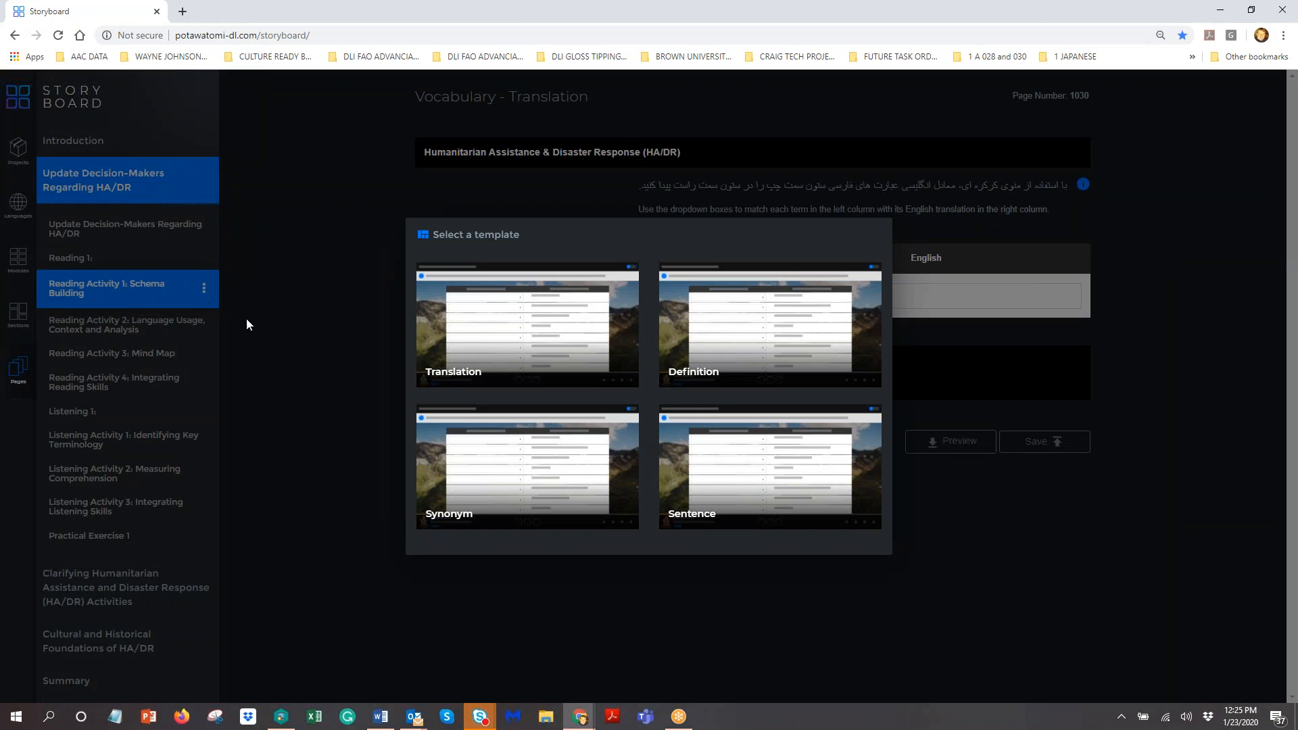
pyautogui.click(759, 524)
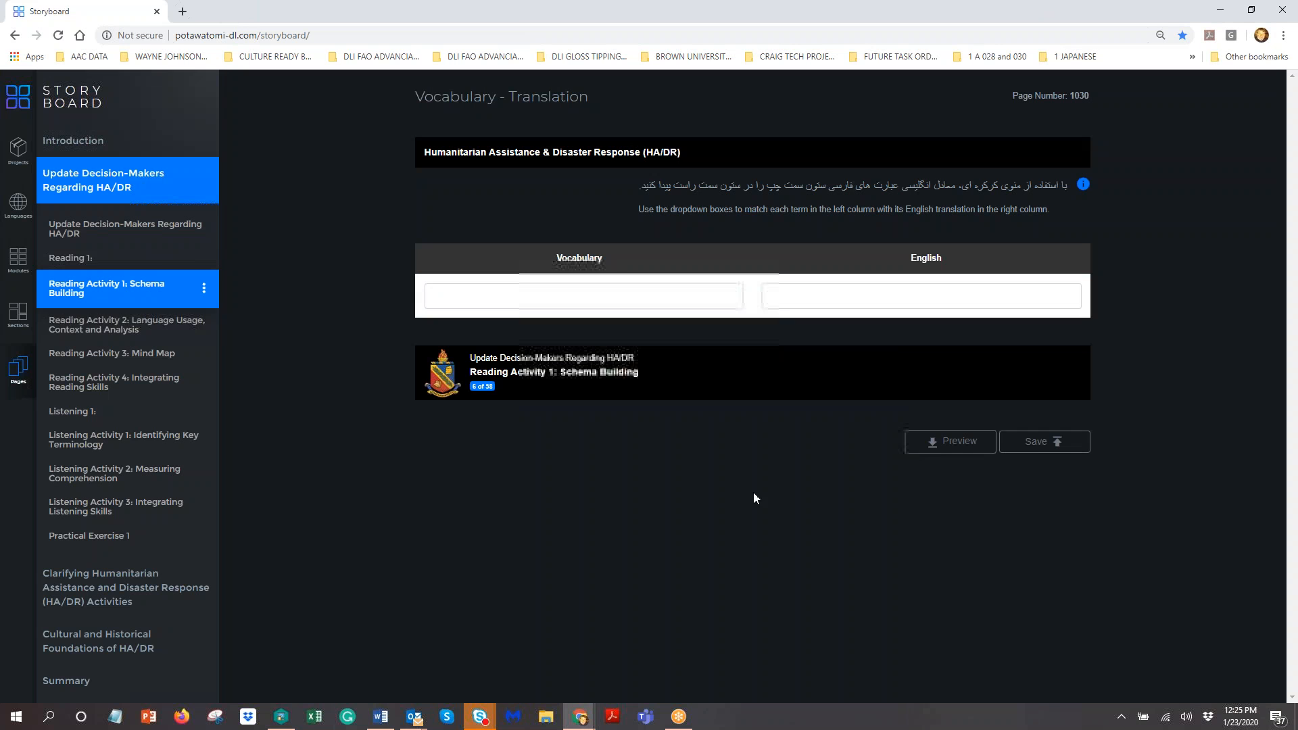
# Step: Review Reading Activity 2's multiple-choice questions, the Reading Activity 3: Mind Map page and Reading Activity 4's constructed-response questions
pyautogui.click(122, 330)
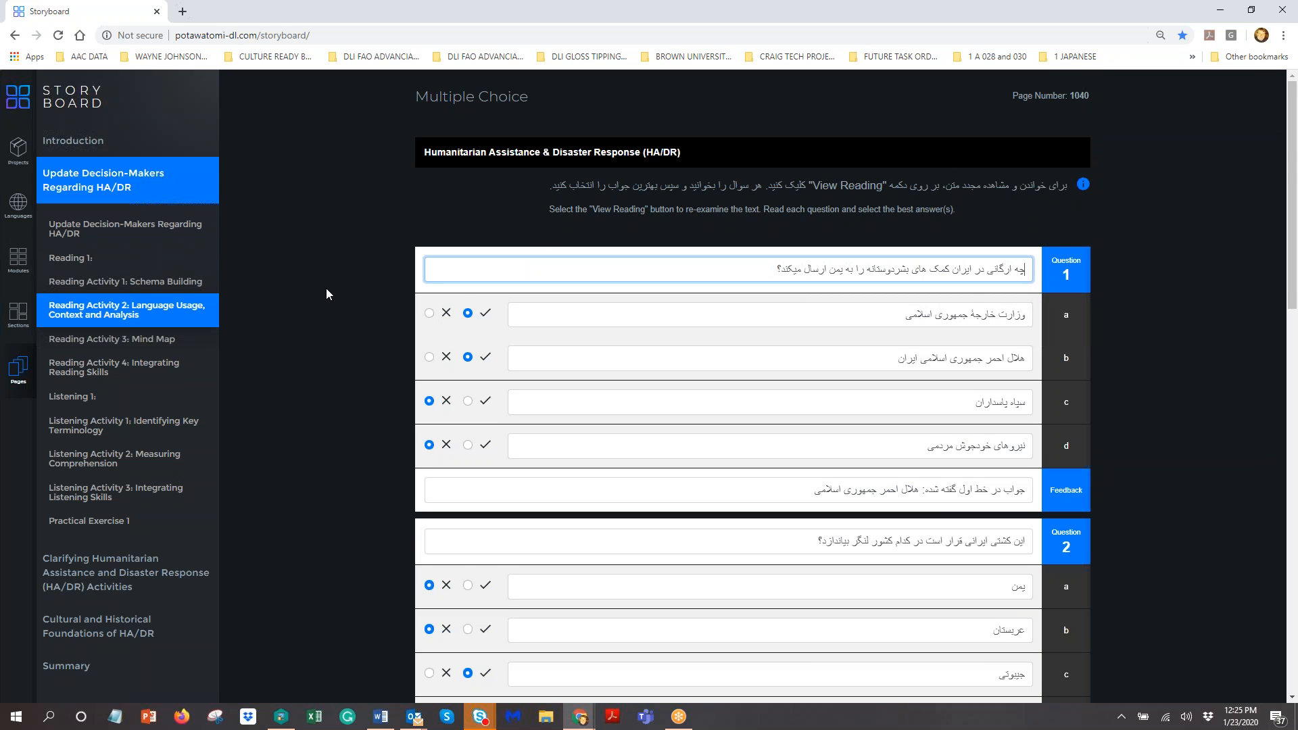
pyautogui.scroll(-3, 326, 288)
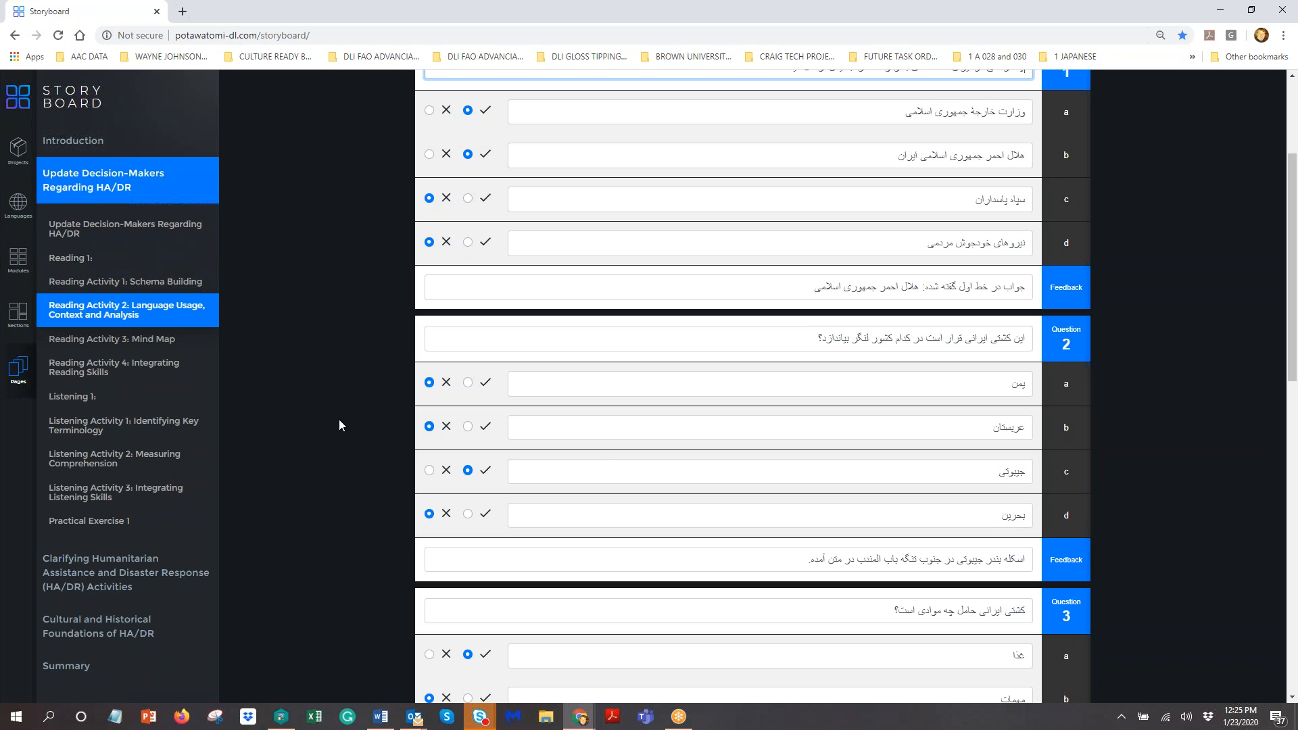
pyautogui.scroll(-4, 339, 425)
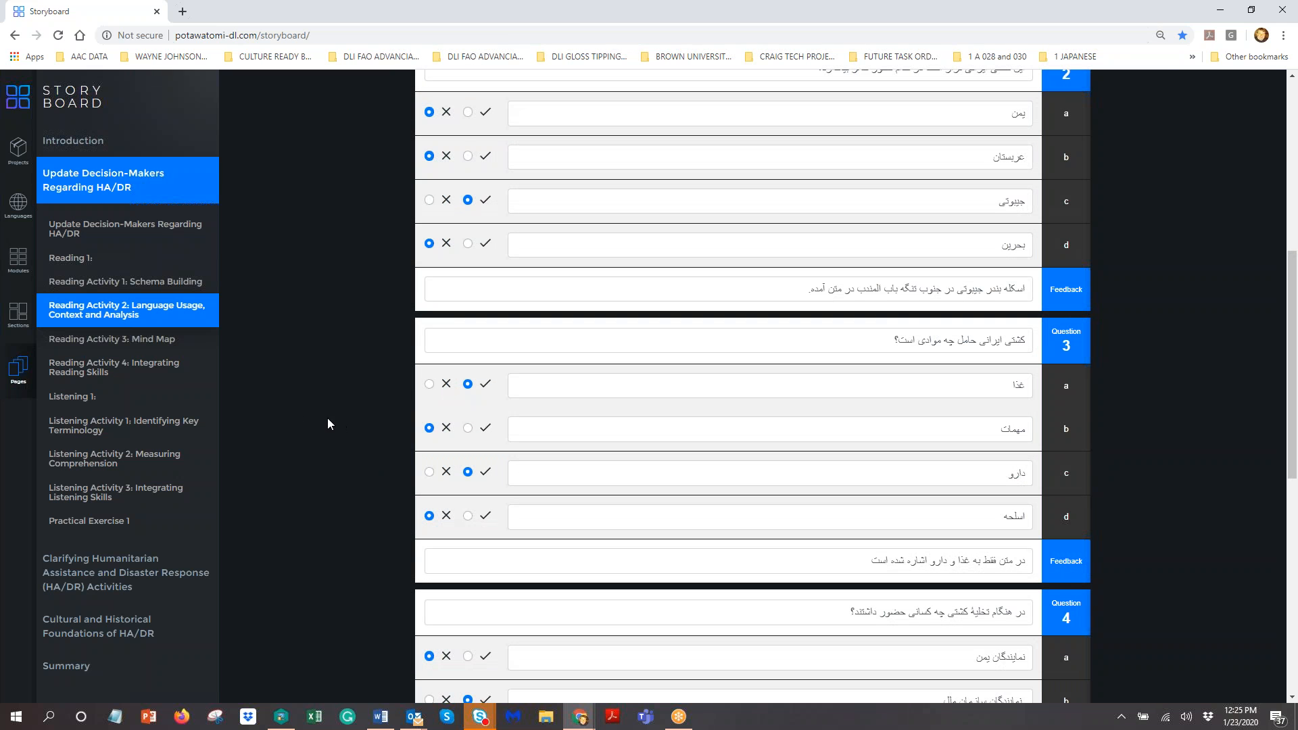
pyautogui.click(164, 343)
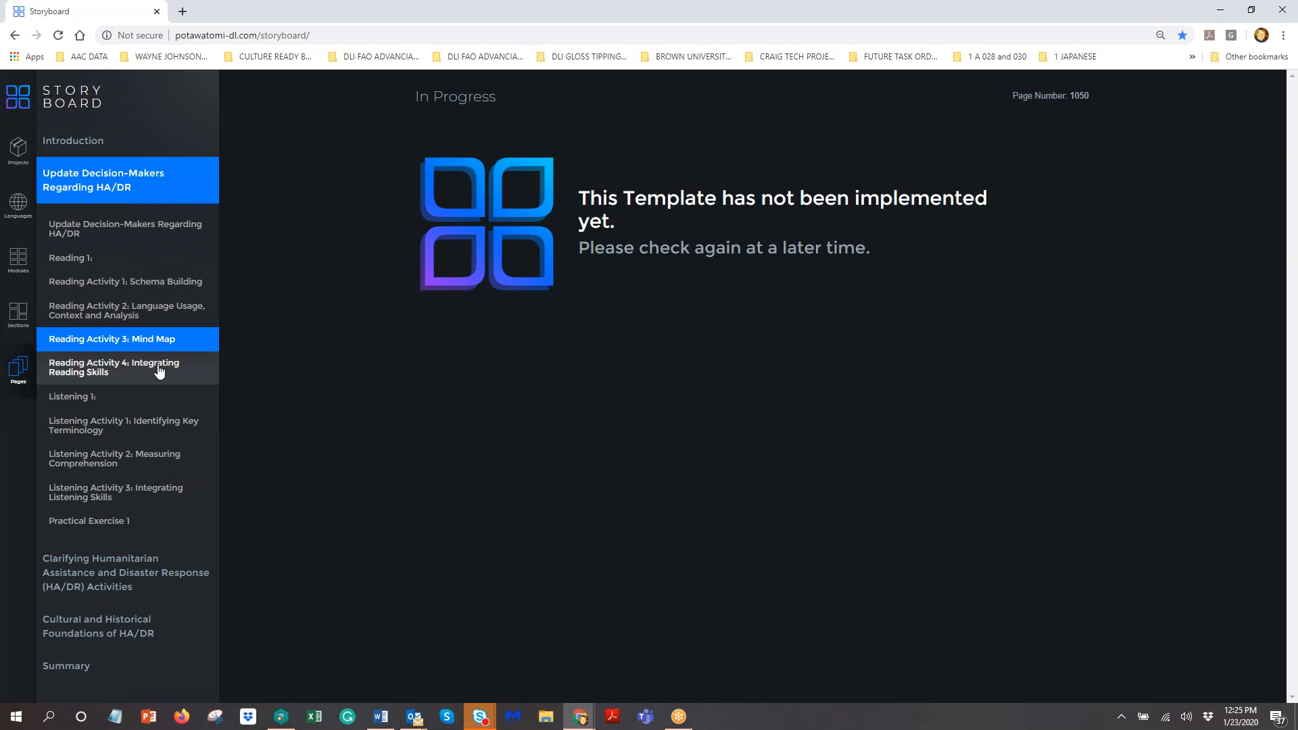
pyautogui.click(141, 372)
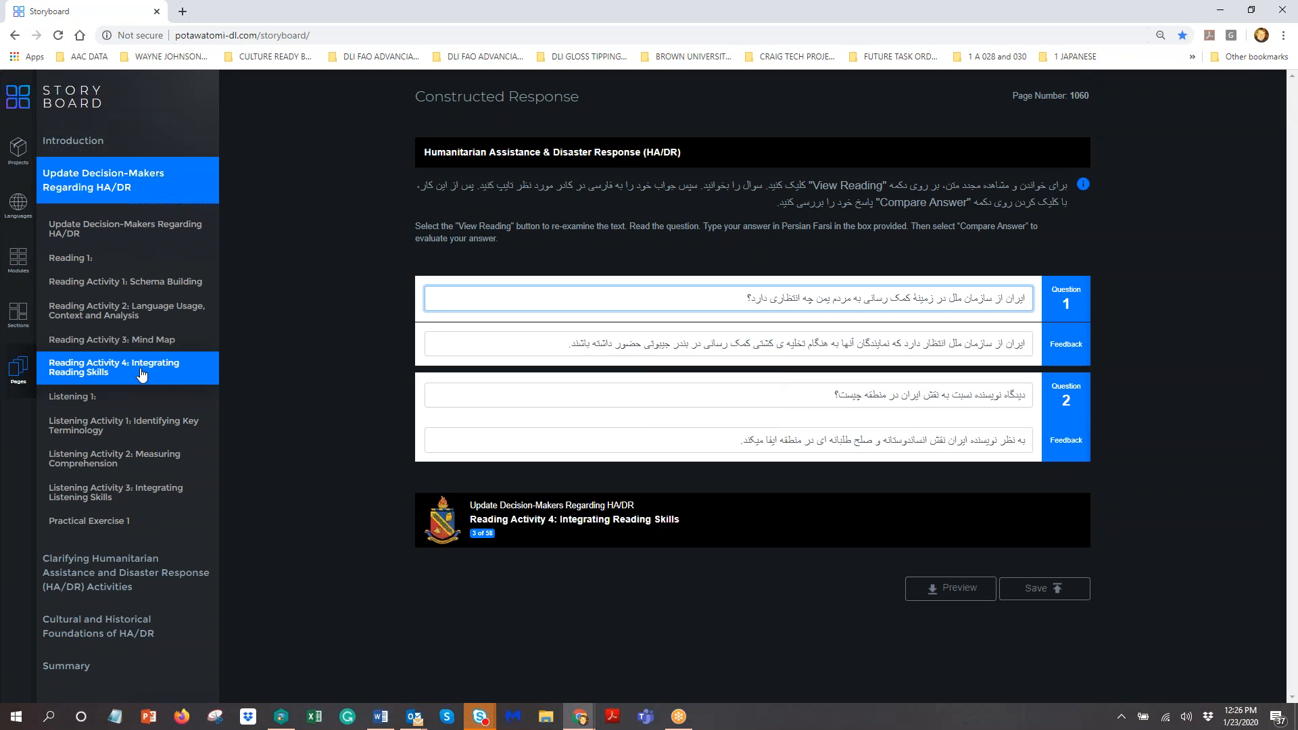
# Step: Revisit the Mind Map, Language Usage and Integrating Reading Skills pages and check the template on Reading Activity 1: Schema Building
pyautogui.click(137, 345)
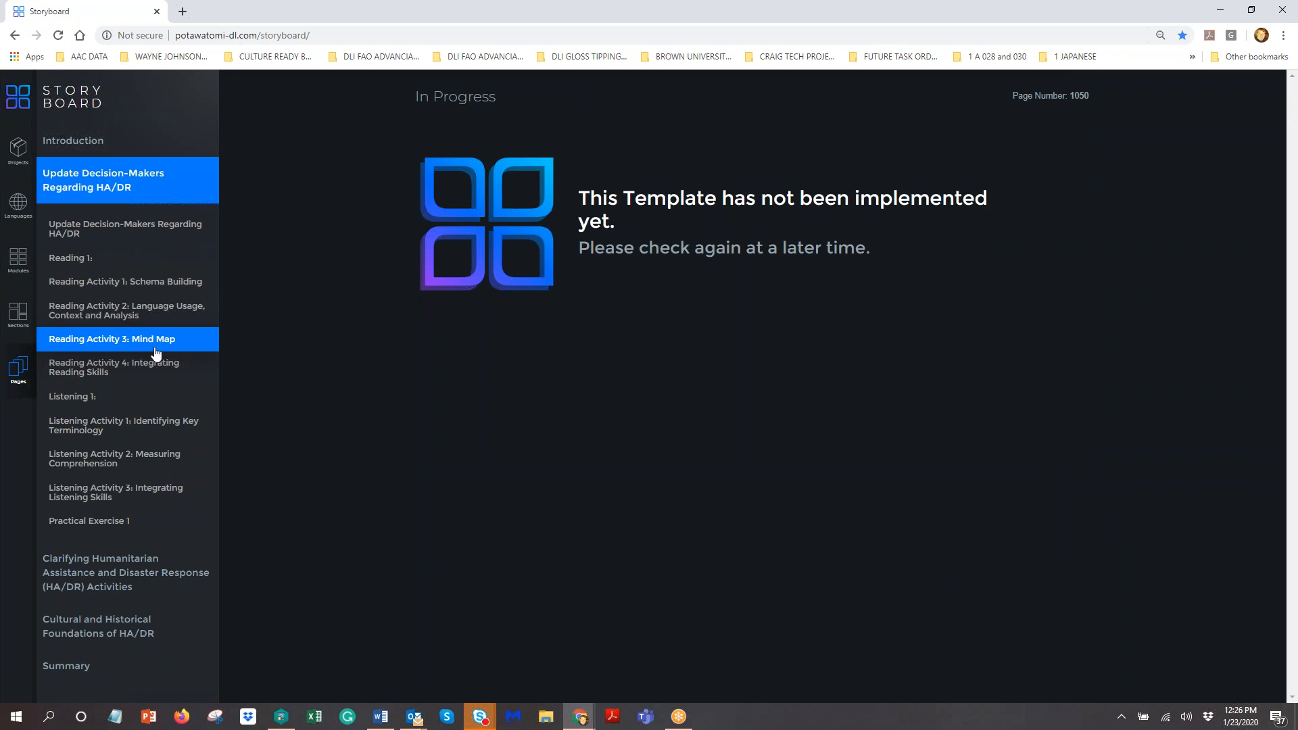
pyautogui.click(158, 312)
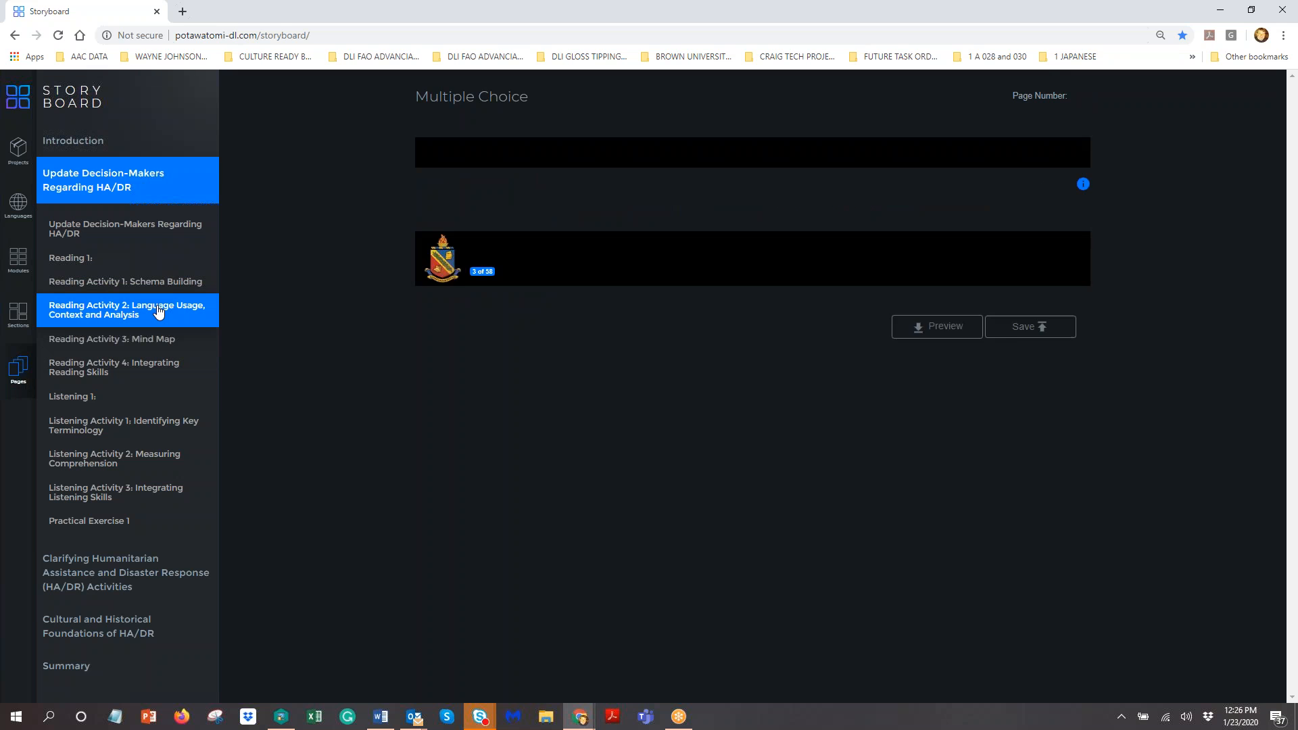
pyautogui.click(161, 371)
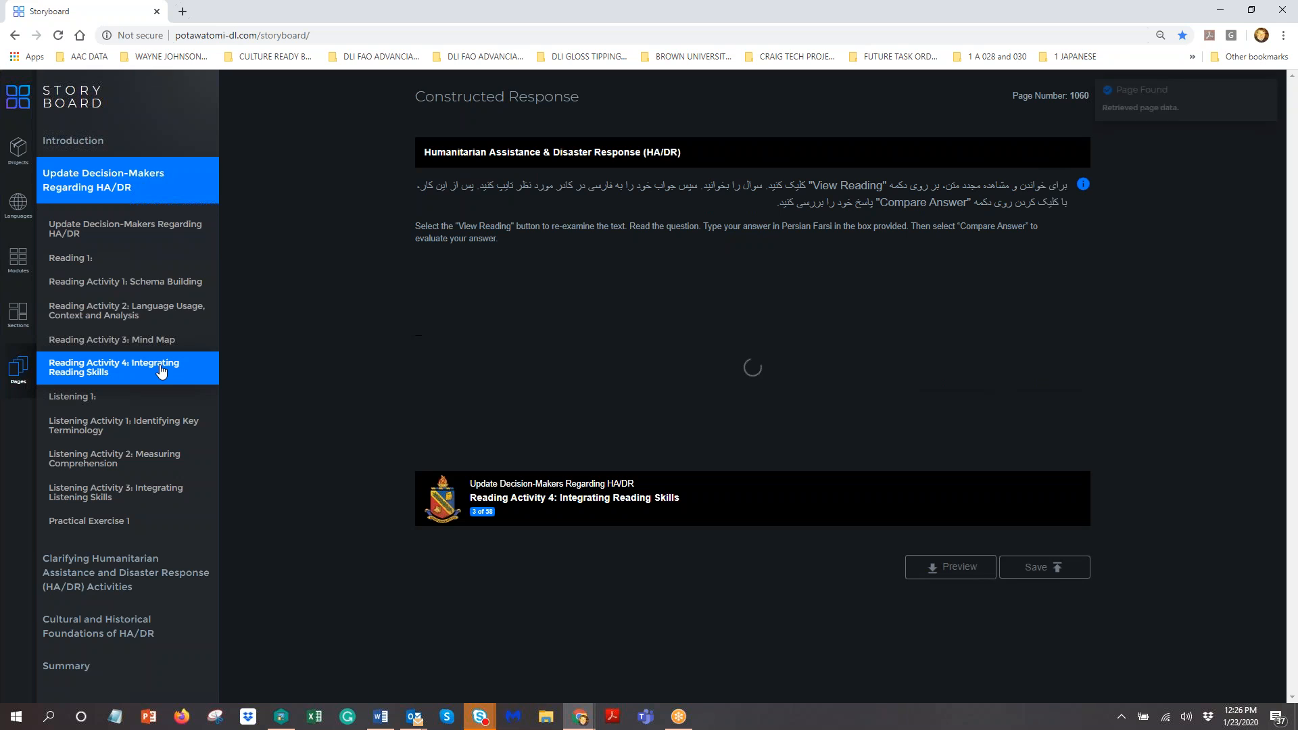
pyautogui.click(161, 293)
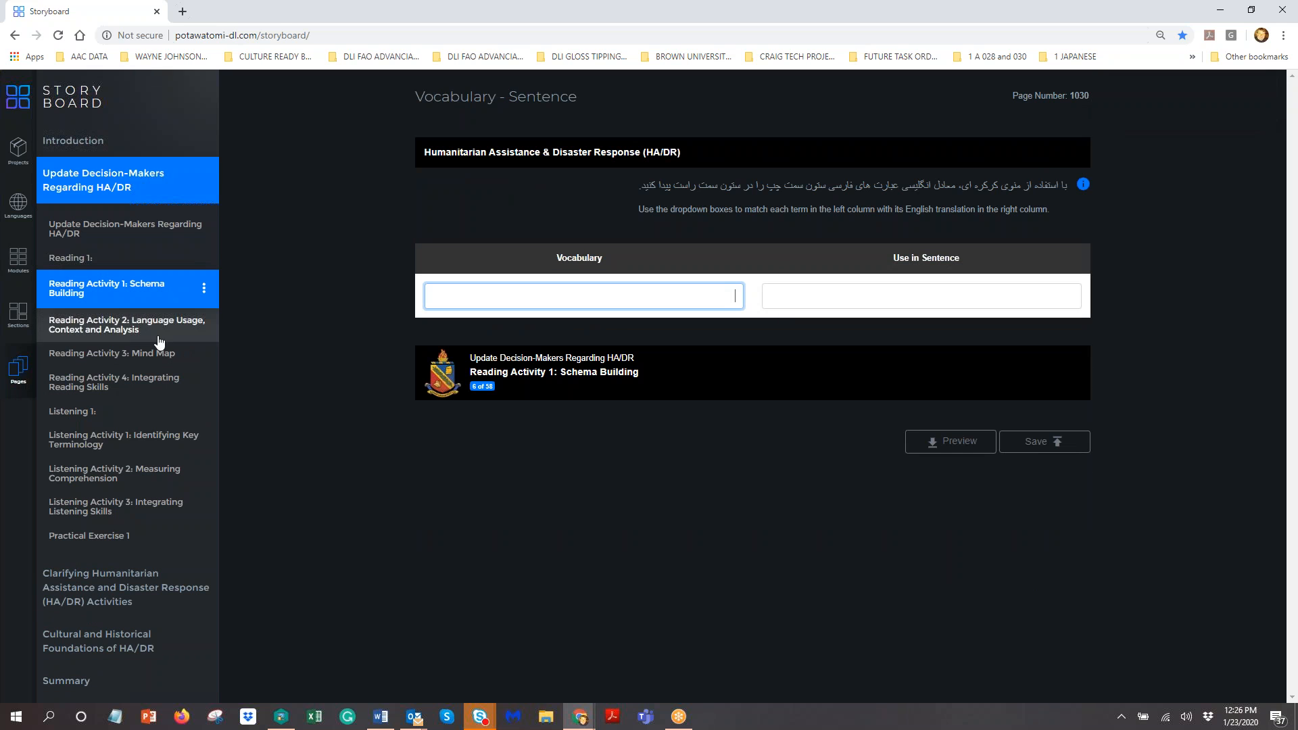
# Step: Review the Listening 1 video page, Listening Activity 1: Identifying Key Terminology and Listening Activity 2's multiple-choice questions
pyautogui.click(157, 442)
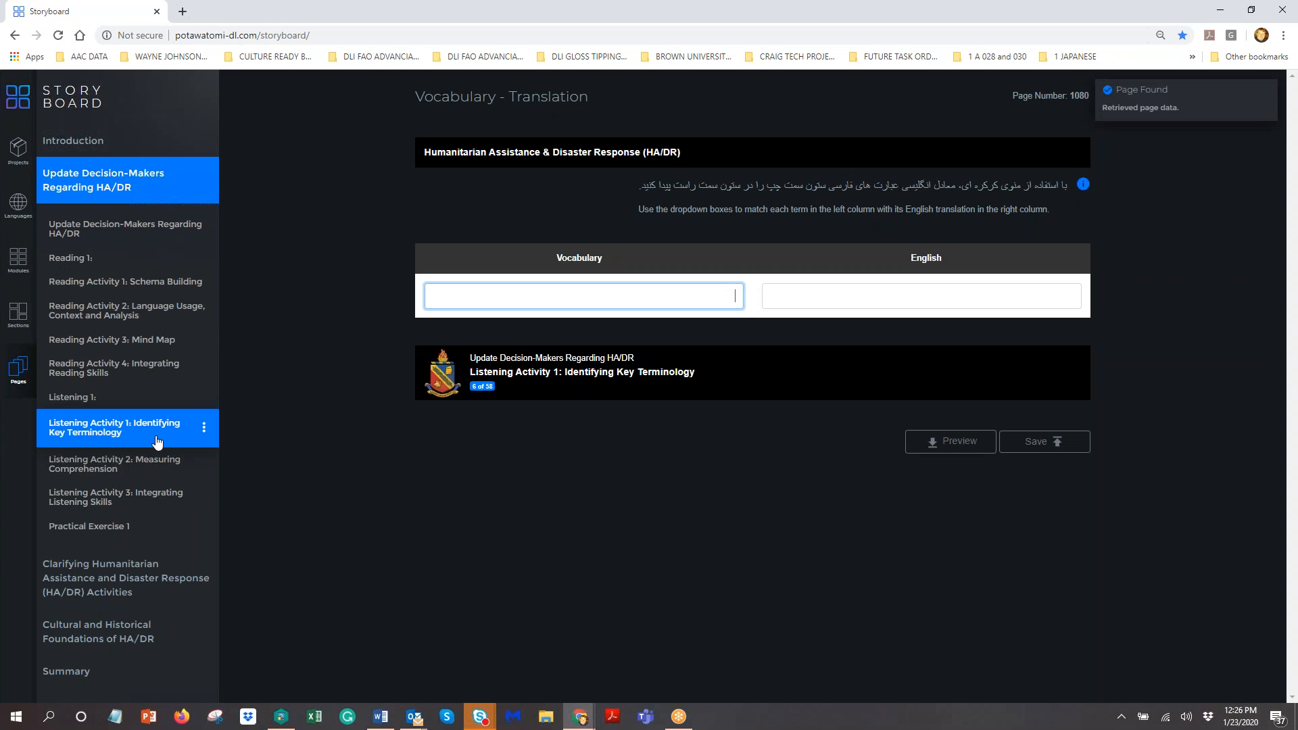
pyautogui.click(116, 403)
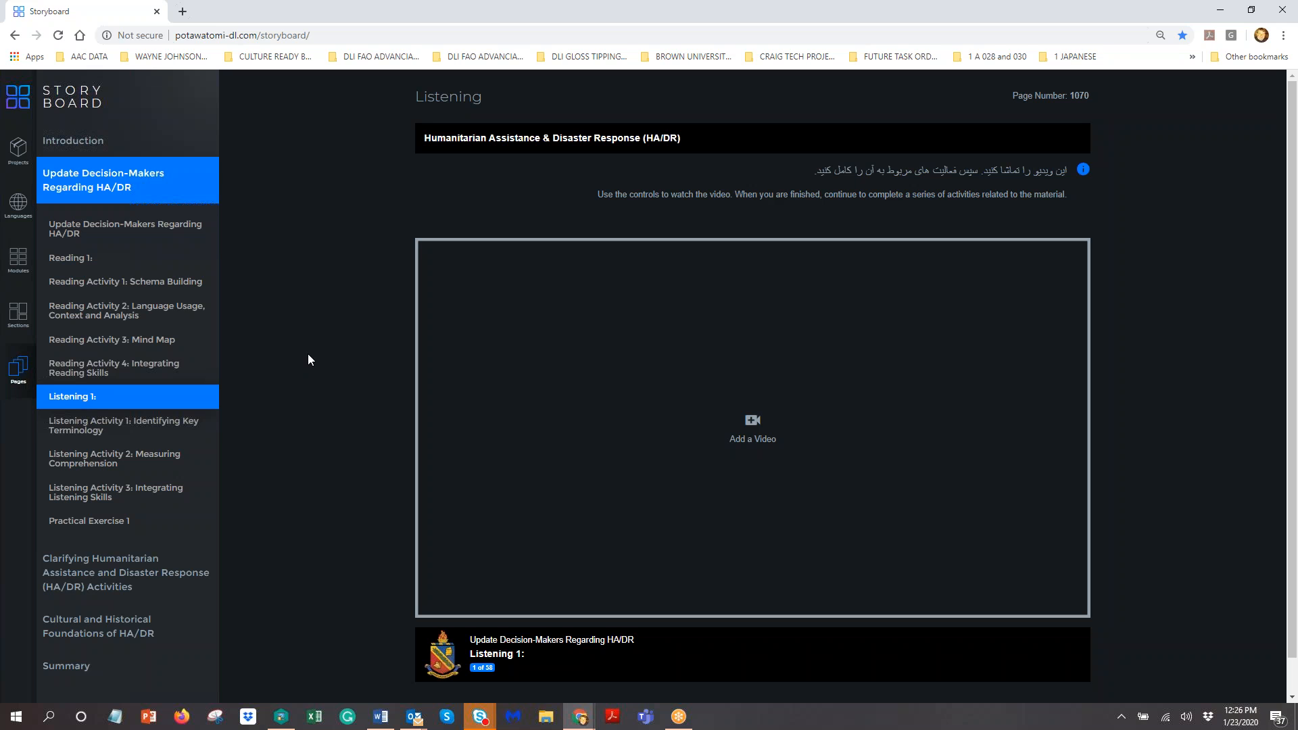
pyautogui.scroll(-1, 336, 362)
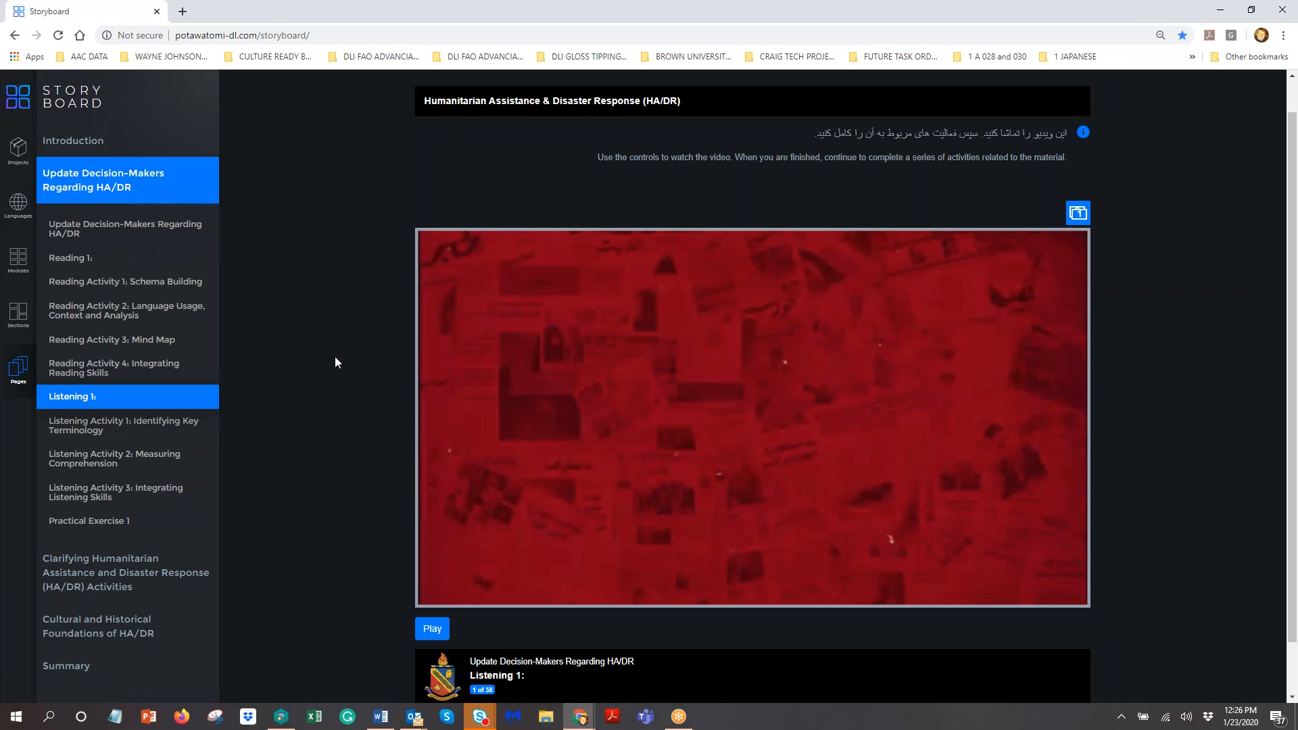
pyautogui.click(155, 426)
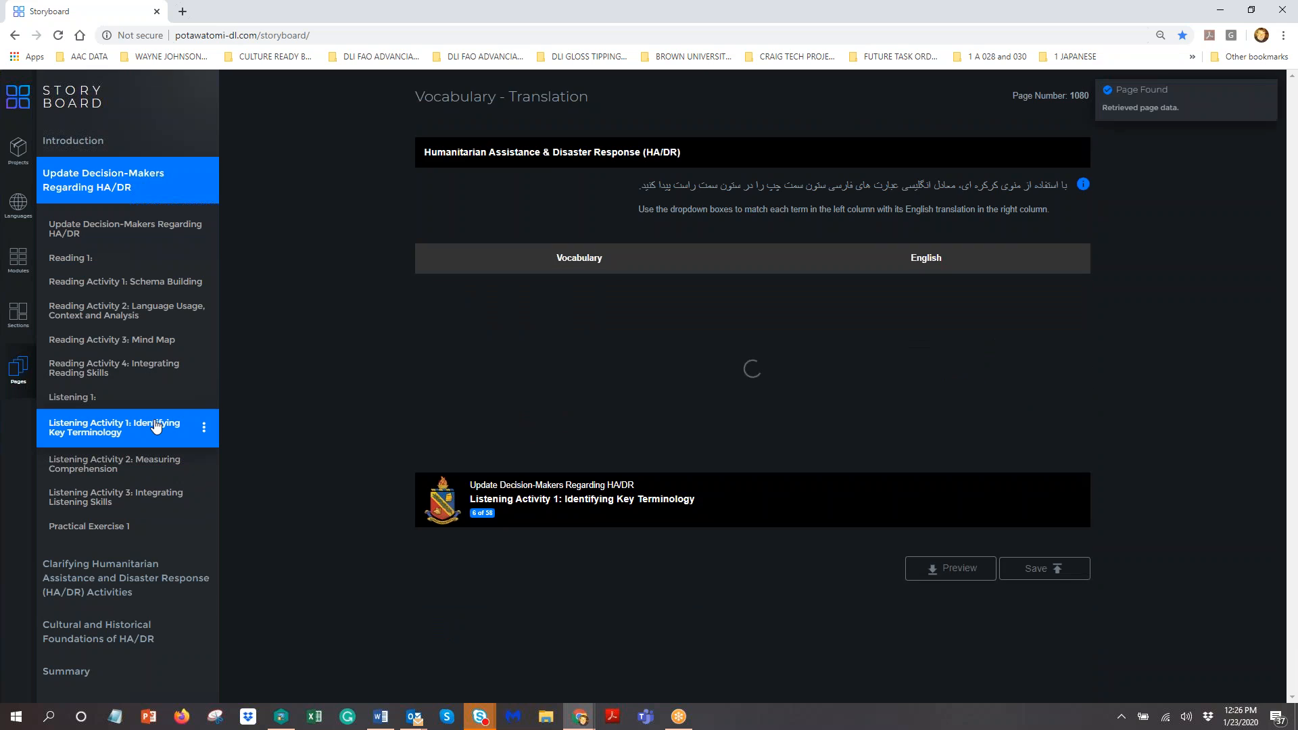
pyautogui.click(153, 466)
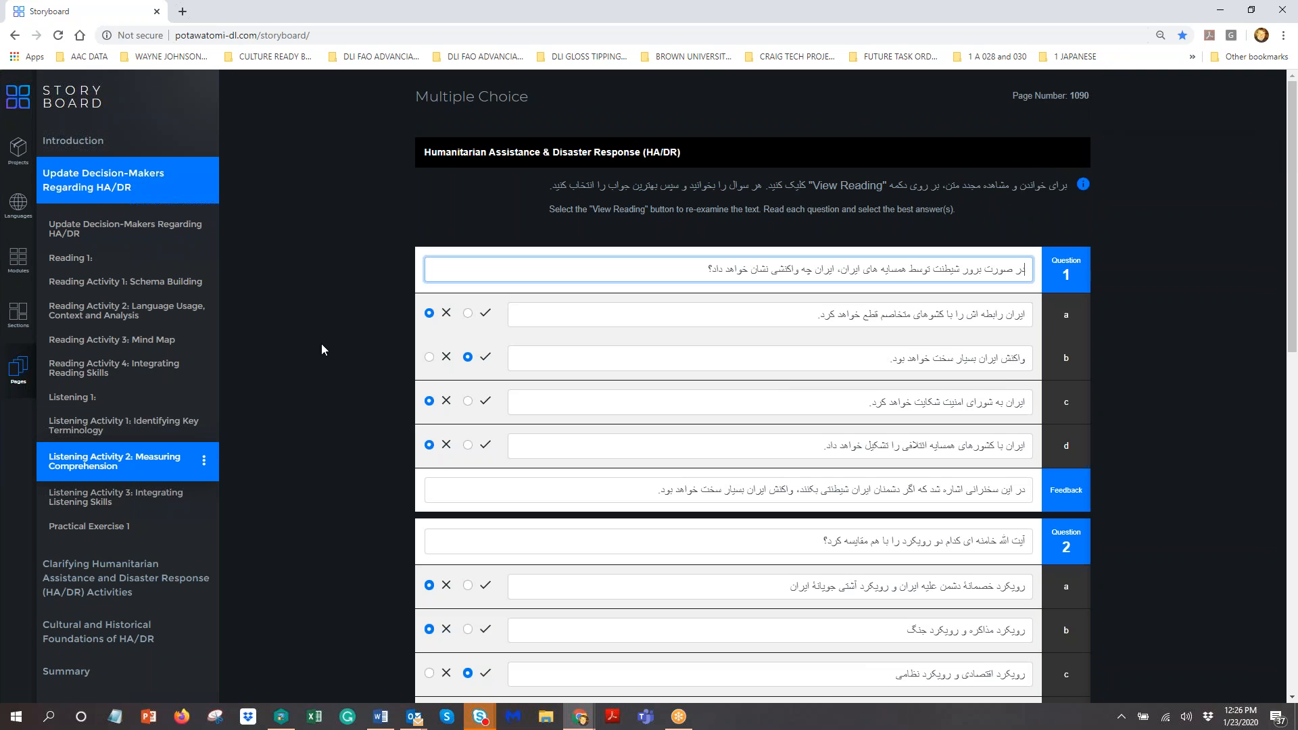
pyautogui.scroll(-1, 347, 537)
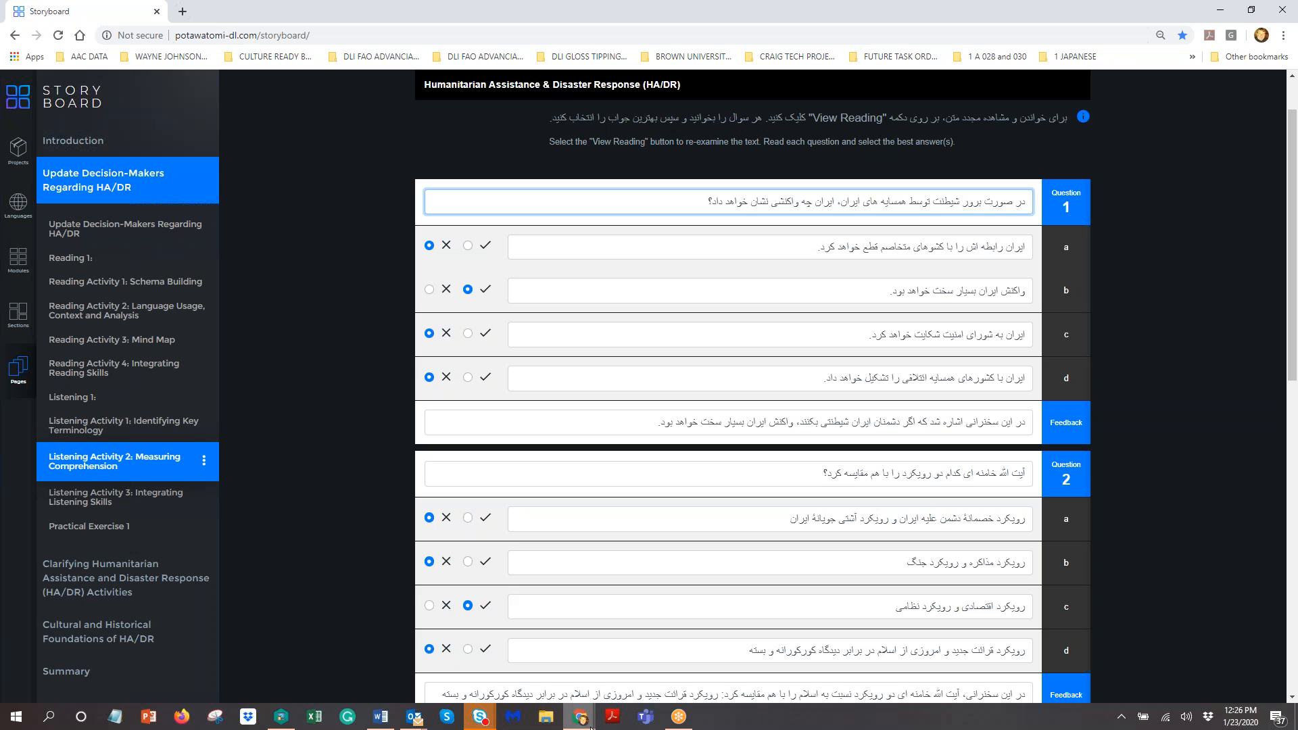
# Step: Switch to the published course window, open Persian Farsi Mod 1 and read Listening #3's Activity #3 - Listening Comprehension and Selection questions
pyautogui.moveTo(578, 721)
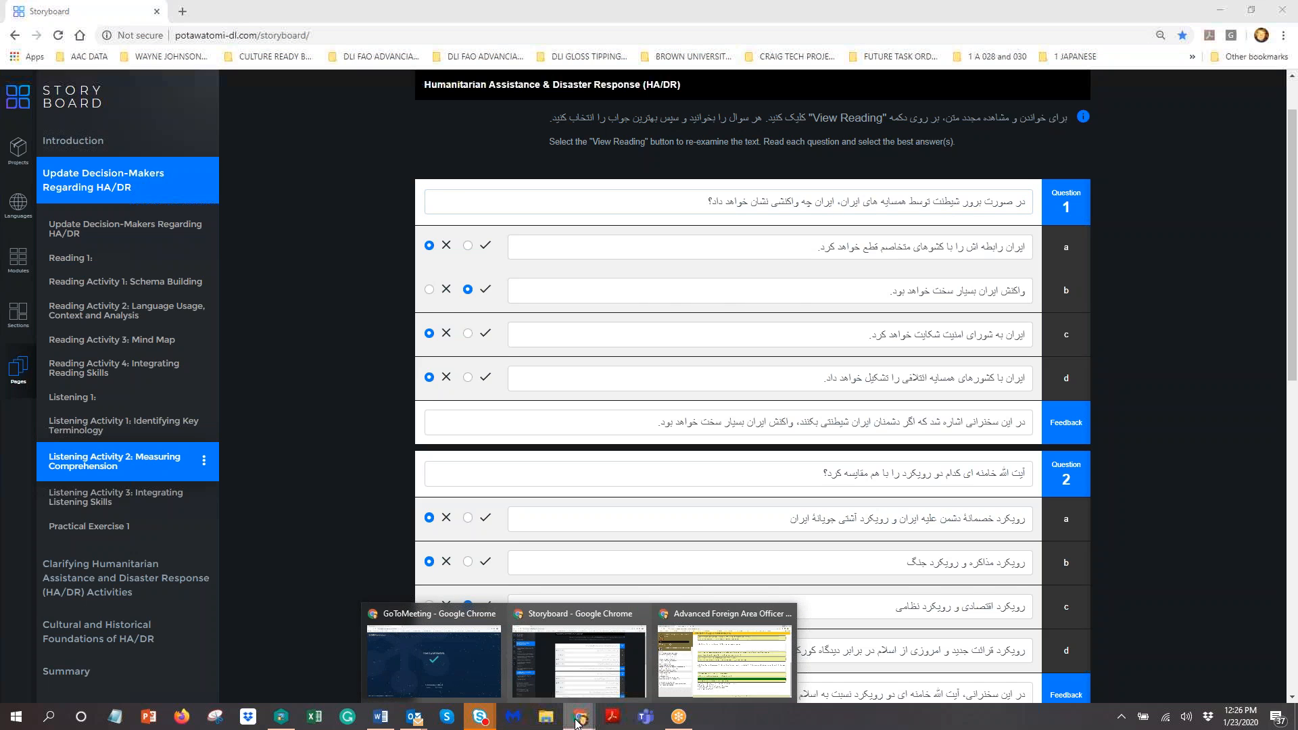
pyautogui.click(723, 646)
pyautogui.click(92, 11)
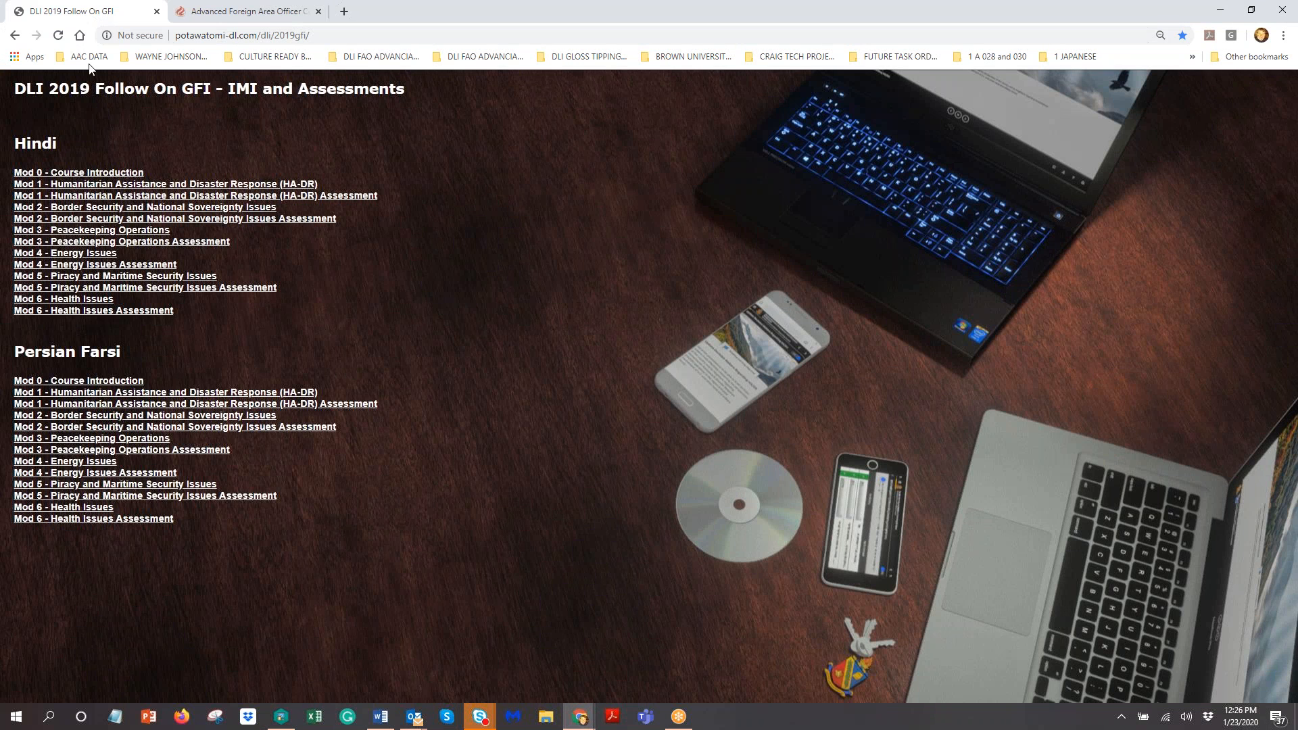
pyautogui.click(80, 392)
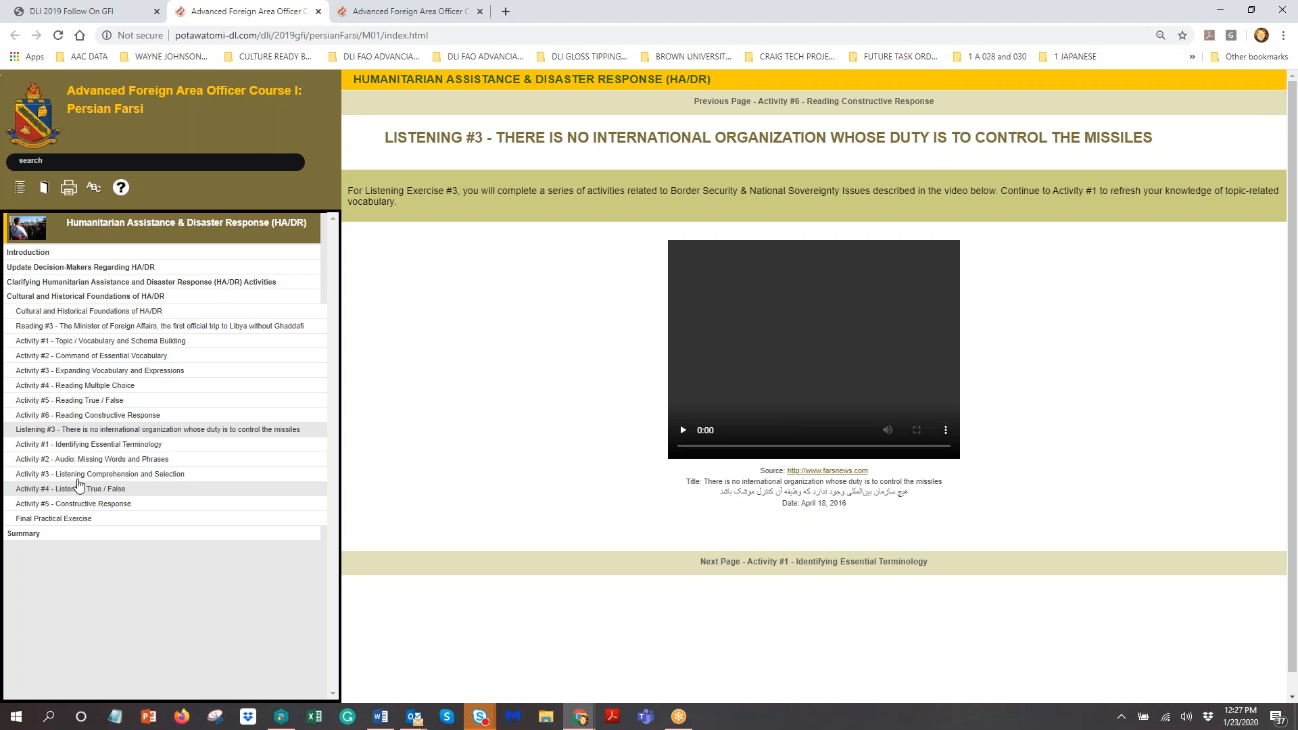
pyautogui.click(78, 474)
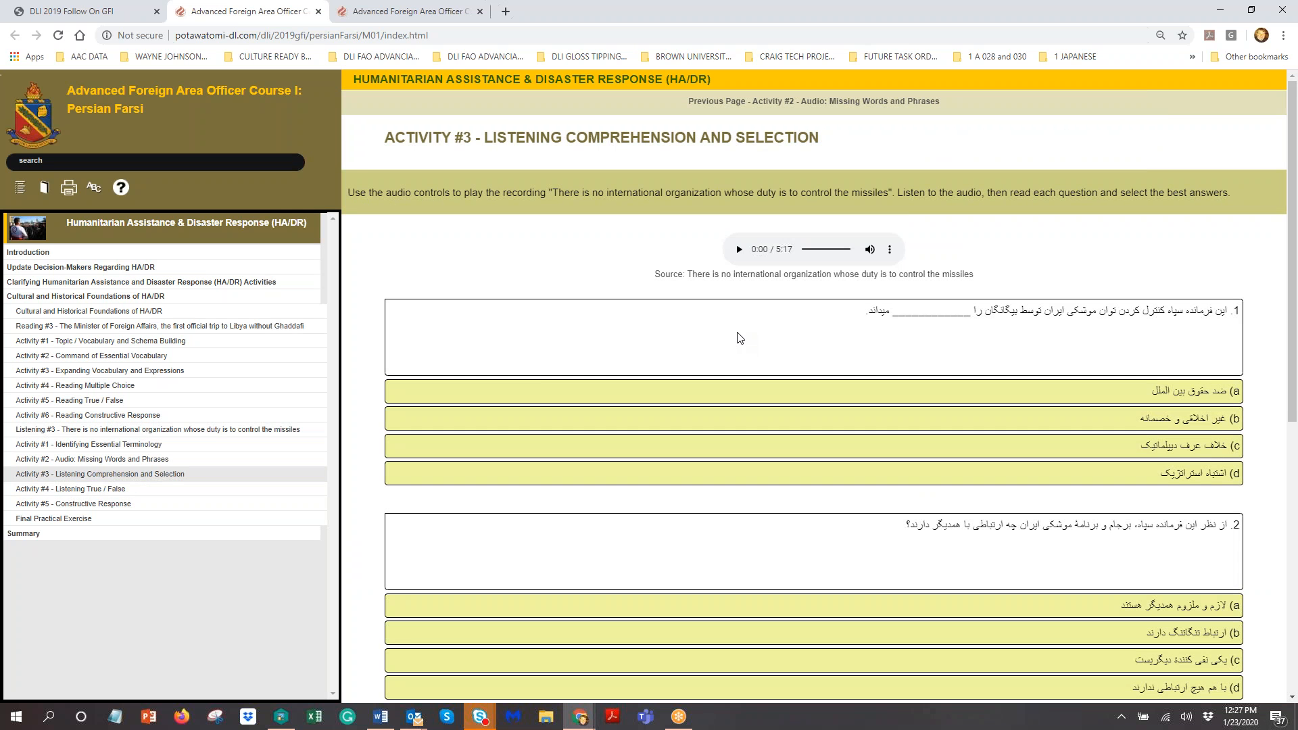
pyautogui.scroll(-7, 737, 331)
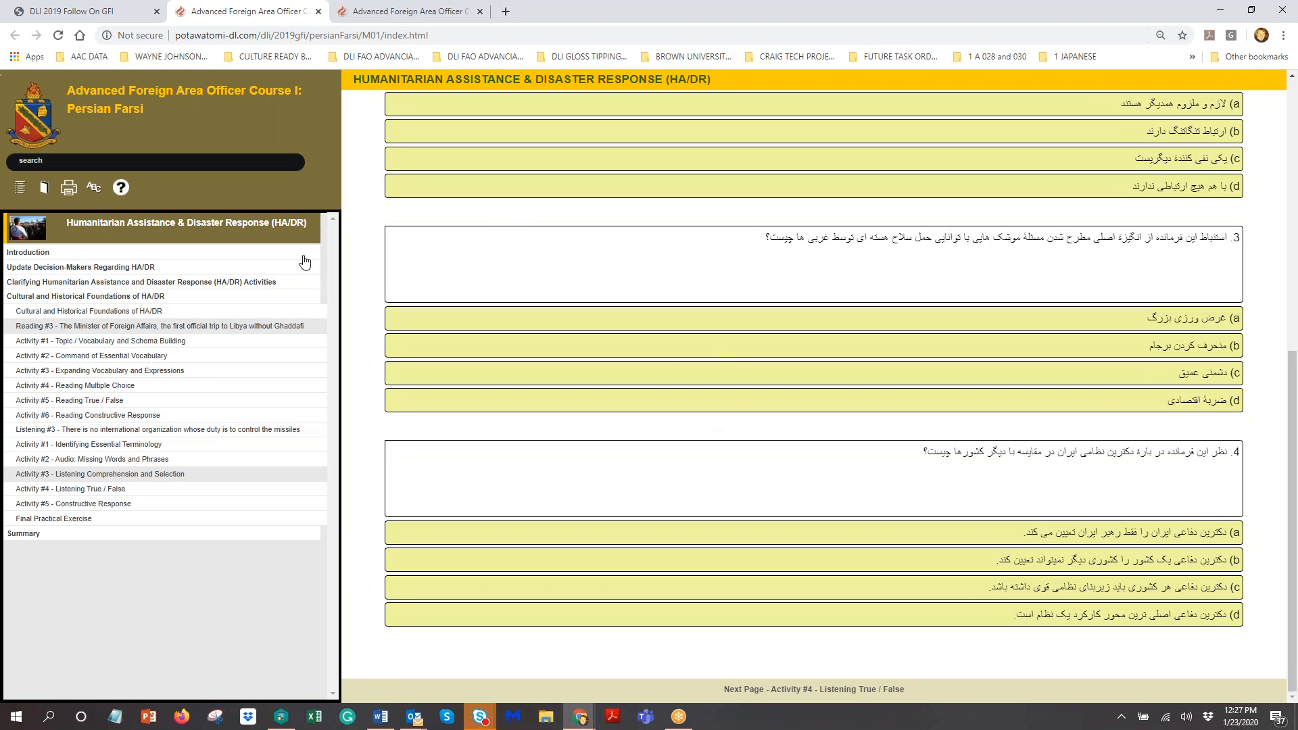
# Step: View the published Listening #1 video page and its related activities under Update Decision-Makers Regarding HA/DR
pyautogui.click(67, 267)
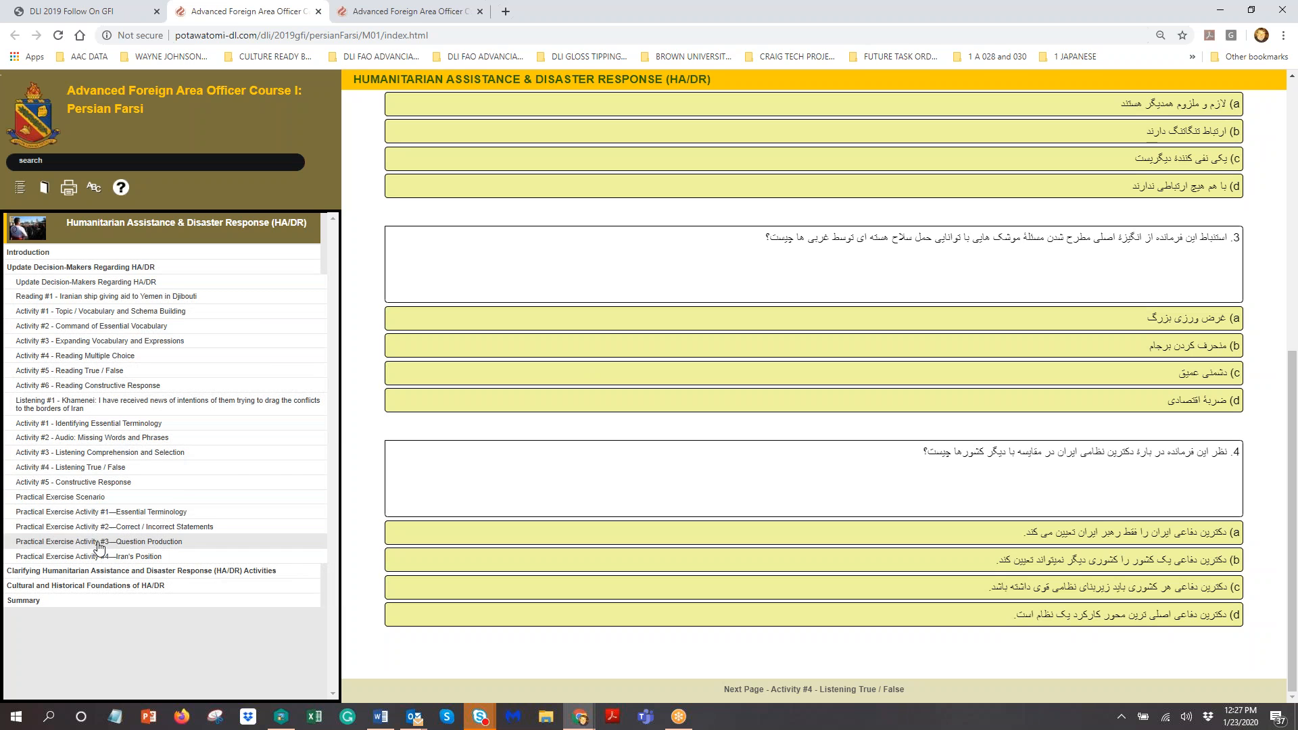
pyautogui.click(94, 406)
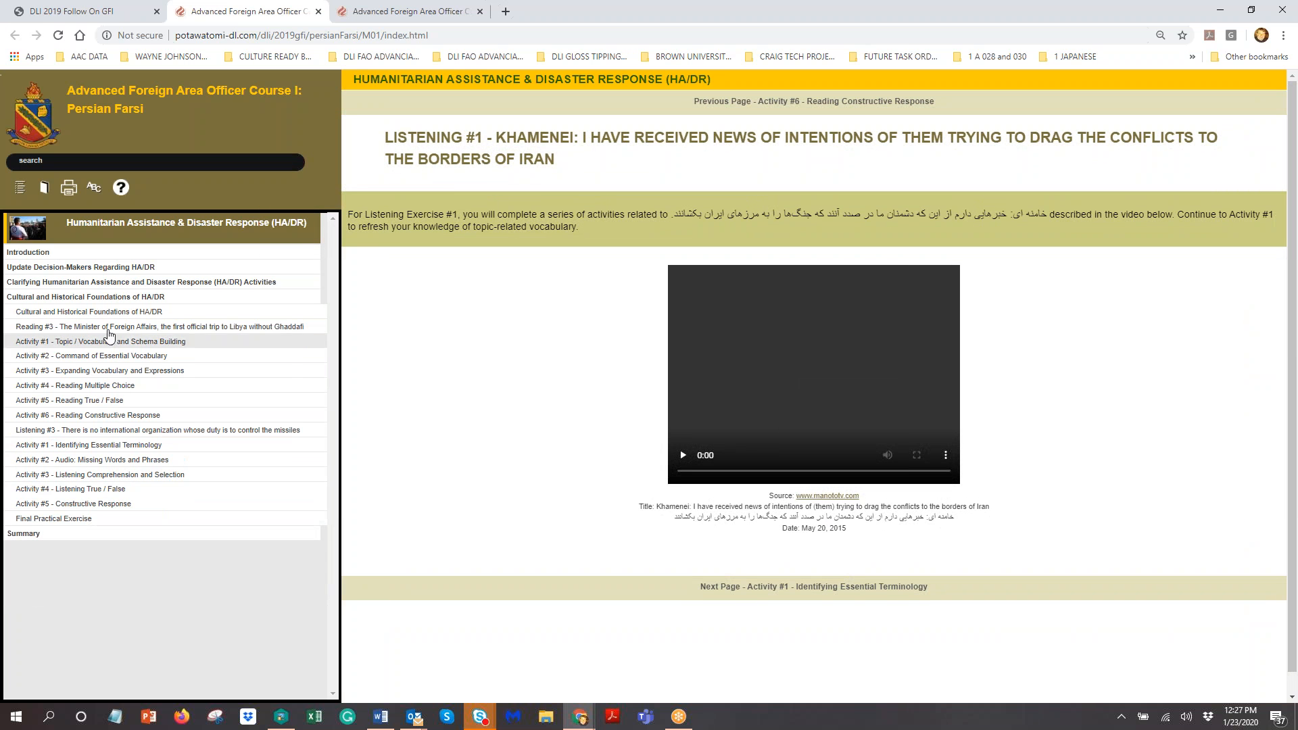
pyautogui.click(110, 269)
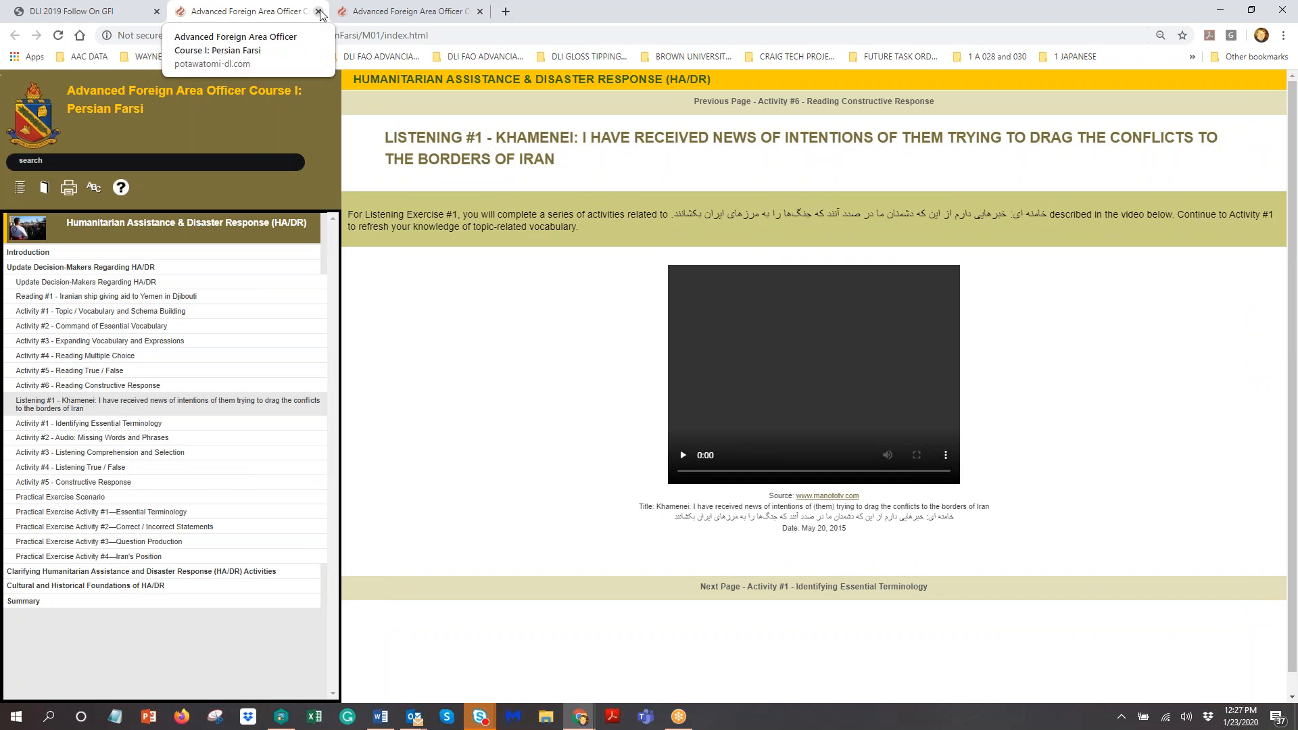
# Step: Return to Storyboard and check Listening Activity 3: Integrating Listening Skills and Reading Activity 1: Schema Building
pyautogui.click(1220, 10)
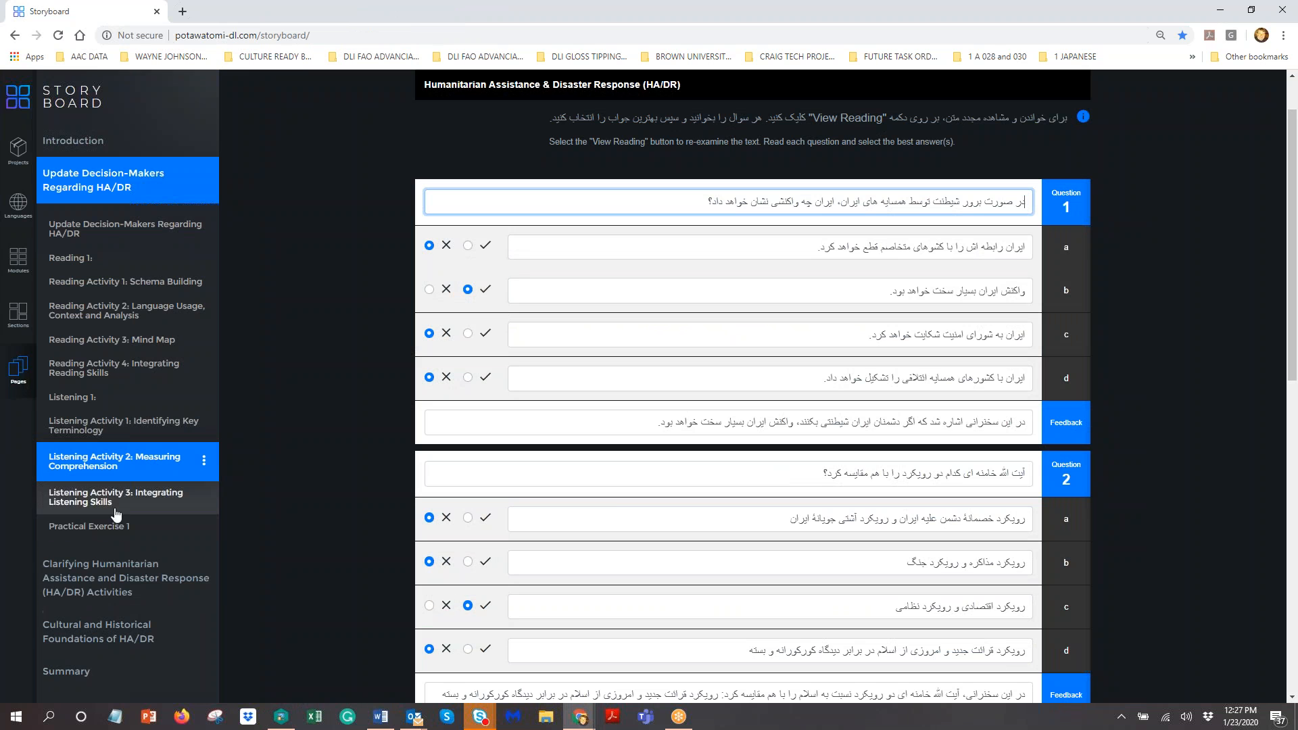
pyautogui.click(117, 500)
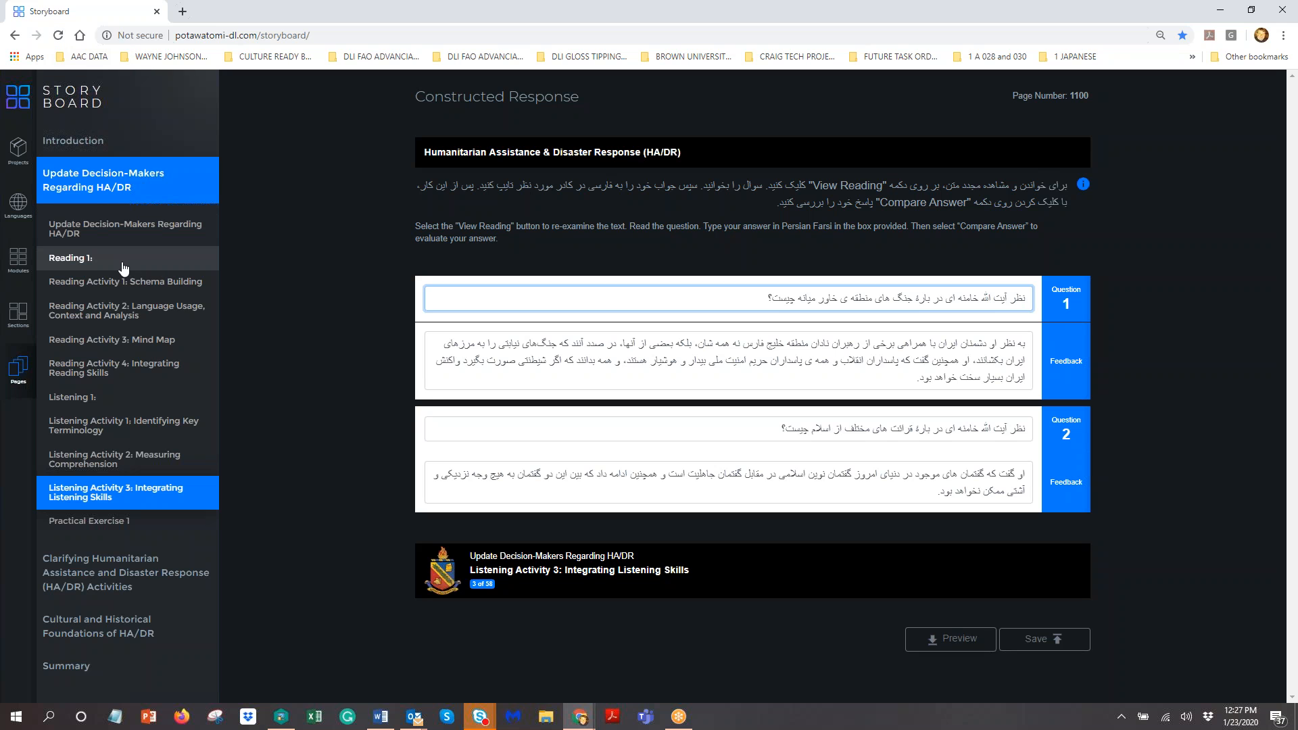
pyautogui.click(125, 289)
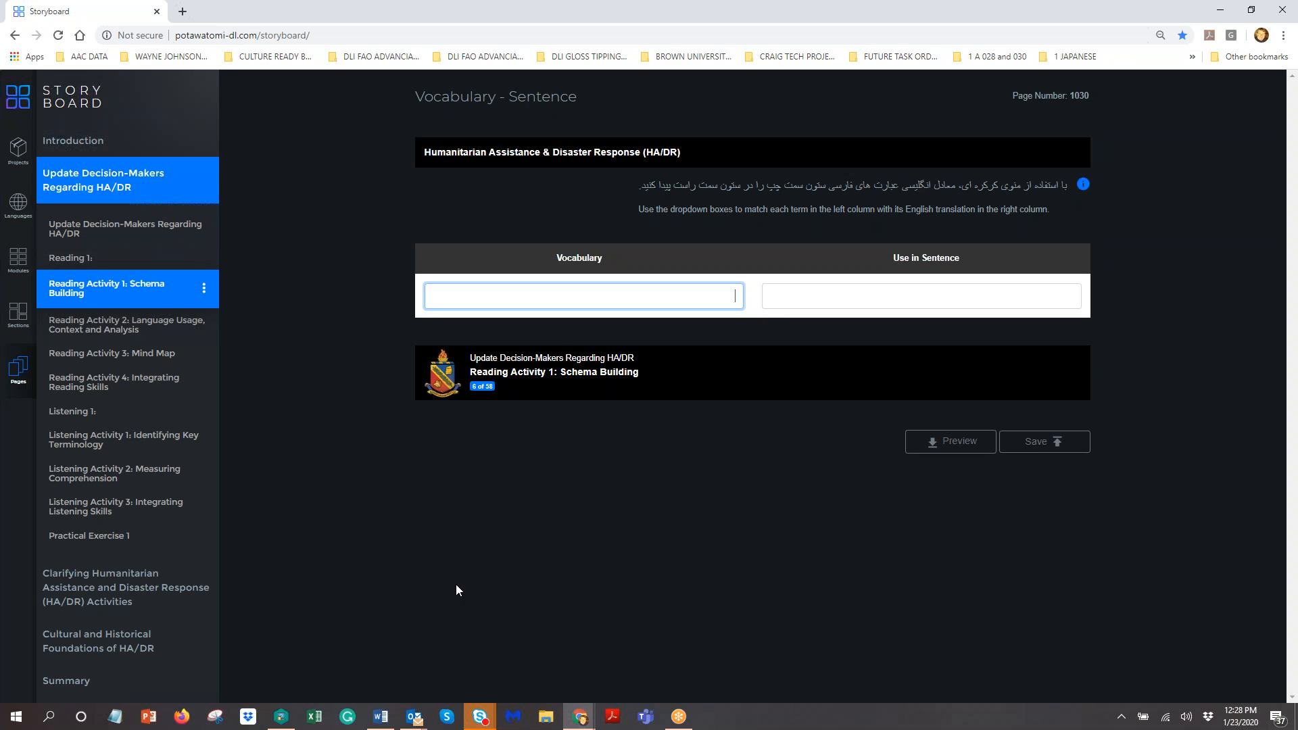
# Step: Switch to the published Persian Farsi course and examine Activity #1 - Topic / Vocabulary and Schema Building, highlighting the "No Correct Match" description
pyautogui.click(581, 717)
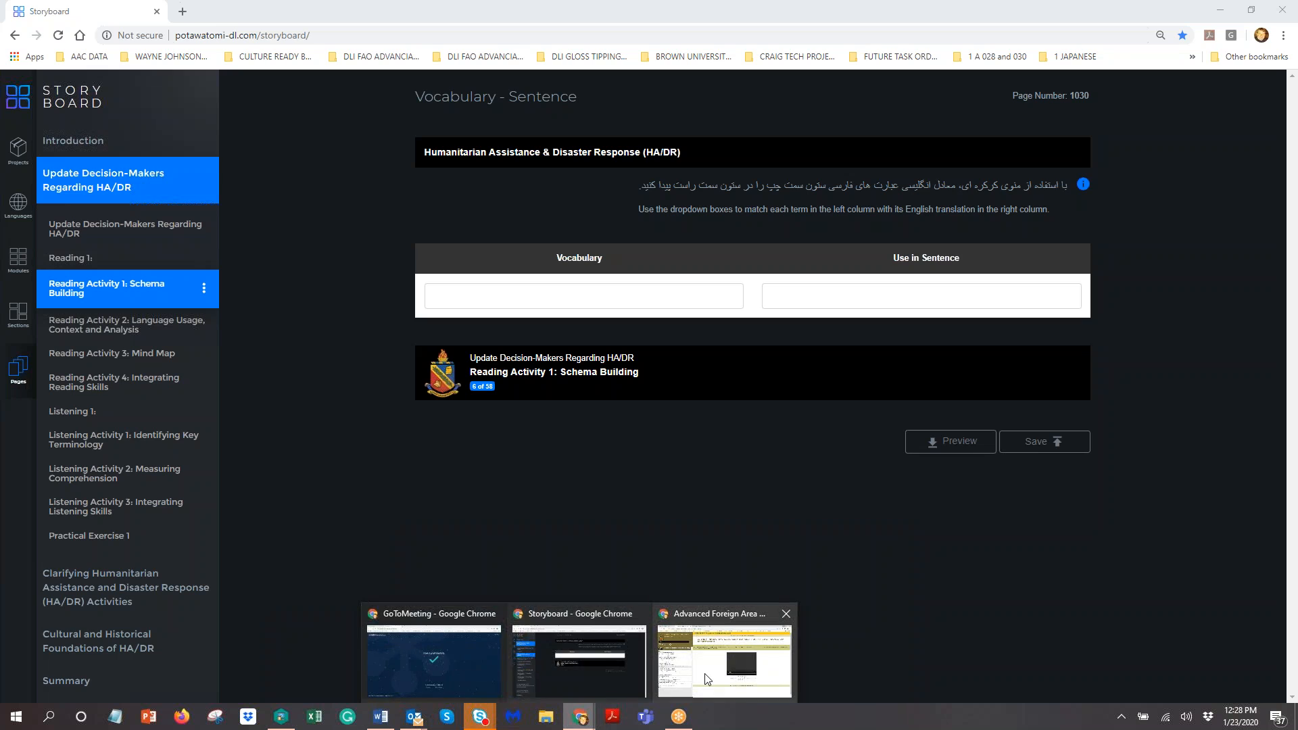
pyautogui.click(703, 696)
pyautogui.click(66, 311)
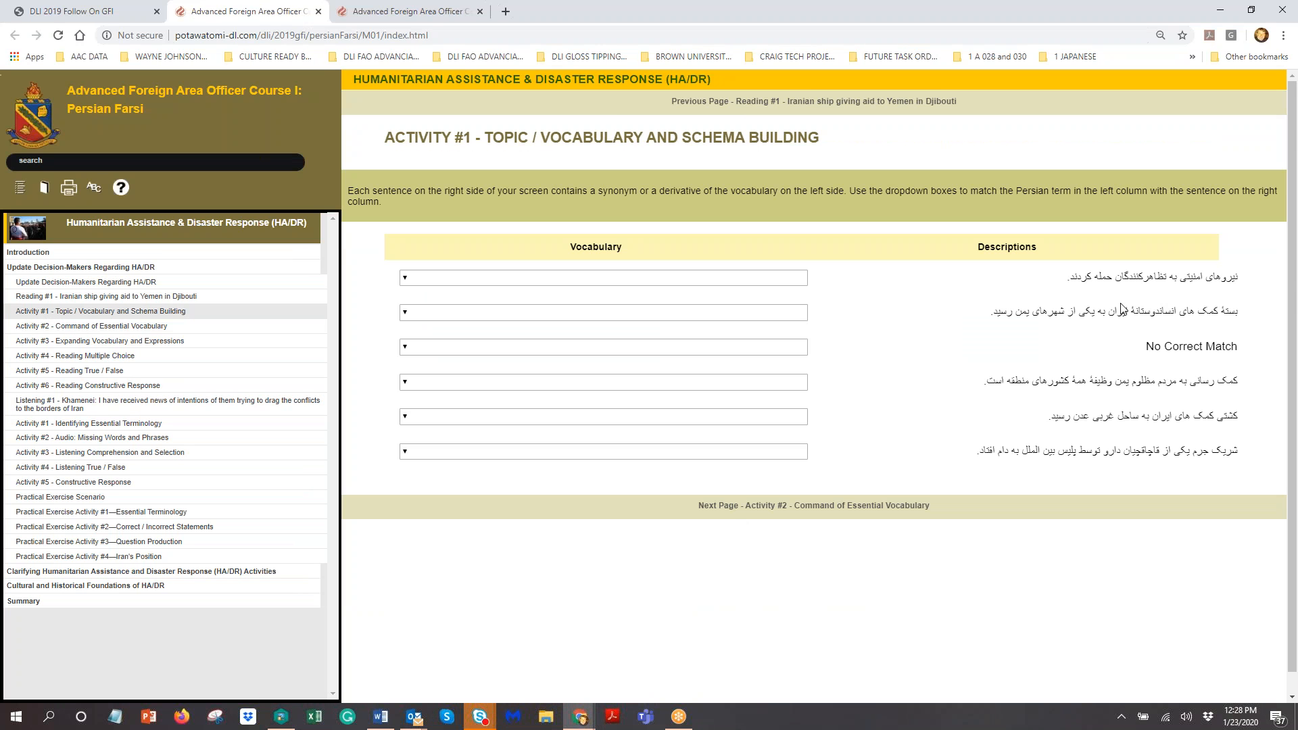
pyautogui.moveTo(1145, 349); pyautogui.dragTo(1243, 347)
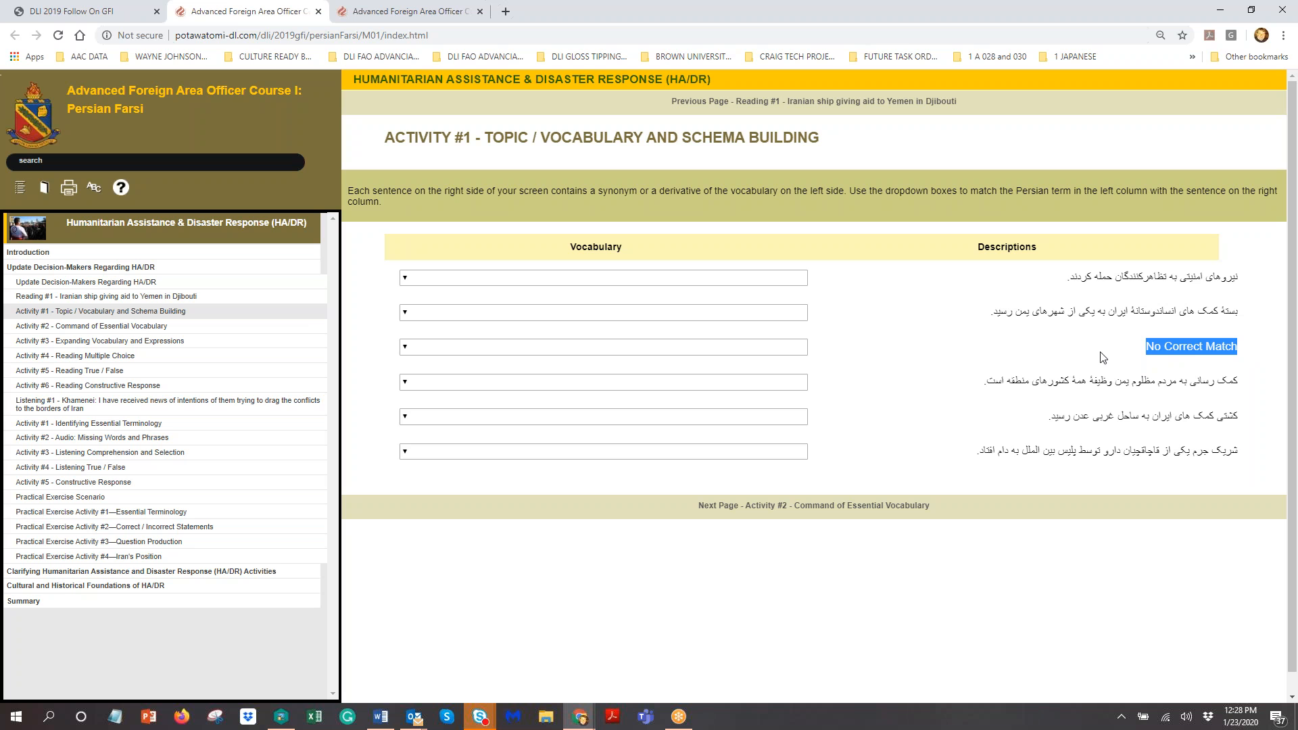
# Step: Test the vocabulary matching by choosing محموله for the first description and یورش بردن for the second and third
pyautogui.click(797, 278)
pyautogui.click(793, 318)
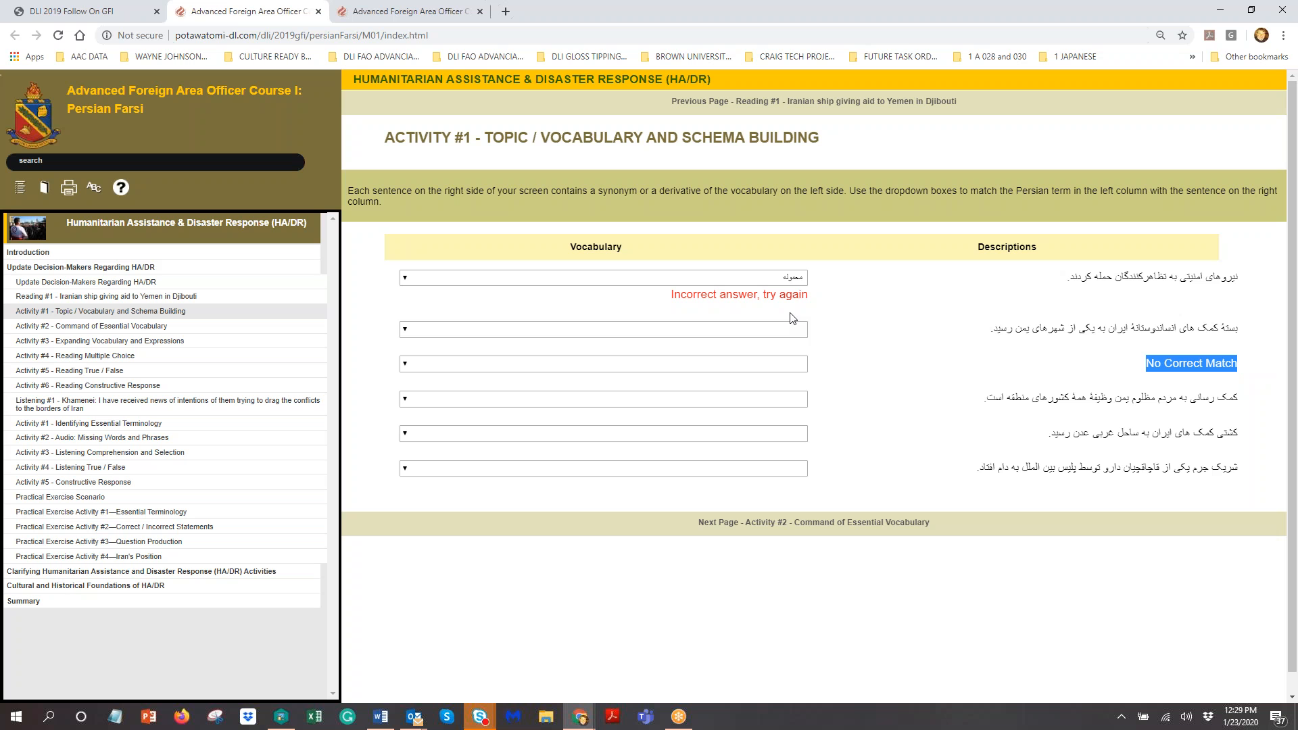
pyautogui.click(788, 329)
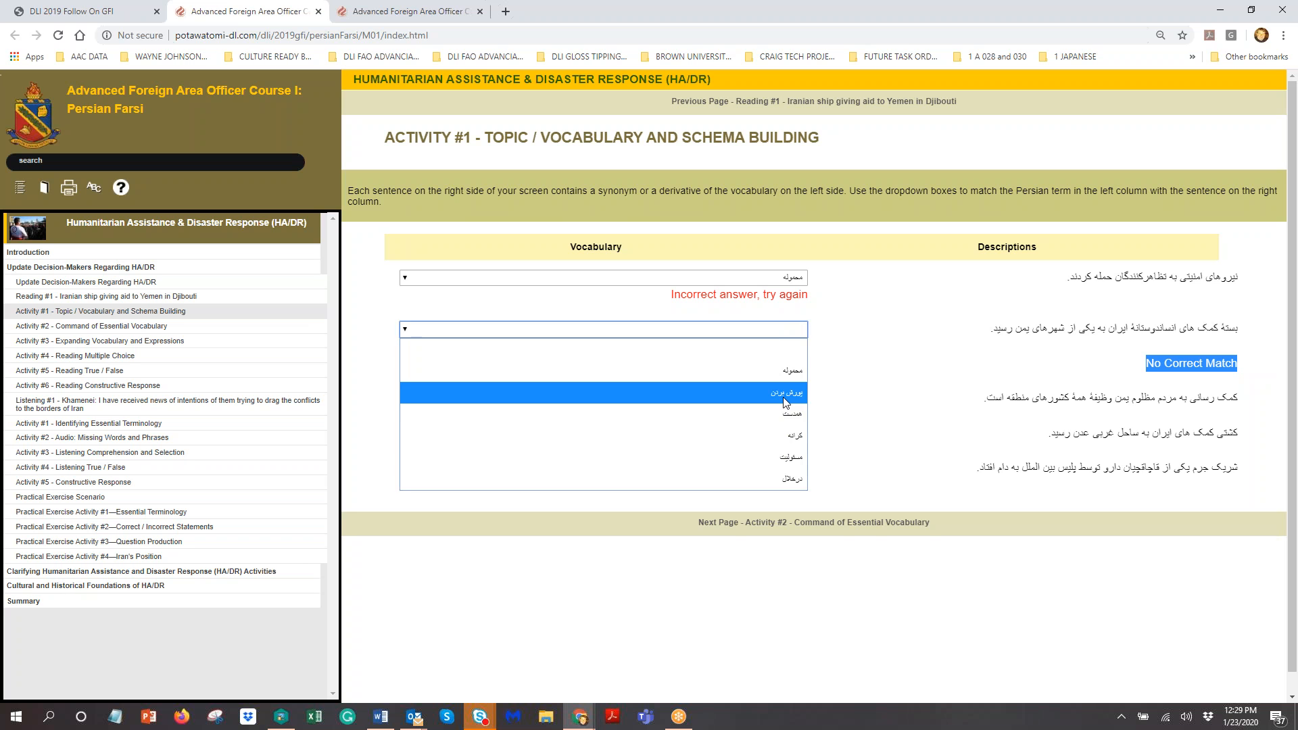
pyautogui.click(786, 403)
pyautogui.moveTo(973, 334); pyautogui.dragTo(1256, 335)
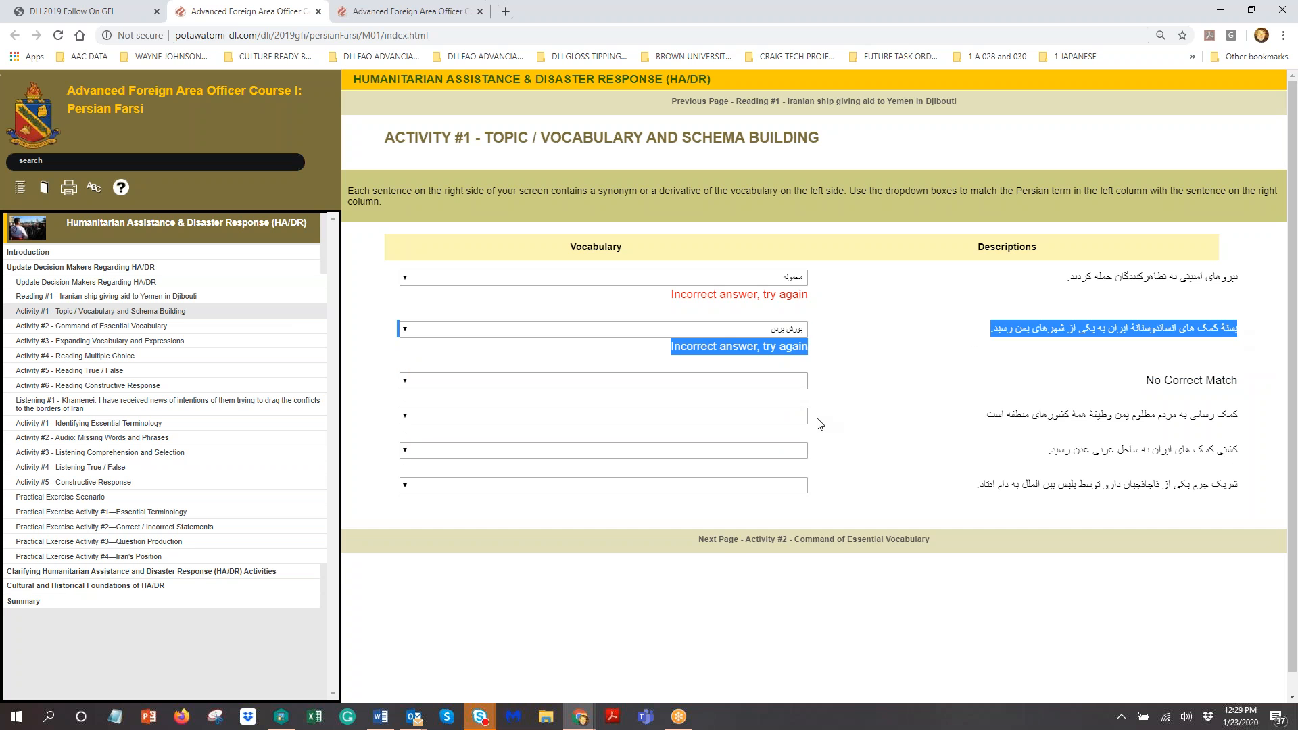
pyautogui.click(725, 380)
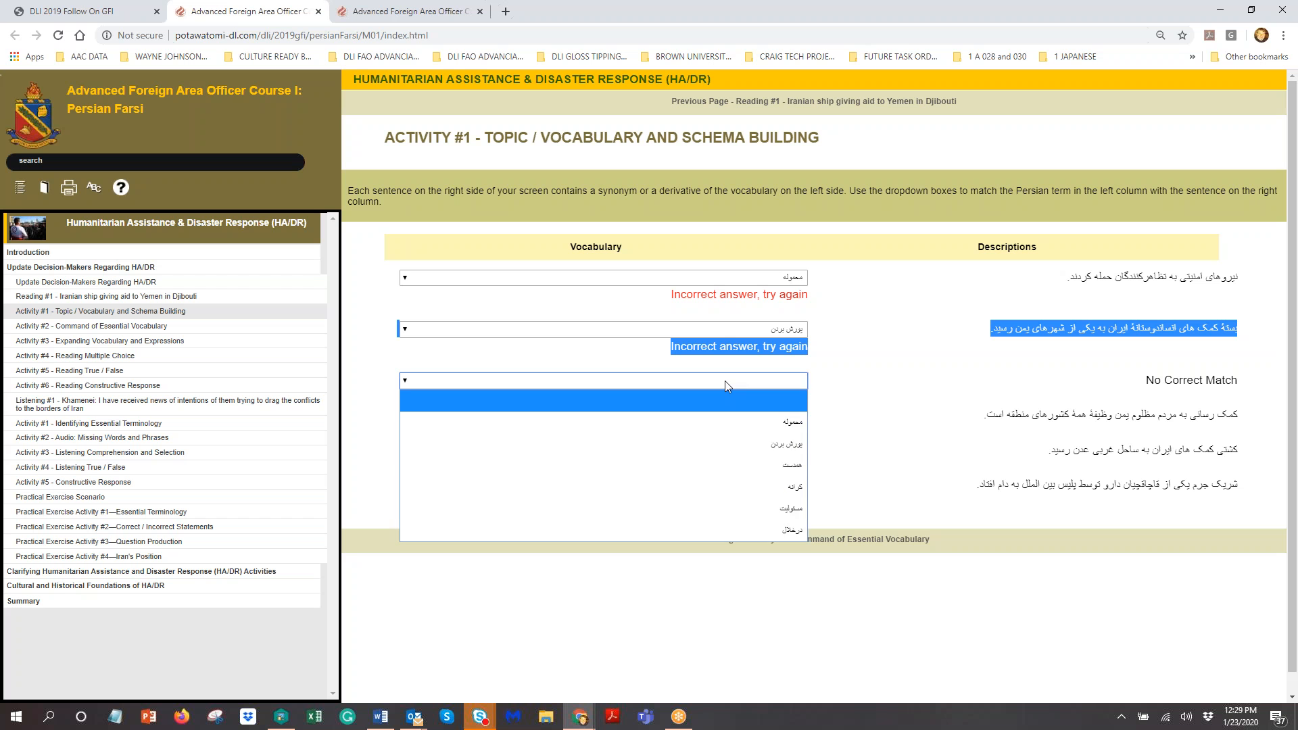
pyautogui.click(802, 441)
# Step: Open the published Hindi course's Activity #1 - Topic / Vocabulary and Schema Building and check the answer choices for Disaster
pyautogui.click(406, 11)
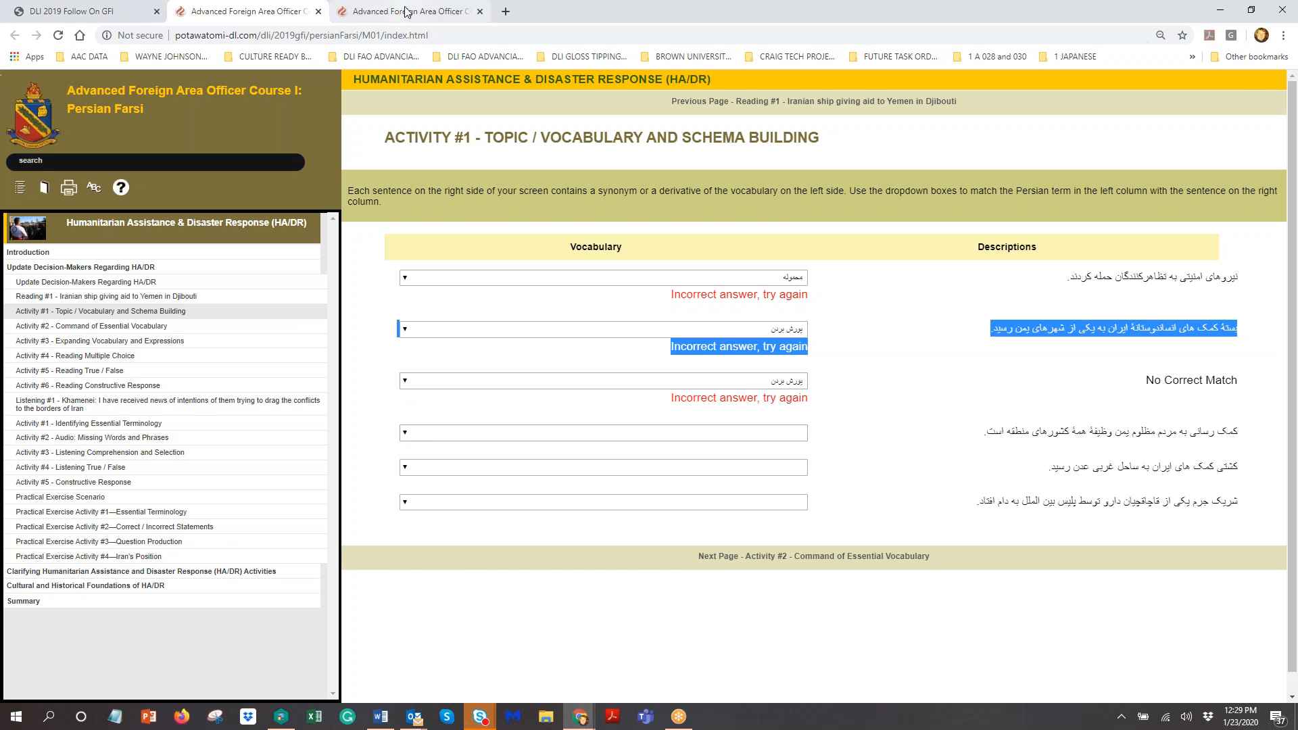
pyautogui.click(116, 321)
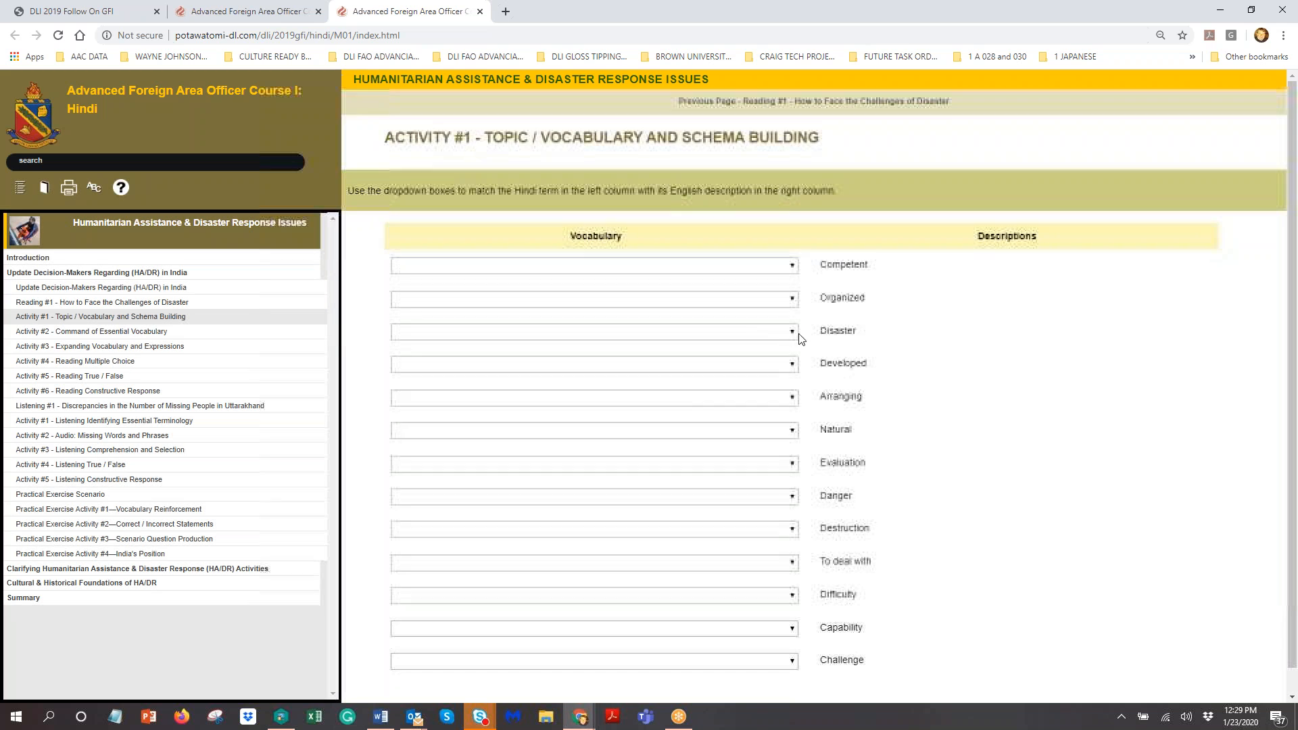
pyautogui.click(791, 334)
pyautogui.click(791, 333)
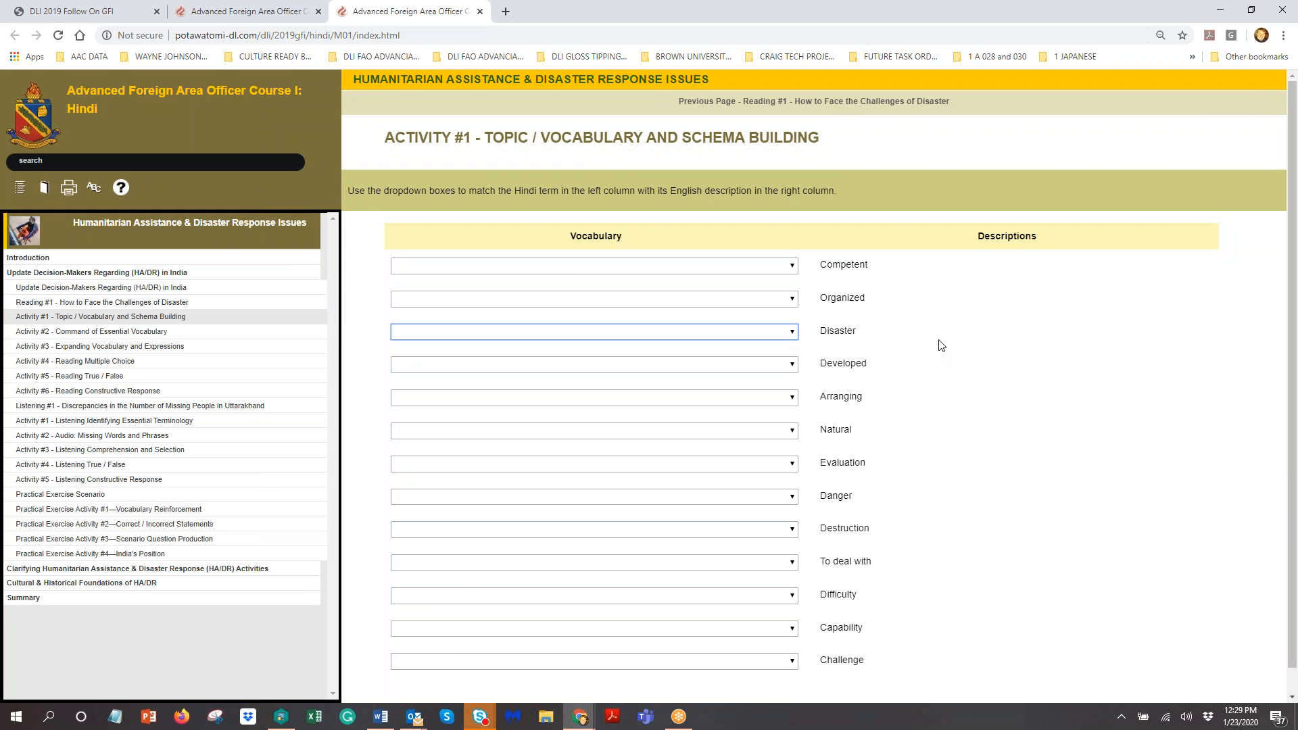